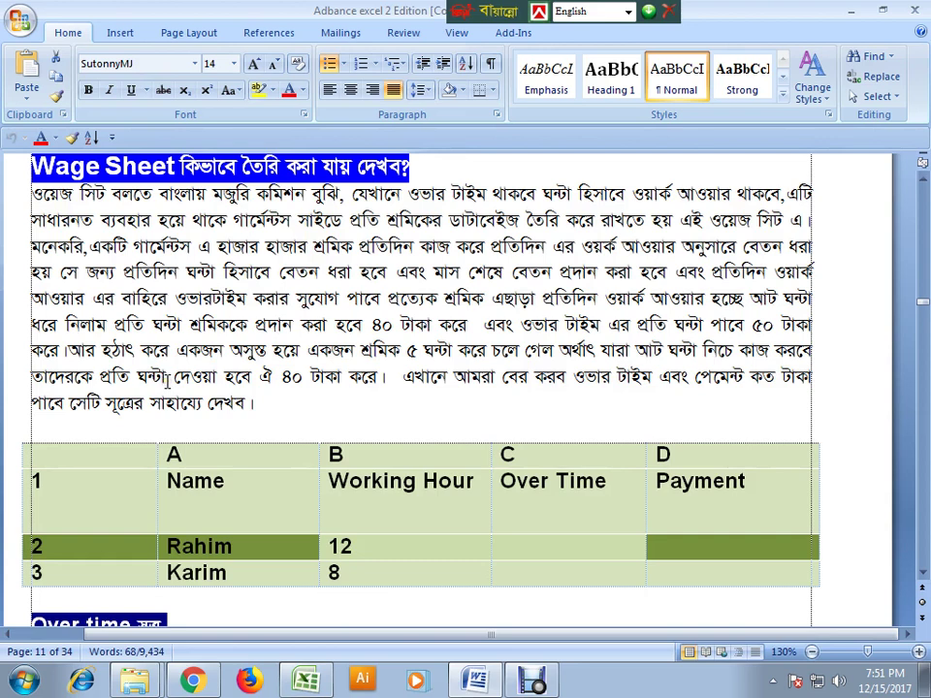
# - In the Excel workbook, merge and centre cells I25:K26 into one title cell
pyautogui.click(307, 683)
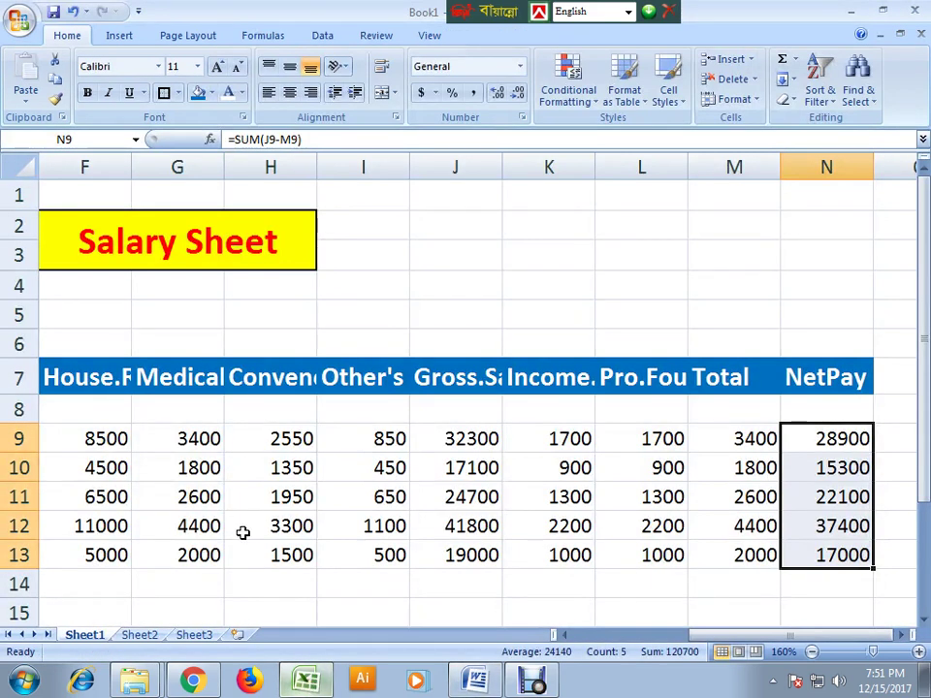
pyautogui.scroll(-5, 247, 524)
pyautogui.scroll(-3, 254, 511)
pyautogui.scroll(1, 253, 511)
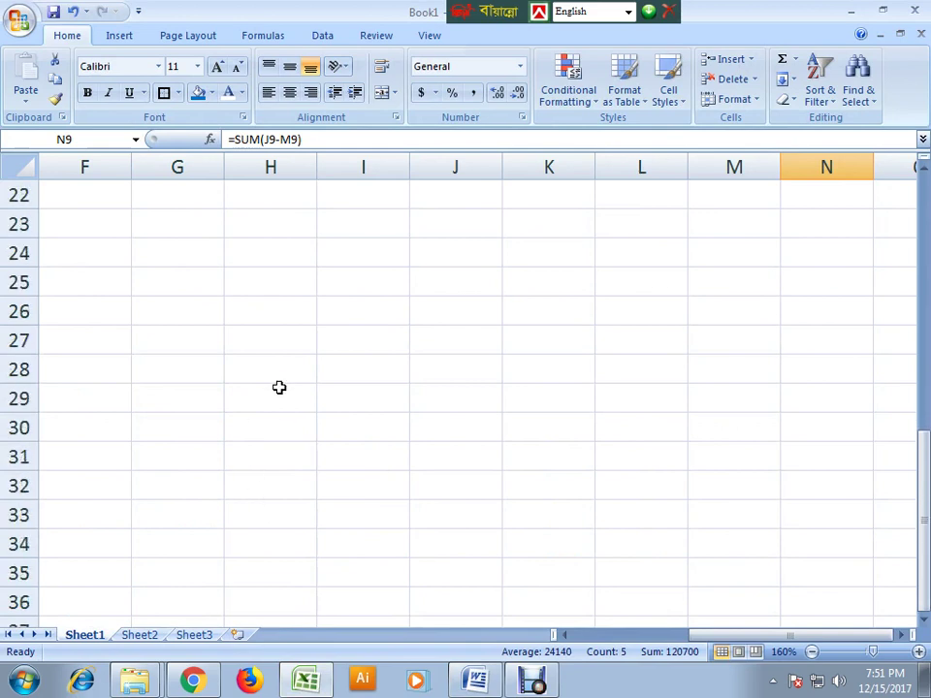
pyautogui.click(283, 376)
pyautogui.moveTo(357, 276); pyautogui.dragTo(590, 301)
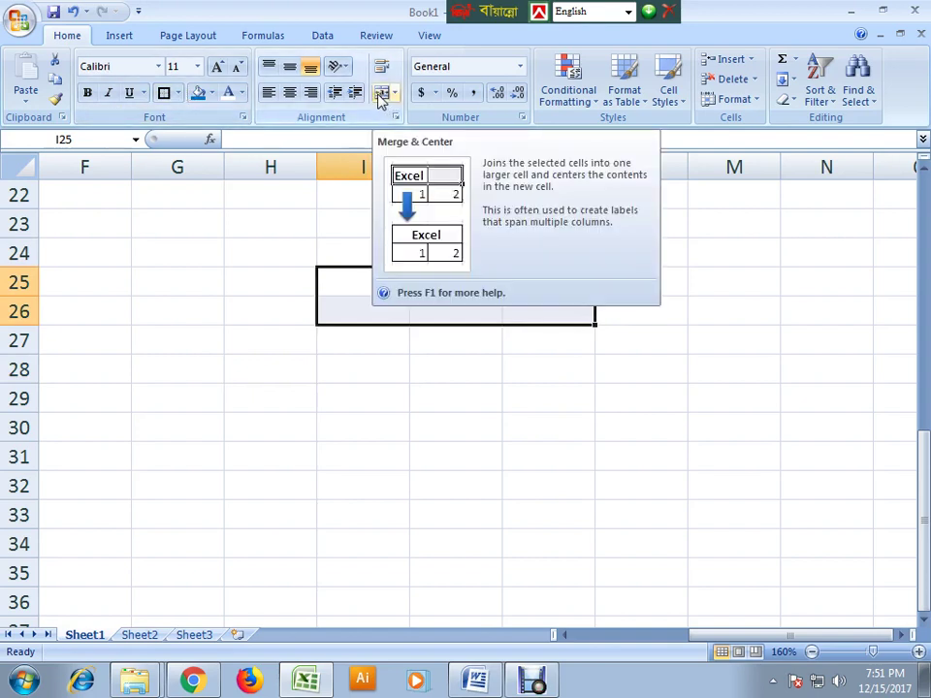
pyautogui.click(381, 94)
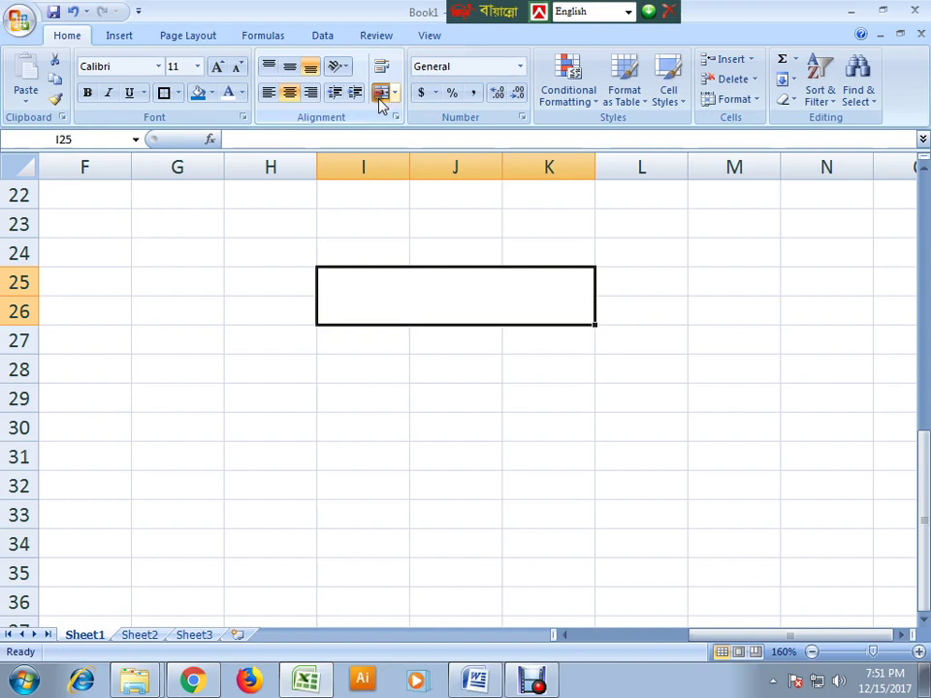
# - Enter the title 'Wage sheet' in the merged cell
pyautogui.doubleClick(422, 295)
pyautogui.write('W')
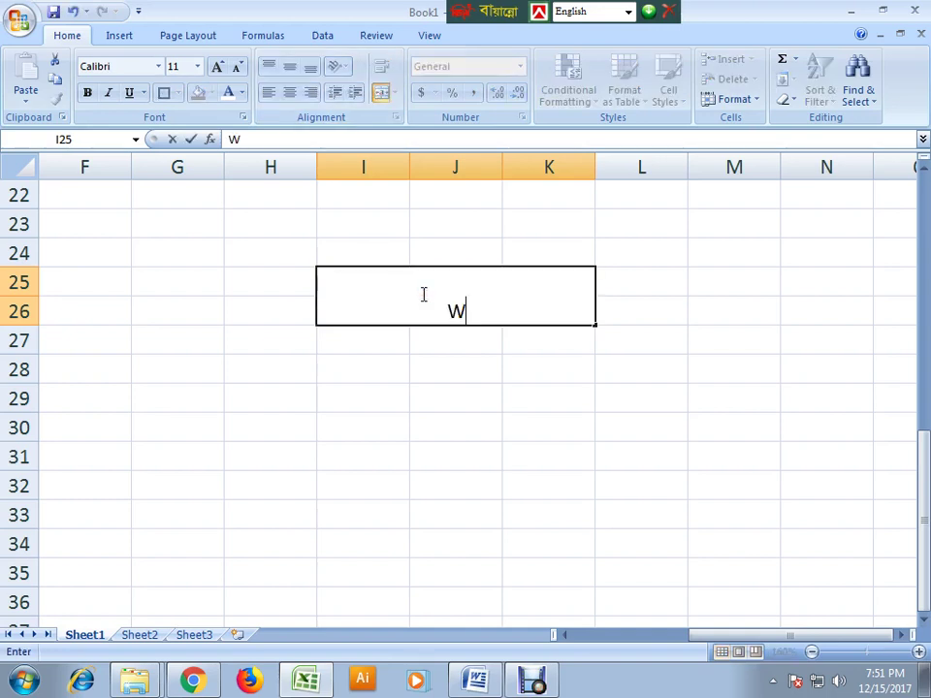
pyautogui.write('age sheet')
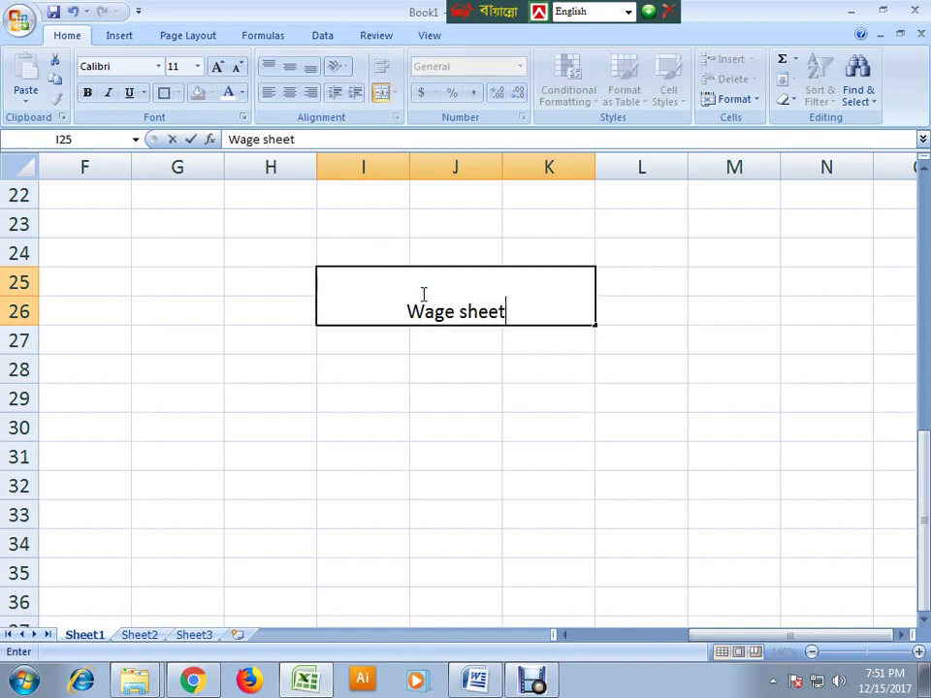
pyautogui.click(455, 452)
pyautogui.click(394, 300)
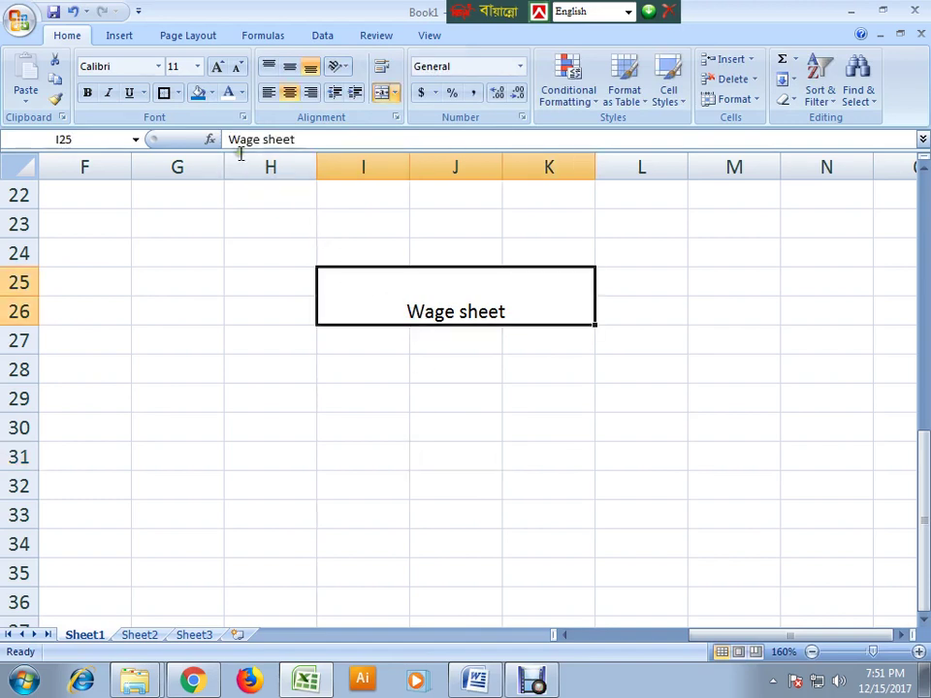
# - Give the title cell a light blue fill and bold, size 20 text
pyautogui.click(212, 94)
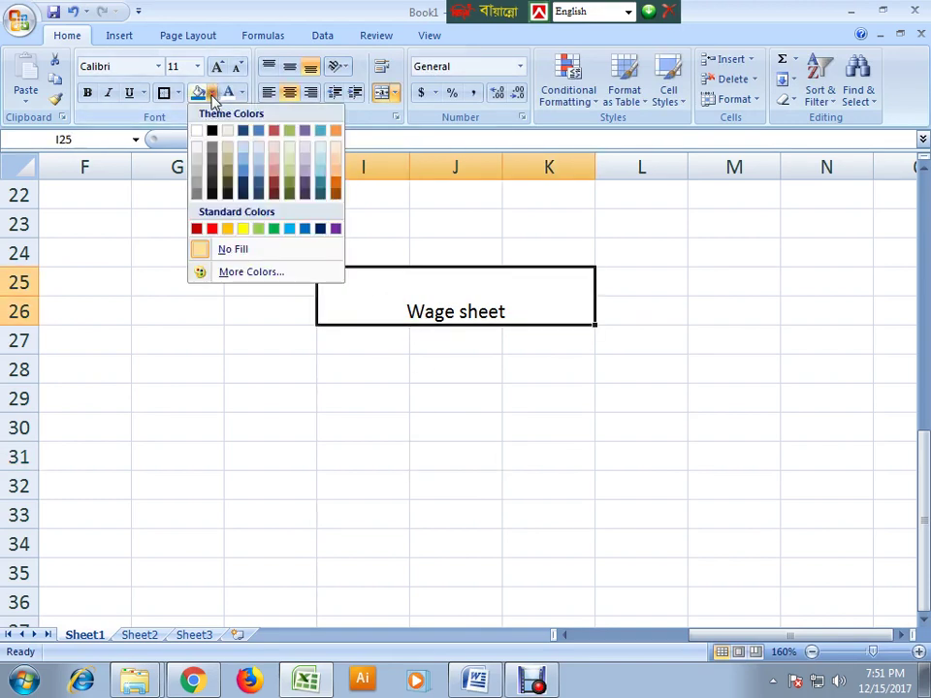
pyautogui.click(289, 229)
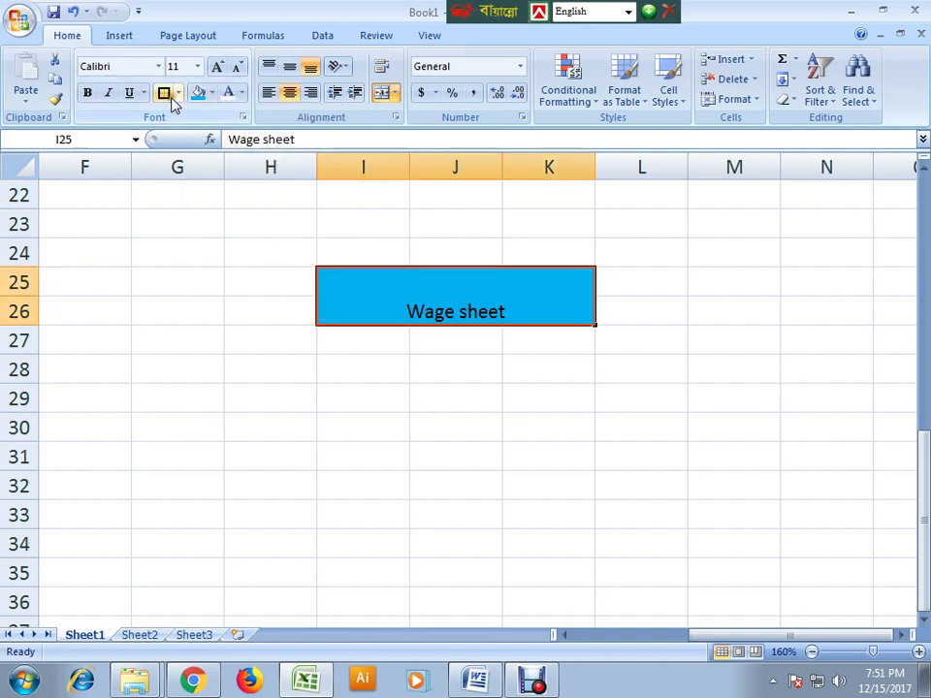
pyautogui.click(86, 93)
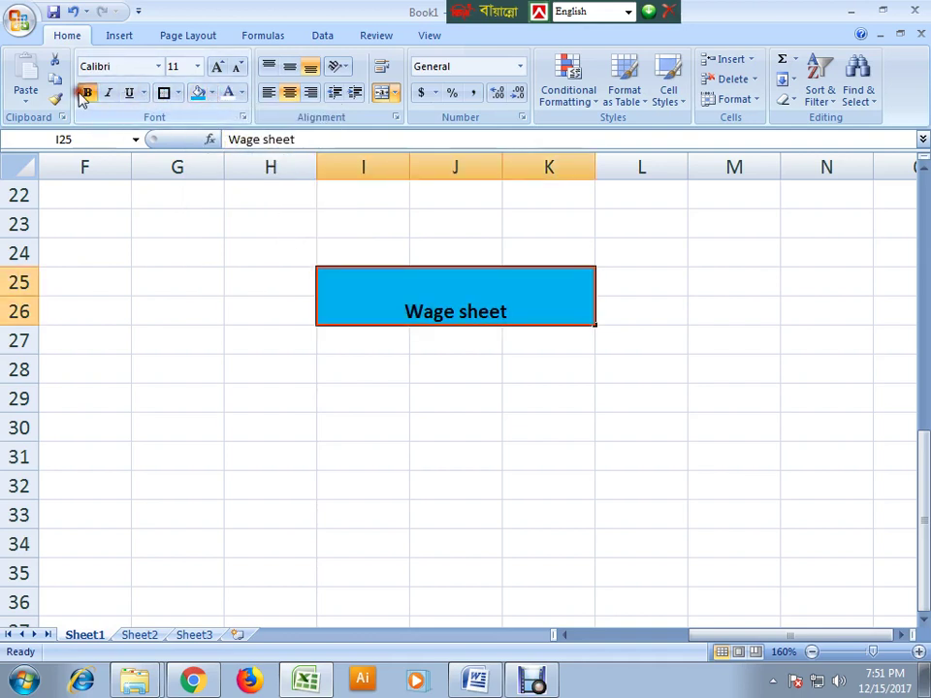
pyautogui.click(197, 66)
pyautogui.click(177, 210)
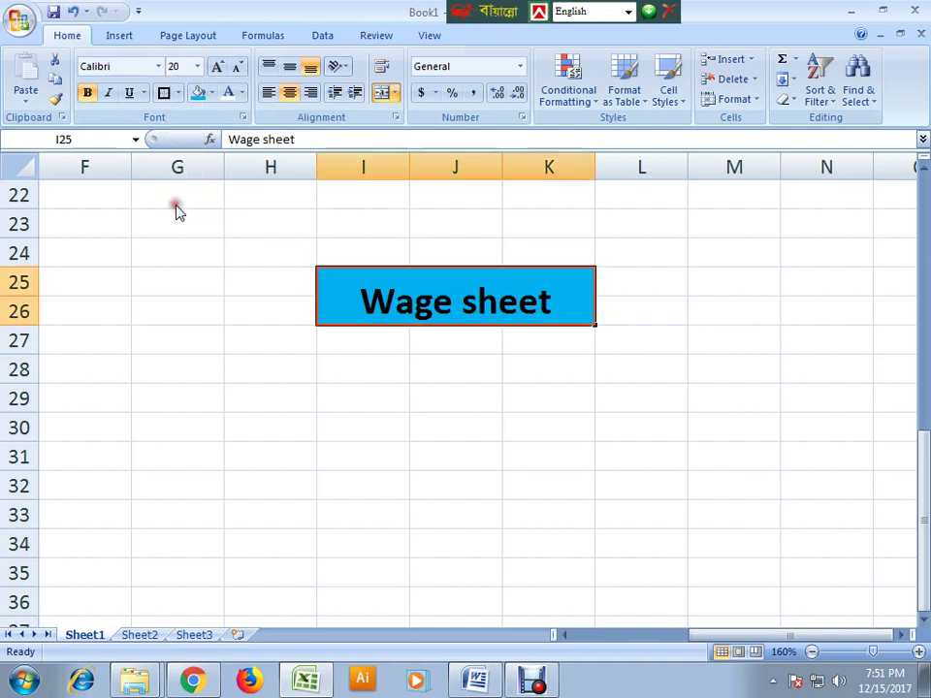
# - Centre the title vertically and colour its text yellow
pyautogui.click(289, 70)
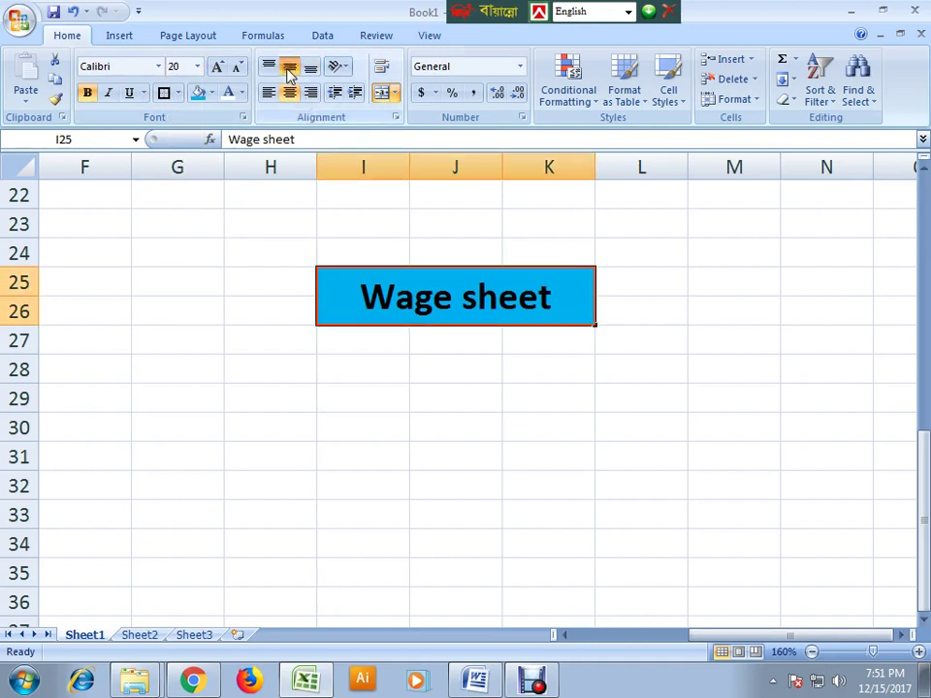
pyautogui.click(242, 94)
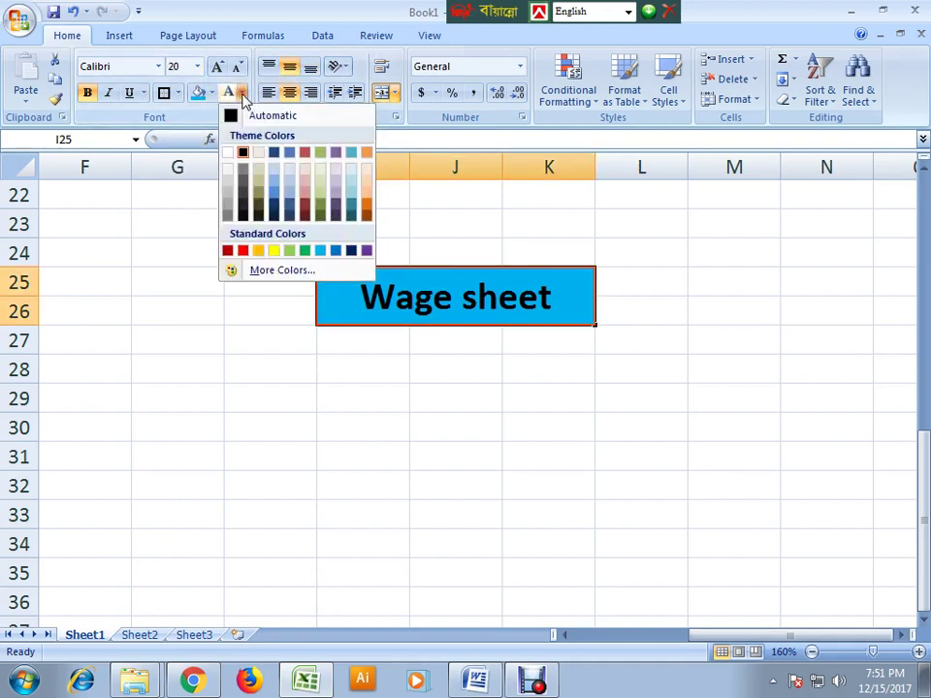
pyautogui.click(272, 250)
pyautogui.click(337, 372)
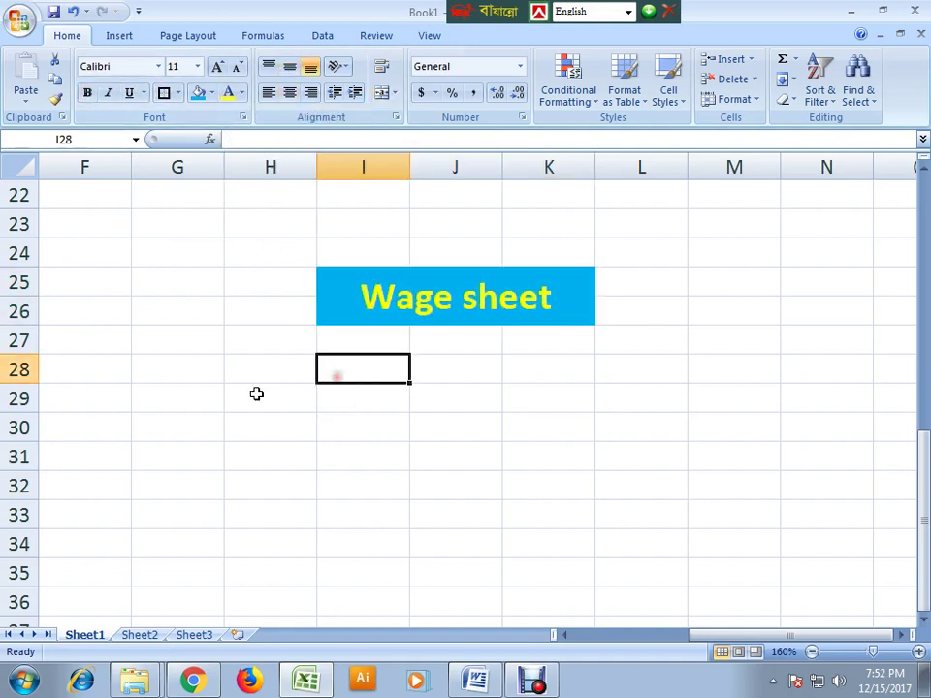
pyautogui.click(175, 369)
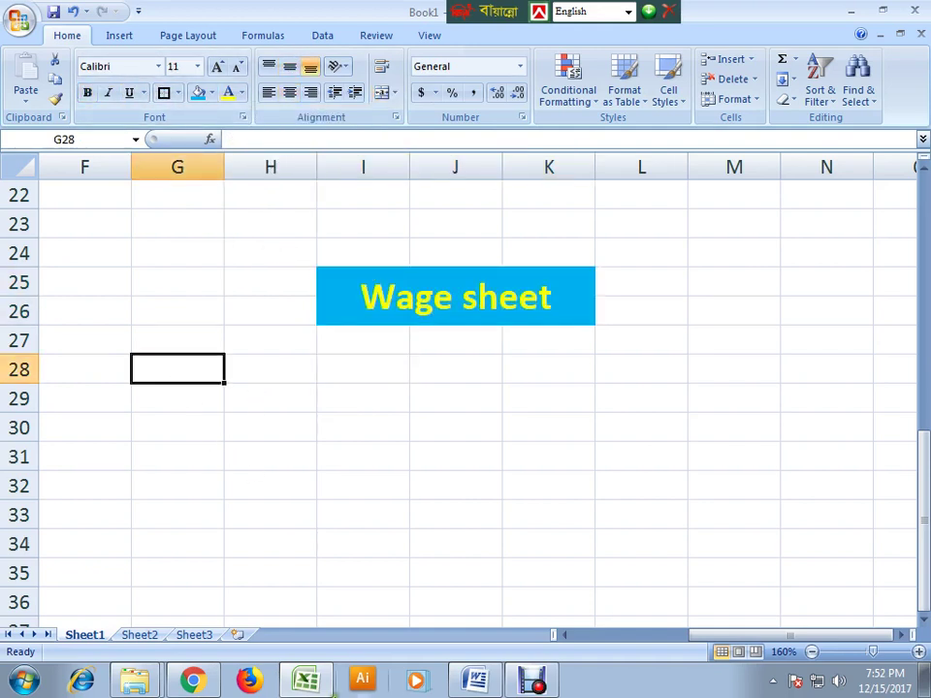
pyautogui.click(475, 682)
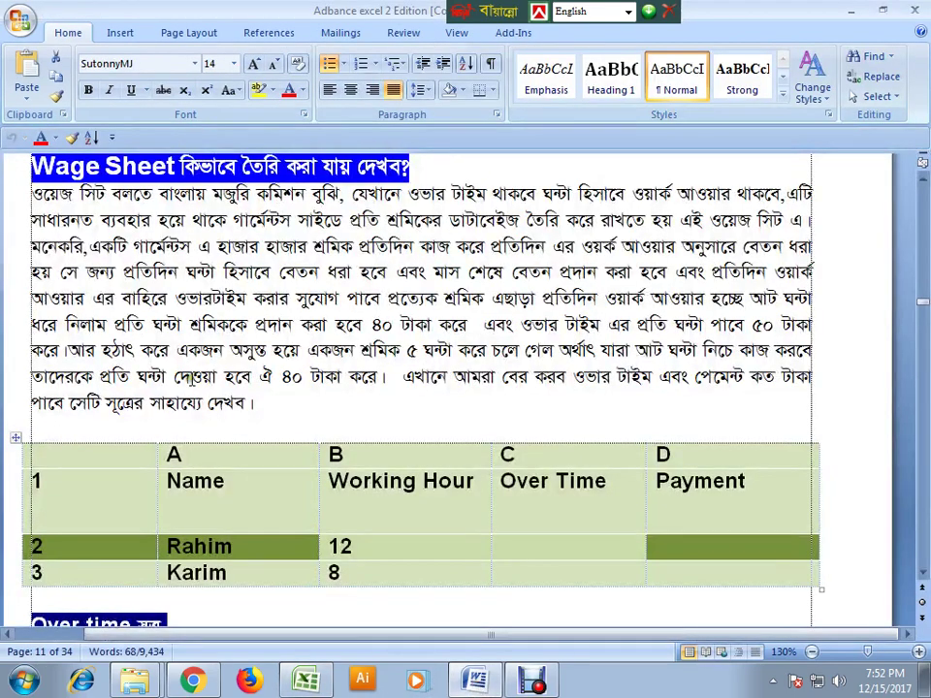
# - Review the Word table's Name, Working Hour, Over Time and Payment columns, then return to Excel
pyautogui.scroll(-1, 166, 514)
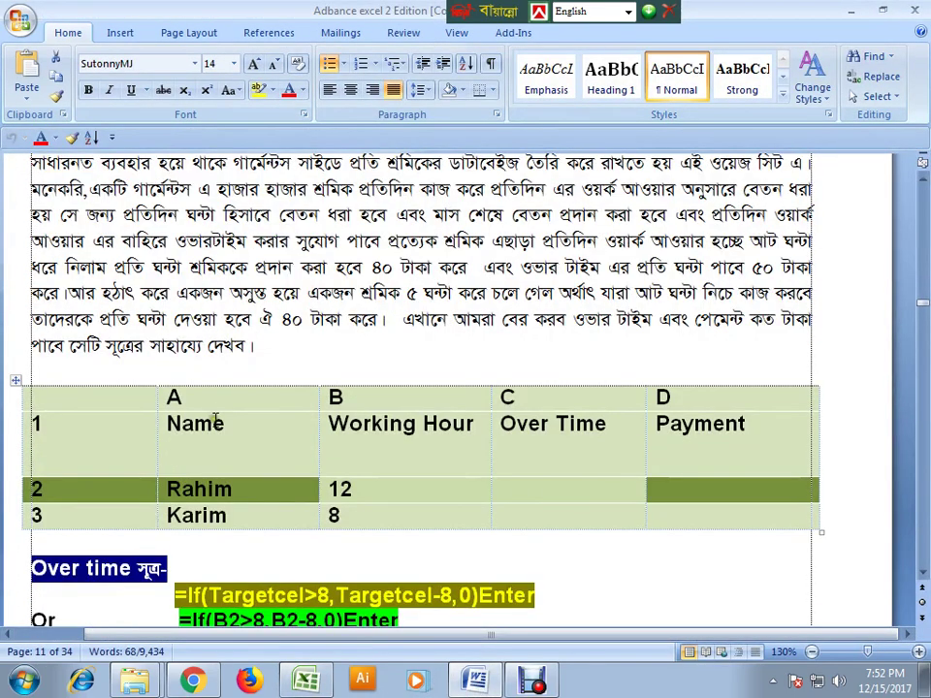
pyautogui.click(389, 424)
pyautogui.click(539, 424)
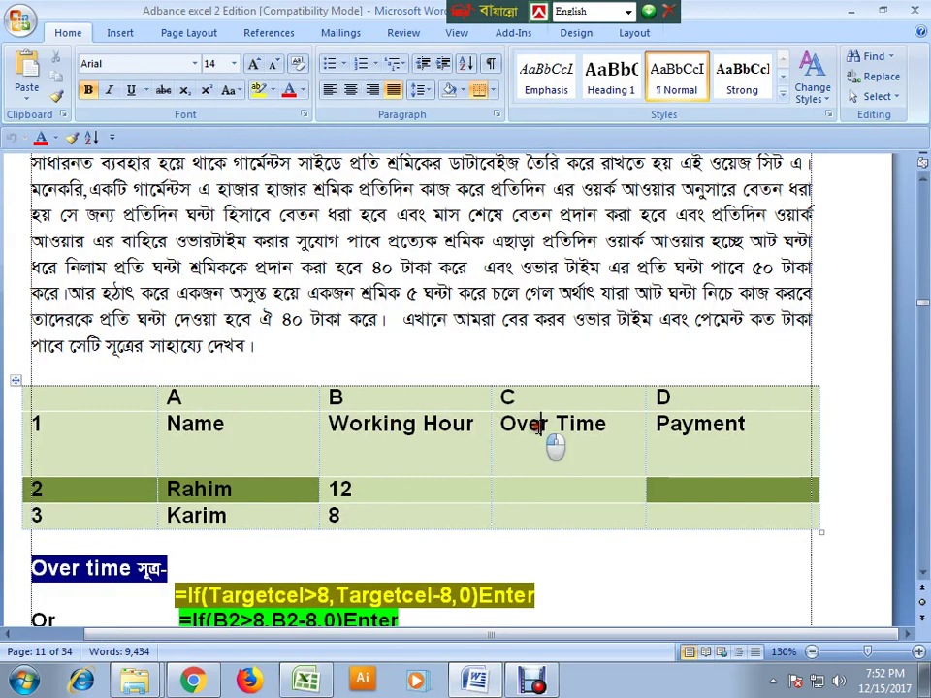
pyautogui.click(685, 424)
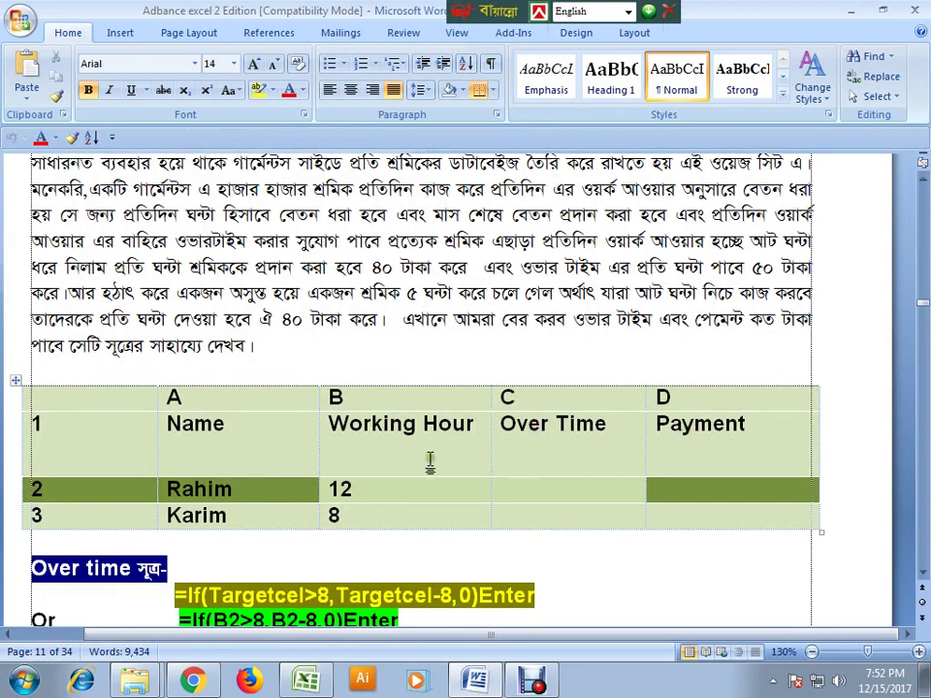
pyautogui.click(342, 490)
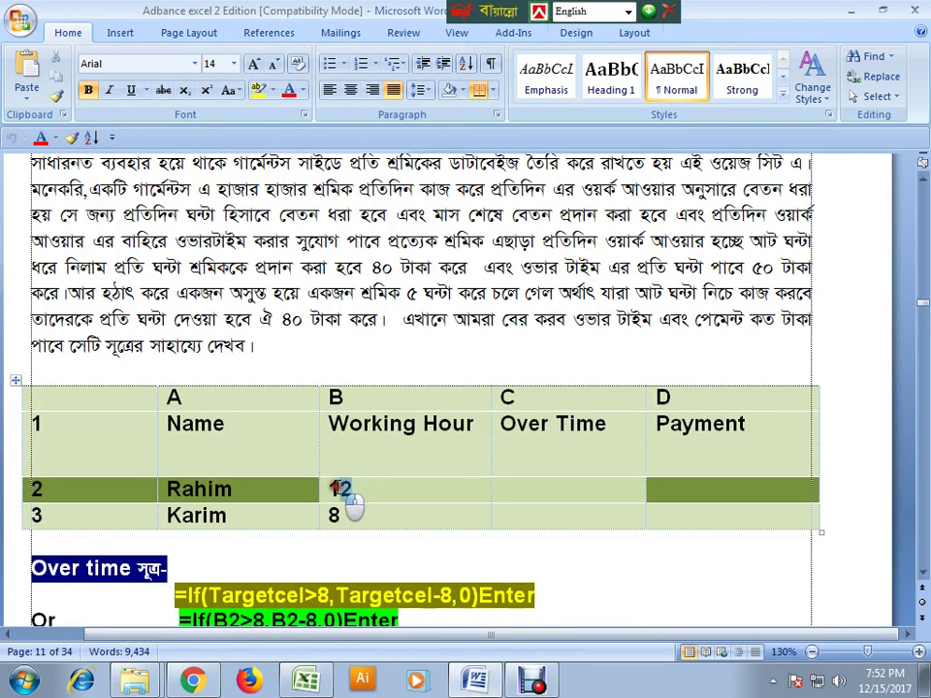
pyautogui.click(557, 490)
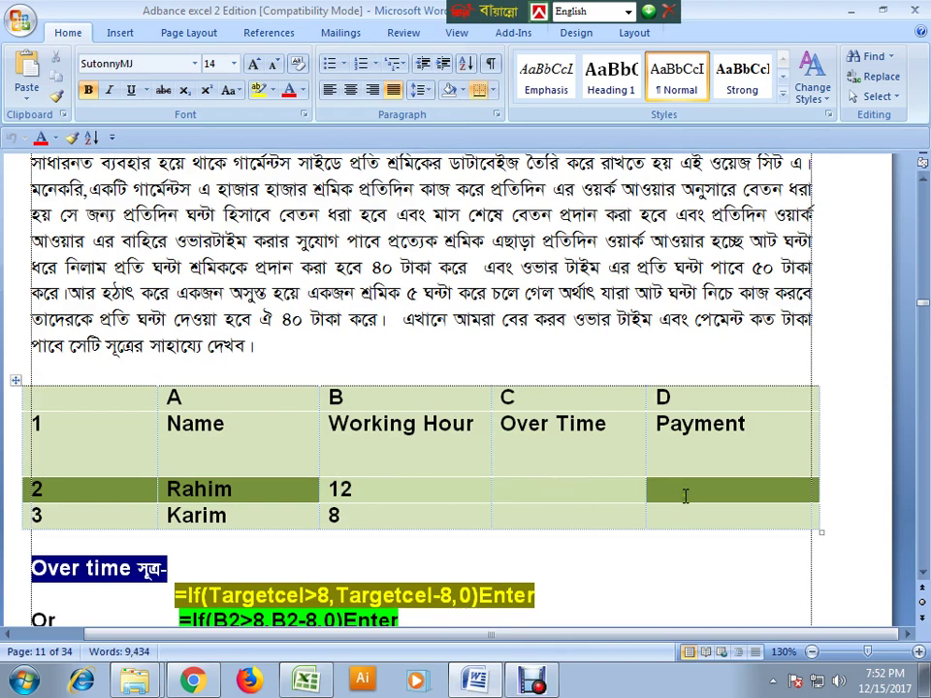
pyautogui.click(189, 432)
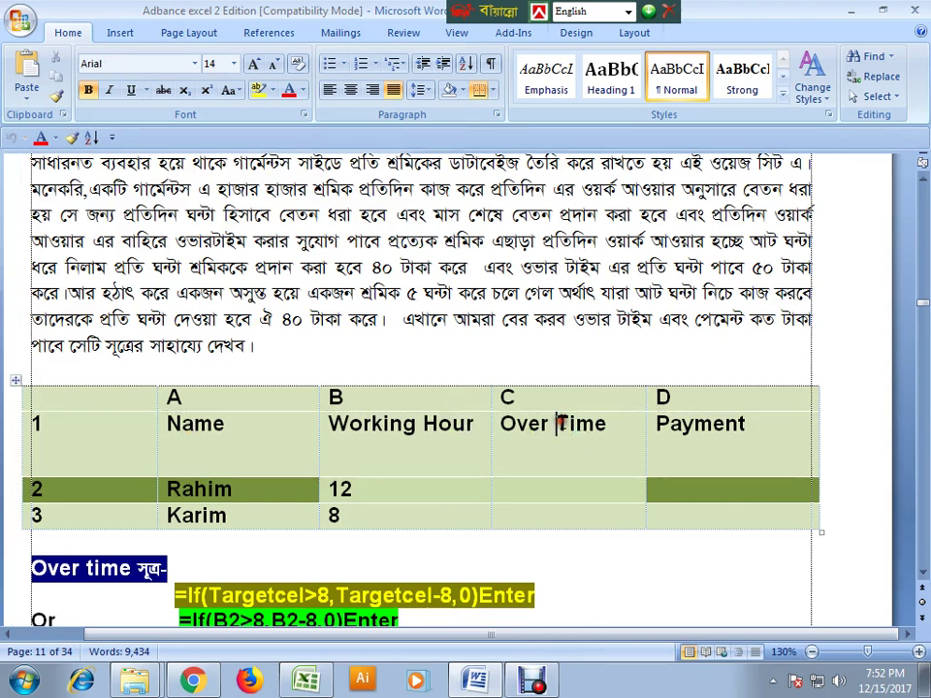
pyautogui.click(694, 423)
pyautogui.click(475, 680)
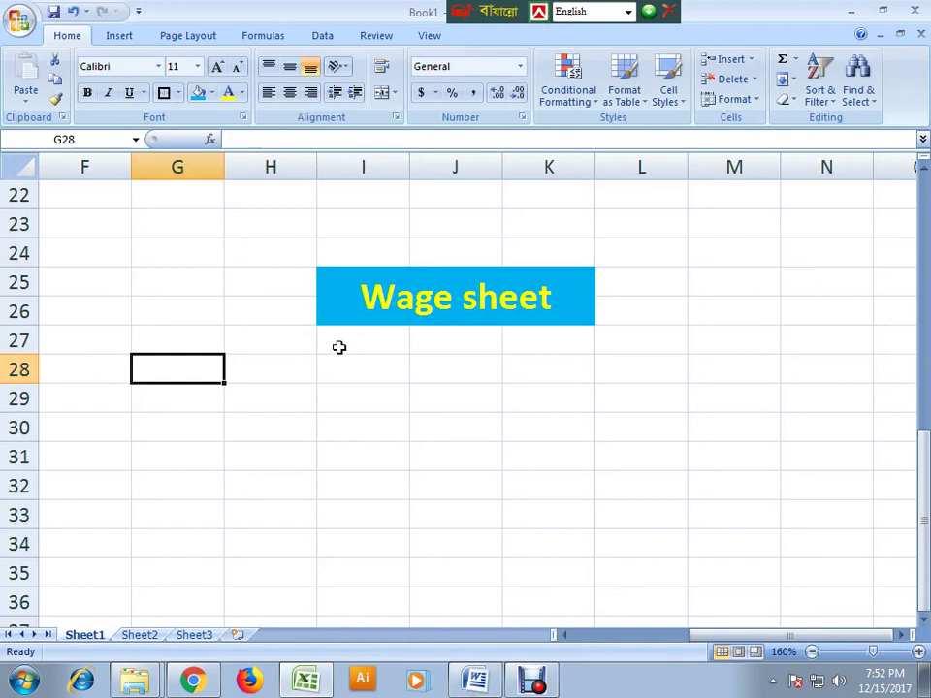
# - Enter headers Name, Working.H, Overtime and Payment in cells G28 through J28
pyautogui.write('Name')
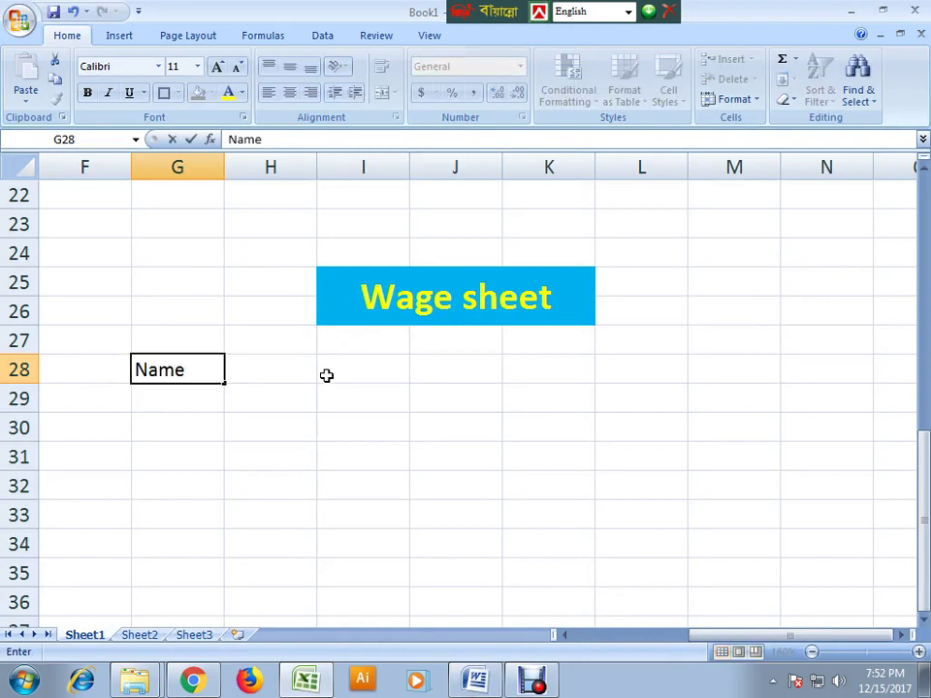
pyautogui.click(290, 373)
pyautogui.write('Working.H')
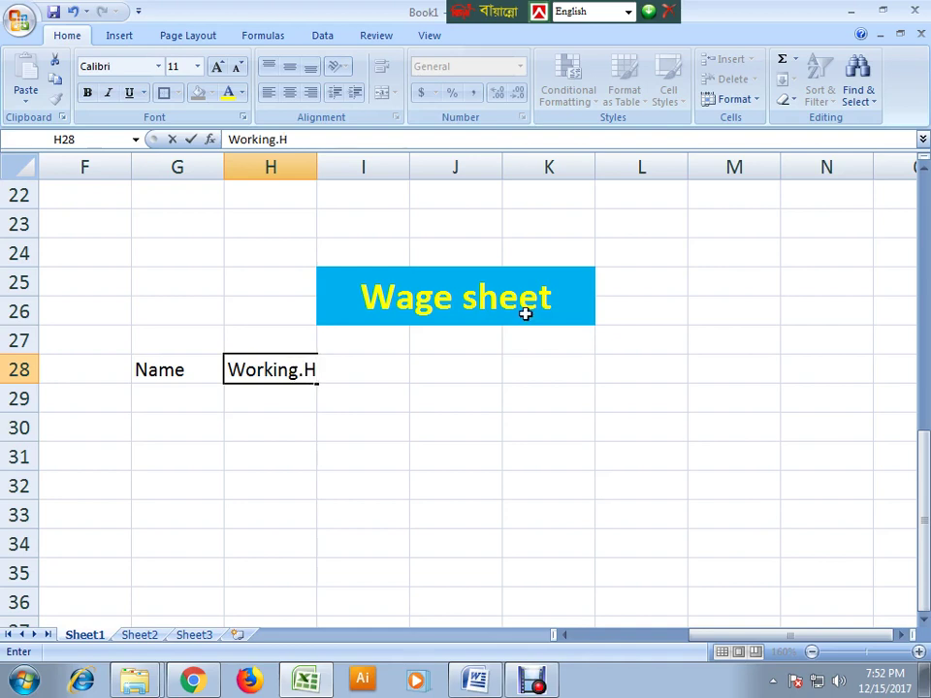
pyautogui.click(381, 373)
pyautogui.click(203, 425)
pyautogui.click(338, 367)
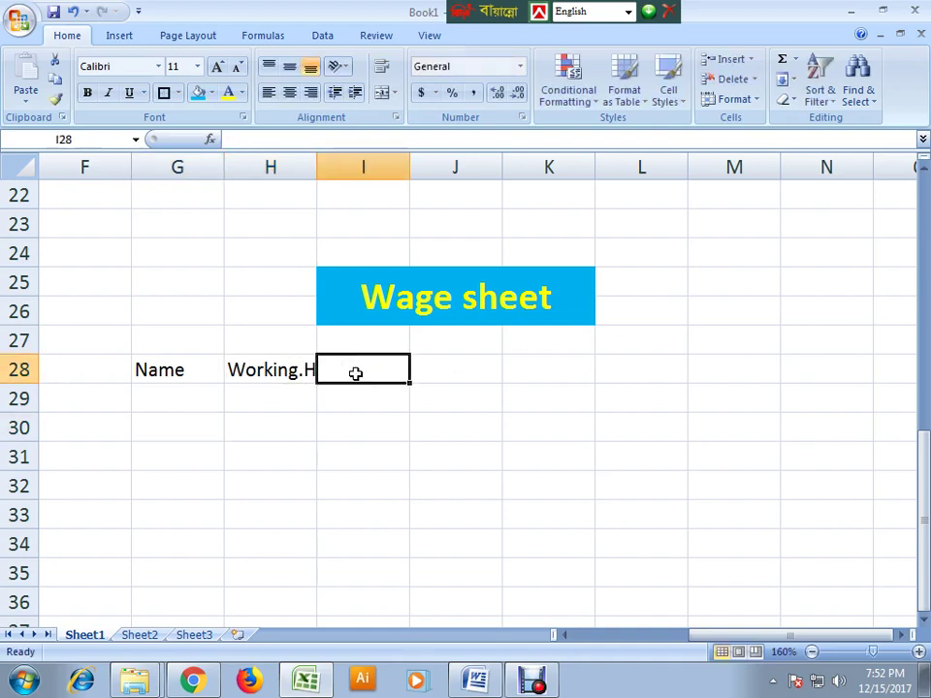
pyautogui.write('Overtime')
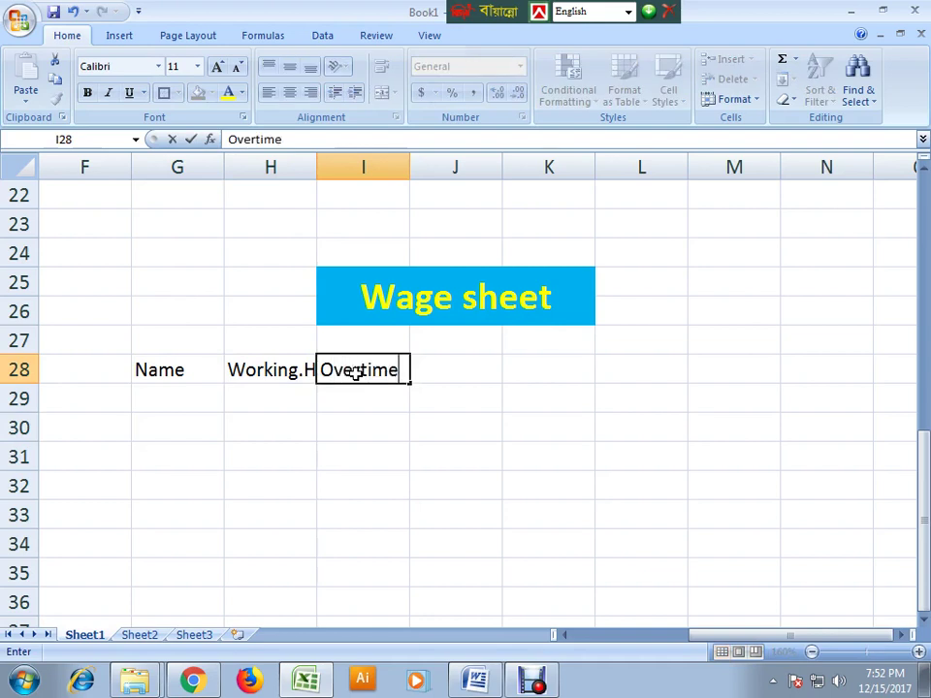
pyautogui.click(454, 371)
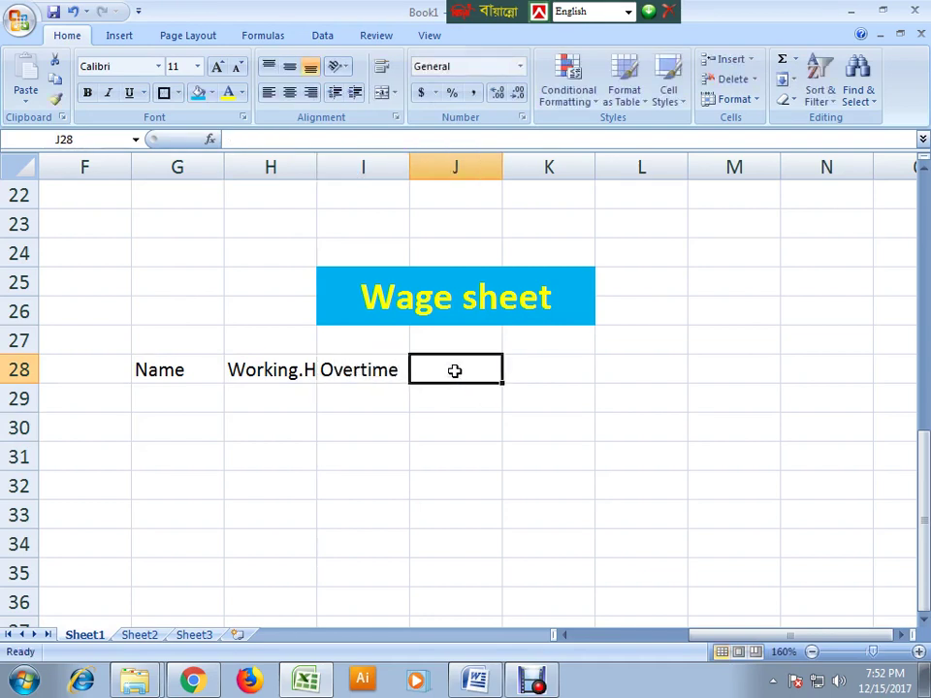
pyautogui.write('Payment')
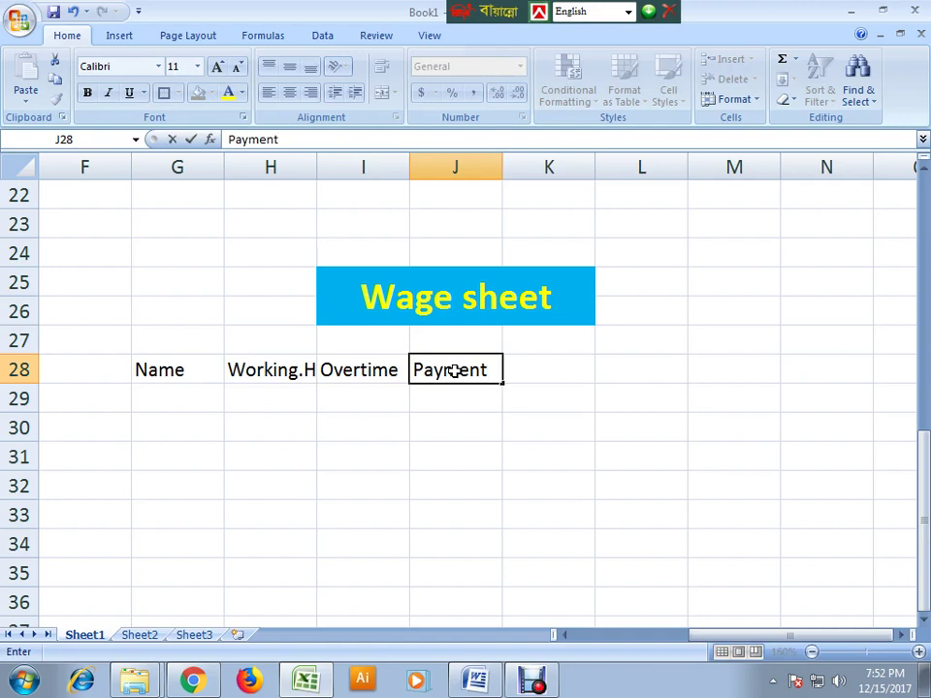
pyautogui.click(441, 519)
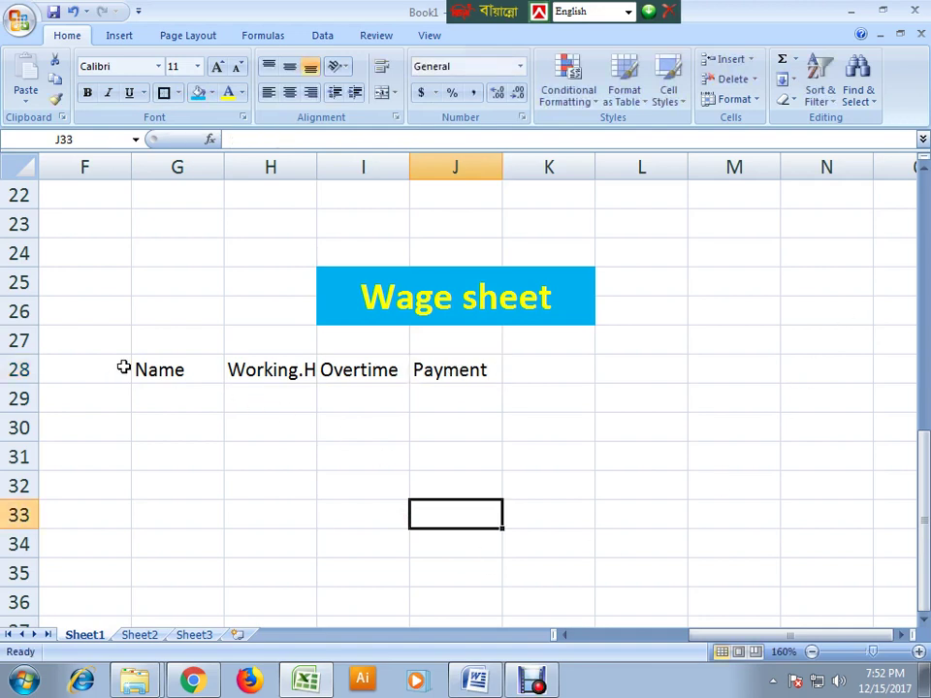
# - Format headers G28:J28 as 18 pt bold red text on a blue fill
pyautogui.moveTo(136, 370); pyautogui.dragTo(454, 371)
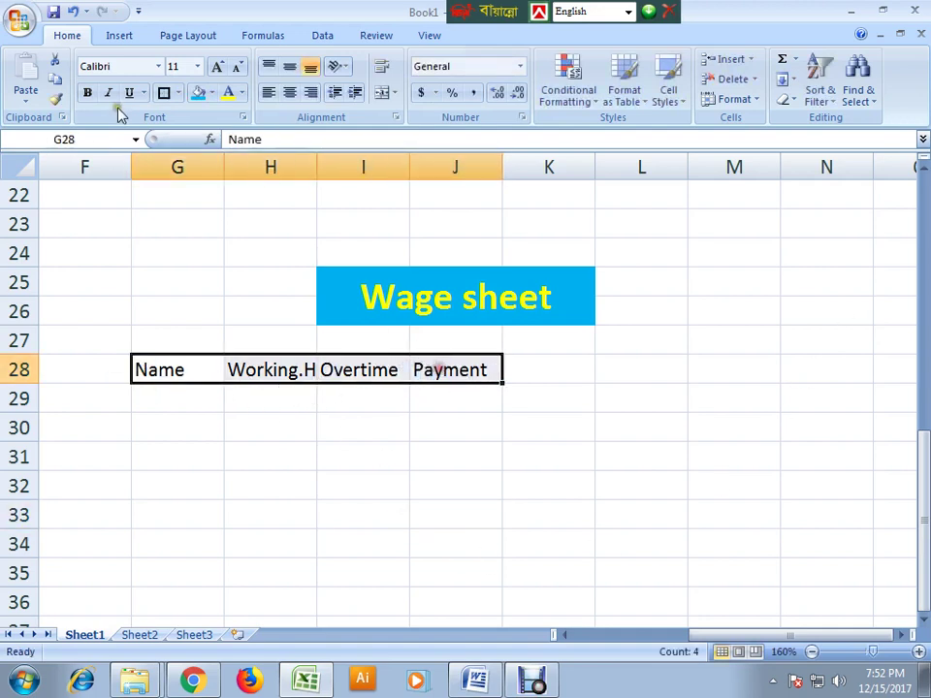
pyautogui.click(198, 66)
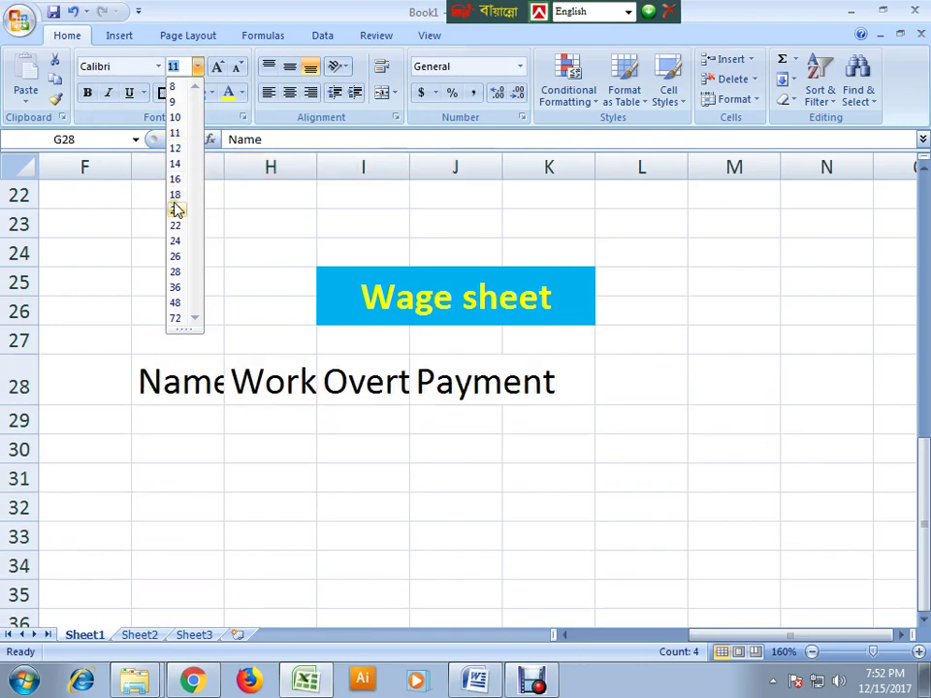
pyautogui.click(177, 195)
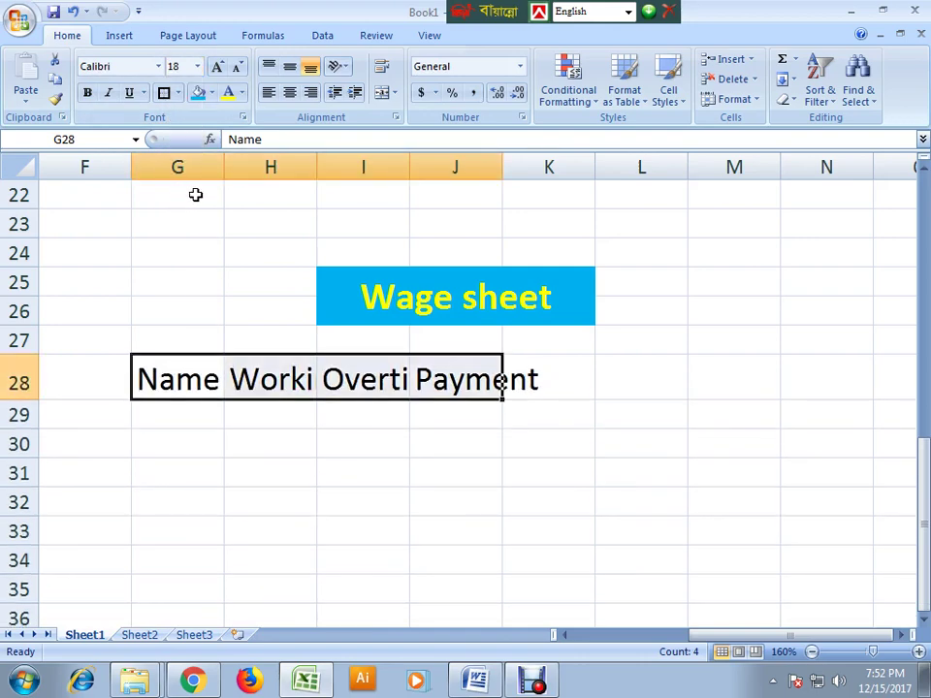
pyautogui.click(212, 94)
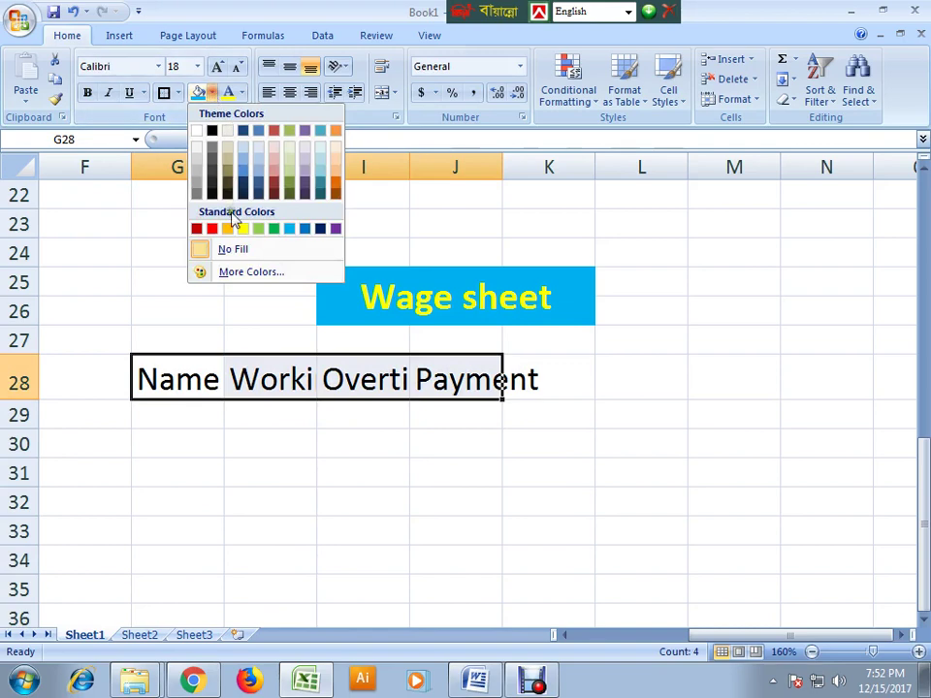
pyautogui.click(304, 229)
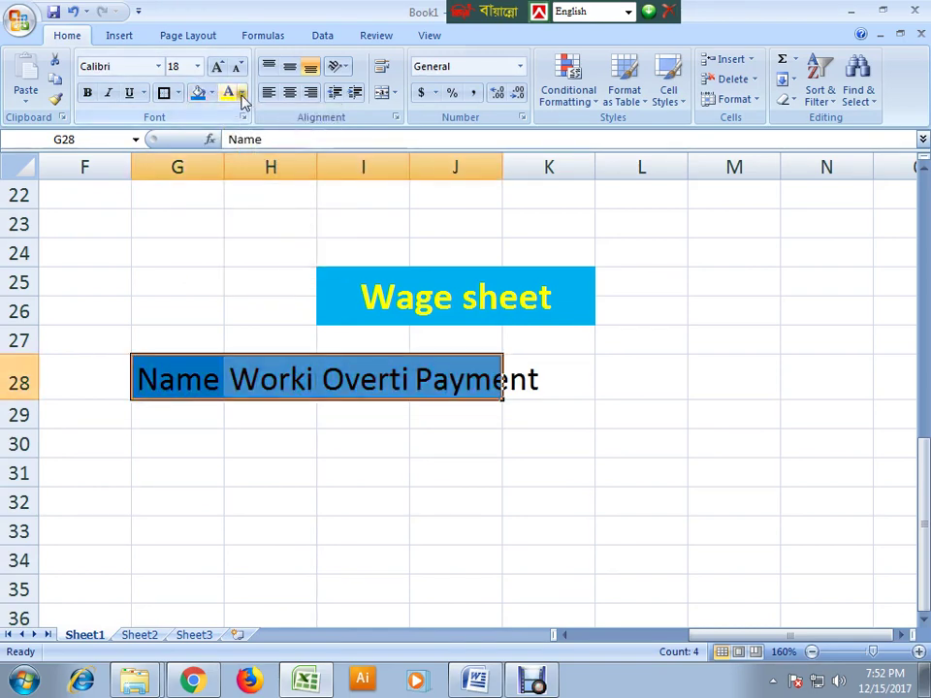
pyautogui.click(242, 98)
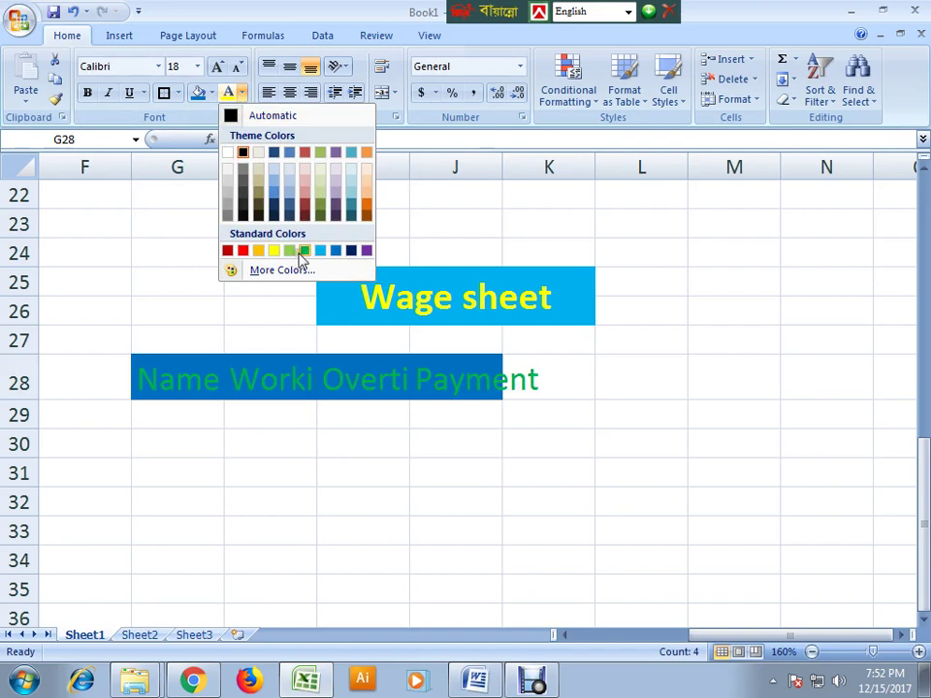
pyautogui.click(245, 255)
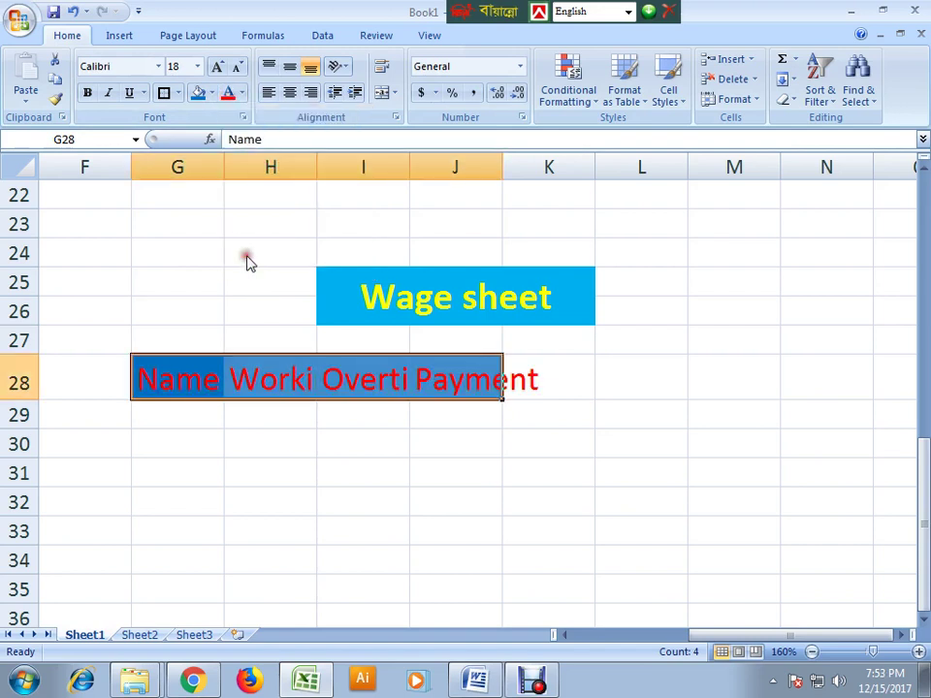
pyautogui.click(87, 93)
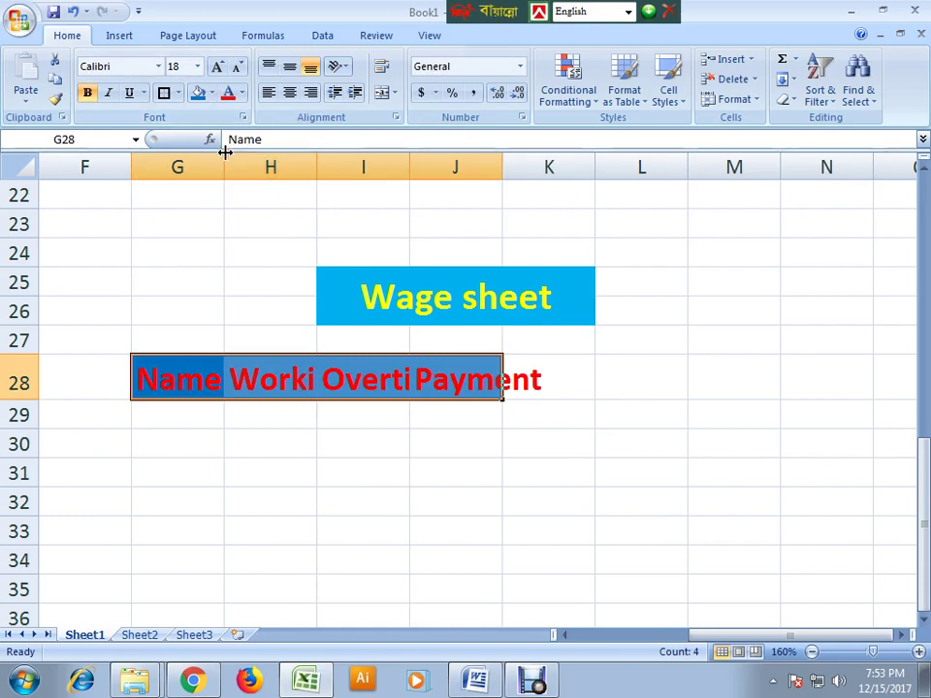
# - Resize columns G to J so Name, Working.H, Overtime and Payment headings fit
pyautogui.moveTo(224, 153); pyautogui.dragTo(249, 156)
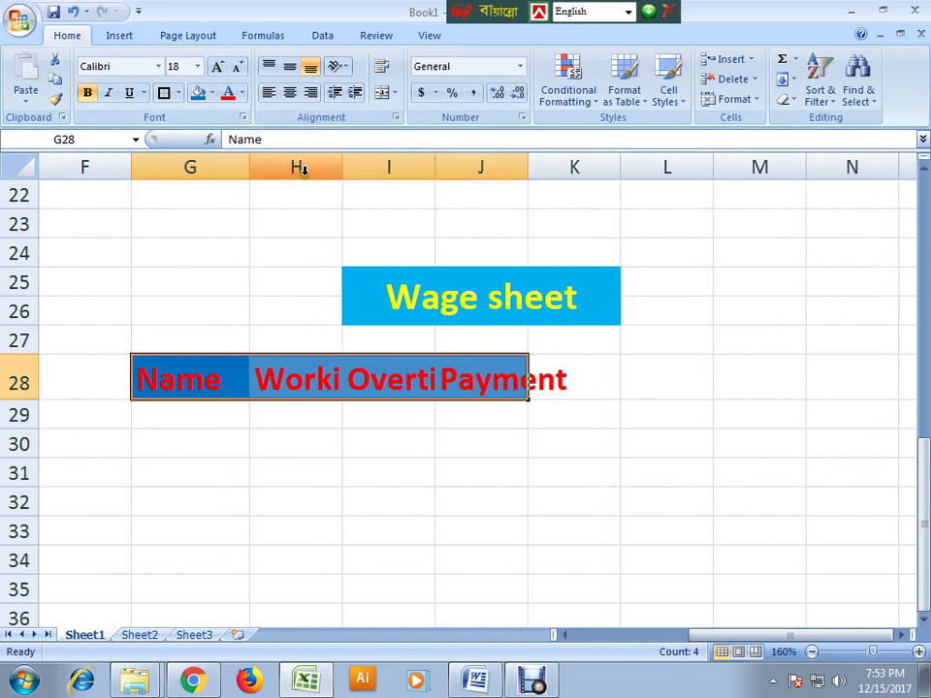
pyautogui.moveTo(340, 167); pyautogui.dragTo(433, 157)
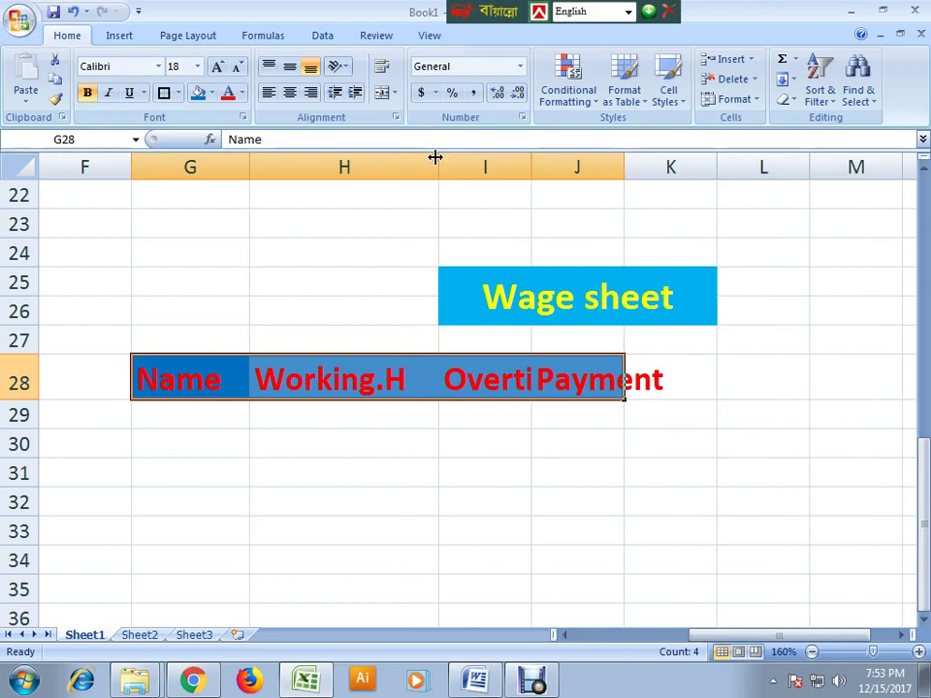
pyautogui.moveTo(435, 156); pyautogui.dragTo(418, 159)
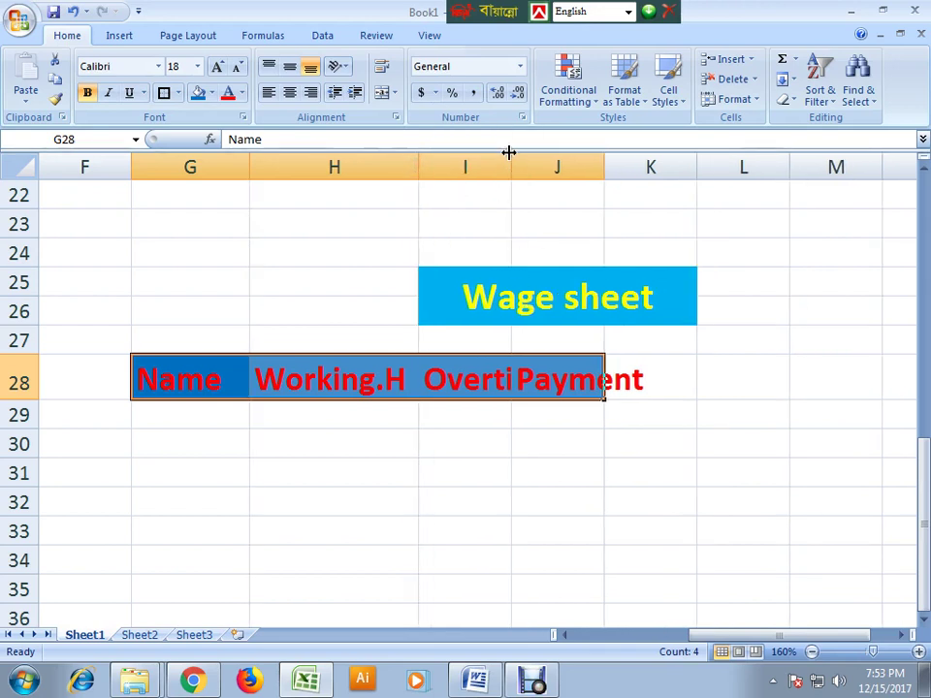
pyautogui.moveTo(512, 155); pyautogui.dragTo(552, 162)
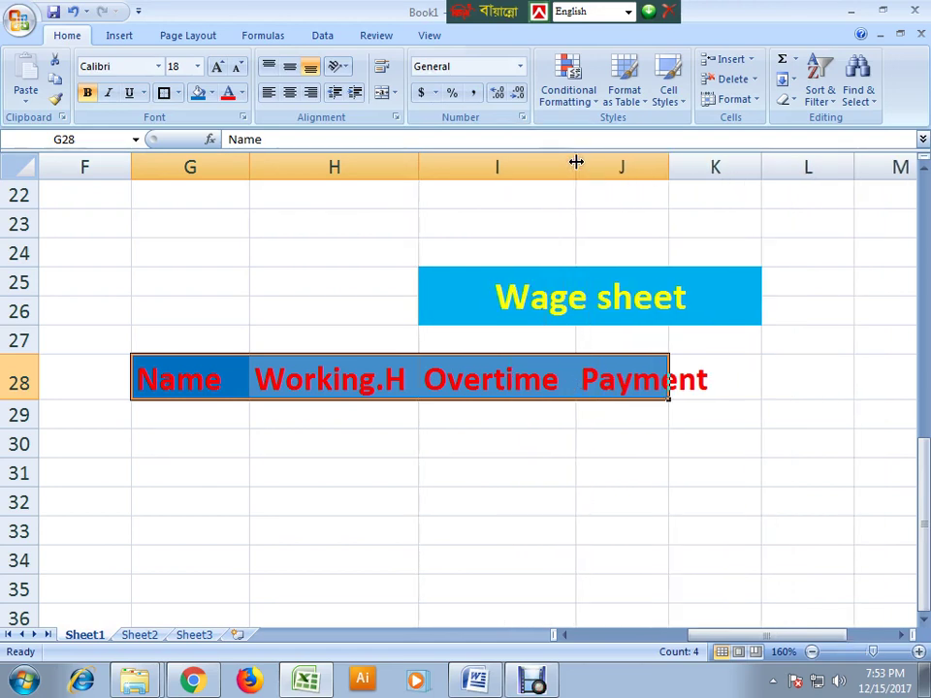
pyautogui.moveTo(668, 158); pyautogui.dragTo(715, 160)
pyautogui.click(655, 451)
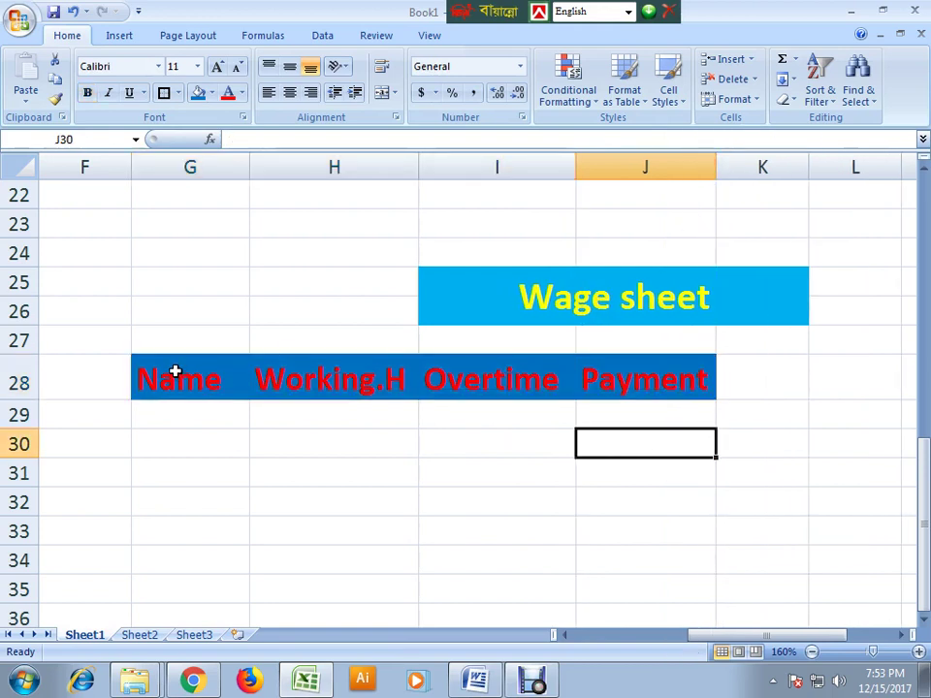
pyautogui.moveTo(175, 372); pyautogui.dragTo(580, 393)
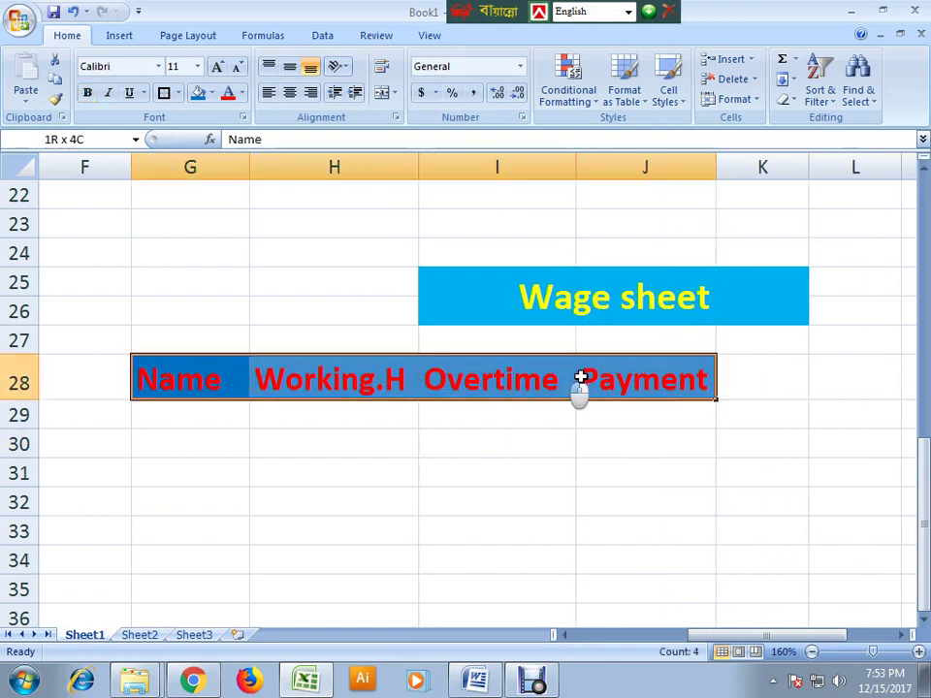
# - Recolour the G28:J28 header text from red to dark blue
pyautogui.click(243, 93)
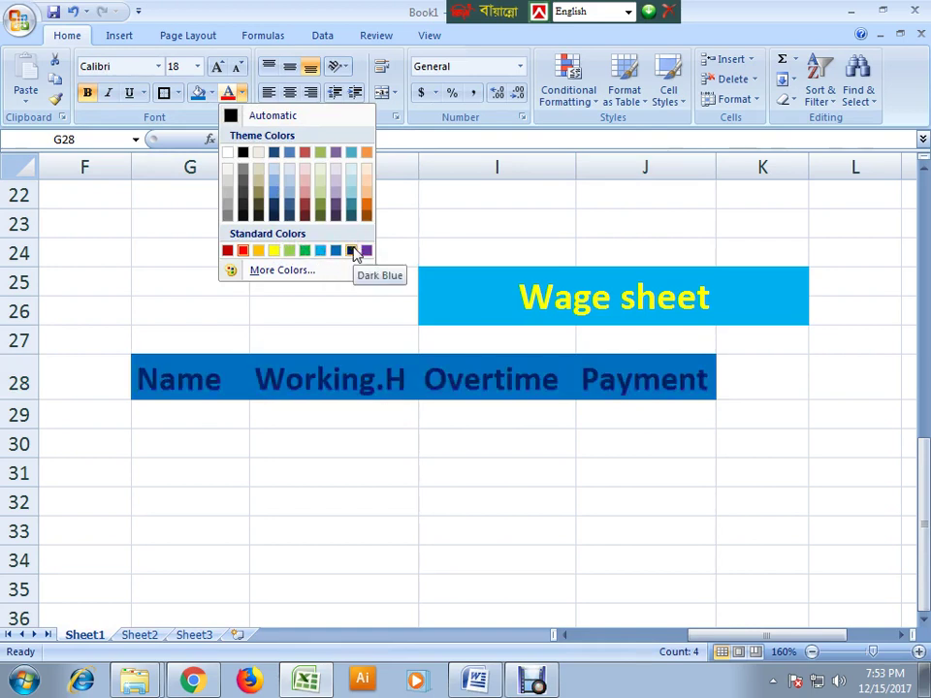
pyautogui.click(354, 254)
pyautogui.click(372, 490)
pyautogui.click(527, 480)
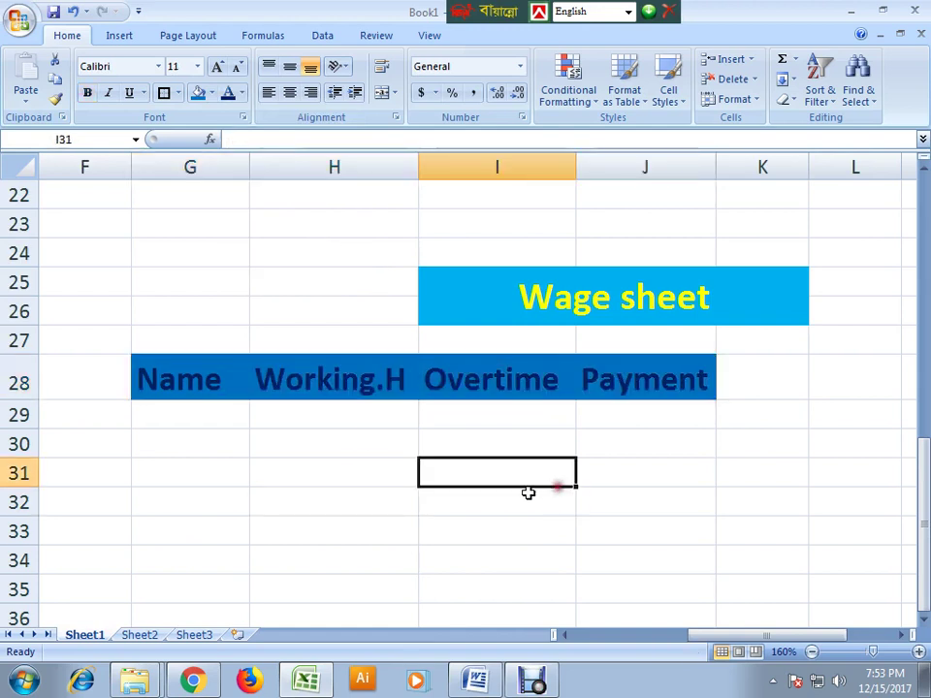
# - Enter the first three employee names in G30:G32
pyautogui.click(170, 441)
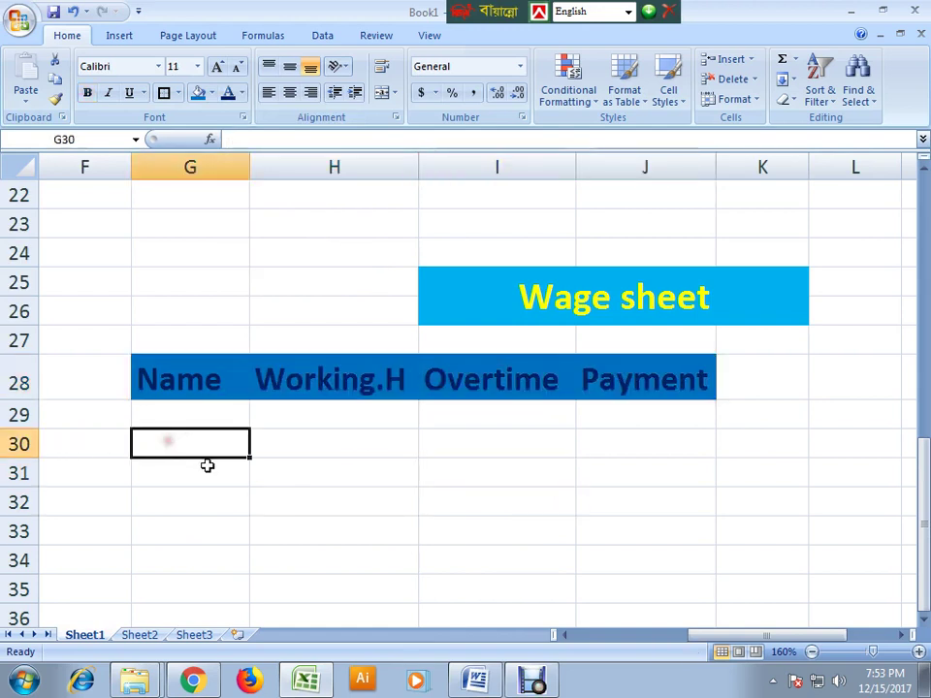
pyautogui.scroll(-1, 194, 446)
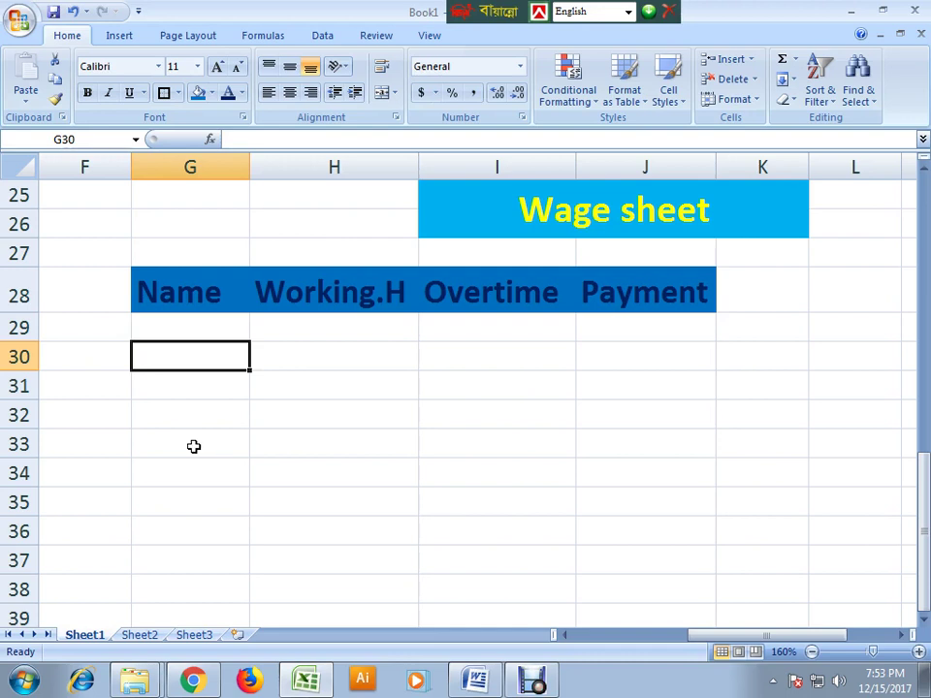
pyautogui.write('Asif')
pyautogui.press('Return')
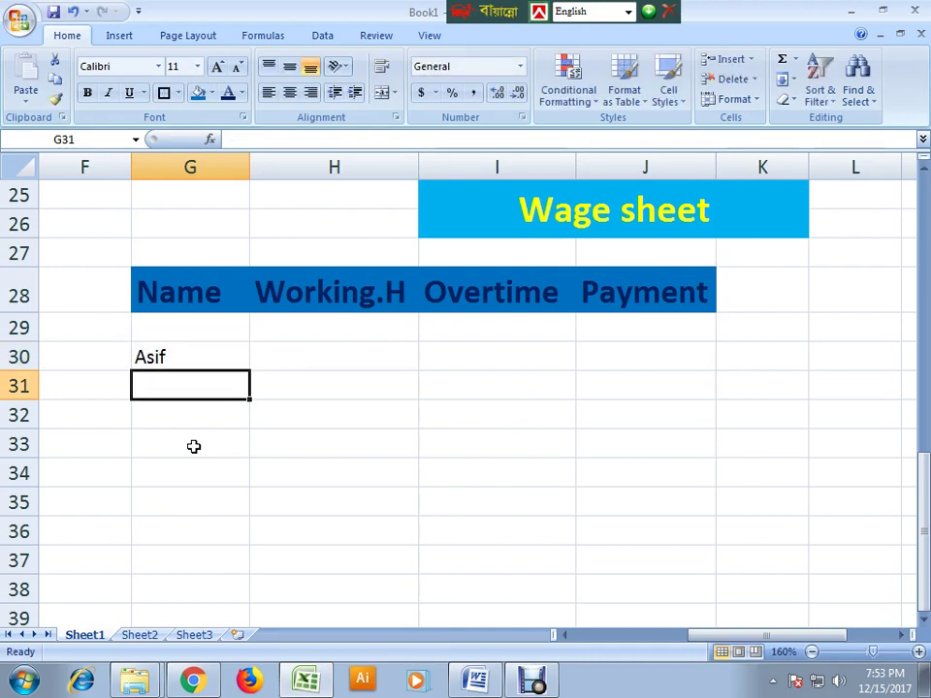
pyautogui.write('Nasir')
pyautogui.press('Return')
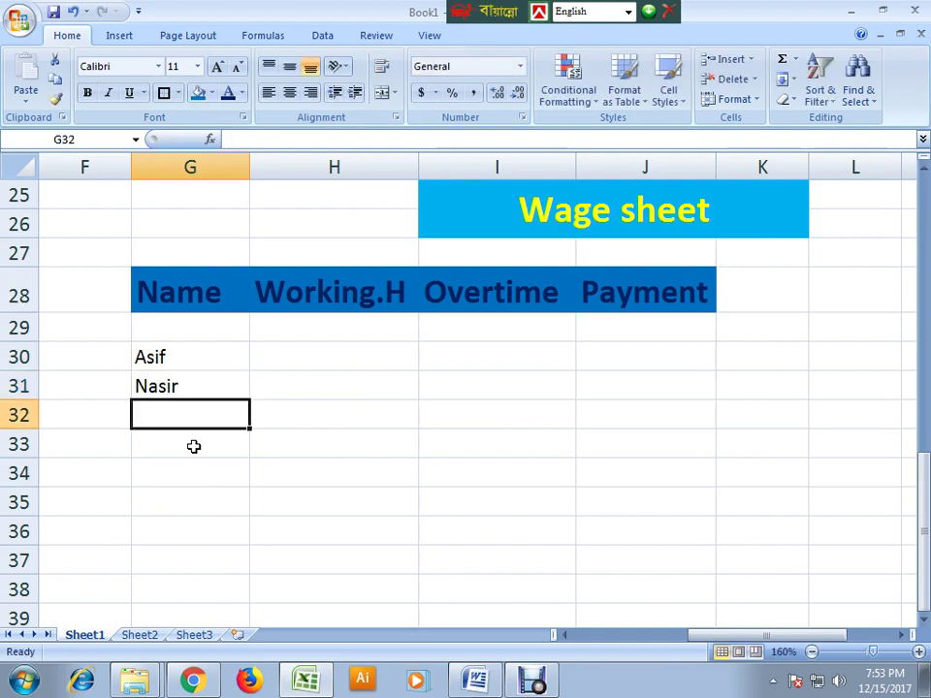
pyautogui.write('Habib')
pyautogui.press('Return')
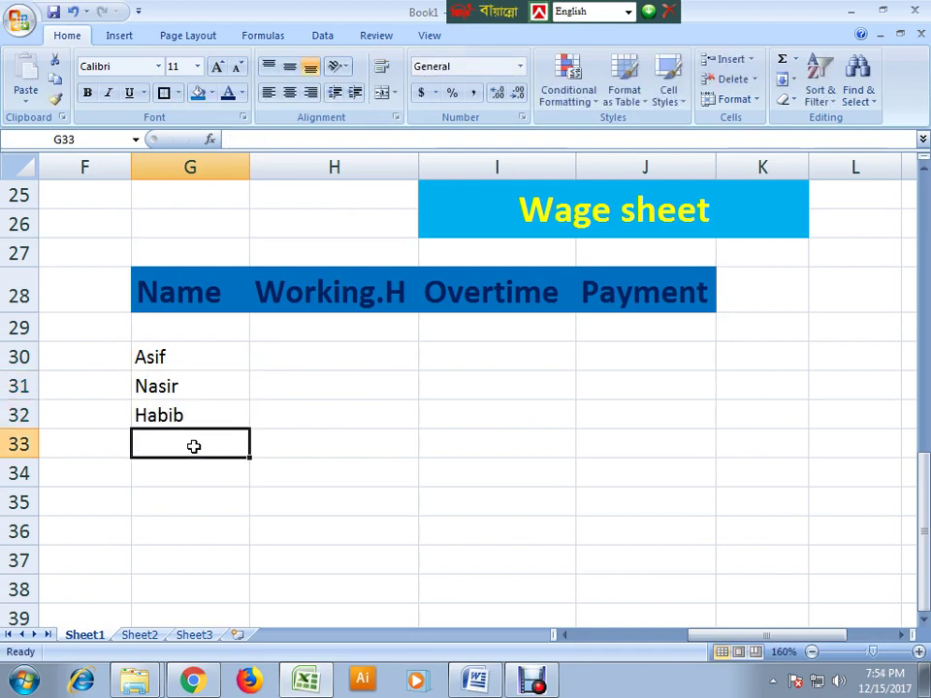
# - Enter the last two employee names in G33:G34, then select H30:H34
pyautogui.write('Salim')
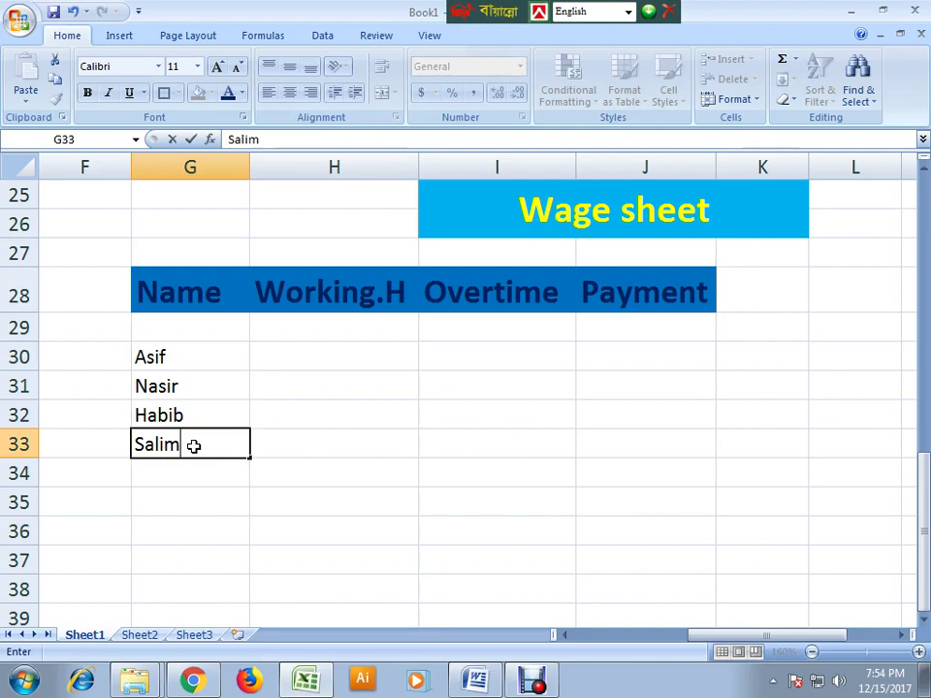
pyautogui.press('Return')
pyautogui.write('Rash')
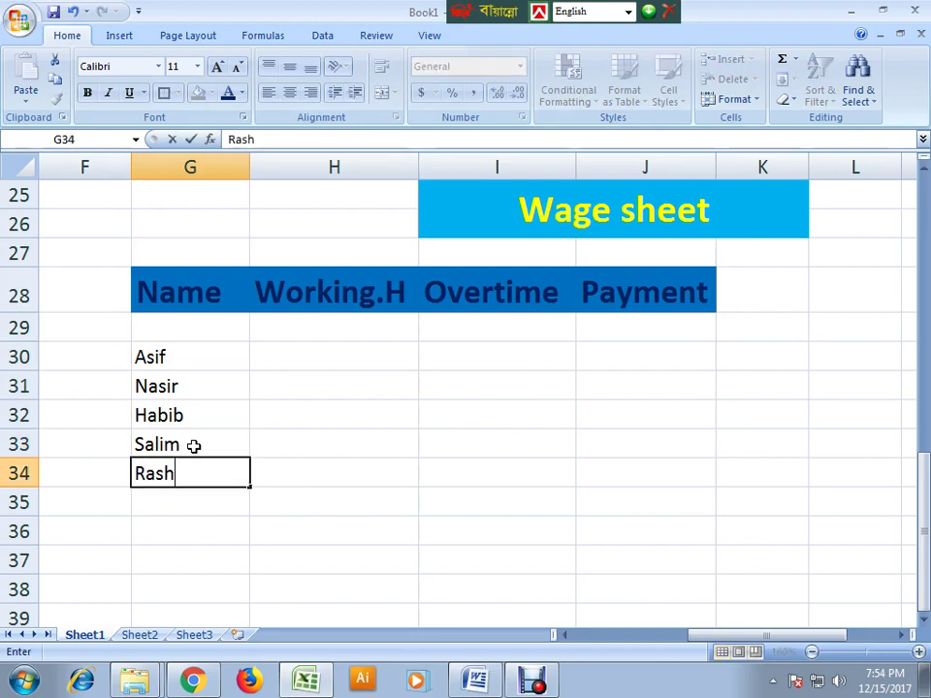
pyautogui.write('ed')
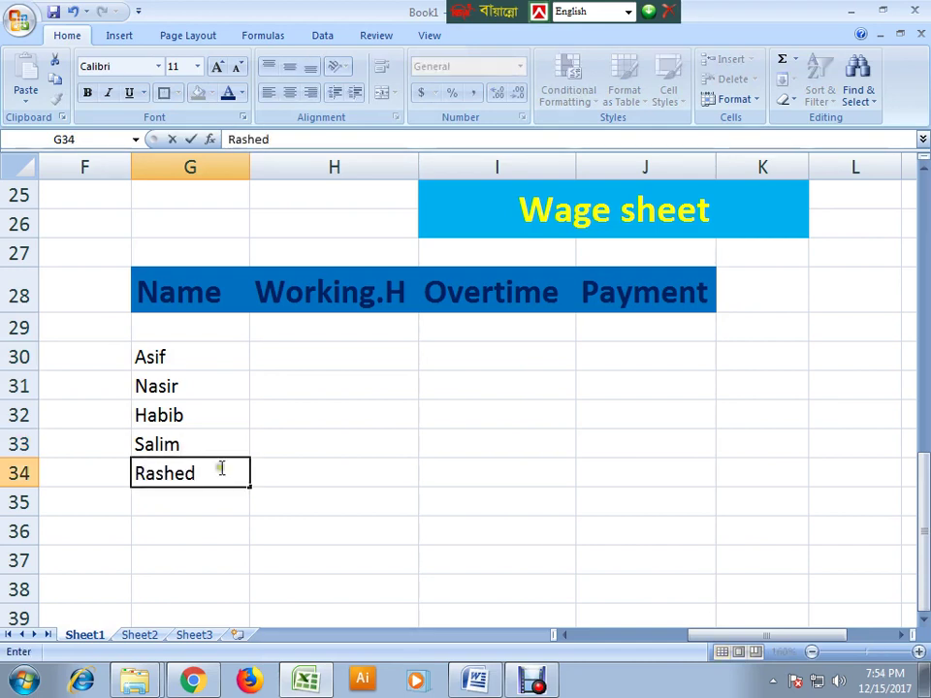
pyautogui.click(191, 535)
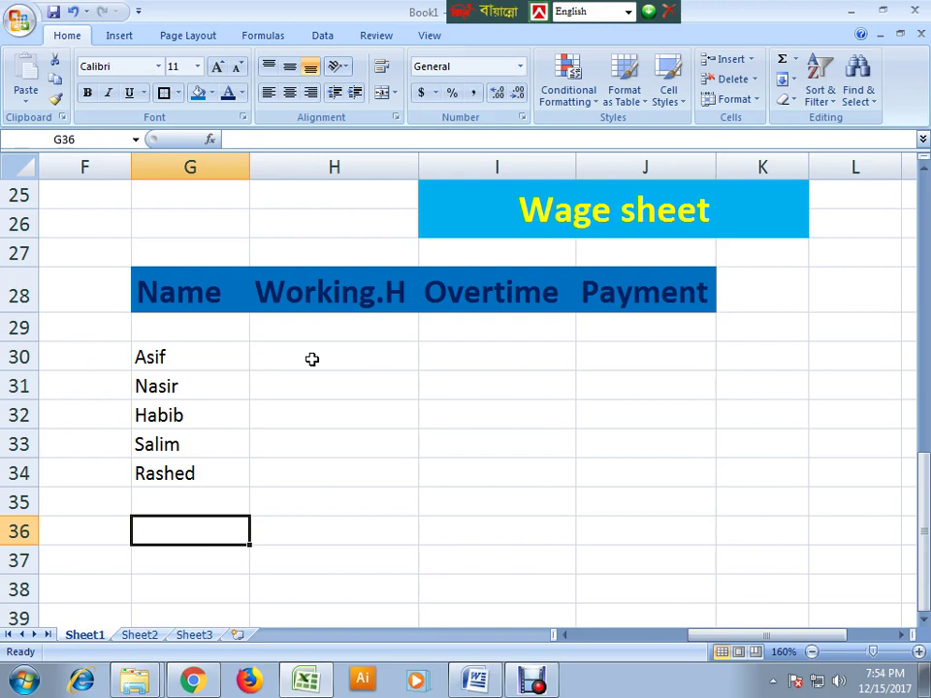
pyautogui.moveTo(311, 359); pyautogui.dragTo(323, 469)
pyautogui.click(469, 405)
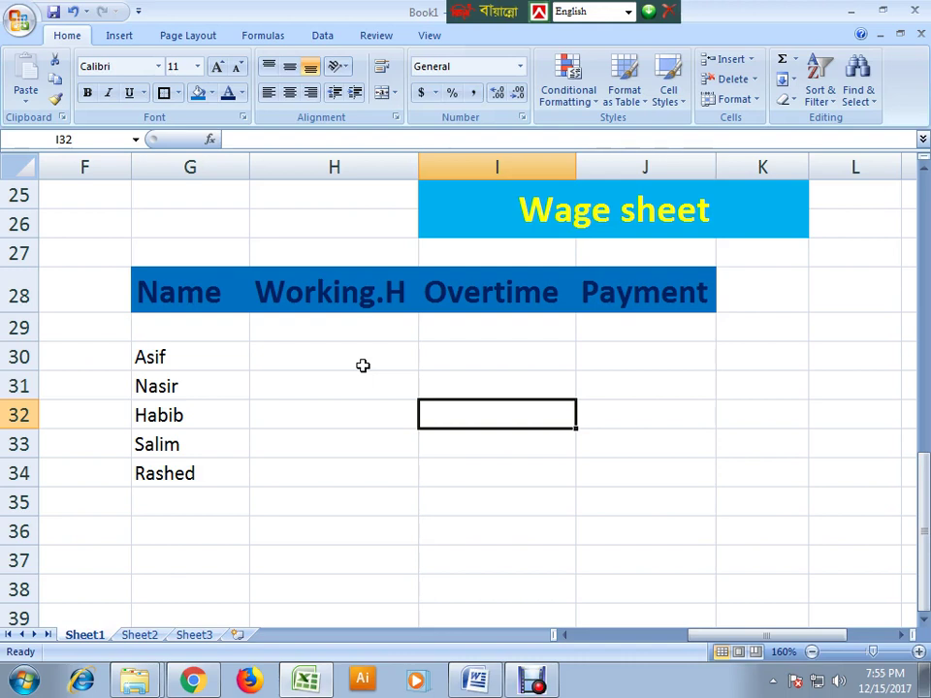
pyautogui.click(363, 366)
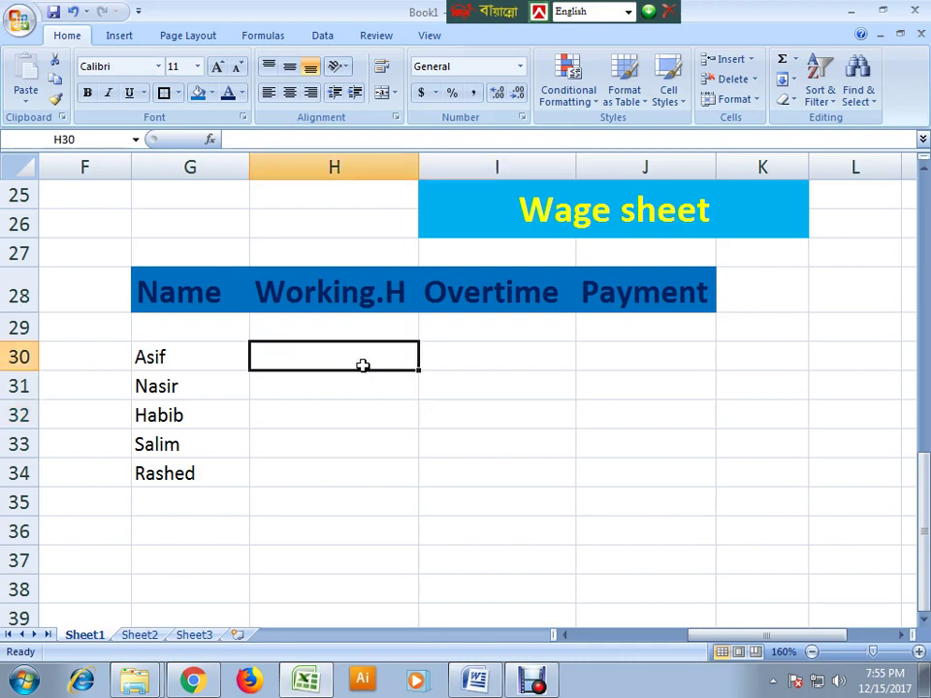
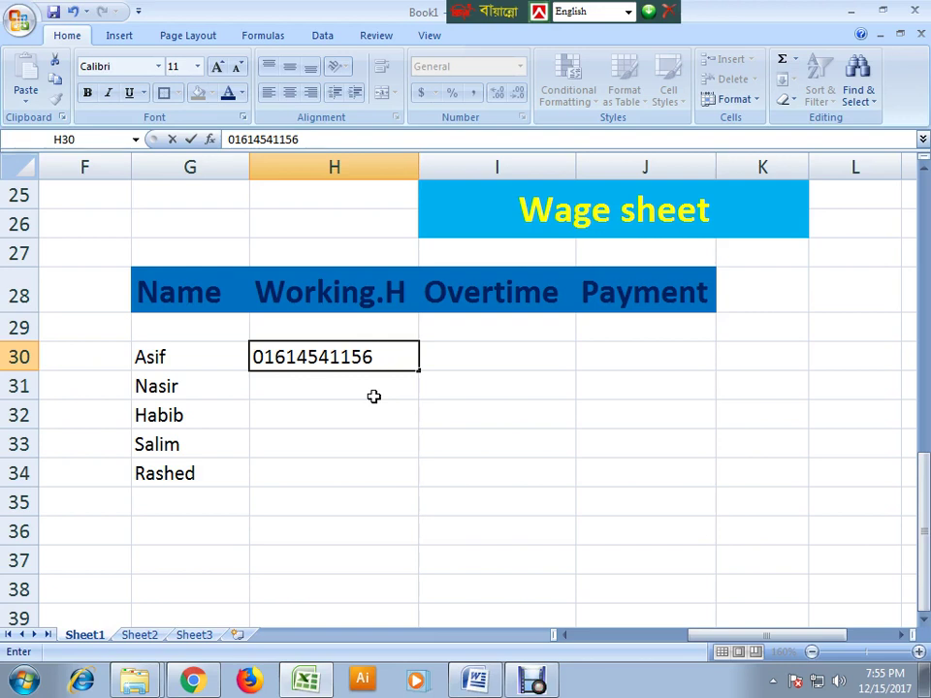
pyautogui.click(374, 461)
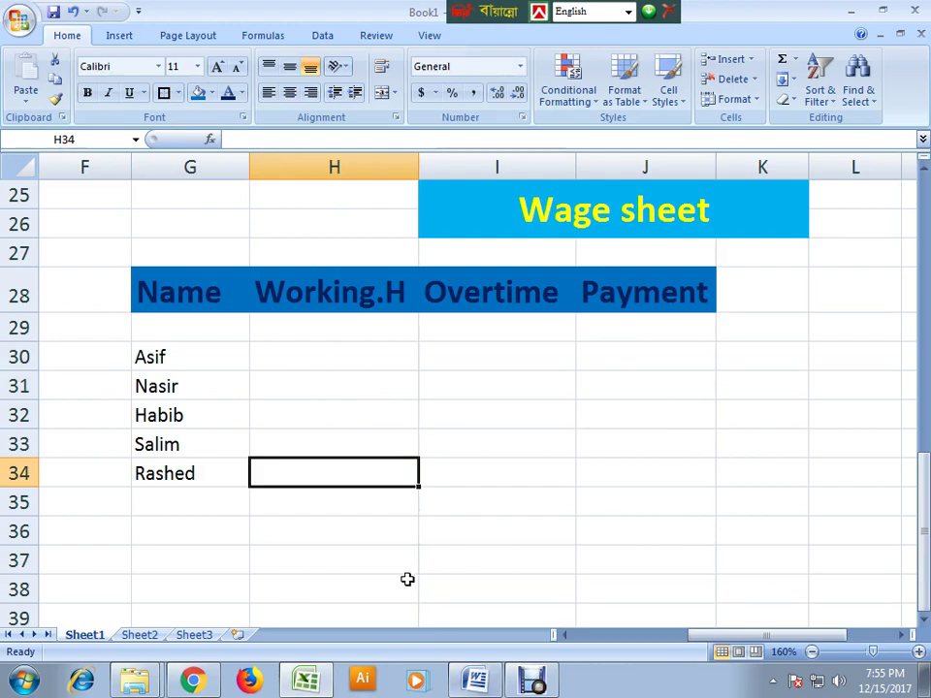
pyautogui.click(475, 683)
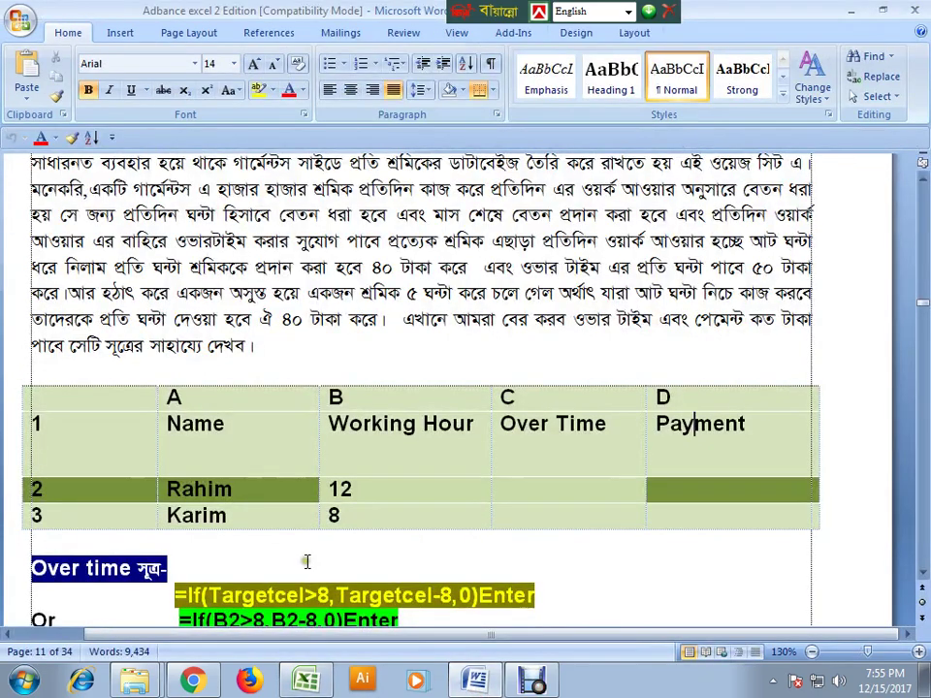
pyautogui.scroll(3, 317, 572)
pyautogui.scroll(-1, 317, 572)
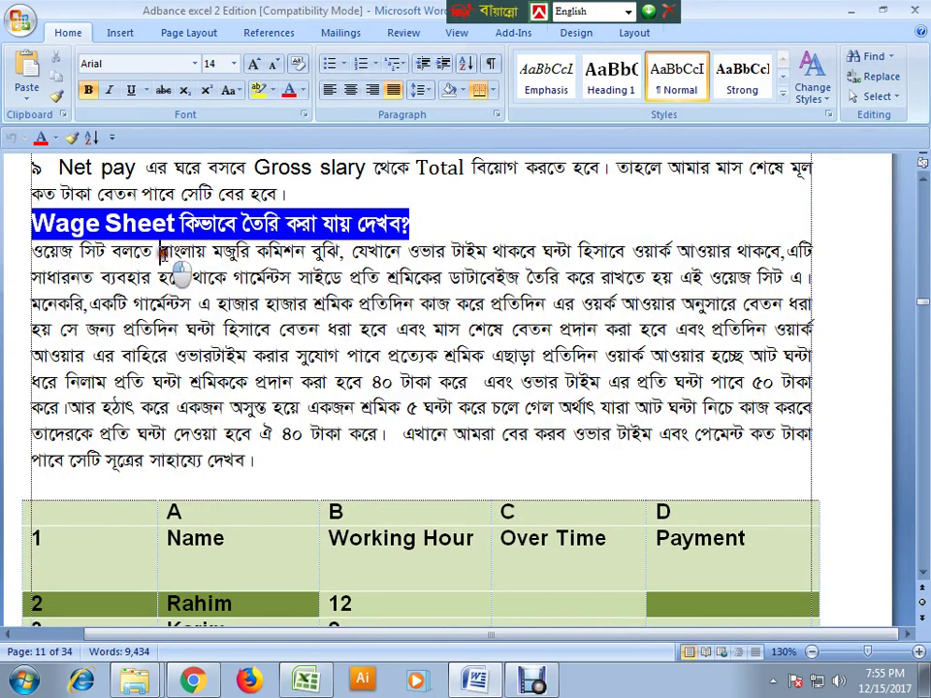
pyautogui.click(184, 269)
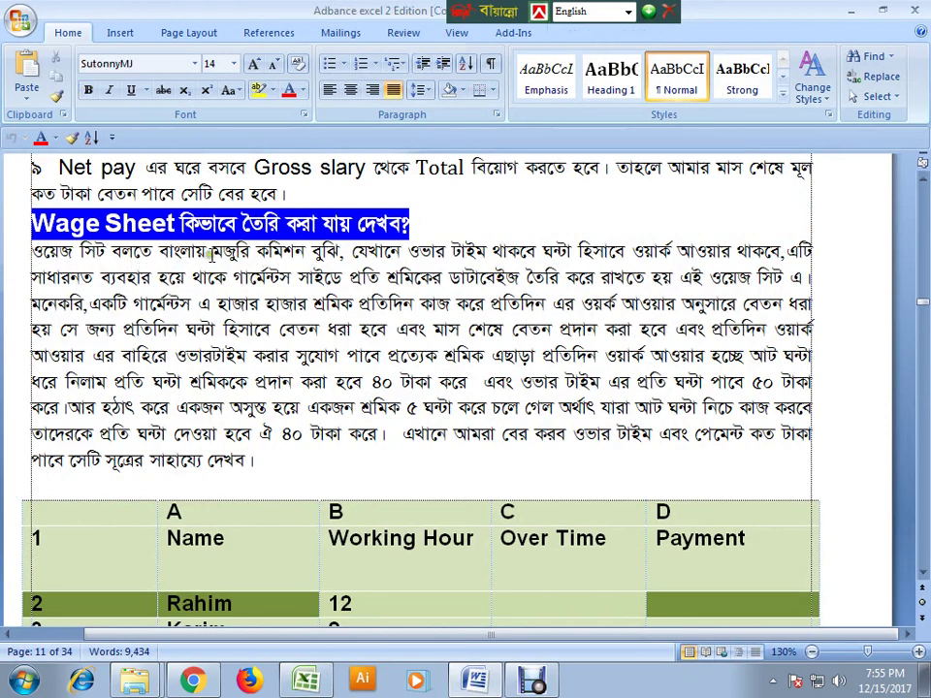
pyautogui.moveTo(214, 253); pyautogui.dragTo(335, 255)
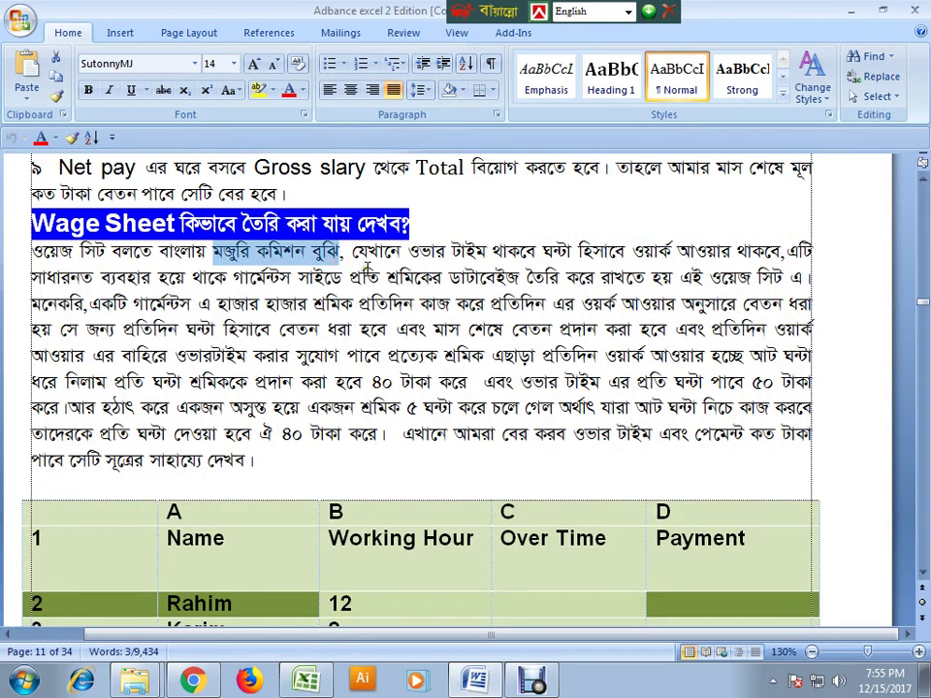
pyautogui.click(531, 251)
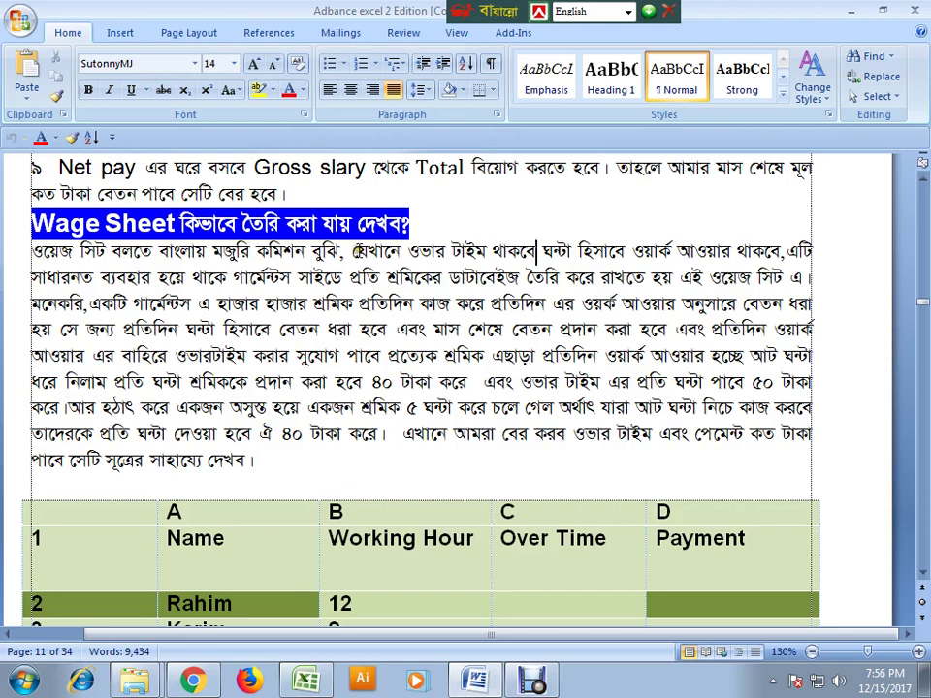
pyautogui.moveTo(351, 251); pyautogui.dragTo(526, 254)
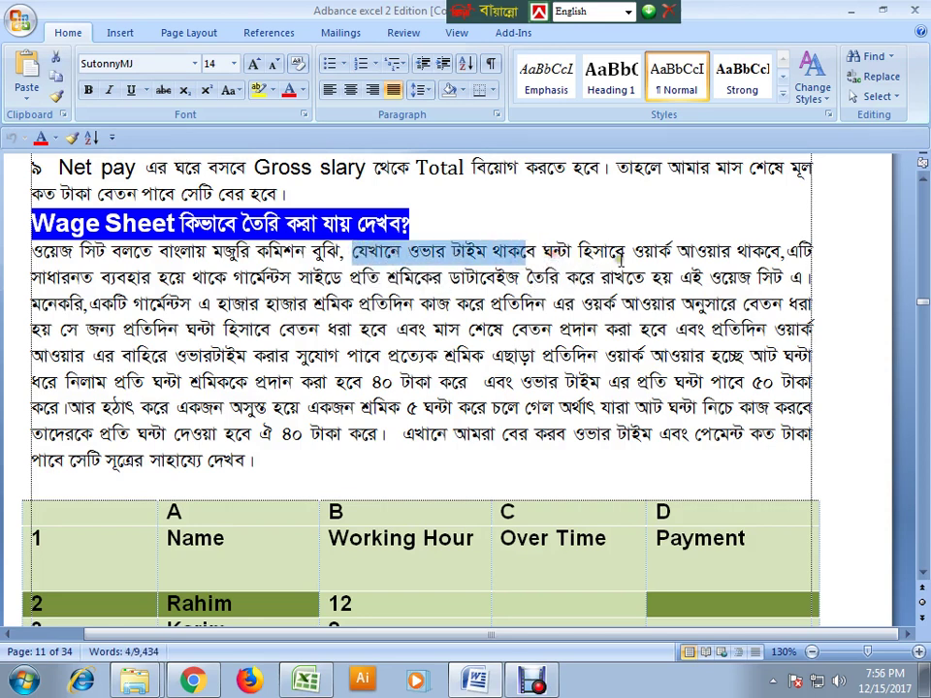
pyautogui.click(757, 251)
pyautogui.moveTo(756, 251); pyautogui.dragTo(635, 252)
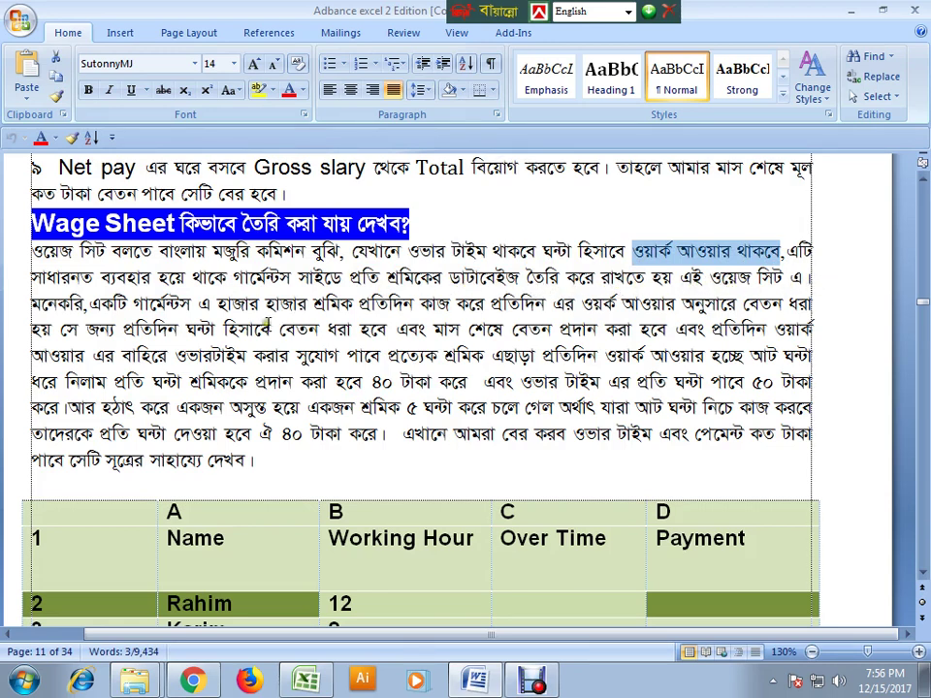
pyautogui.moveTo(89, 303); pyautogui.dragTo(221, 308)
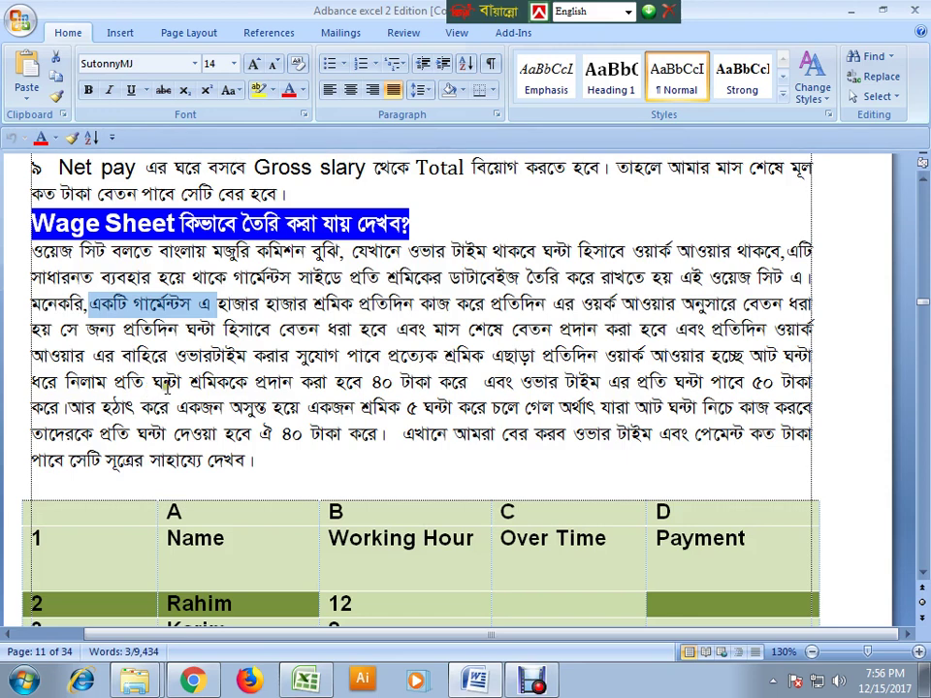
pyautogui.doubleClick(384, 382)
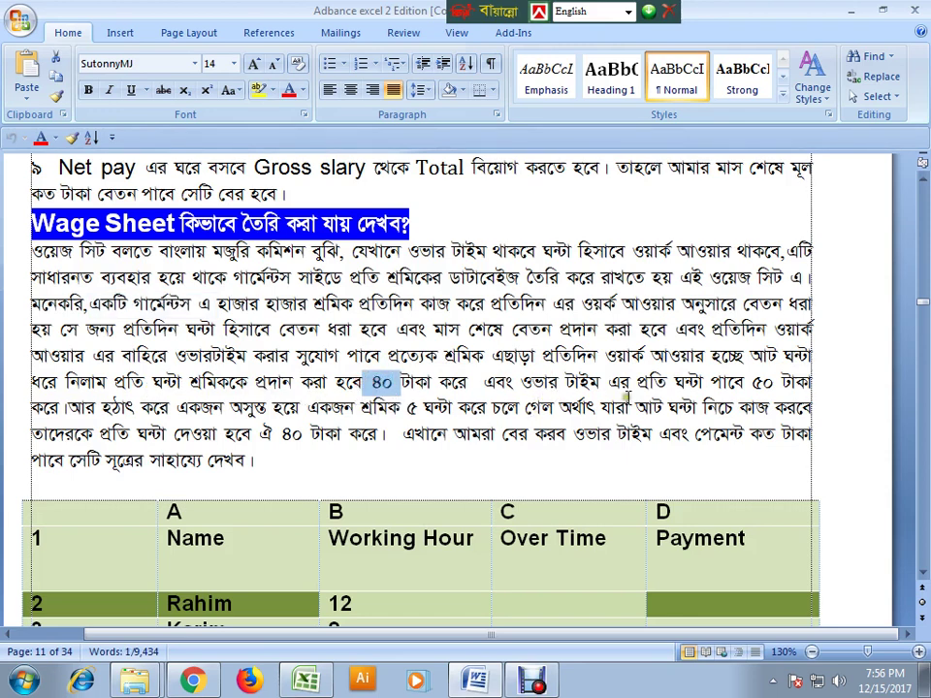
pyautogui.doubleClick(762, 383)
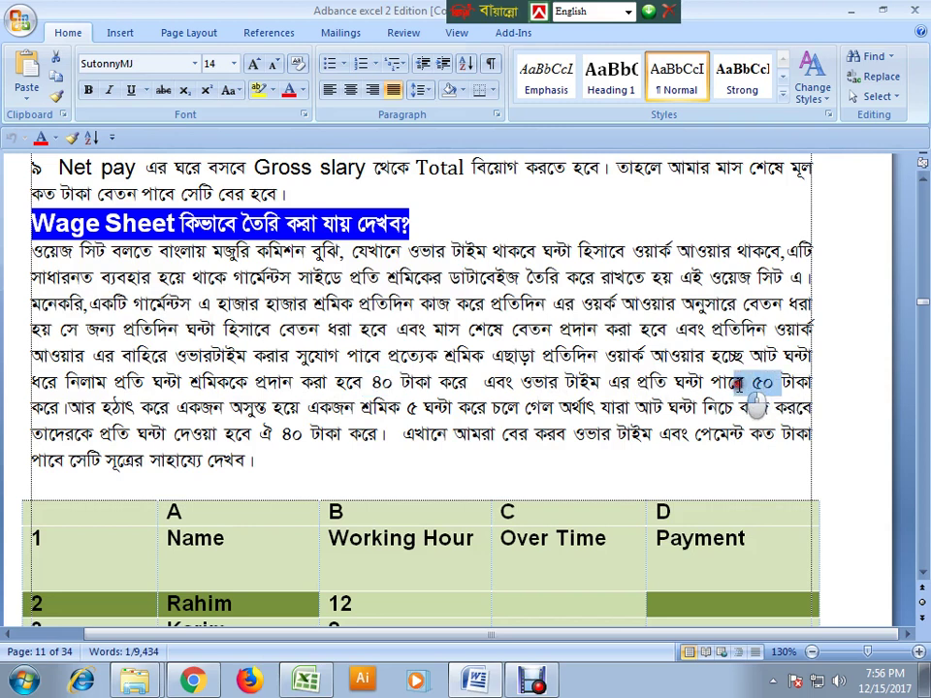
pyautogui.doubleClick(384, 382)
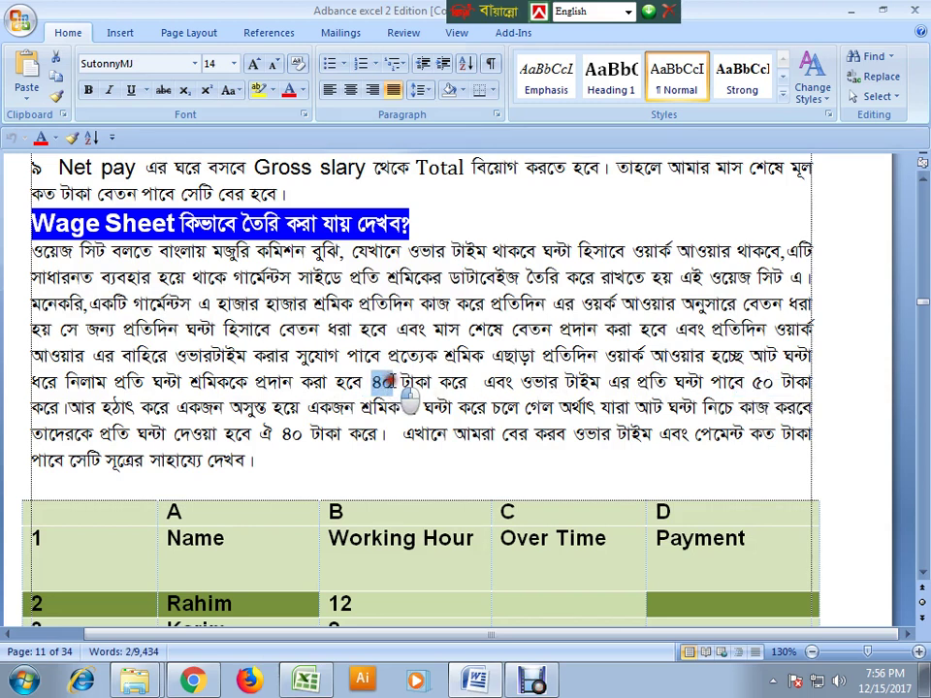
pyautogui.doubleClick(762, 383)
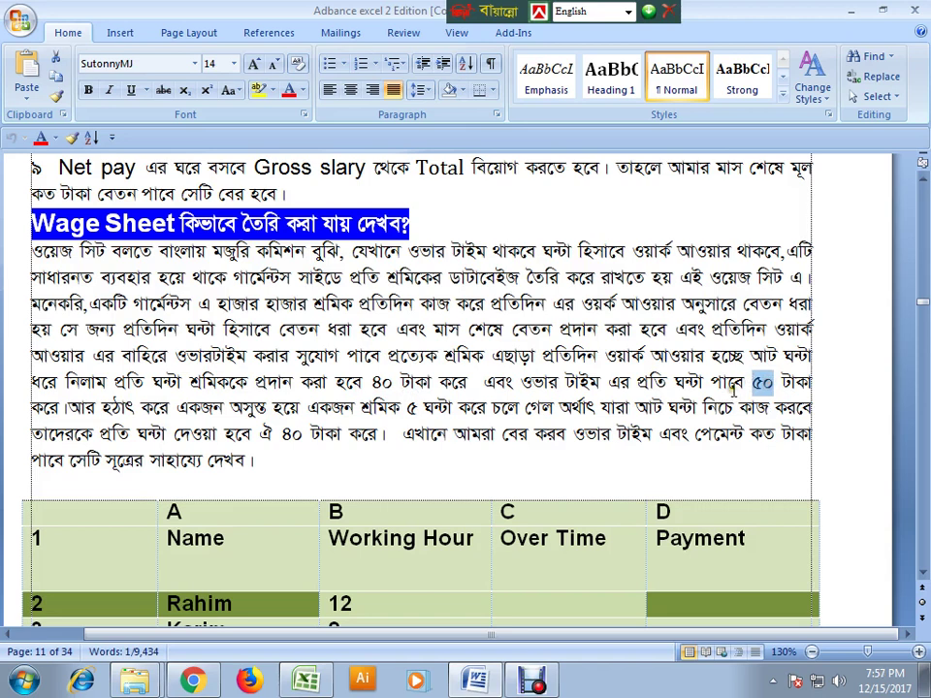
pyautogui.doubleClick(382, 382)
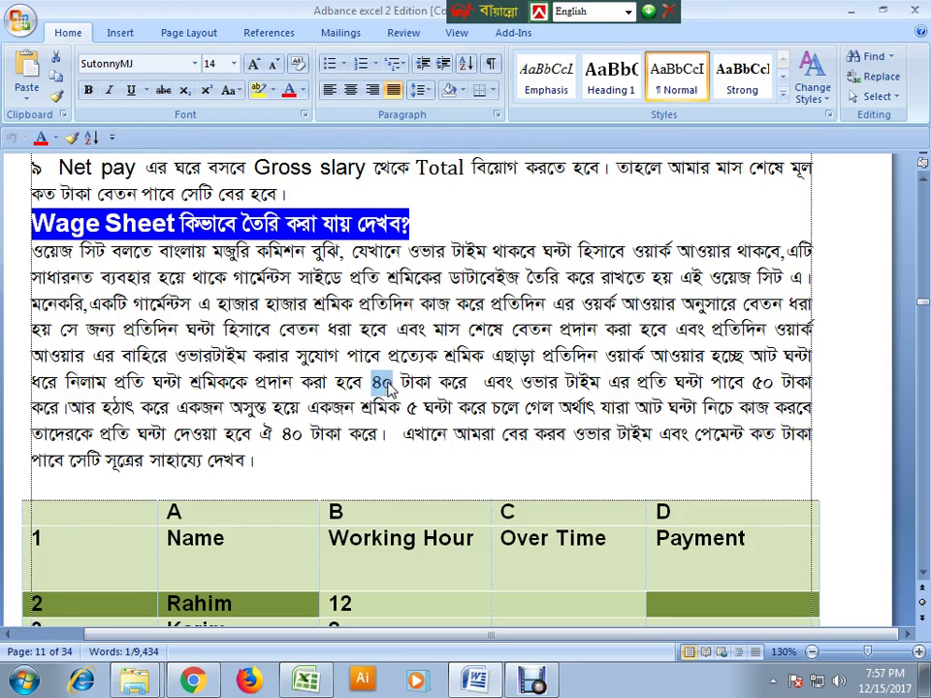
pyautogui.doubleClick(763, 382)
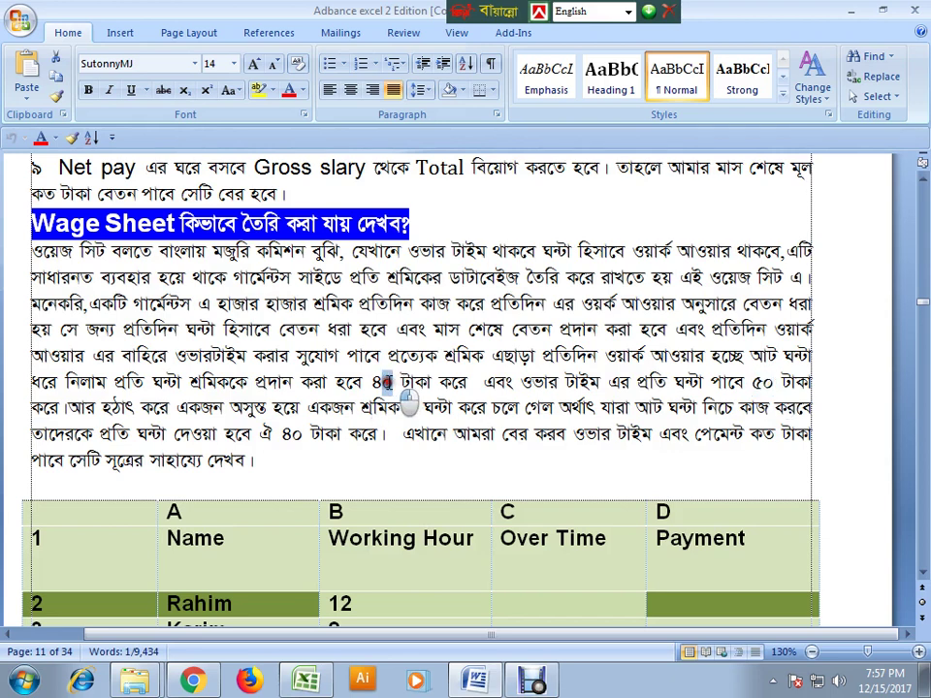
pyautogui.doubleClick(381, 382)
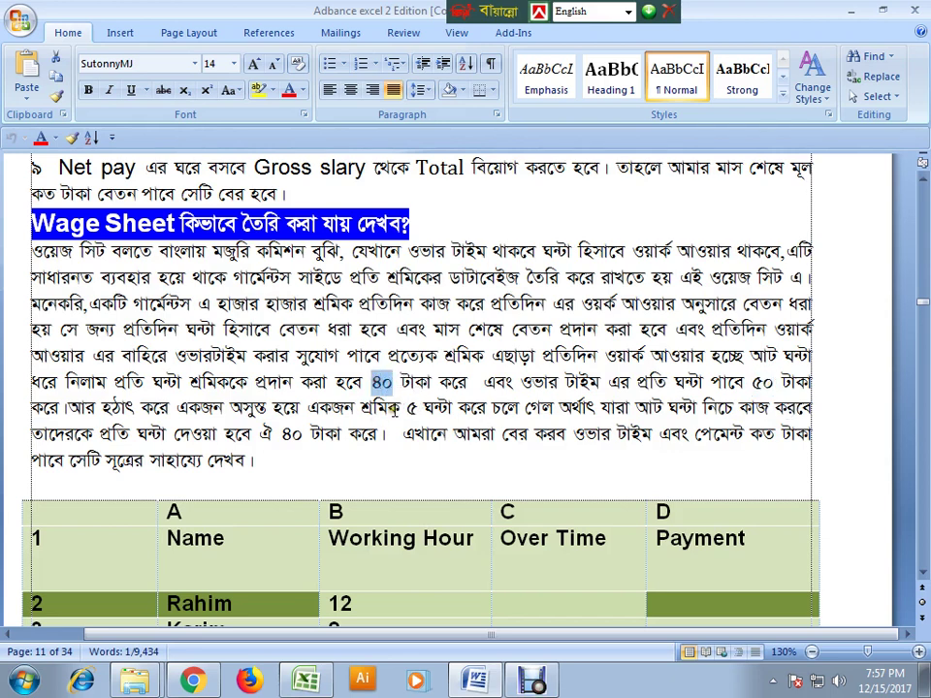
pyautogui.doubleClick(766, 382)
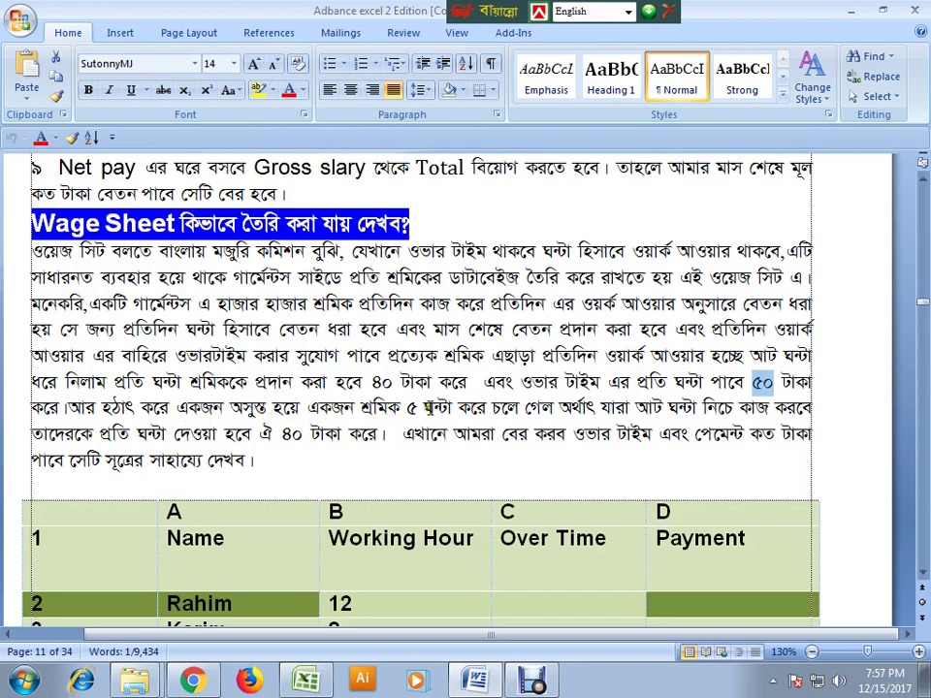
pyautogui.moveTo(423, 408); pyautogui.dragTo(407, 408)
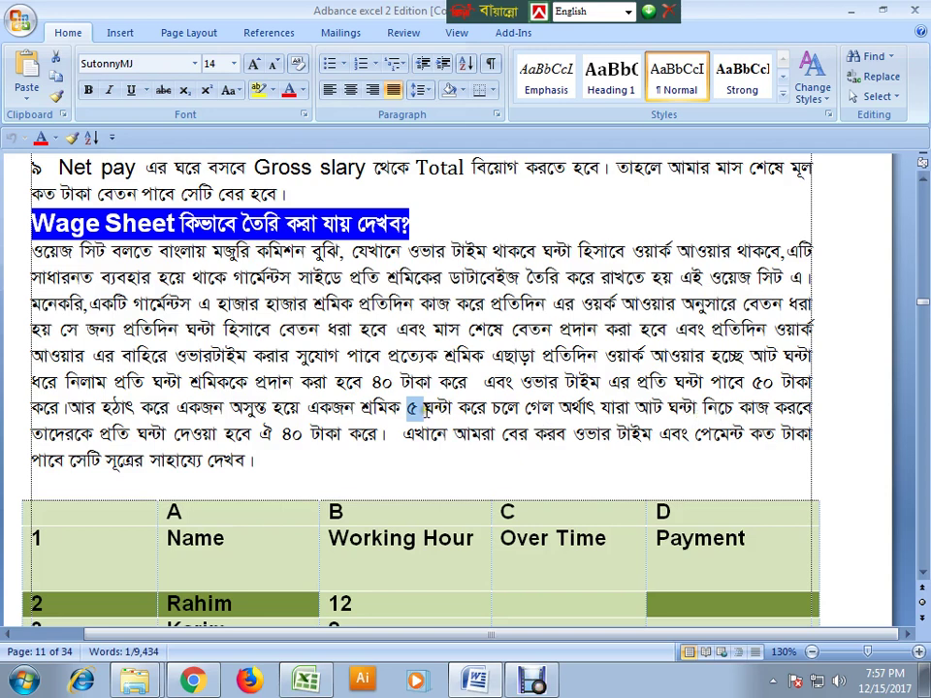
pyautogui.moveTo(425, 416); pyautogui.dragTo(428, 422)
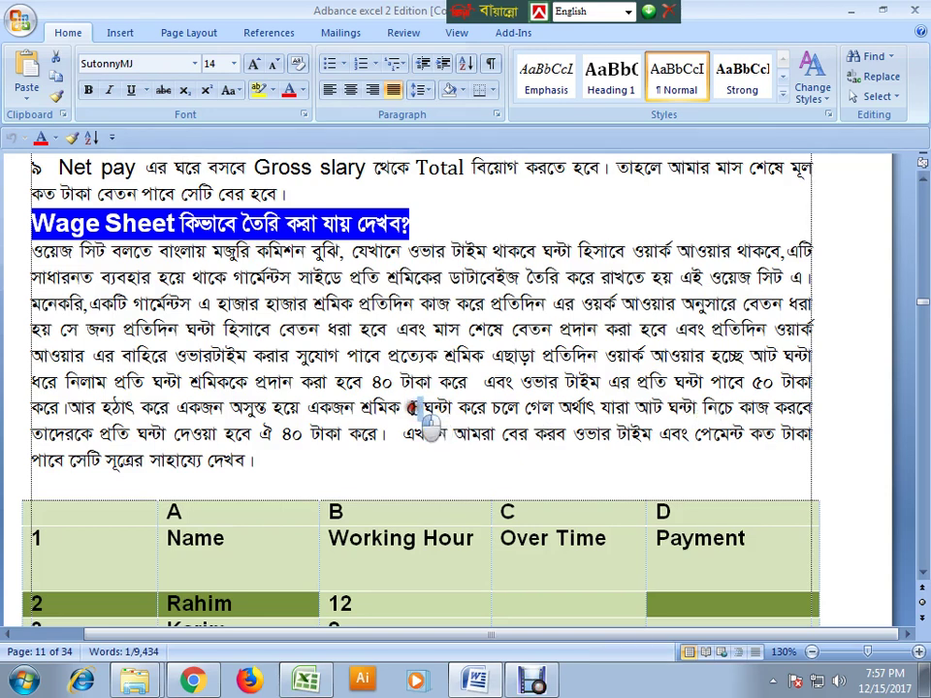
pyautogui.doubleClick(294, 433)
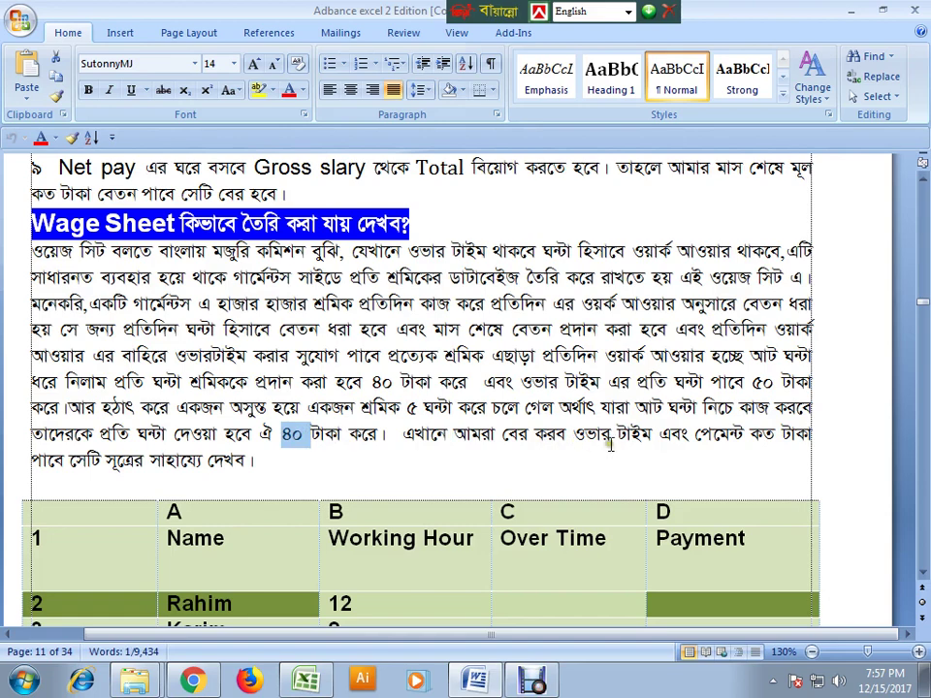
pyautogui.moveTo(577, 434); pyautogui.dragTo(749, 435)
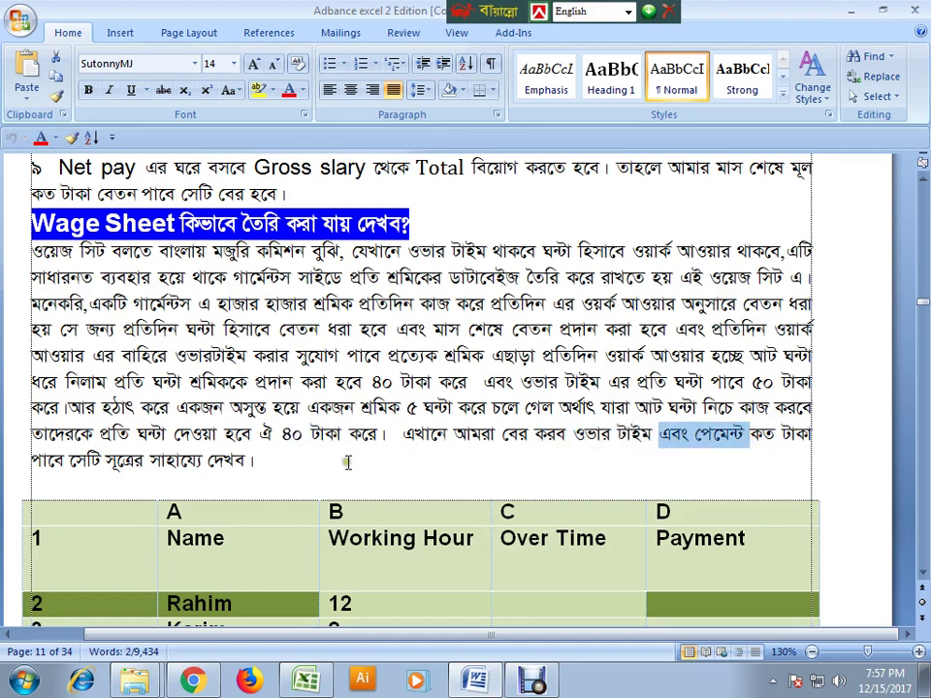
# - Check the Word example row: 12 working hours, with Over Time and Payment empty
pyautogui.scroll(-3, 219, 330)
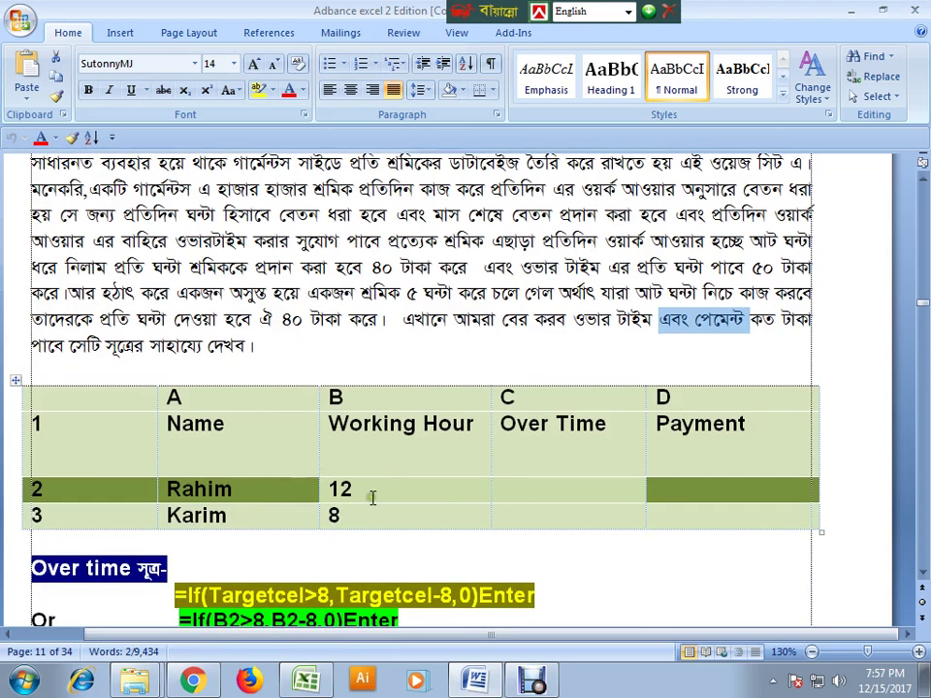
pyautogui.moveTo(328, 489); pyautogui.dragTo(357, 491)
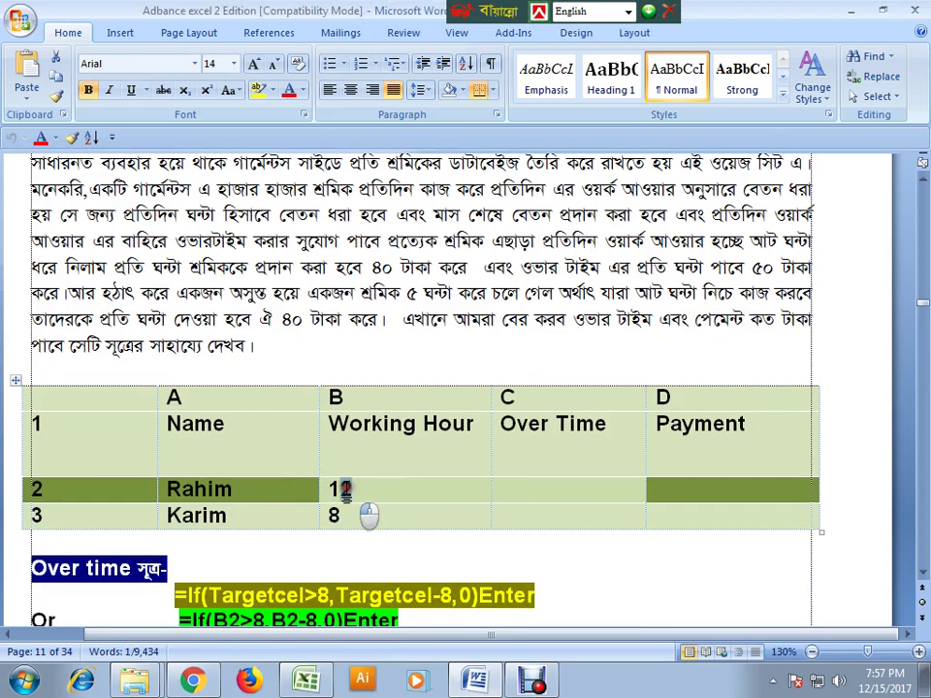
pyautogui.click(537, 491)
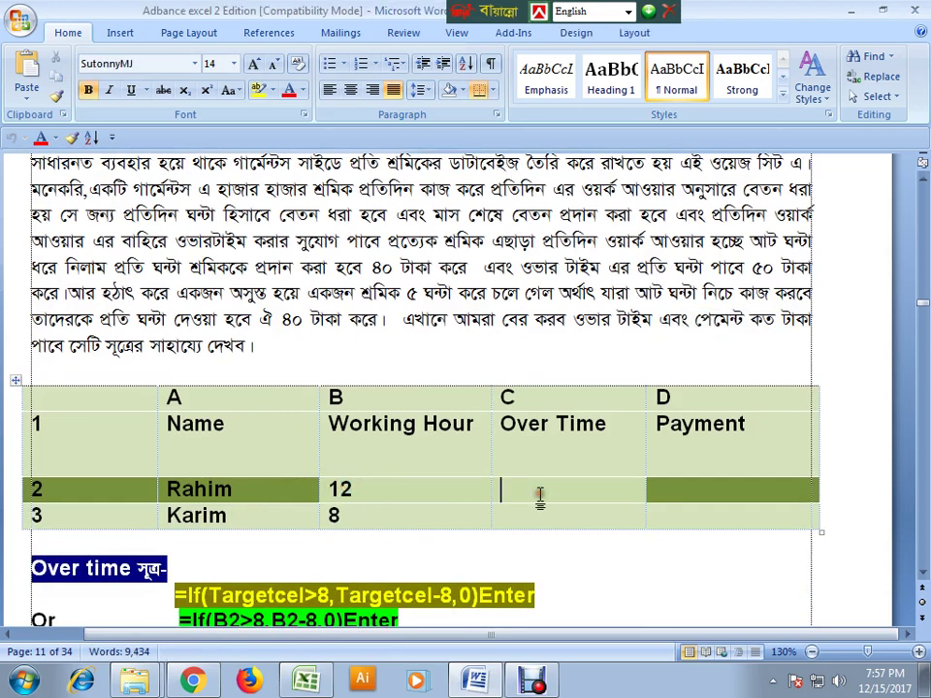
pyautogui.click(689, 485)
pyautogui.scroll(-1, 499, 506)
# - Back in Excel, go over the empty Working.H, Overtime and Payment cells of row 30
pyautogui.click(476, 683)
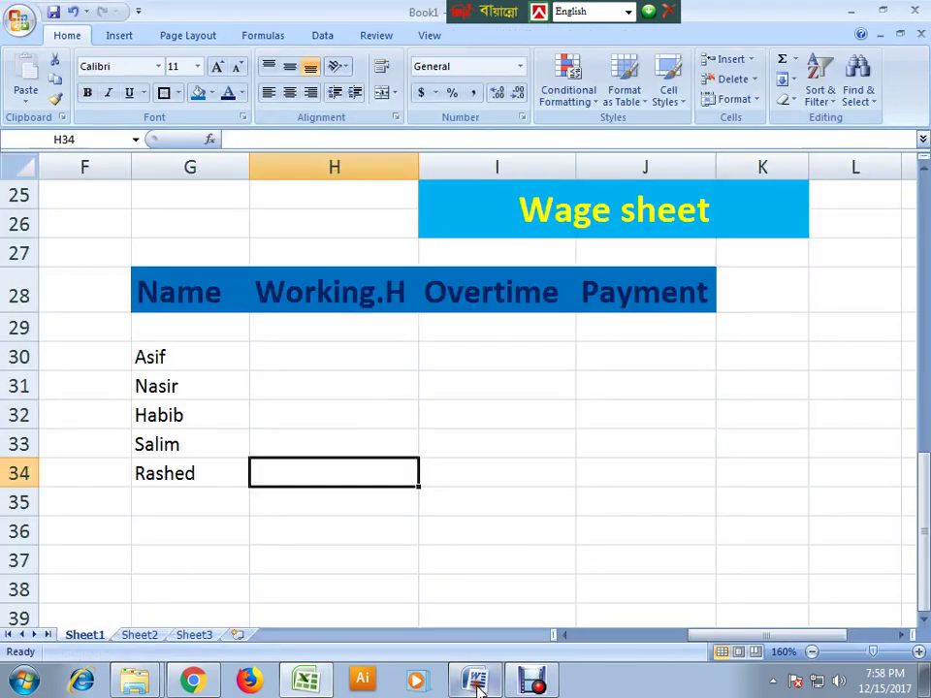
pyautogui.click(304, 366)
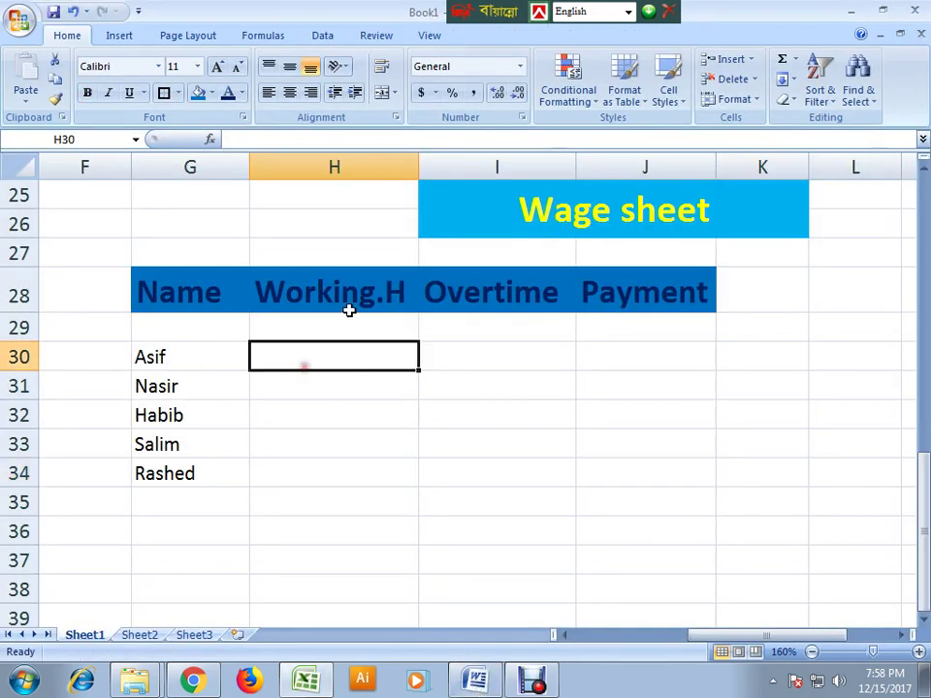
pyautogui.moveTo(336, 362); pyautogui.dragTo(323, 484)
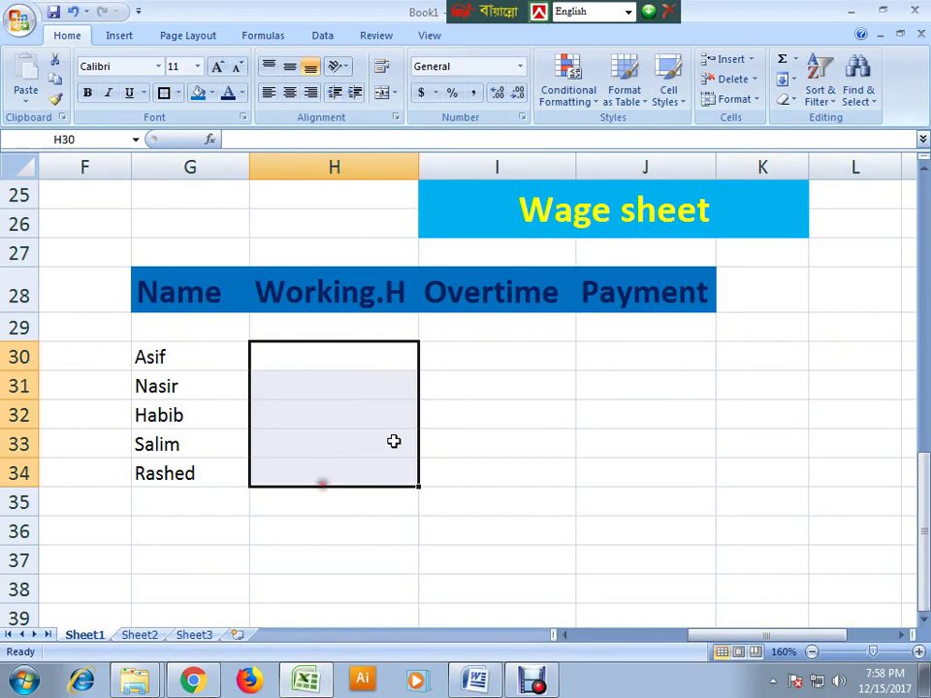
pyautogui.click(457, 357)
pyautogui.click(621, 353)
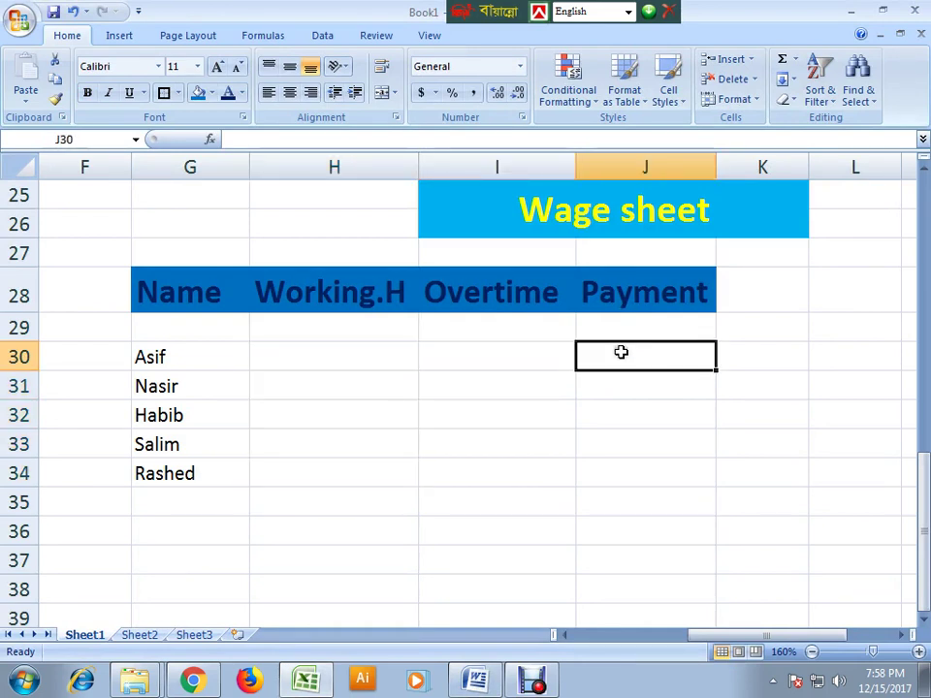
pyautogui.click(500, 366)
pyautogui.click(341, 349)
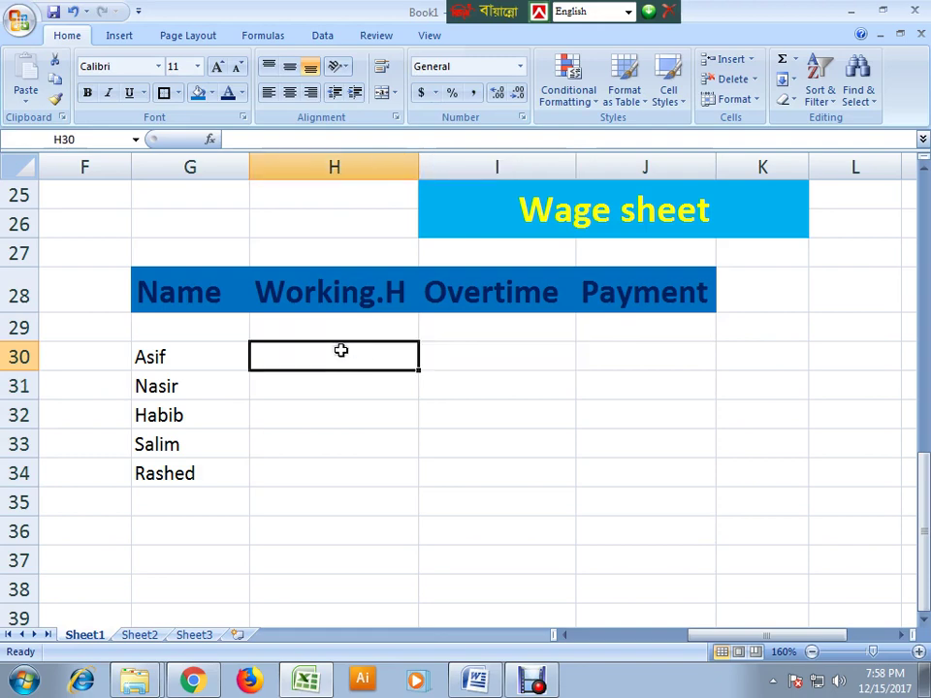
pyautogui.click(656, 358)
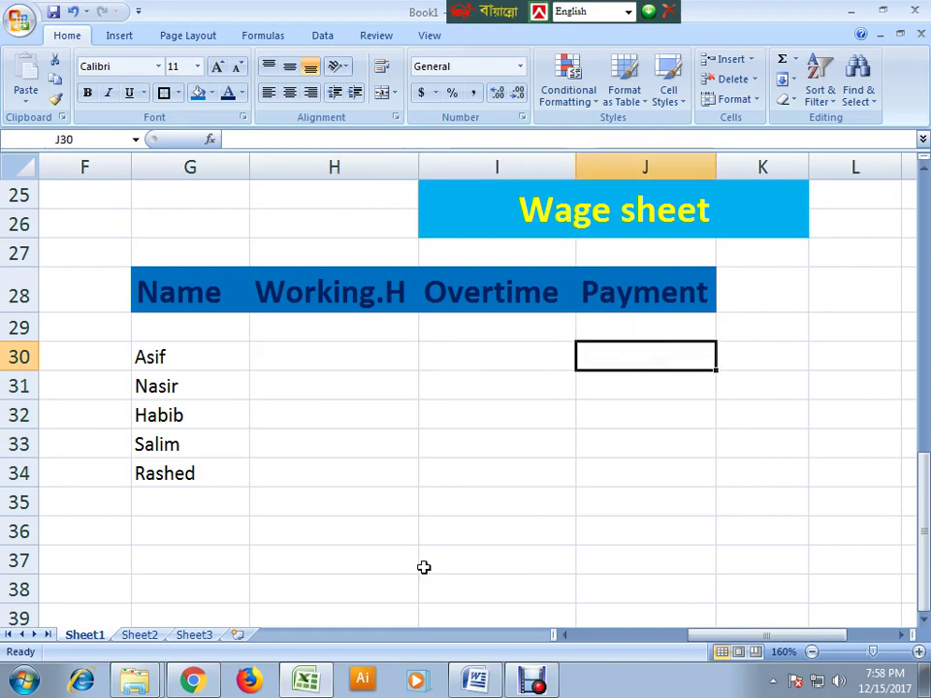
pyautogui.click(360, 539)
pyautogui.scroll(-2, 407, 548)
pyautogui.scroll(1, 407, 548)
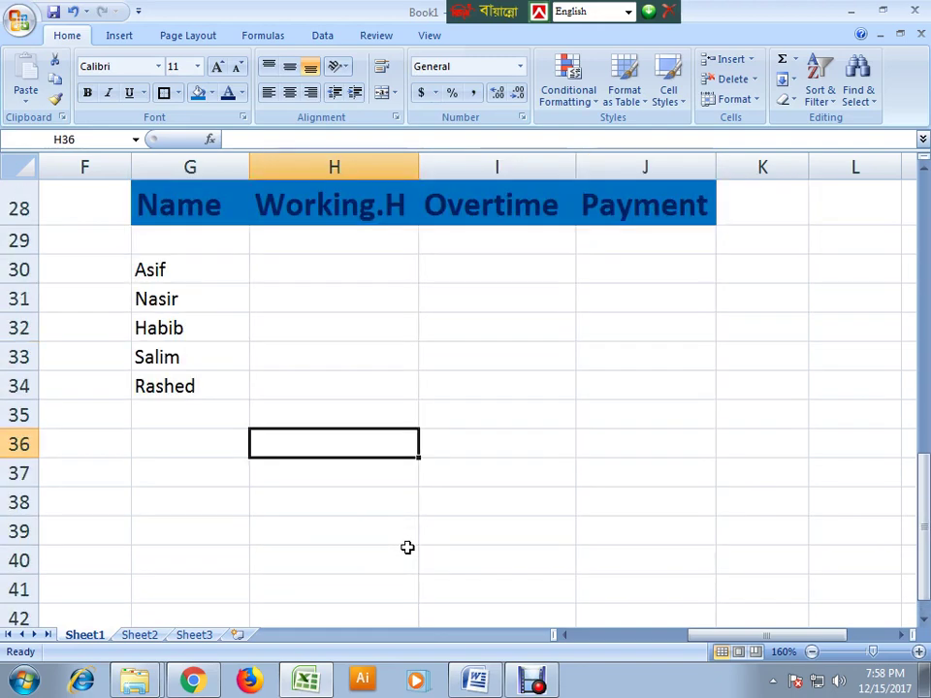
# - Enter the labels Working and Over Time in H38 and H39
pyautogui.click(366, 503)
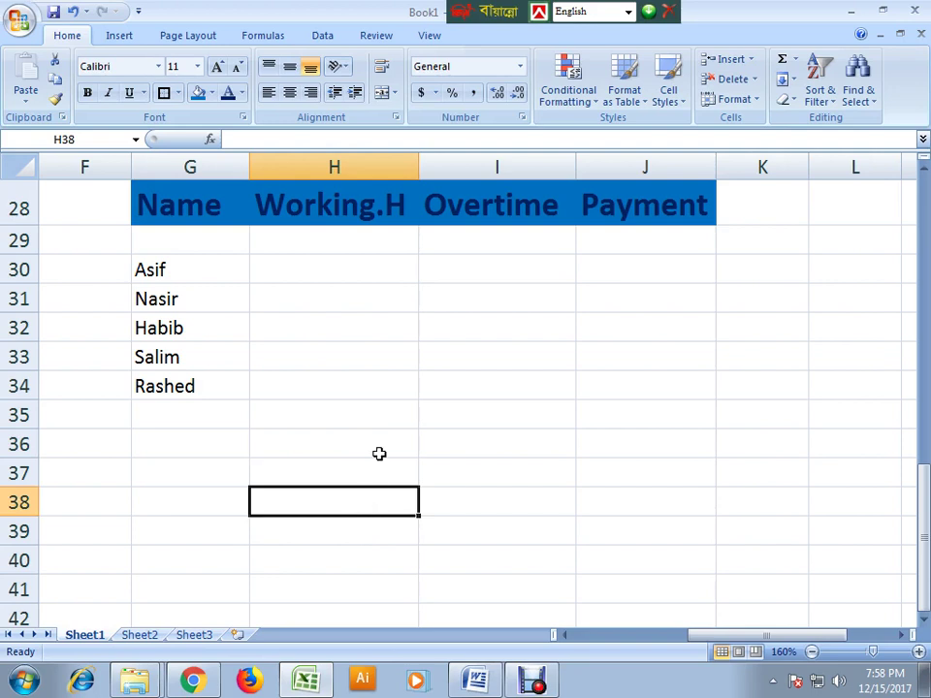
pyautogui.write('Working')
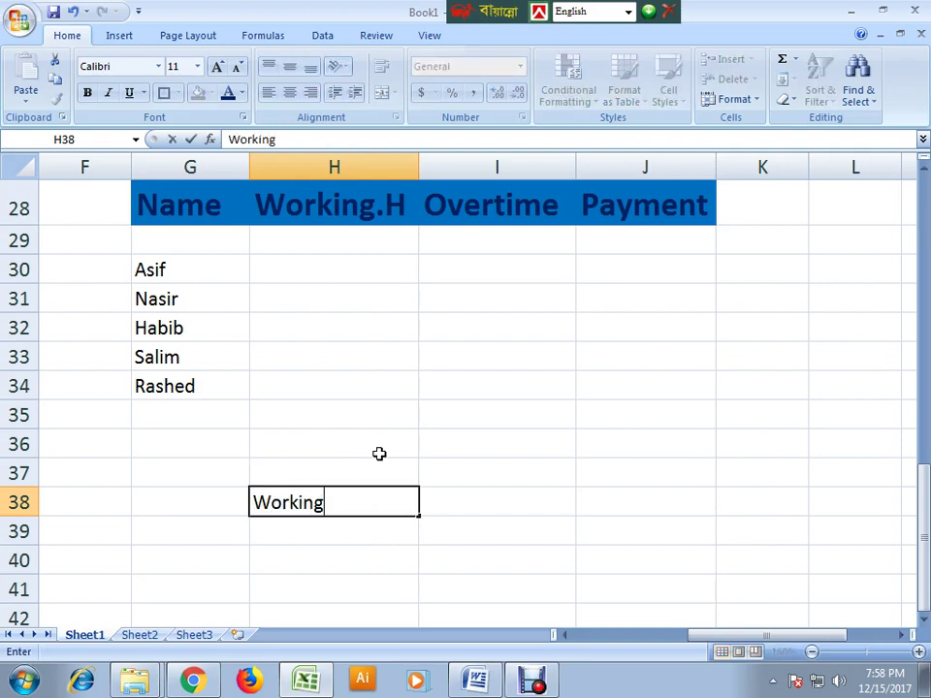
pyautogui.click(280, 535)
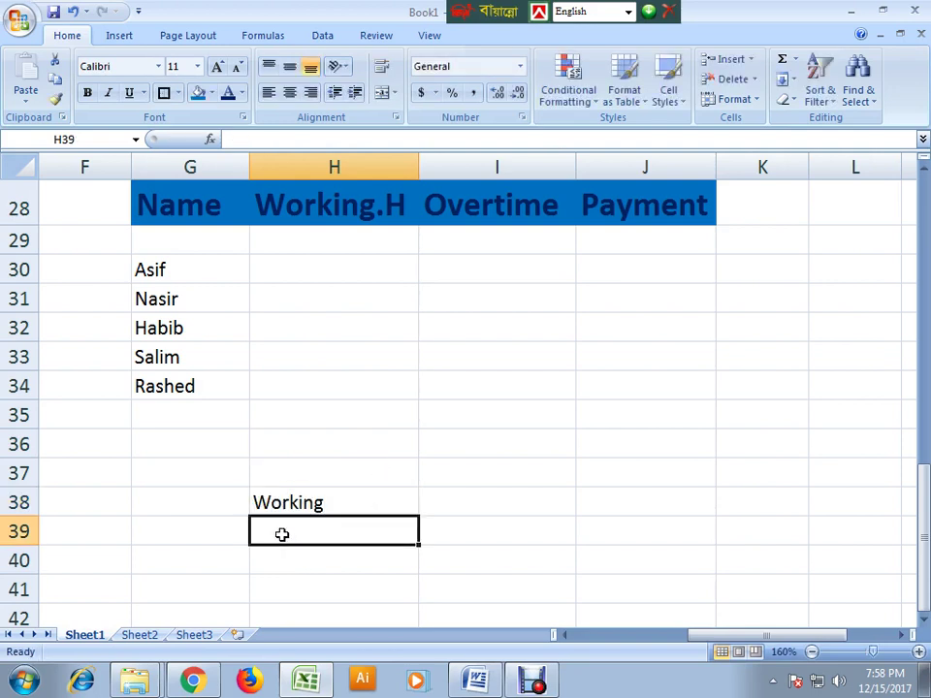
pyautogui.write('Over')
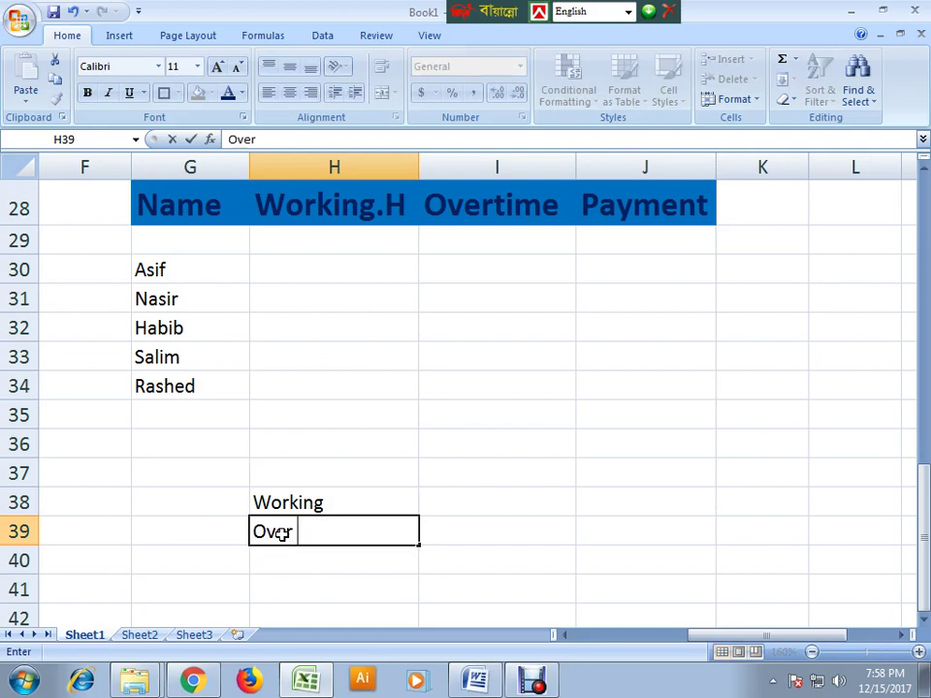
pyautogui.write(' Time')
pyautogui.click(308, 606)
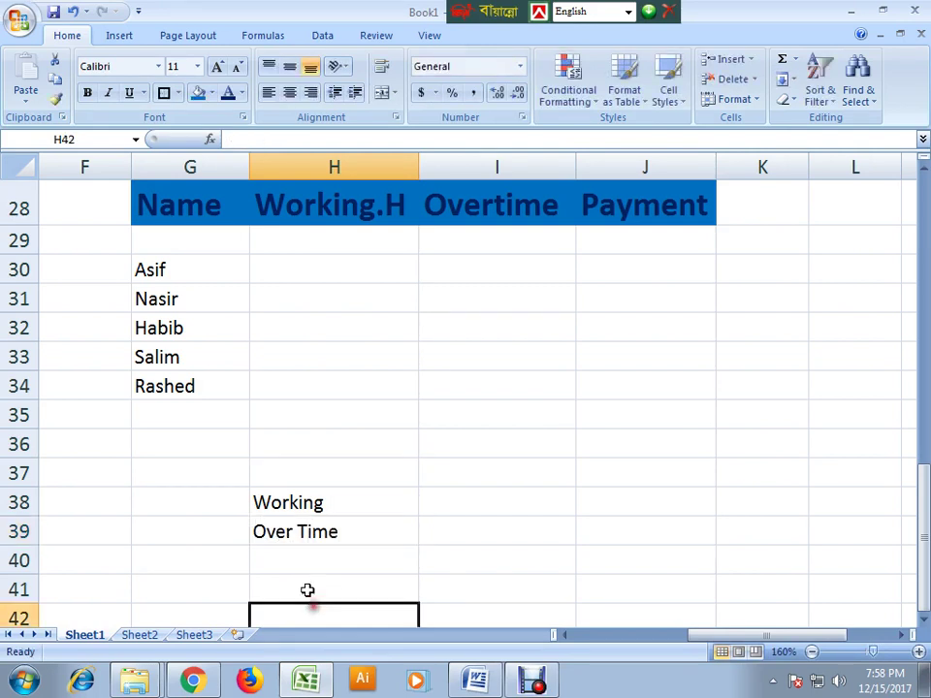
pyautogui.click(296, 563)
pyautogui.click(362, 504)
# - Add Hour units with rates 40 and 50 in I38:J39
pyautogui.click(457, 503)
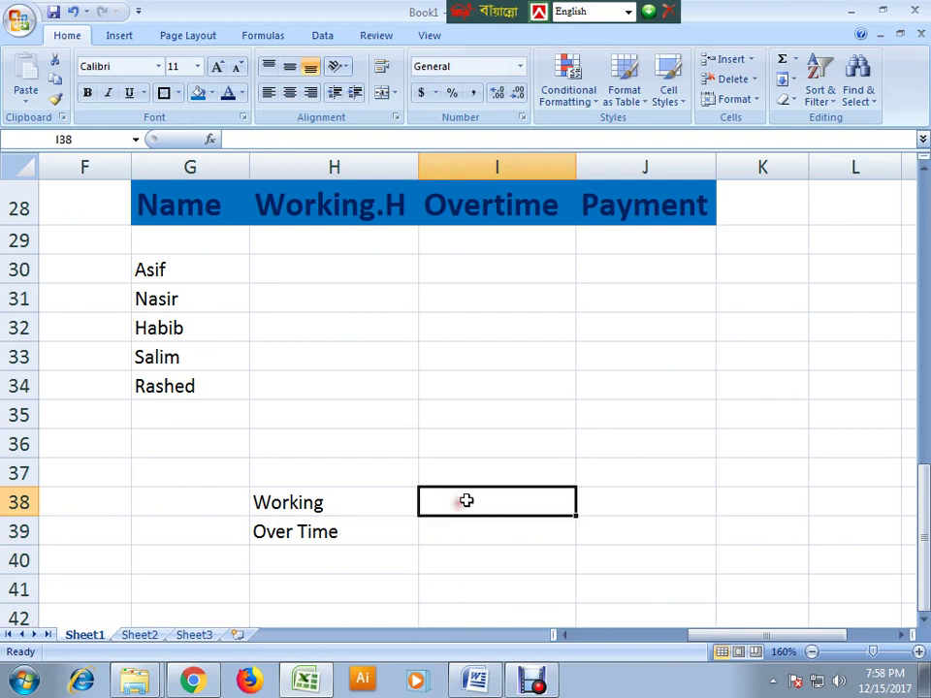
pyautogui.write('Hour')
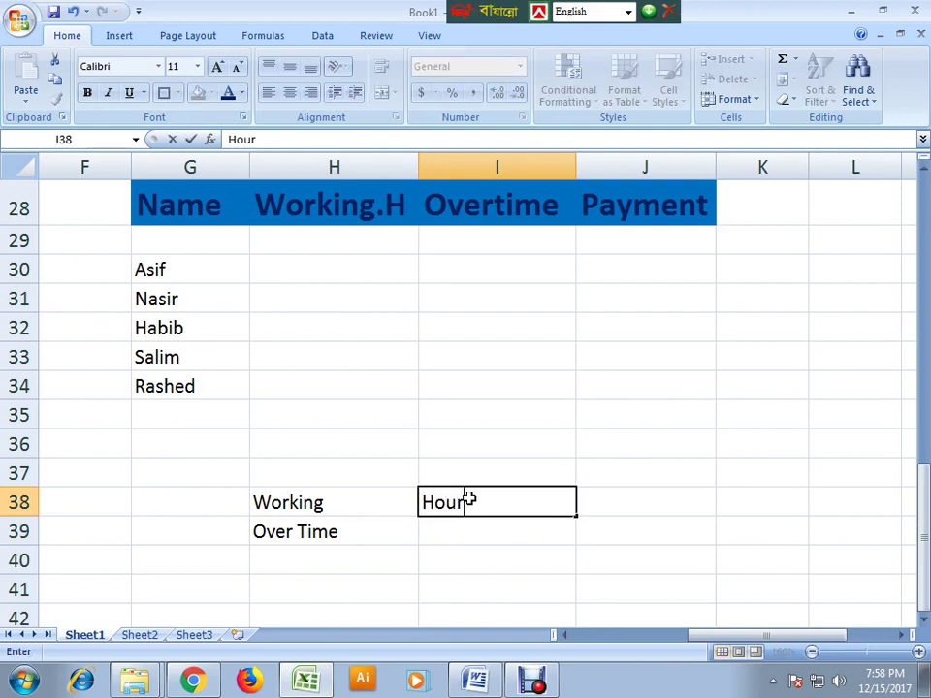
pyautogui.click(631, 511)
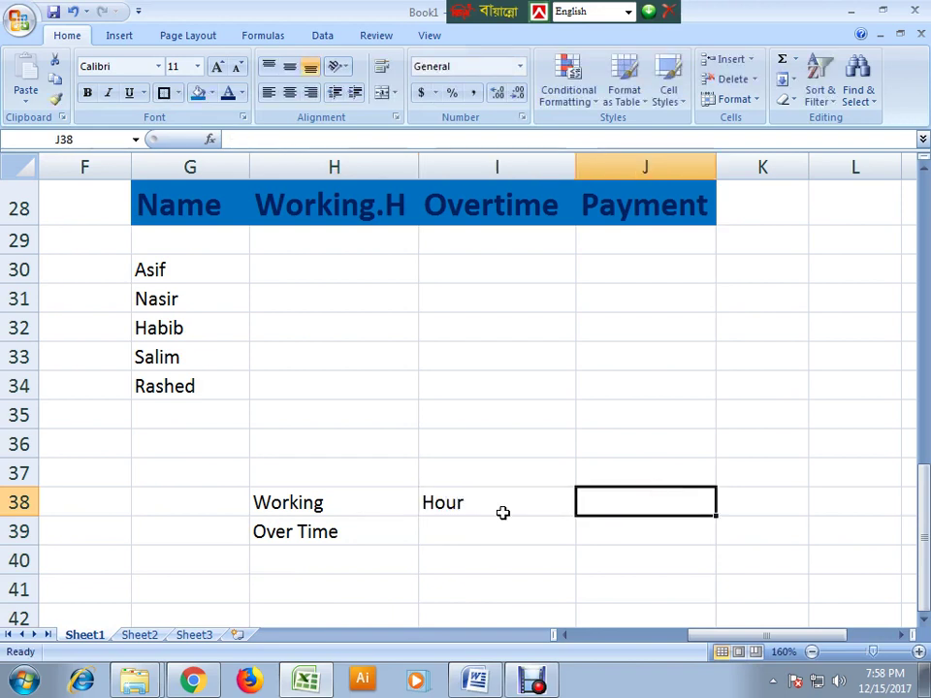
pyautogui.write('40')
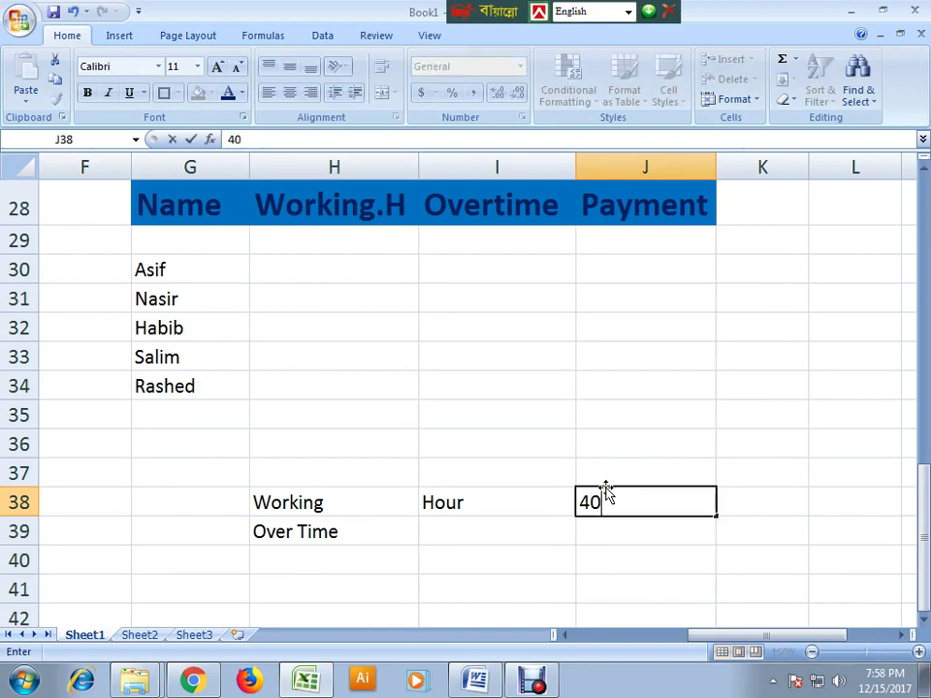
pyautogui.click(457, 531)
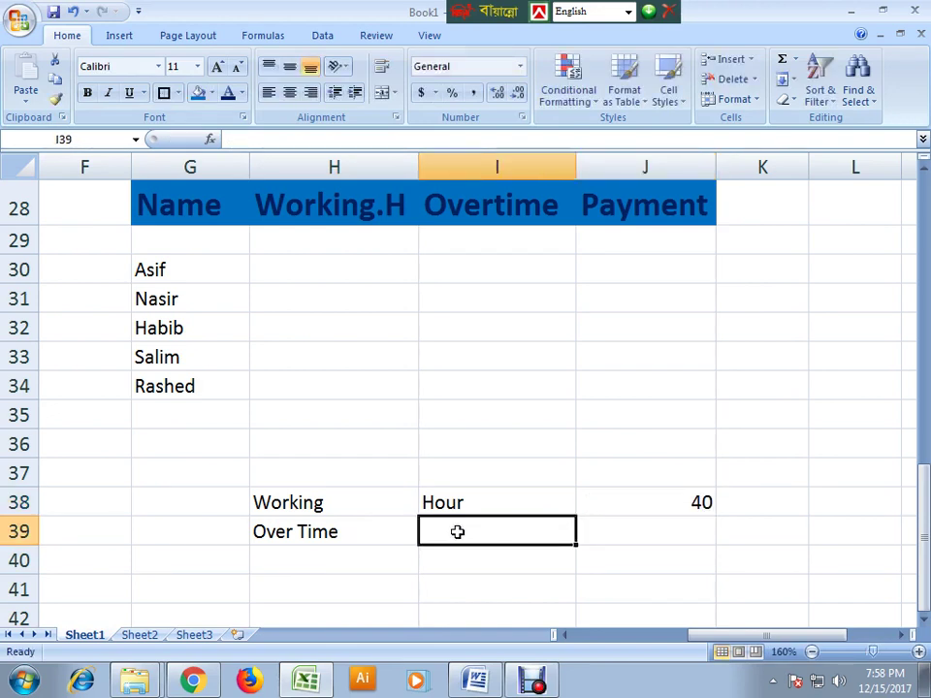
pyautogui.write('Hour')
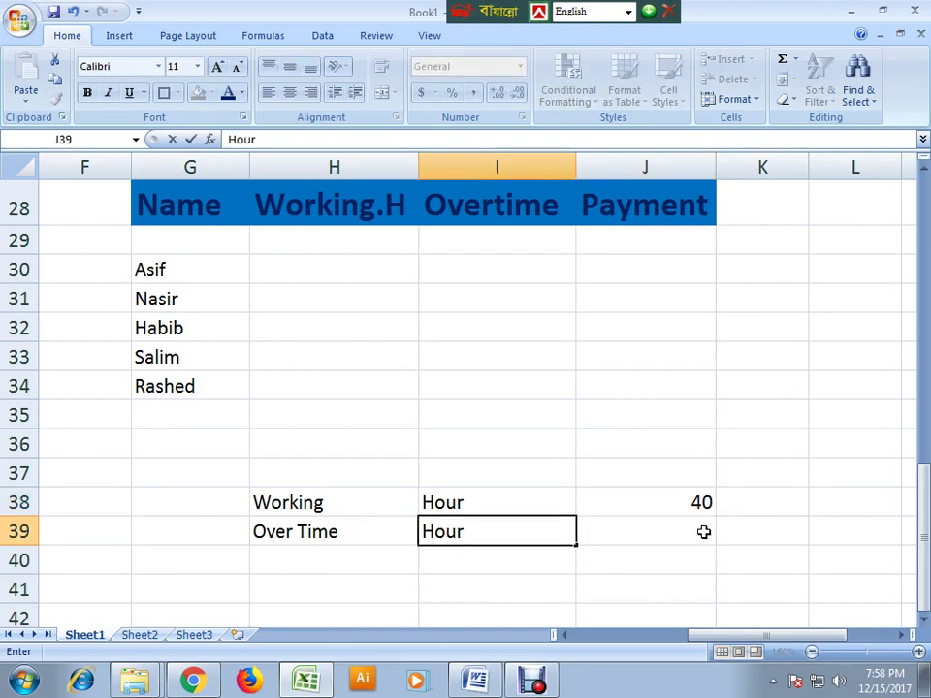
pyautogui.click(690, 531)
pyautogui.write('50')
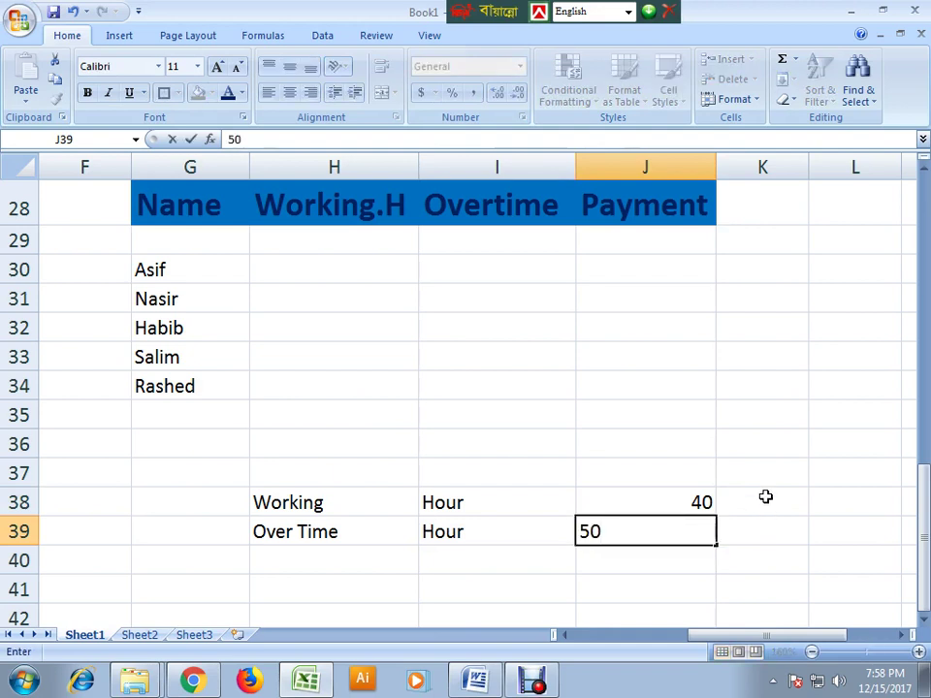
pyautogui.click(766, 497)
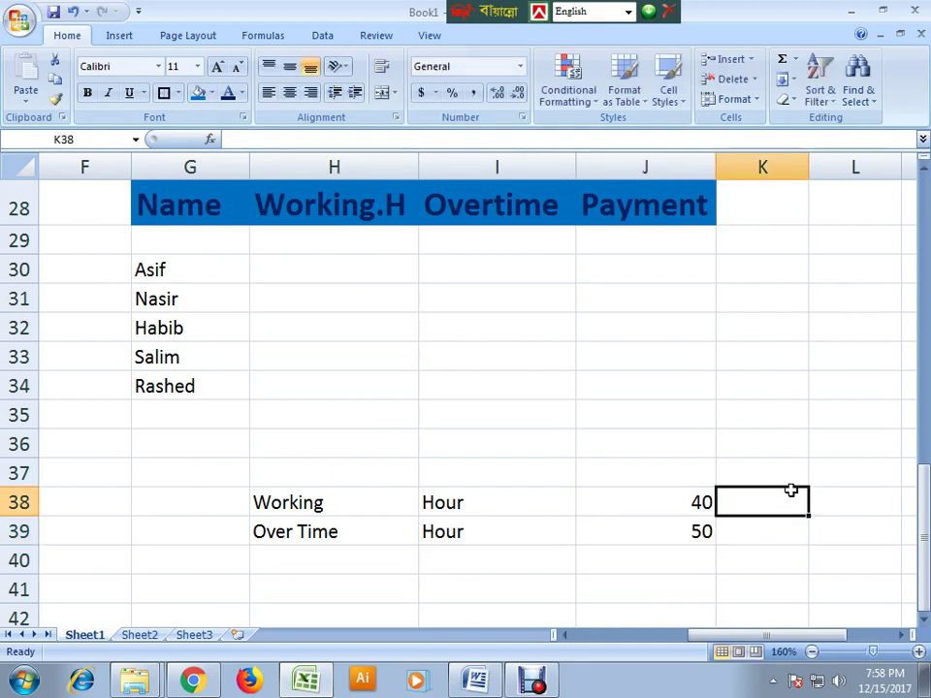
# - Add the note 'Every/salary' in K38
pyautogui.write('Every')
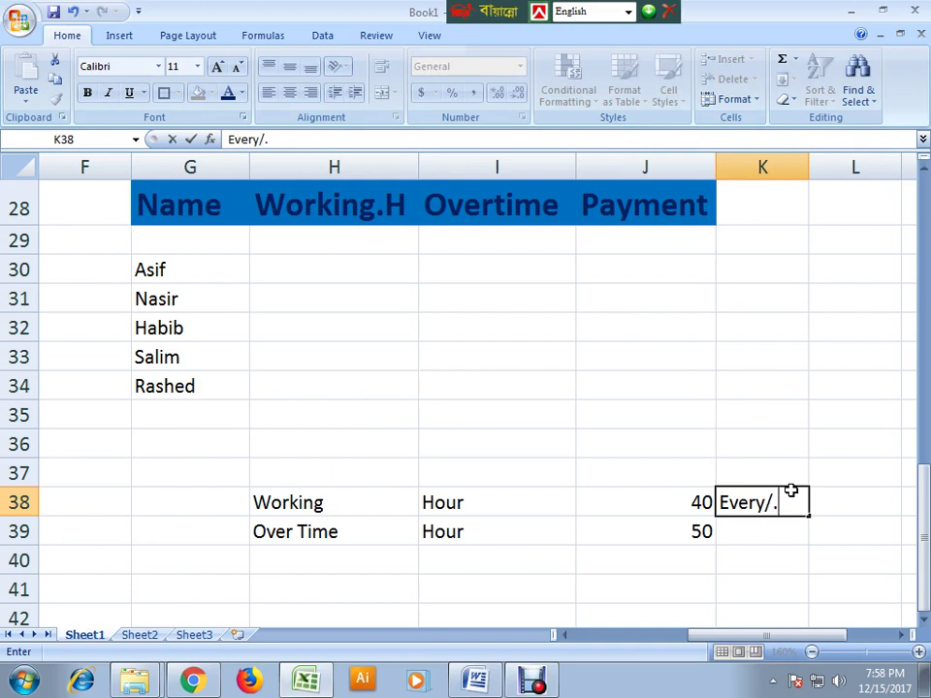
pyautogui.write('/salary')
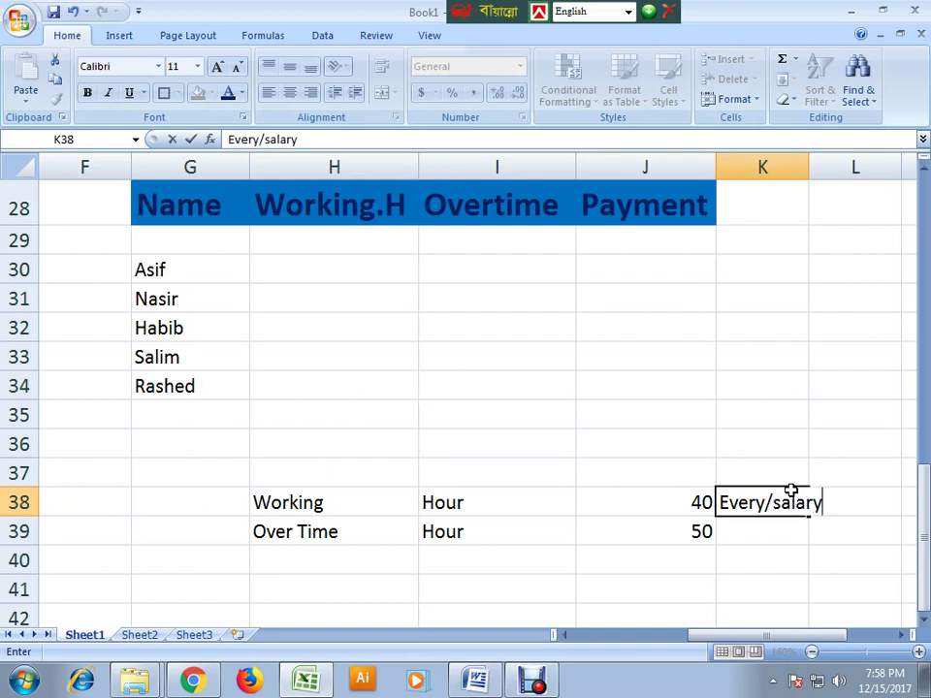
pyautogui.click(733, 549)
pyautogui.click(760, 528)
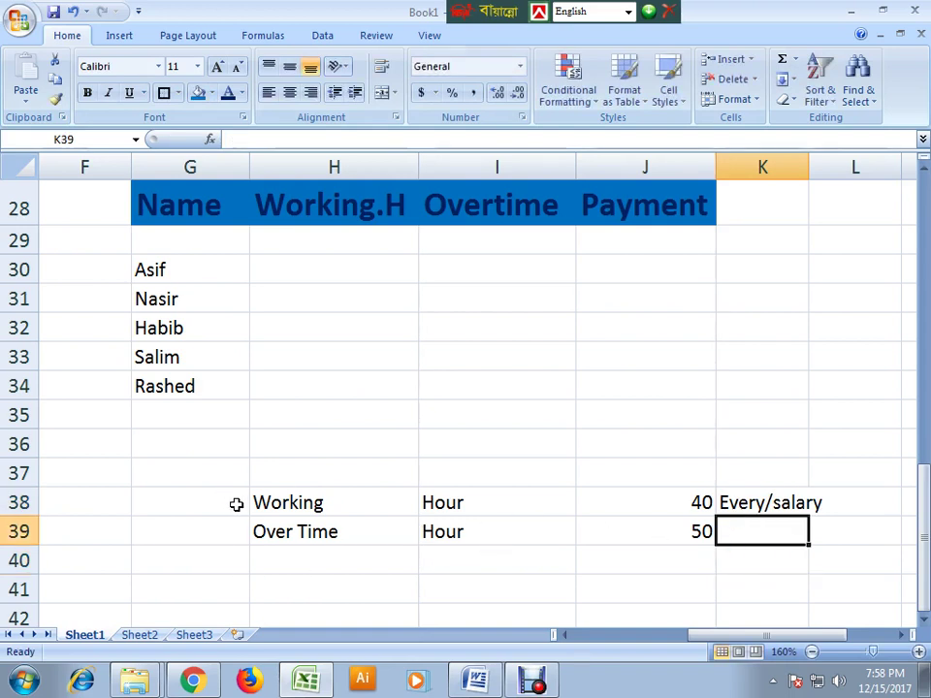
# - Enter working hours 12, 10 and 4 for Asif, Nasir and Habib, plus Nasir's overtime 2
pyautogui.click(305, 271)
pyautogui.write('12')
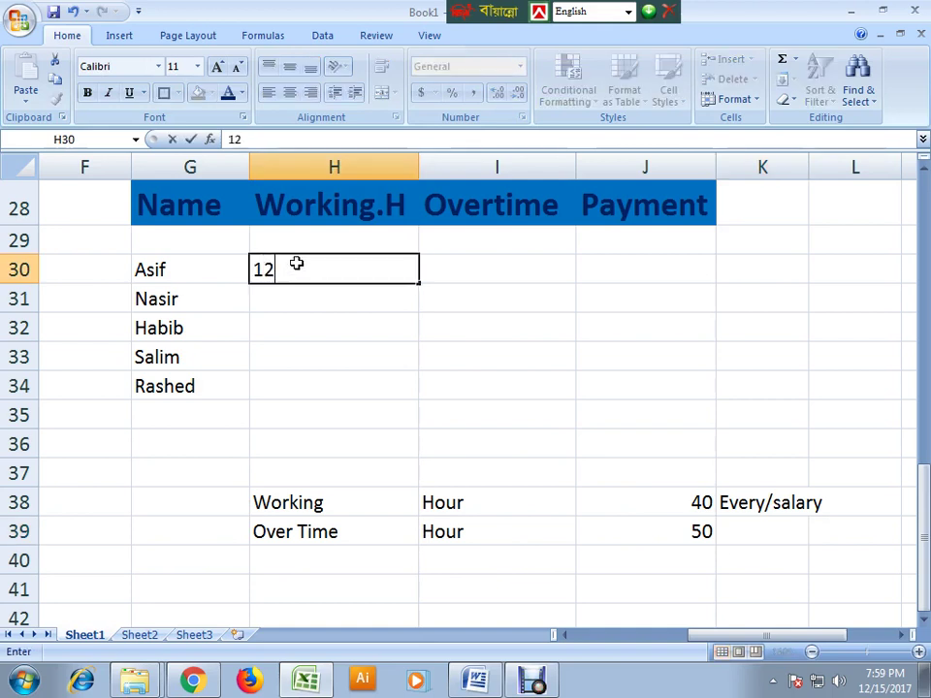
pyautogui.click(479, 268)
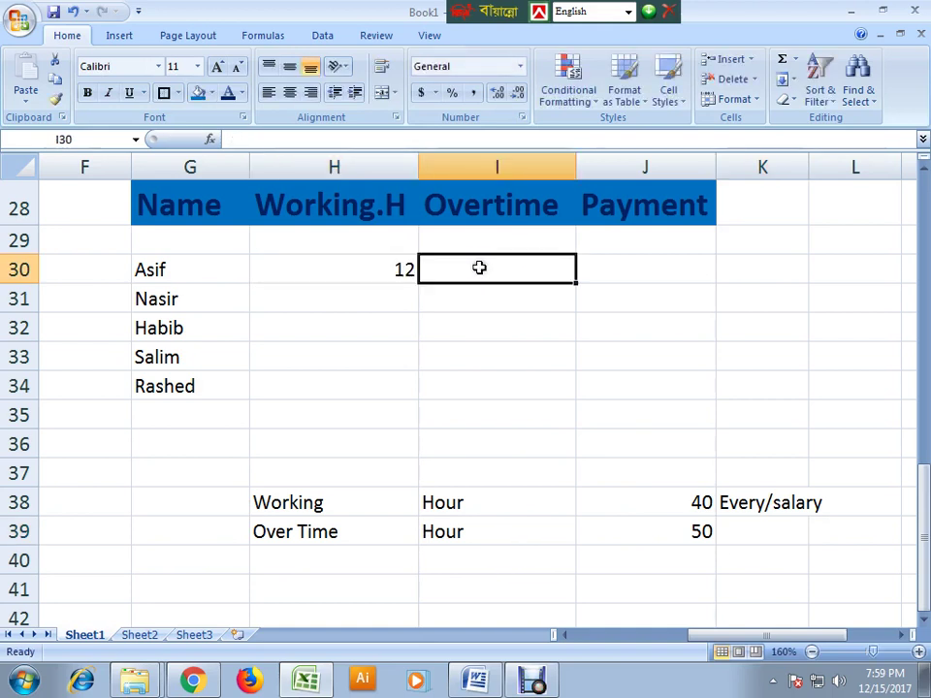
pyautogui.click(398, 289)
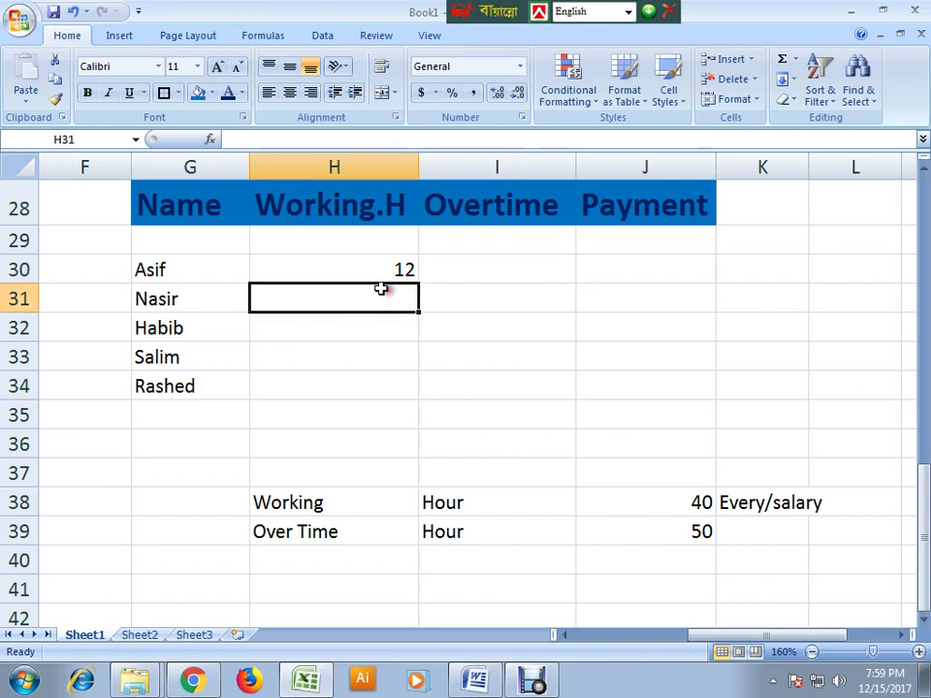
pyautogui.write('10')
pyautogui.click(525, 293)
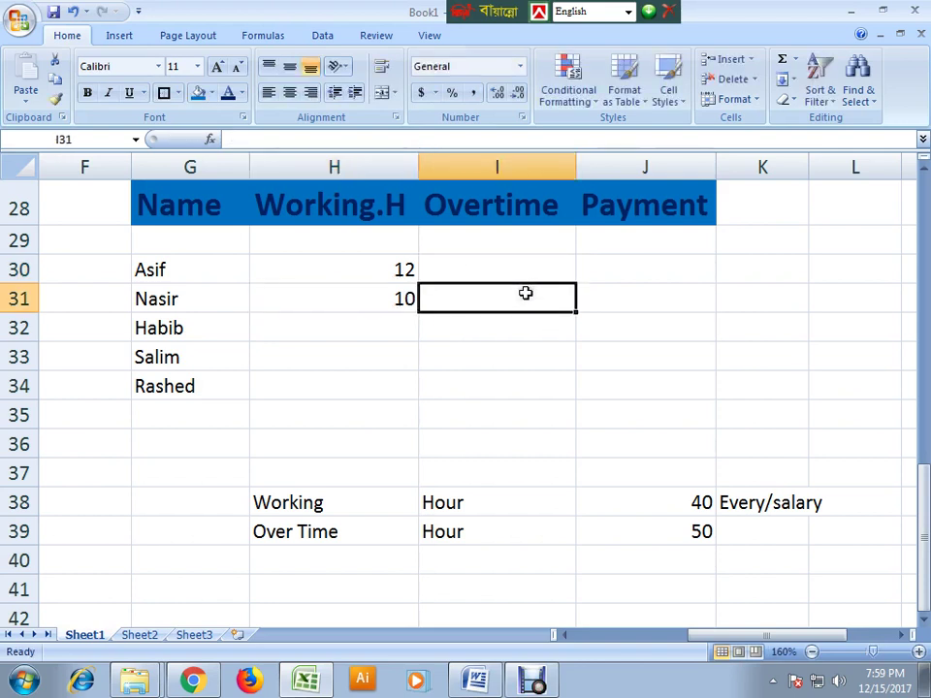
pyautogui.write('2')
pyautogui.click(387, 328)
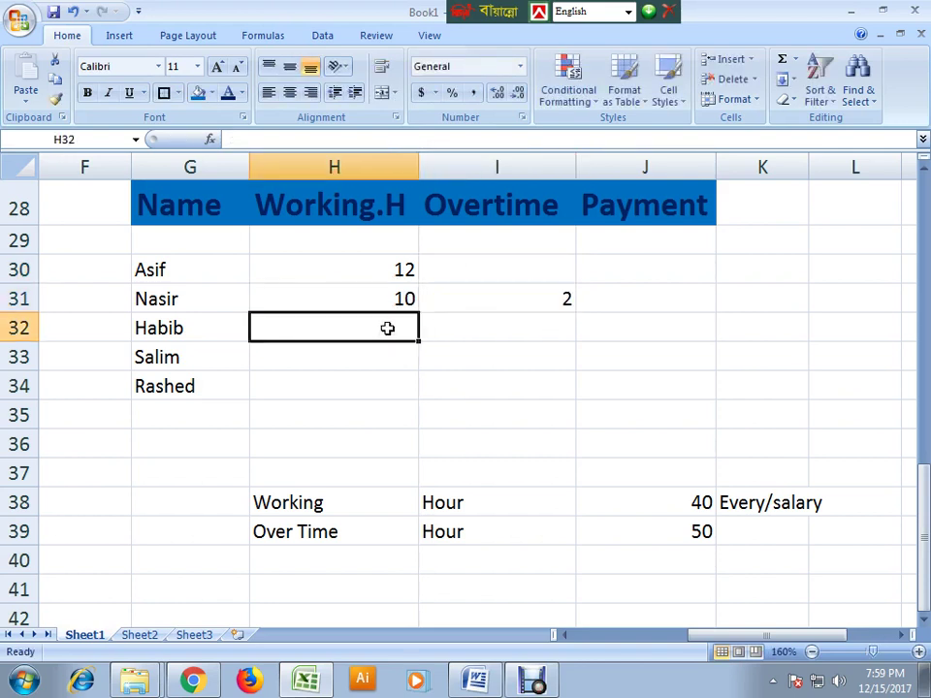
pyautogui.write('4')
pyautogui.click(401, 425)
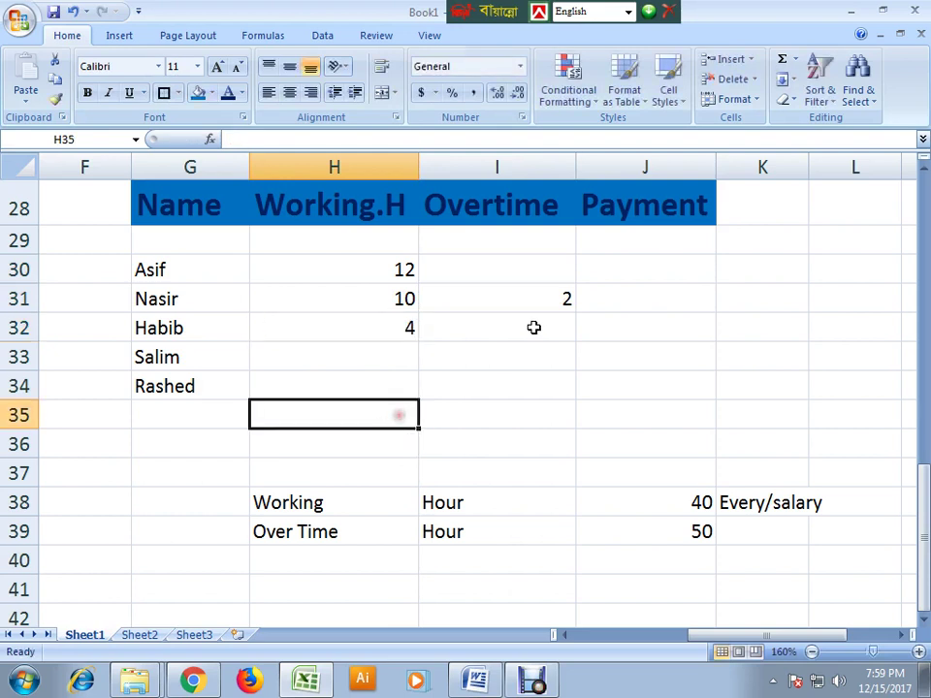
# - Type overtime 0 for Habib and 4 for Asif, then clear the manual overtime values I30:I32
pyautogui.click(529, 326)
pyautogui.write('0')
pyautogui.click(524, 413)
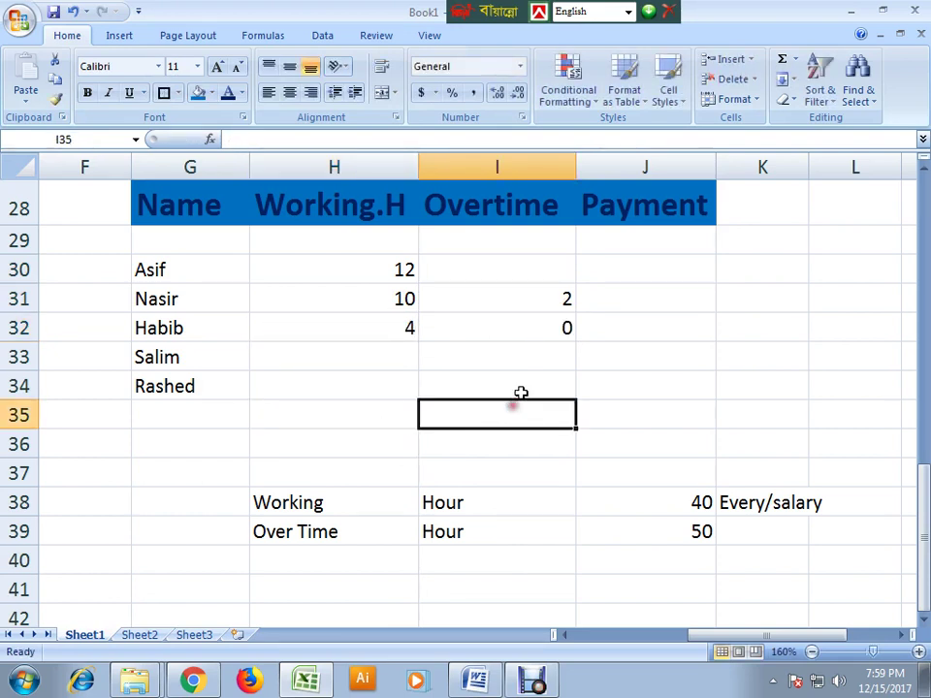
pyautogui.click(540, 270)
pyautogui.write('4')
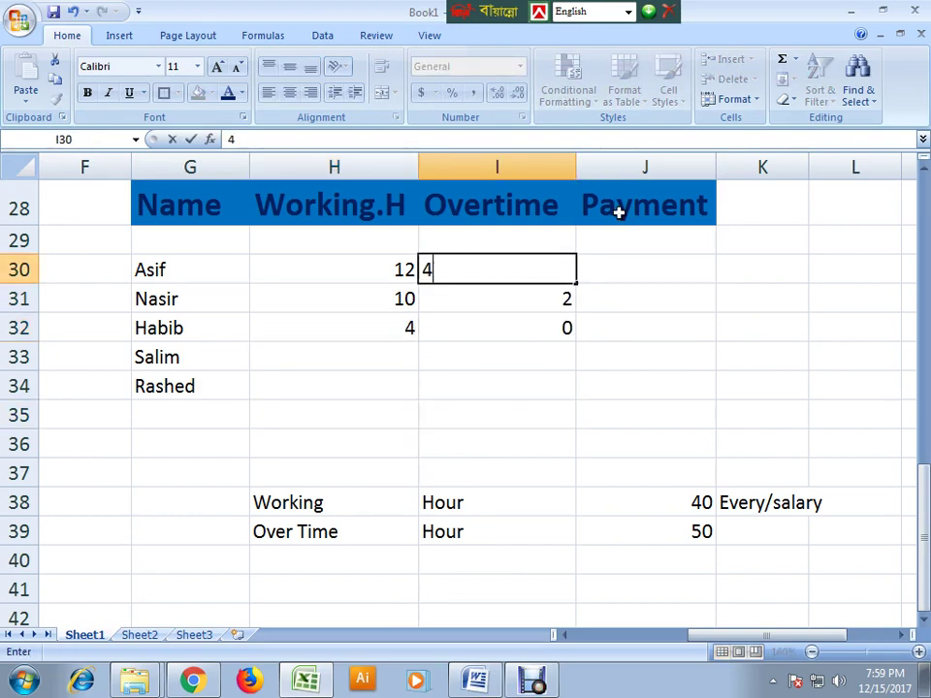
pyautogui.click(589, 435)
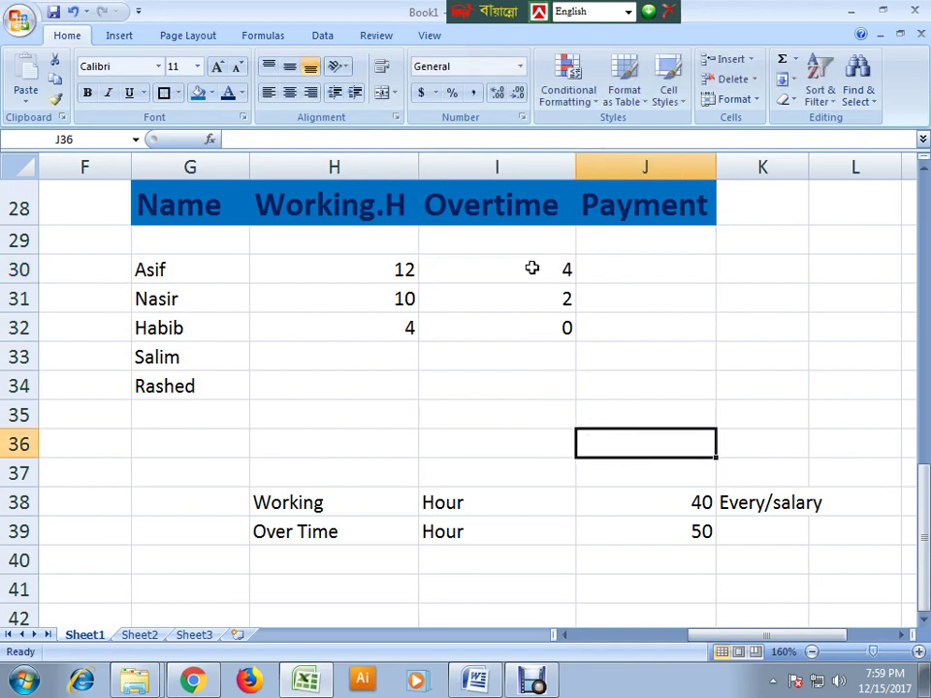
pyautogui.click(531, 267)
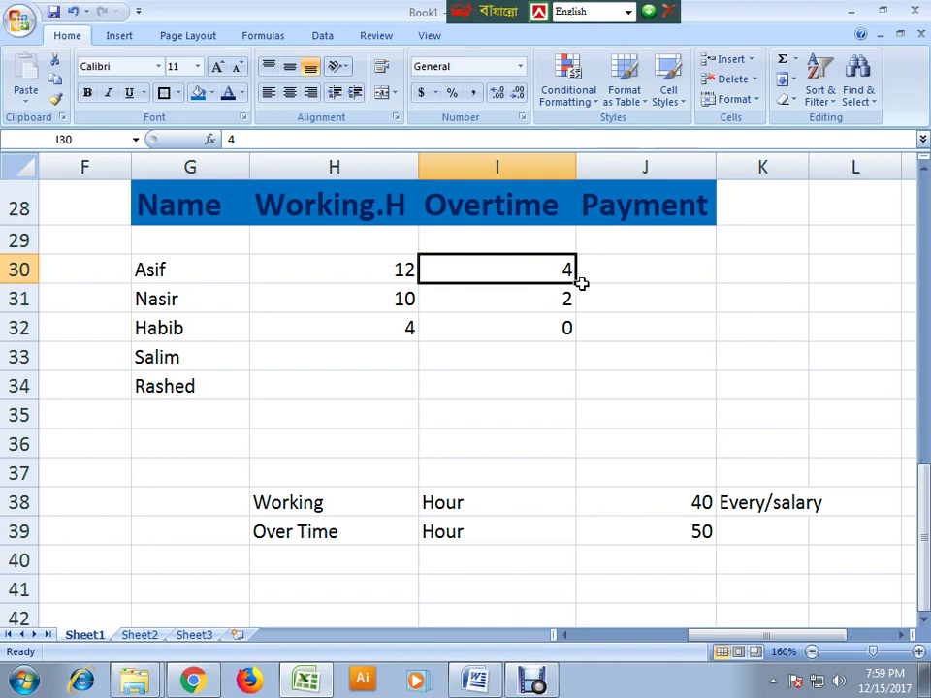
pyautogui.moveTo(520, 273); pyautogui.dragTo(540, 333)
pyautogui.press('Delete')
pyautogui.click(482, 464)
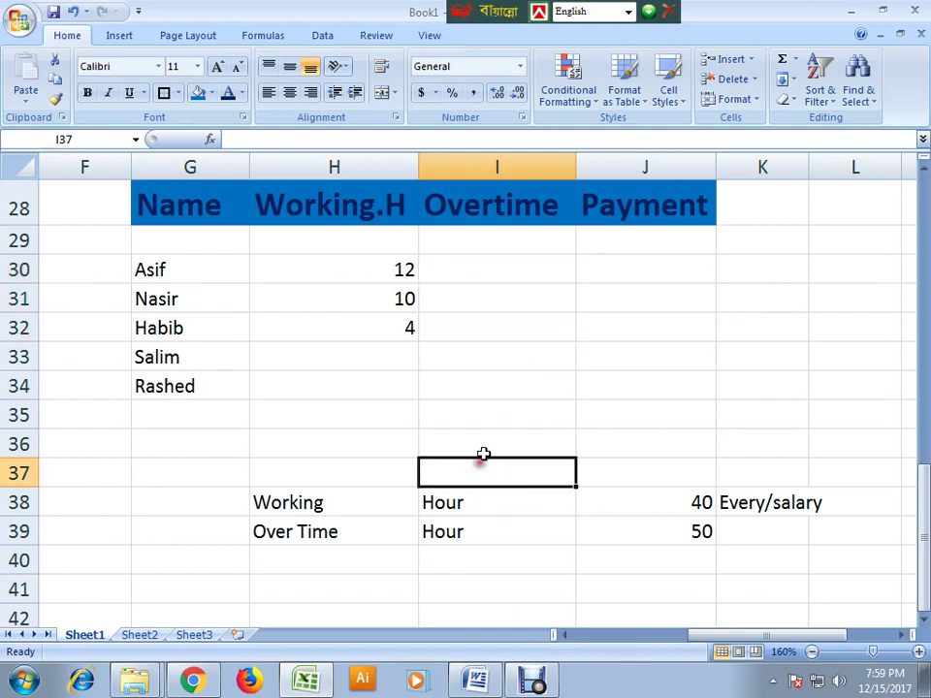
pyautogui.click(530, 441)
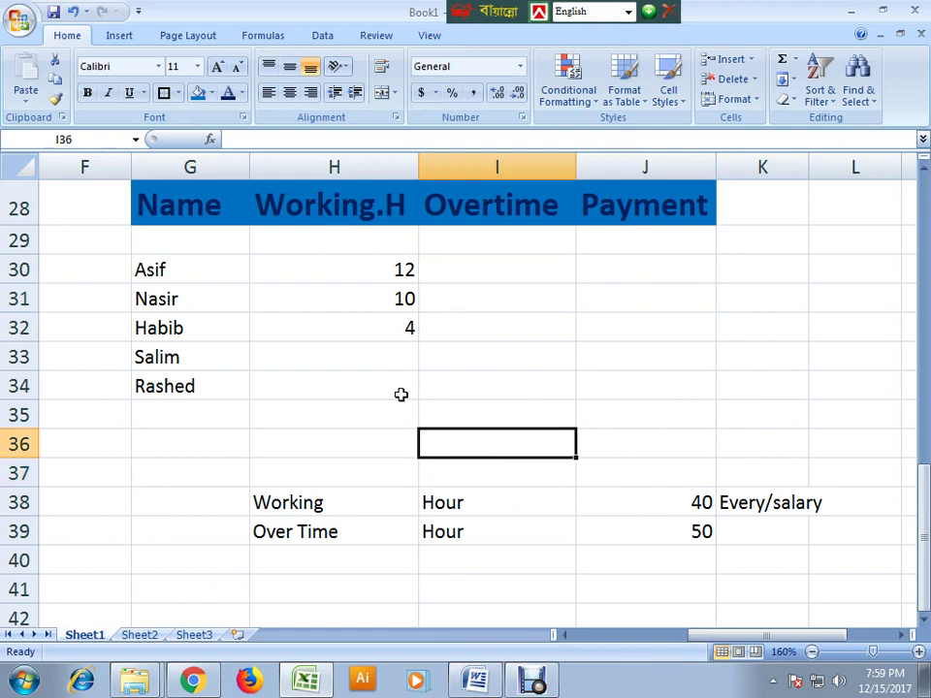
# - Enter working hours 12 for Salim and 13 for Rashed
pyautogui.click(392, 362)
pyautogui.write('12')
pyautogui.press('Return')
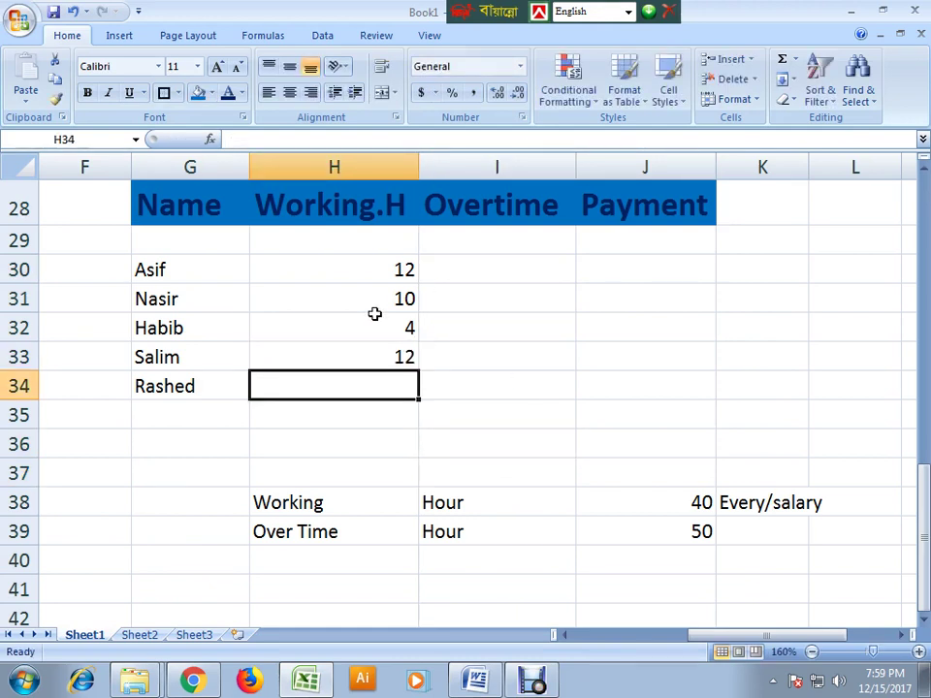
pyautogui.write('13')
pyautogui.click(484, 404)
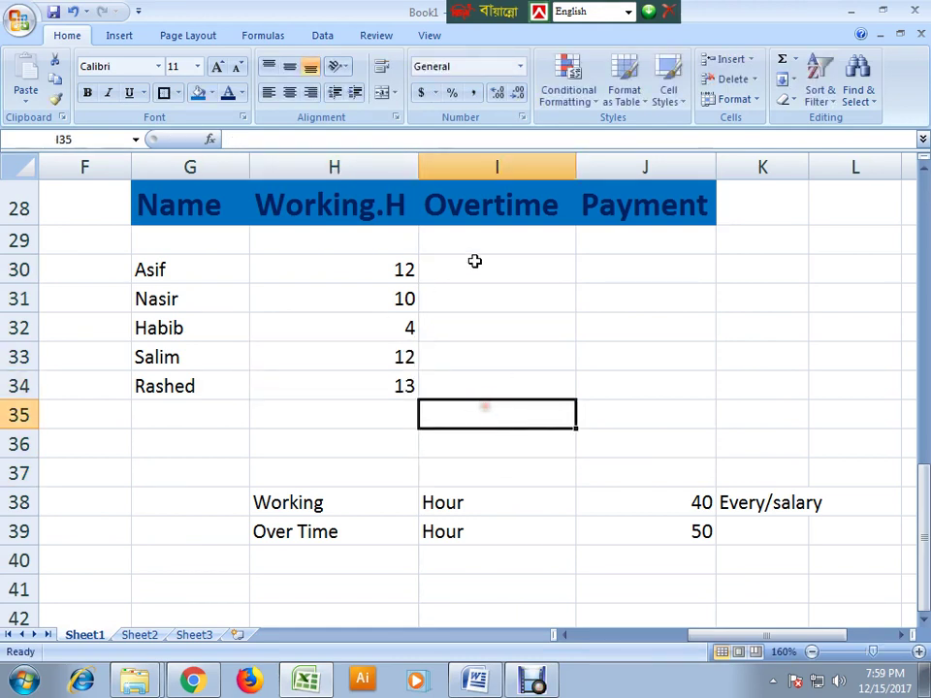
# - Select the overtime cells I30:I34, then the pay rate rows G38:L39
pyautogui.moveTo(476, 262); pyautogui.dragTo(492, 395)
pyautogui.click(656, 363)
pyautogui.click(398, 268)
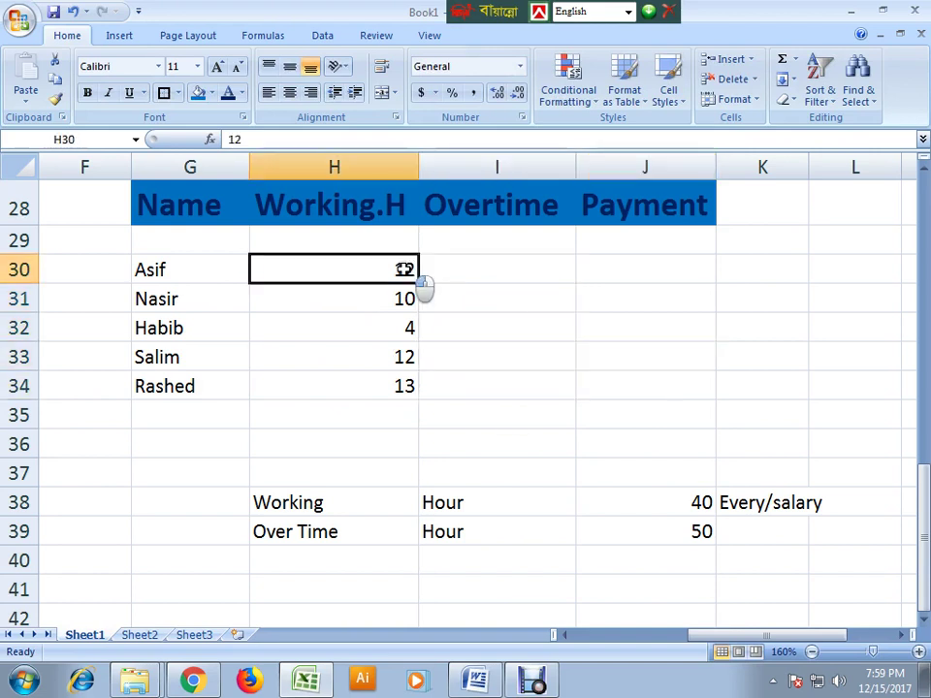
pyautogui.click(469, 271)
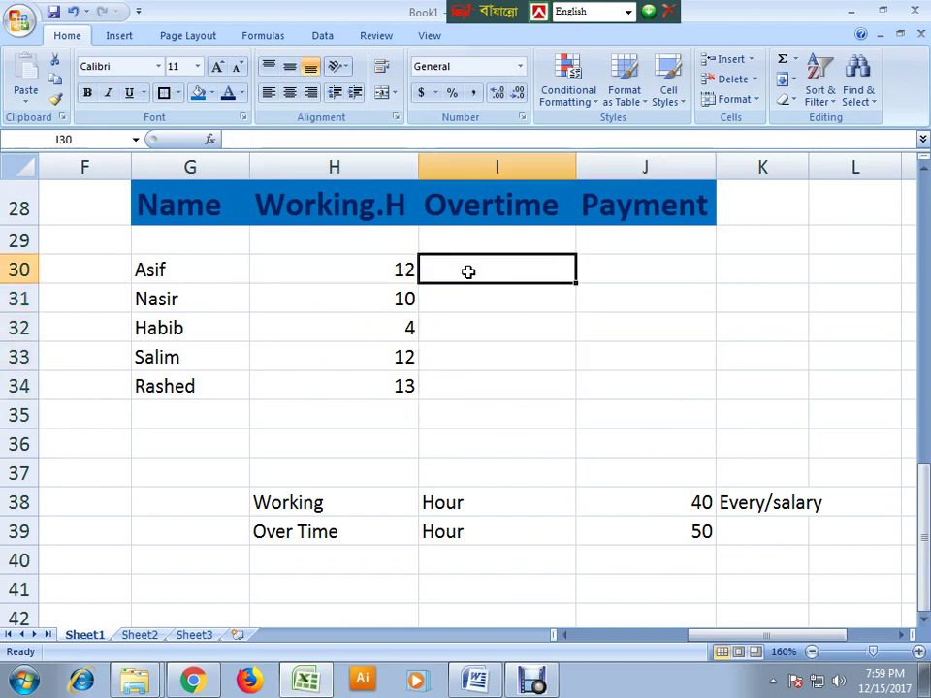
pyautogui.click(484, 397)
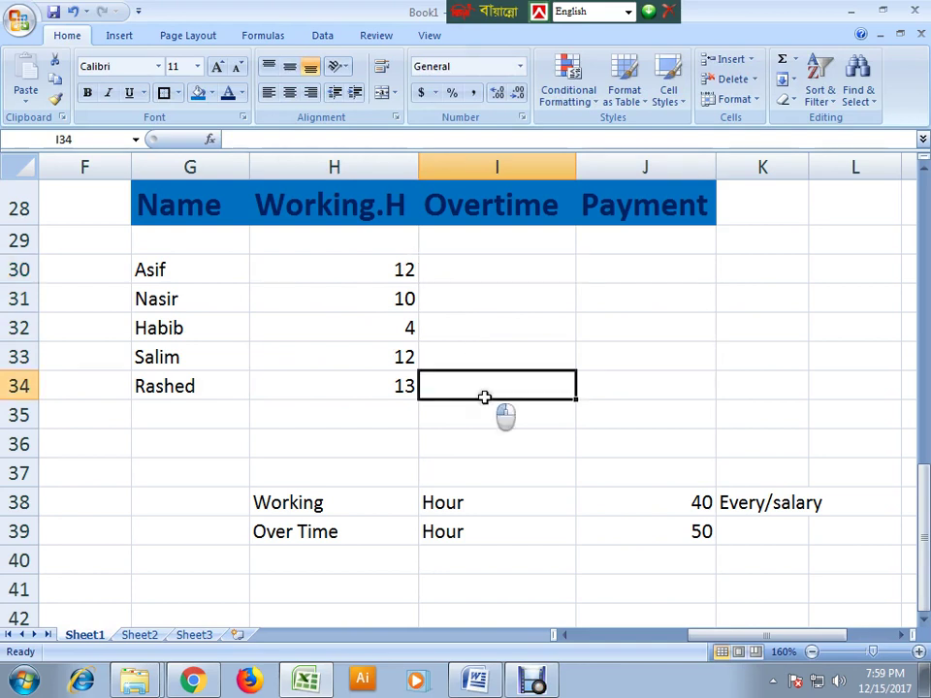
pyautogui.moveTo(227, 509); pyautogui.dragTo(828, 540)
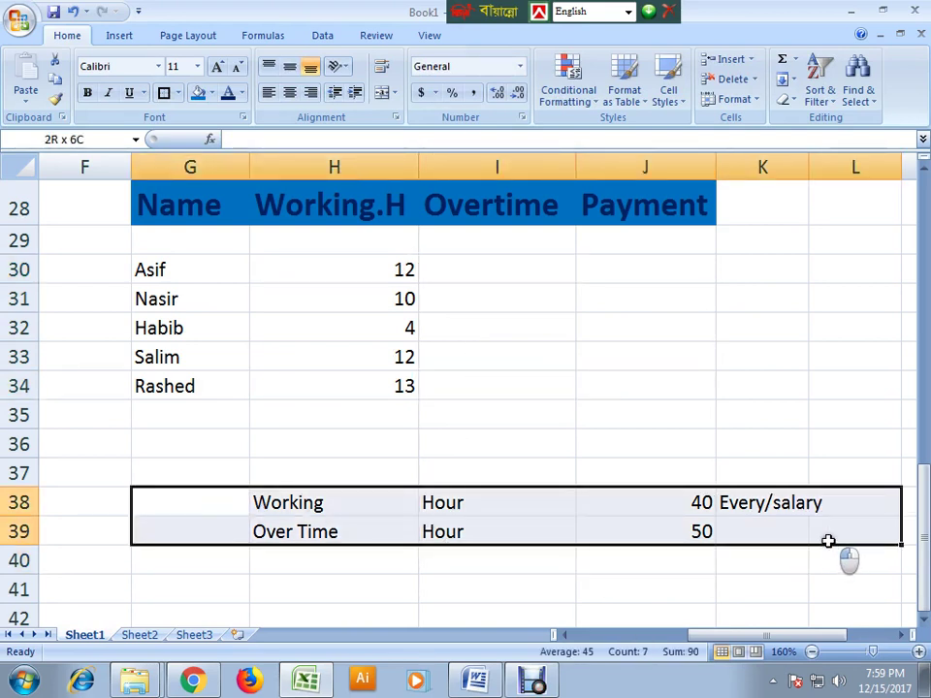
# - Enter =IF(H30>8,H30-8,0) in I30 so Asif's overtime shows 4
pyautogui.click(456, 275)
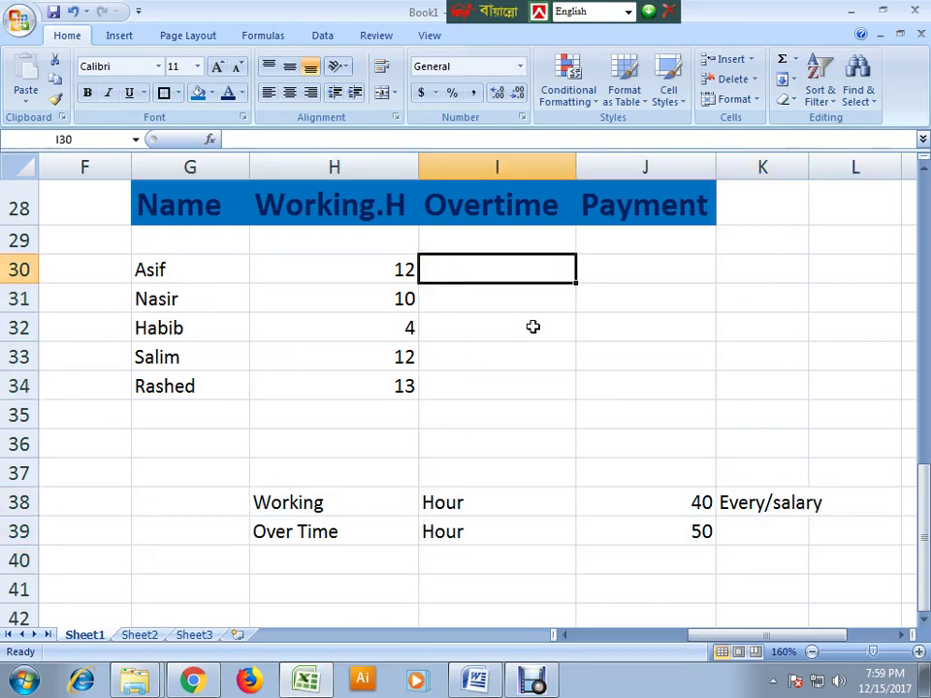
pyautogui.write('=')
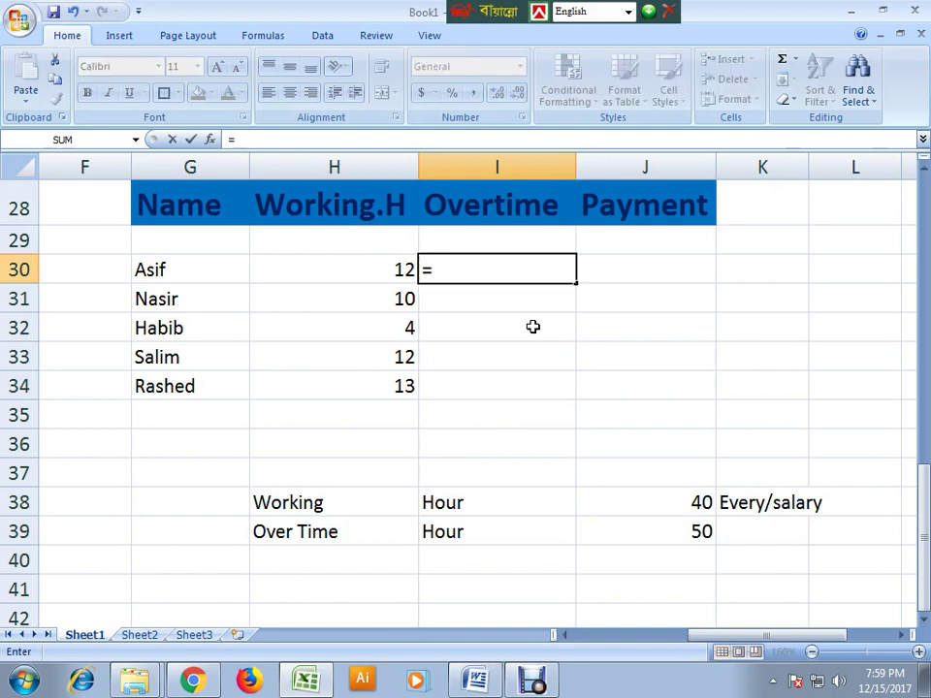
pyautogui.write('ir')
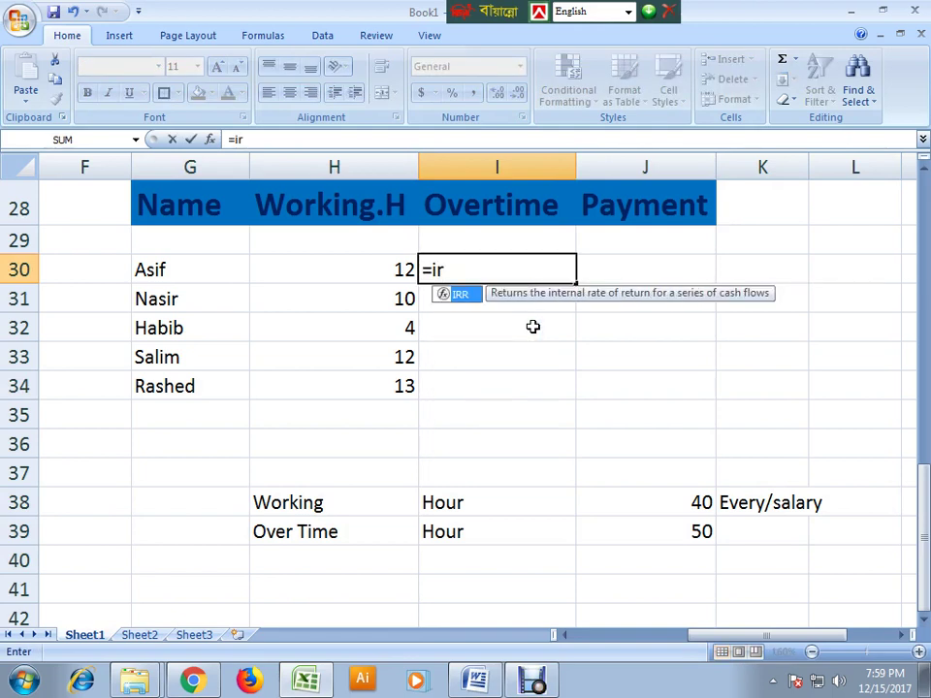
pyautogui.press('BackSpace')
pyautogui.write('F')
pyautogui.press('Tab')
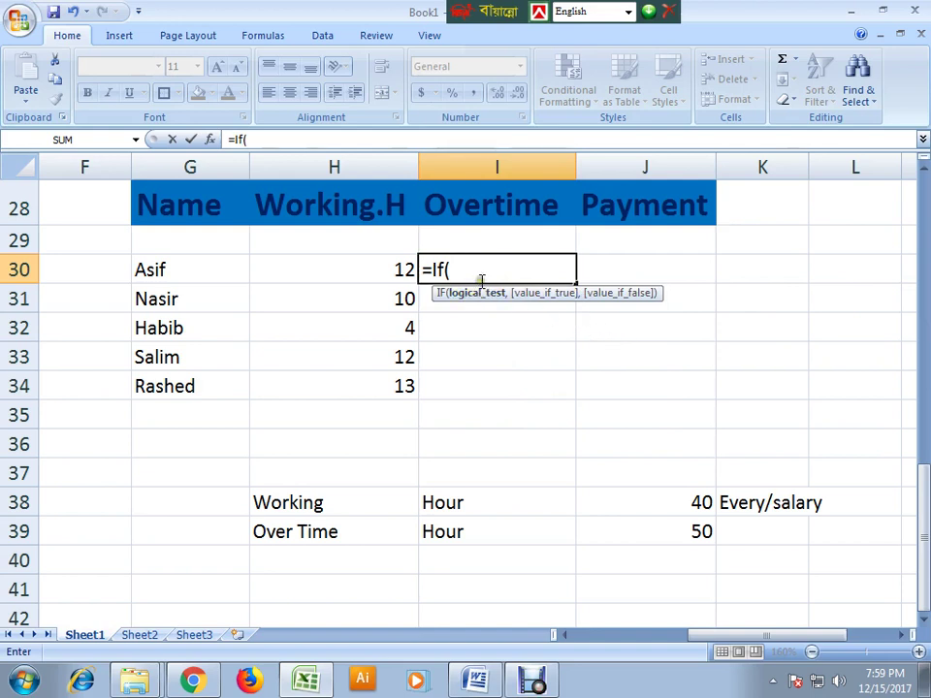
pyautogui.click(371, 272)
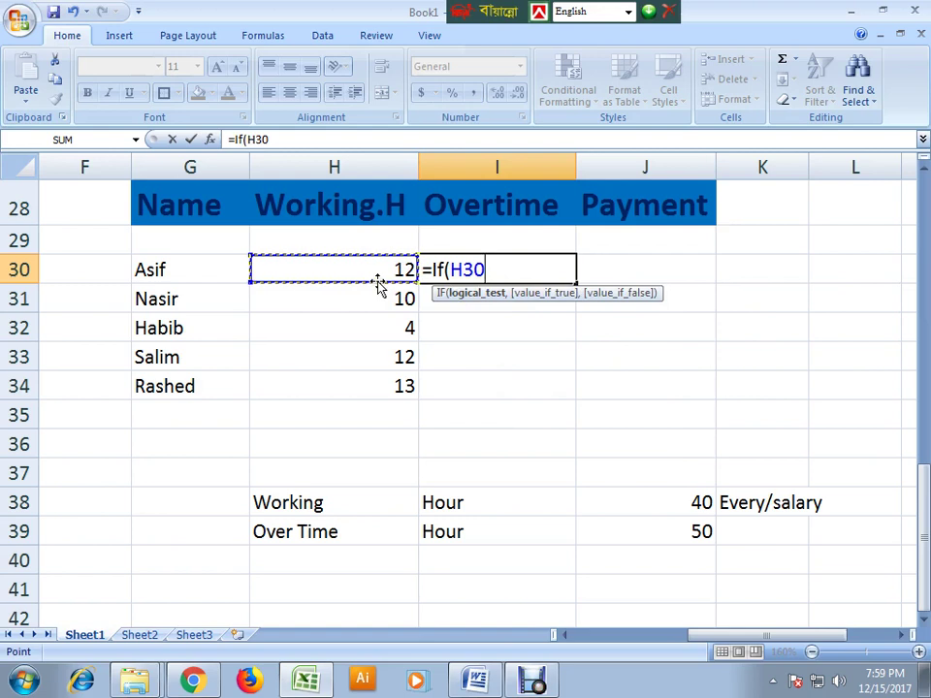
pyautogui.write('>8')
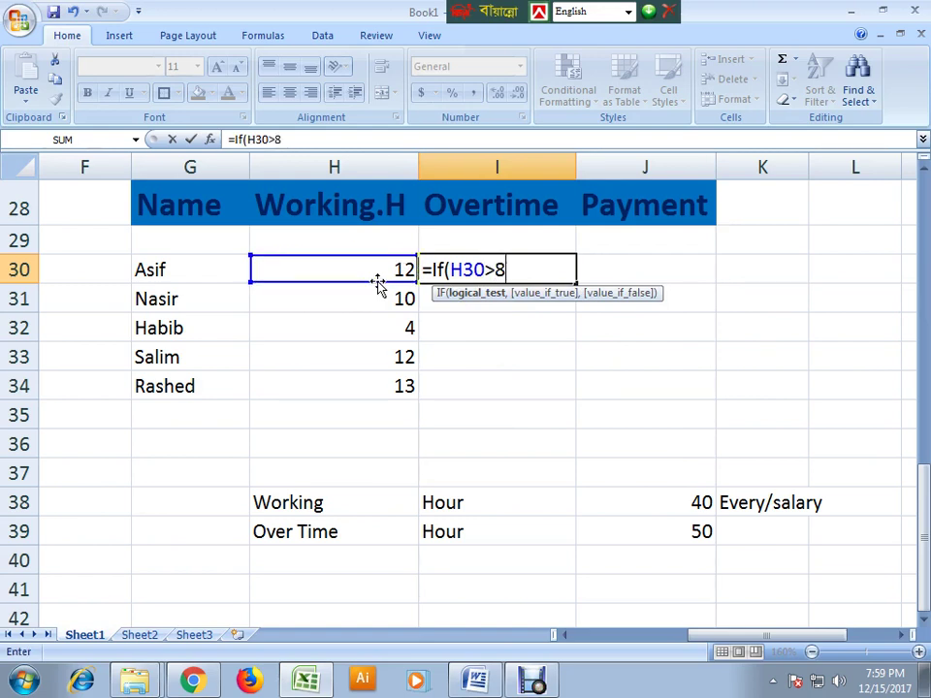
pyautogui.write(',')
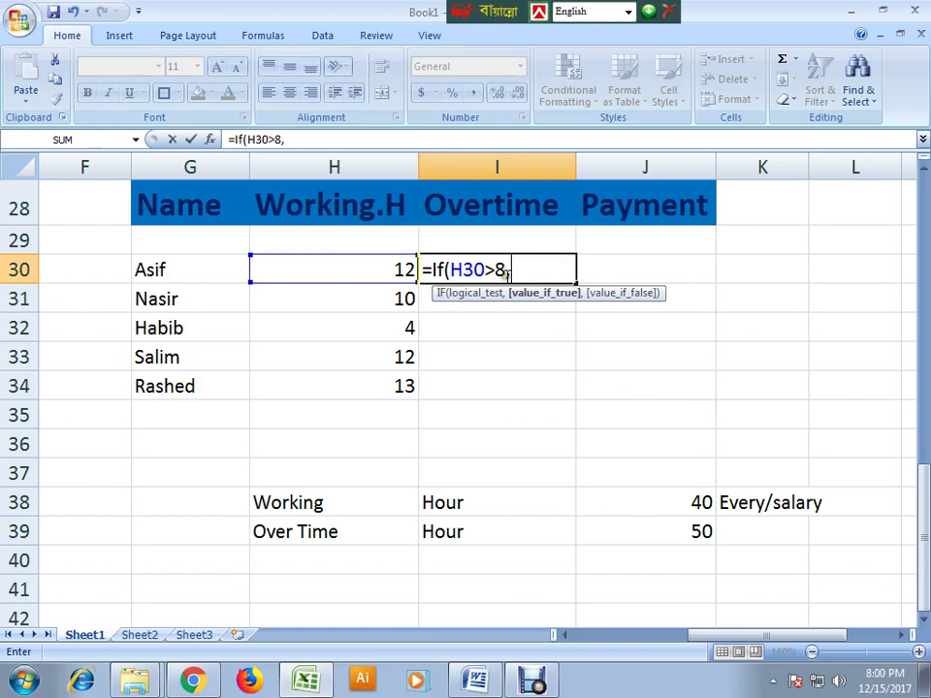
pyautogui.click(373, 275)
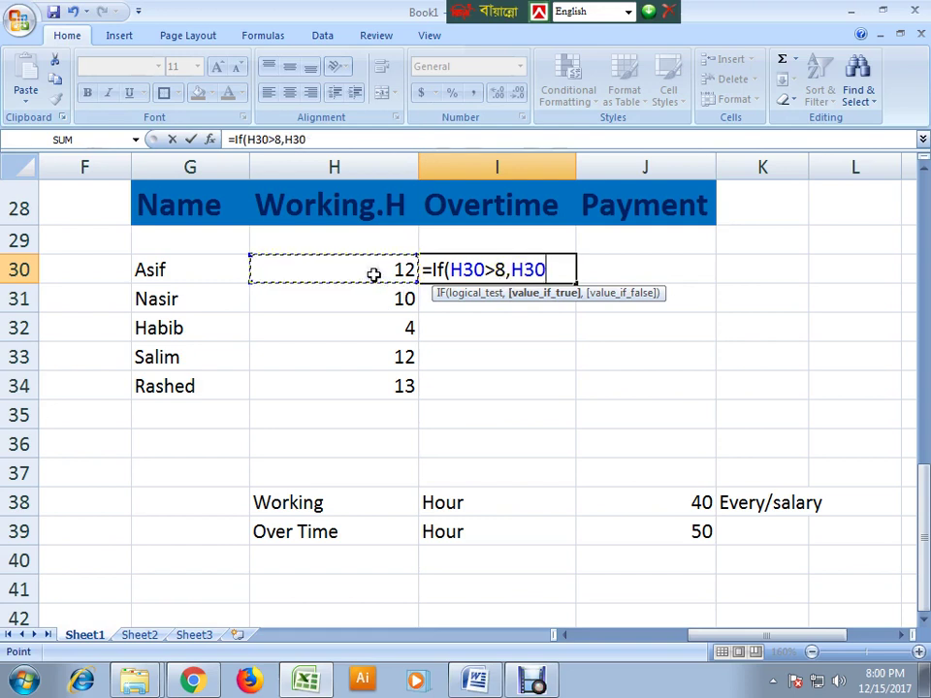
pyautogui.write('-8')
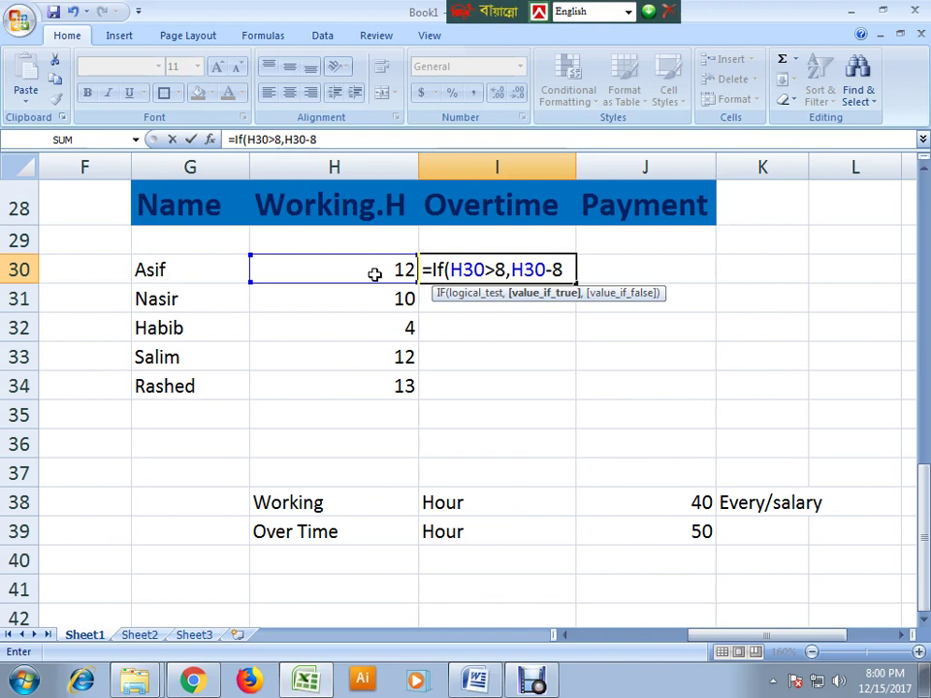
pyautogui.write(',')
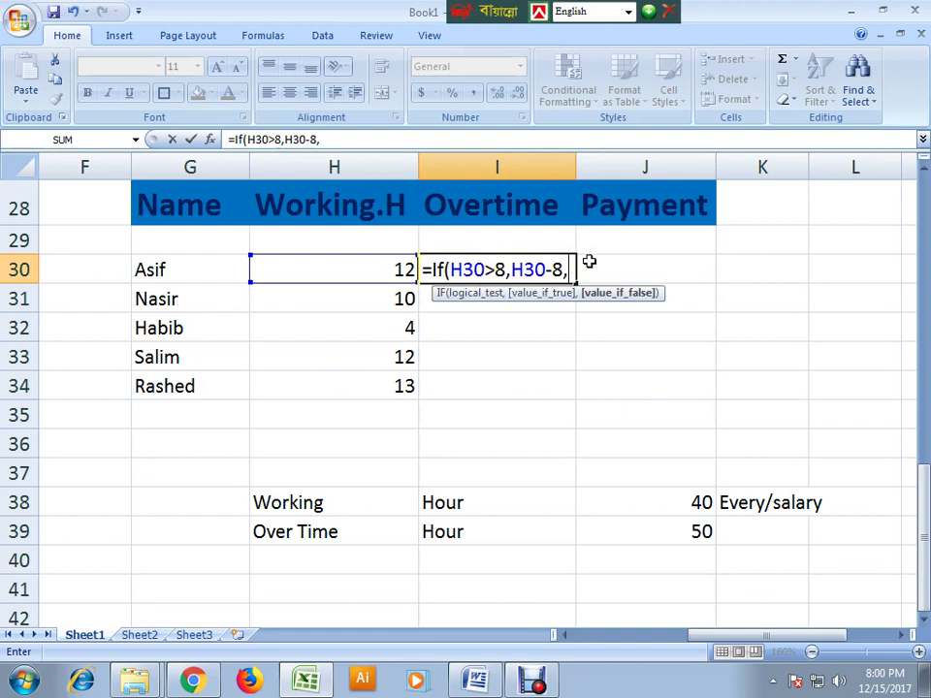
pyautogui.write('0)')
pyautogui.press('Return')
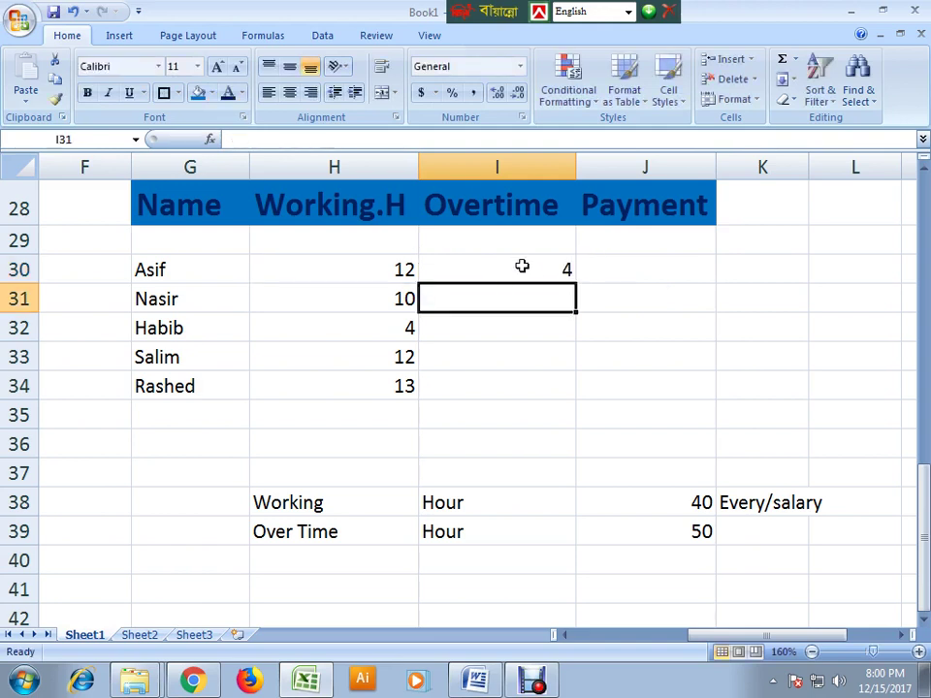
# - Fill the I30 overtime formula down to I34 and check it against H30's hours
pyautogui.click(521, 264)
pyautogui.moveTo(574, 282); pyautogui.dragTo(592, 417)
pyautogui.click(546, 450)
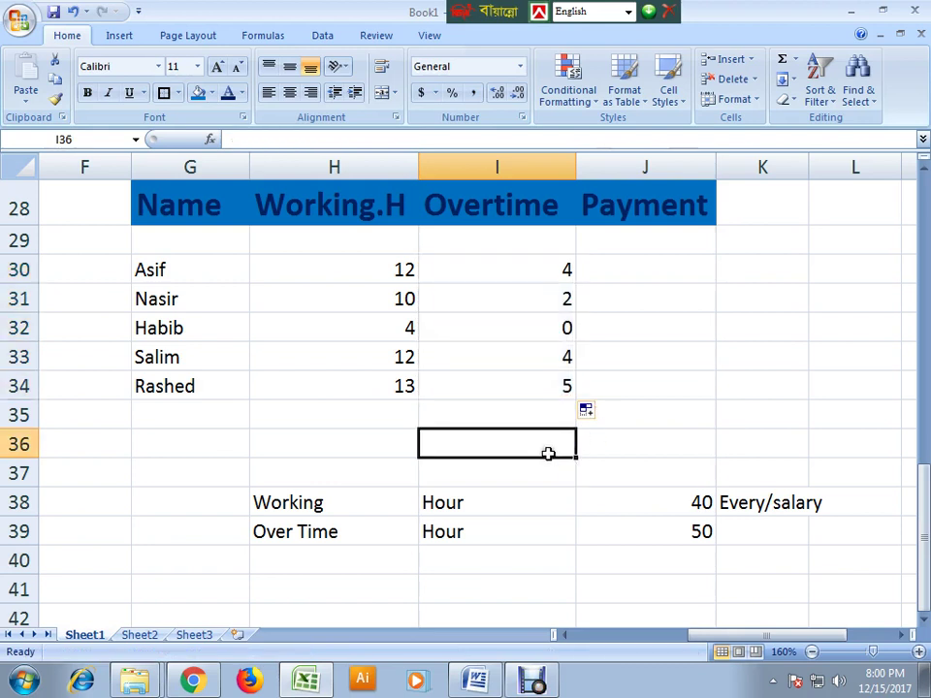
pyautogui.click(532, 269)
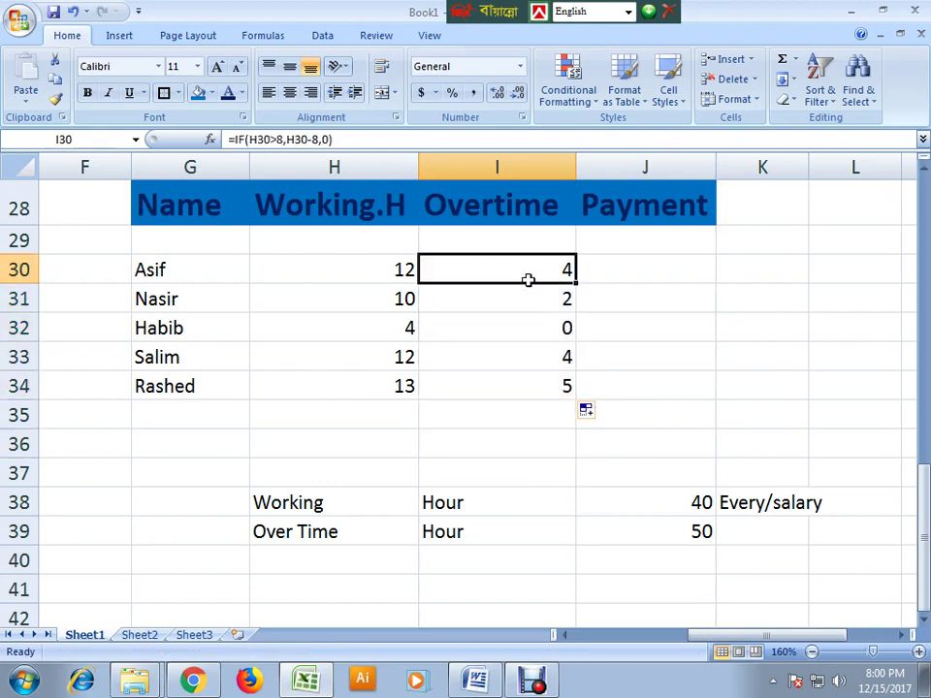
pyautogui.click(383, 275)
pyautogui.click(558, 273)
pyautogui.click(394, 276)
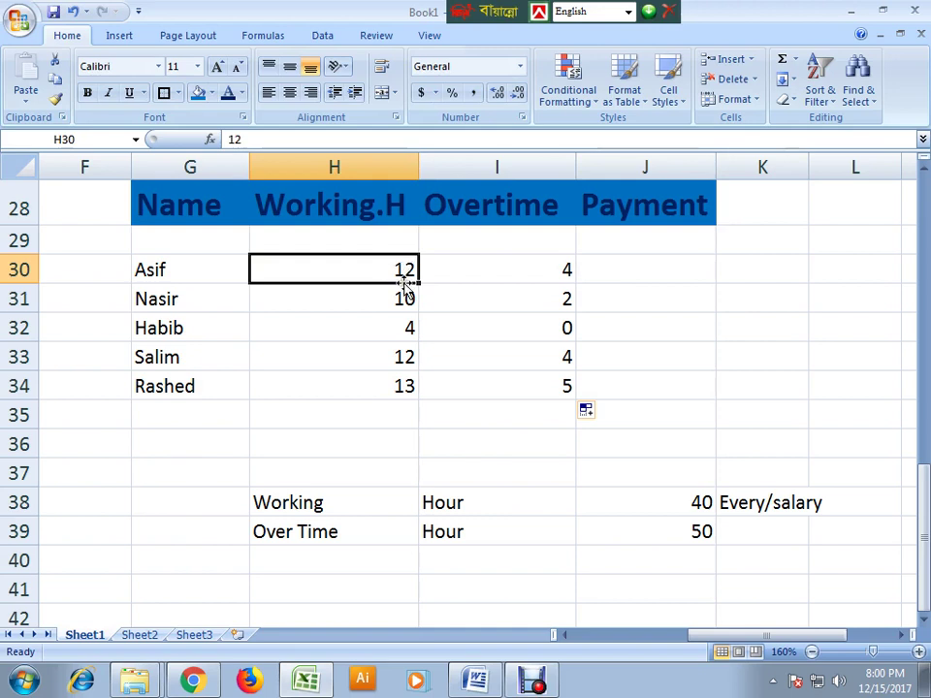
# - Enter helper values 12 in I37 and 8 in J37
pyautogui.click(504, 471)
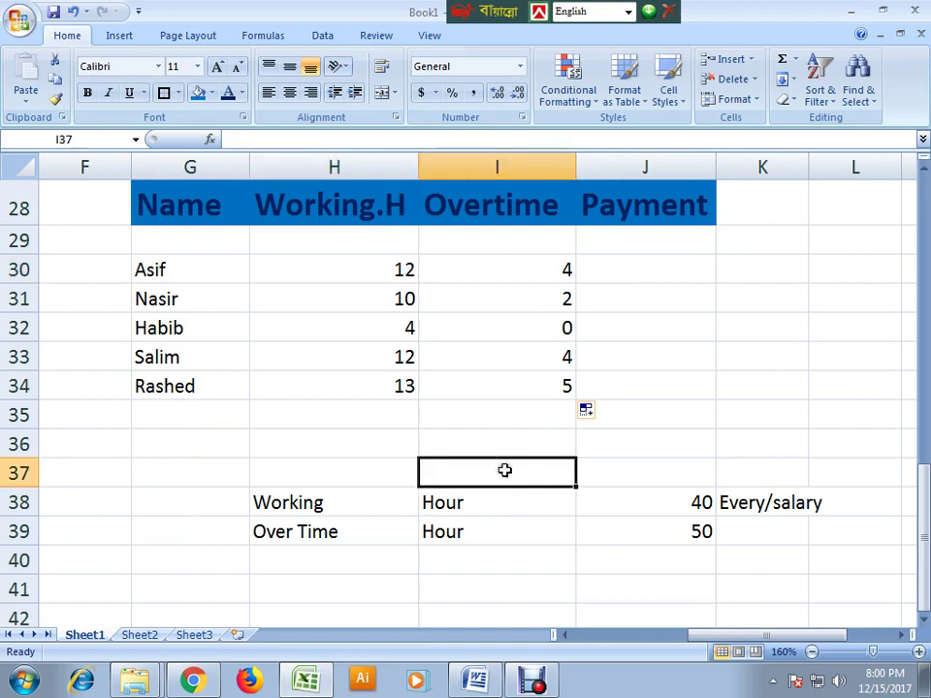
pyautogui.write('12')
pyautogui.click(607, 482)
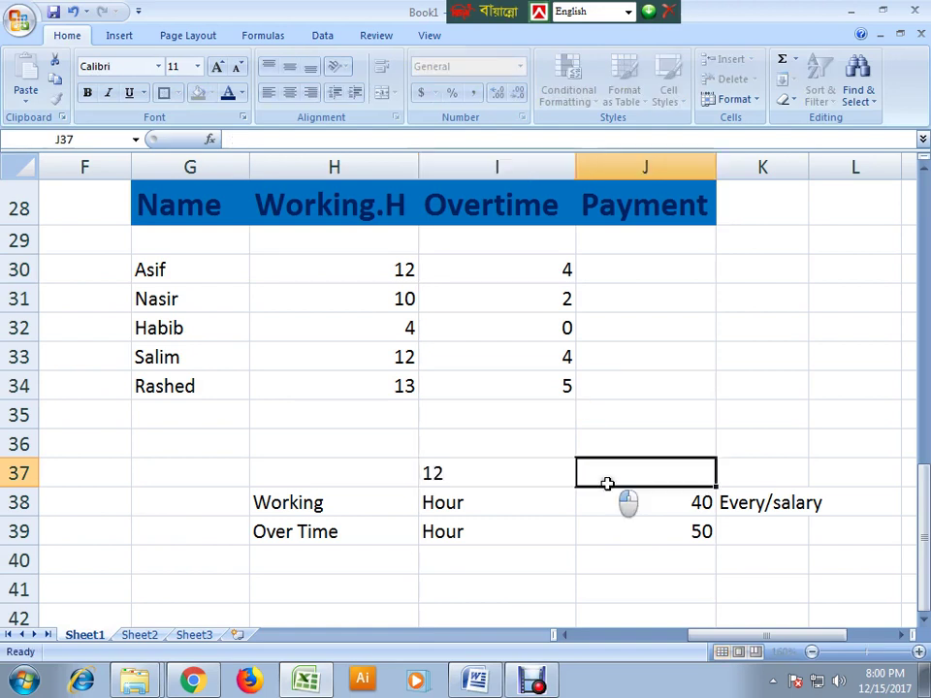
pyautogui.write('8')
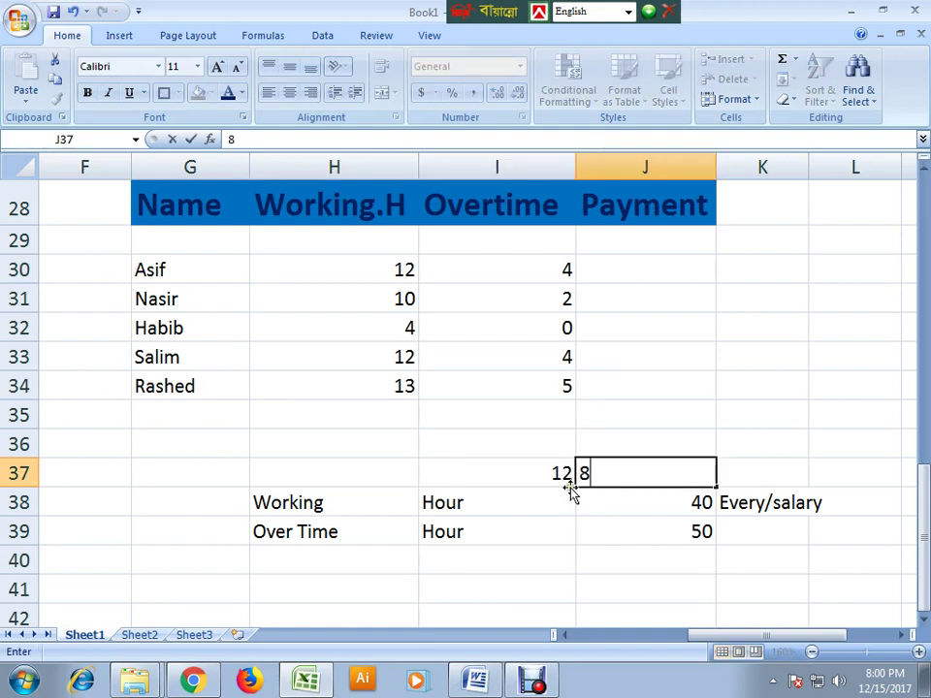
pyautogui.moveTo(574, 482); pyautogui.dragTo(609, 494)
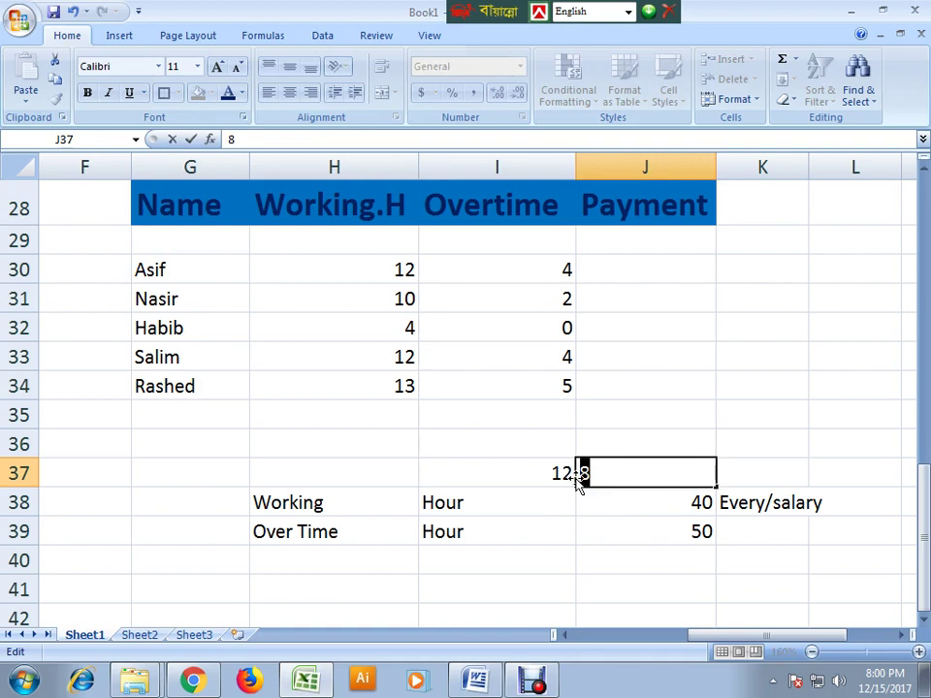
pyautogui.press('BackSpace')
pyautogui.click(571, 556)
pyautogui.scroll(-1, 609, 533)
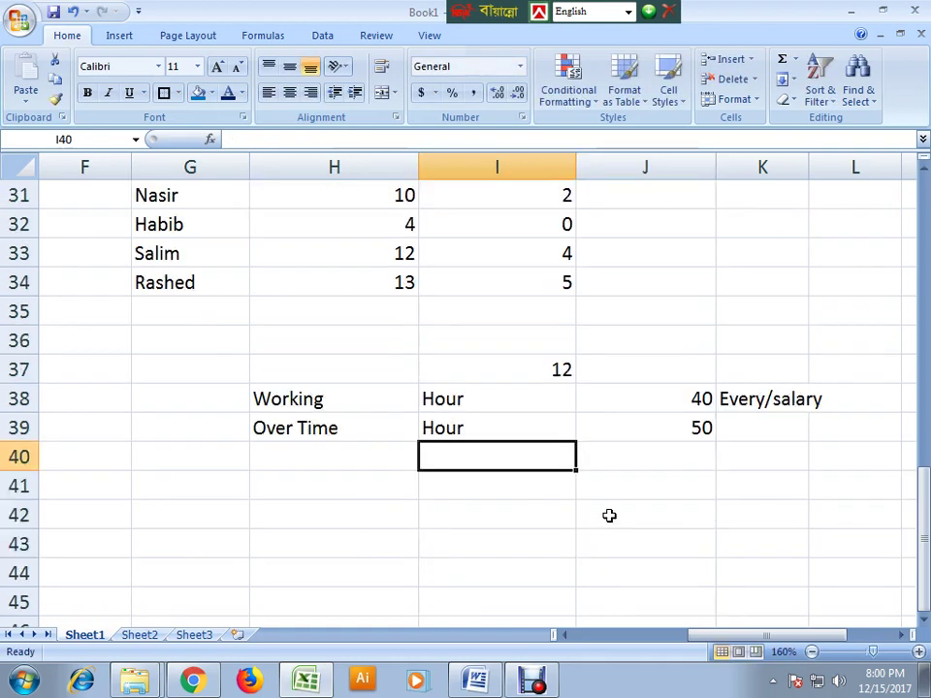
pyautogui.click(617, 365)
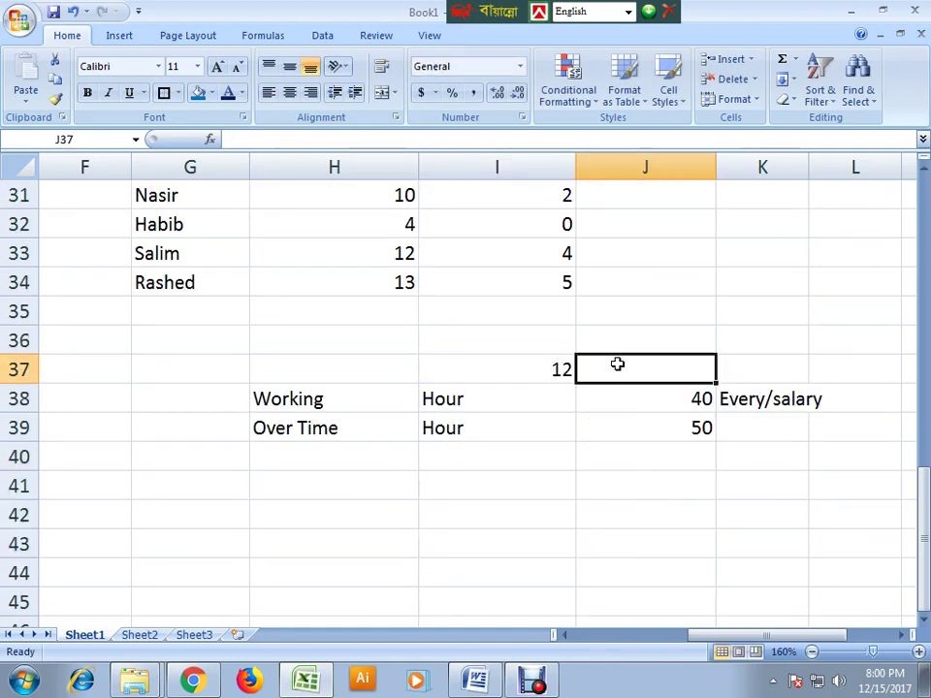
pyautogui.write('8')
pyautogui.click(758, 367)
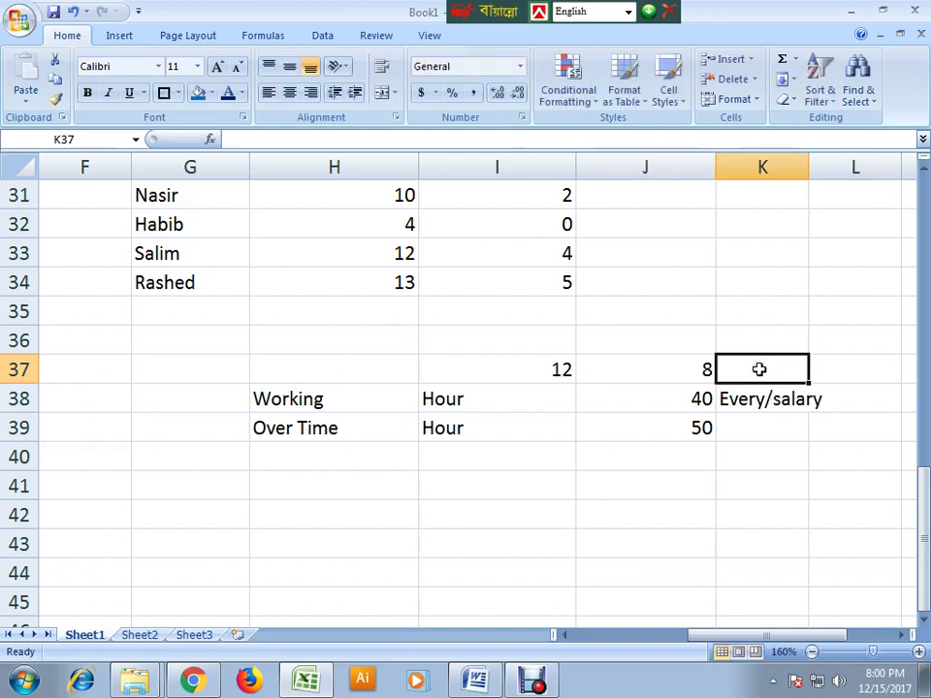
pyautogui.click(704, 368)
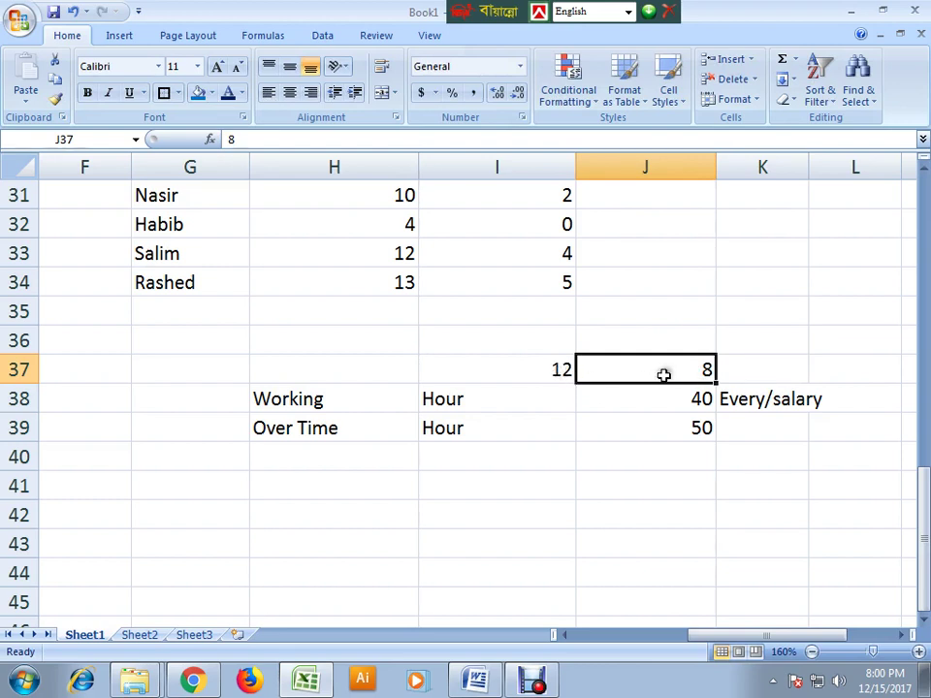
# - Replace the 12 in I37 with 5, keeping 8 in J37
pyautogui.click(562, 364)
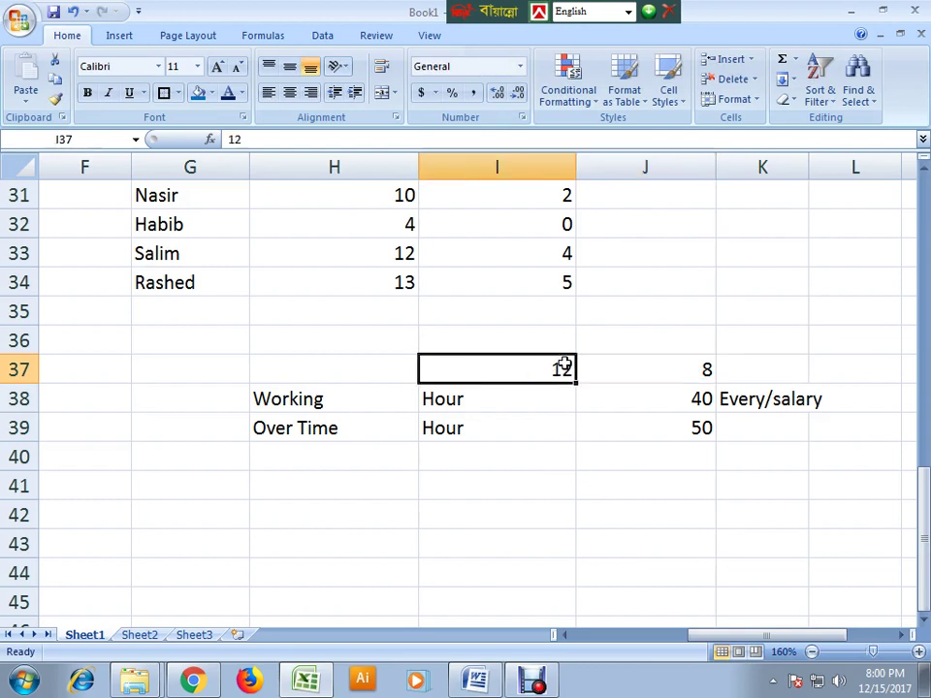
pyautogui.doubleClick(546, 375)
pyautogui.moveTo(546, 374); pyautogui.dragTo(598, 374)
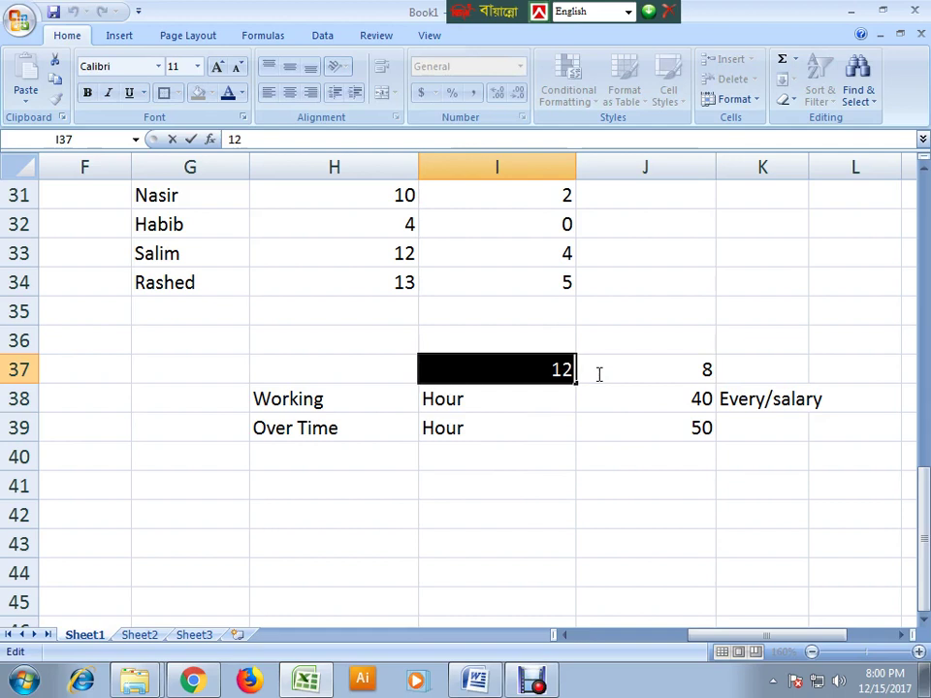
pyautogui.write('5')
pyautogui.click(638, 370)
pyautogui.doubleClick(638, 369)
pyautogui.moveTo(638, 369); pyautogui.dragTo(726, 367)
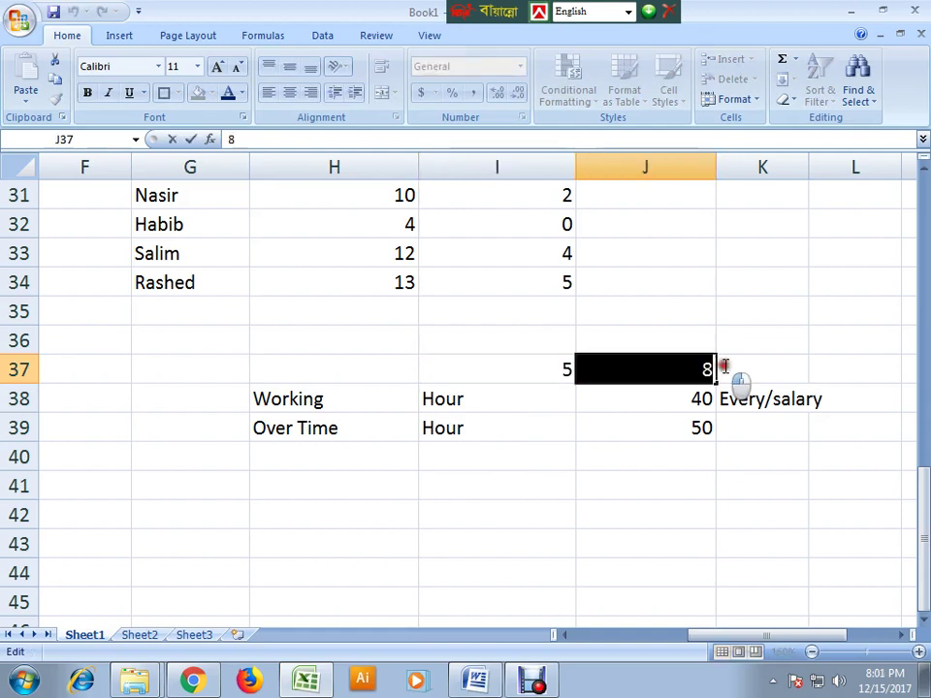
pyautogui.click(742, 365)
pyautogui.click(593, 370)
pyautogui.click(563, 369)
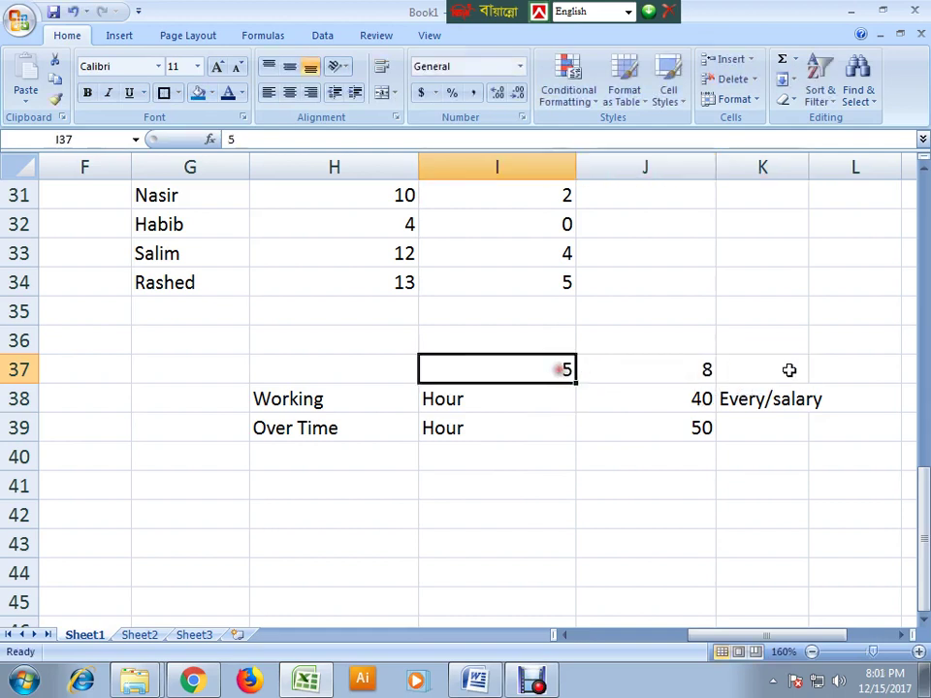
pyautogui.click(760, 366)
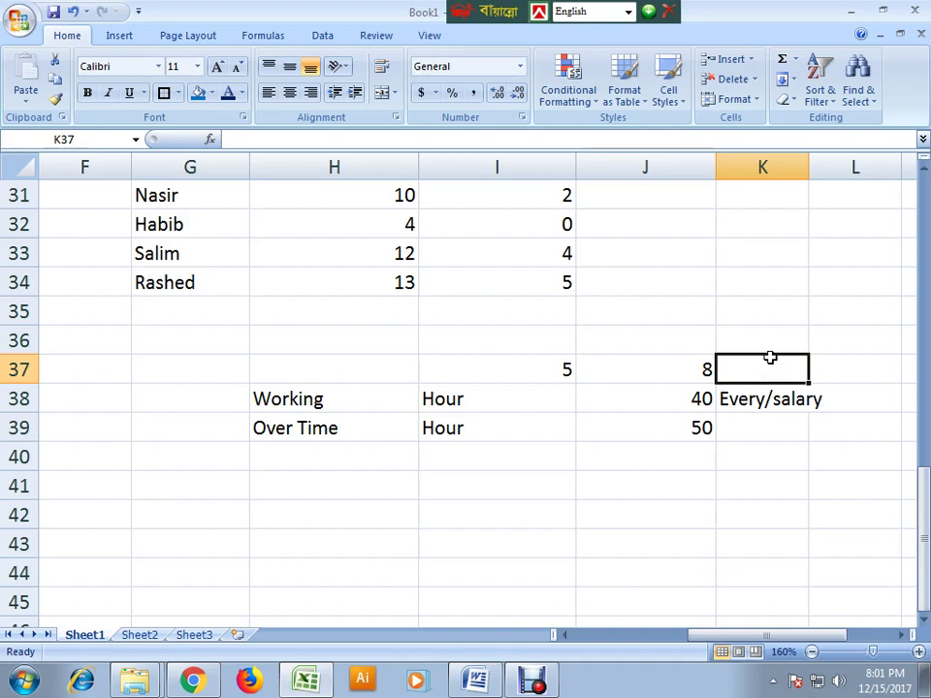
# - Change the helper value in I37 from 5 to 9
pyautogui.click(568, 370)
pyautogui.doubleClick(565, 367)
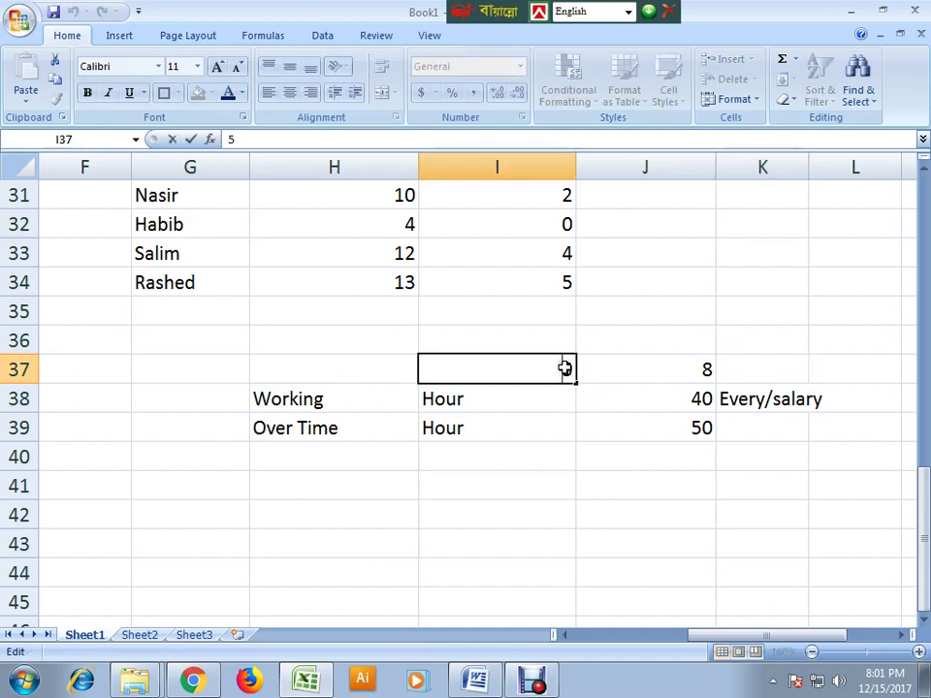
pyautogui.moveTo(566, 367); pyautogui.dragTo(589, 380)
pyautogui.click(592, 407)
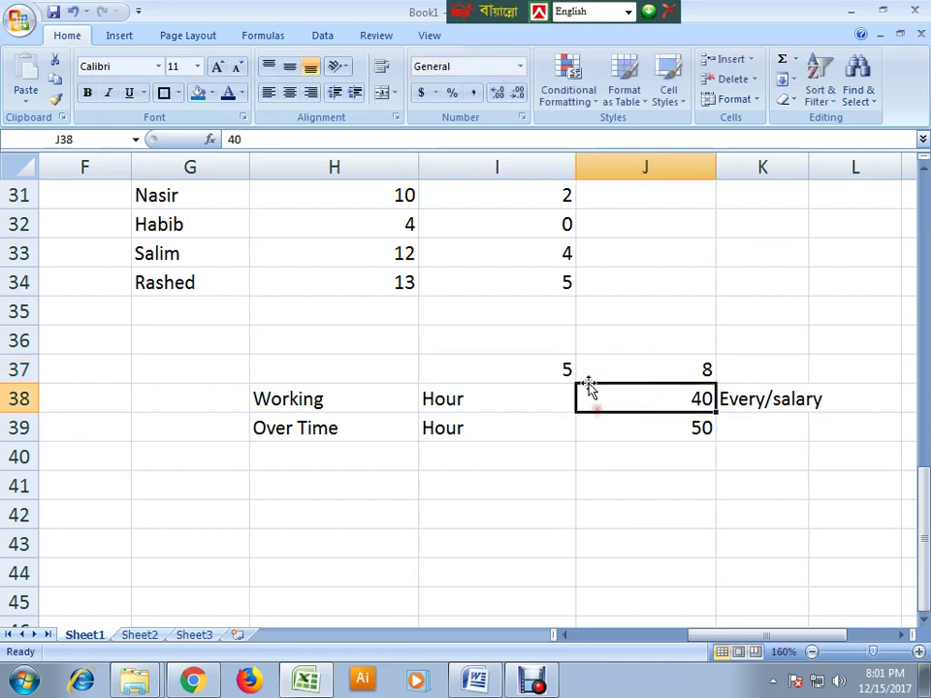
pyautogui.click(562, 366)
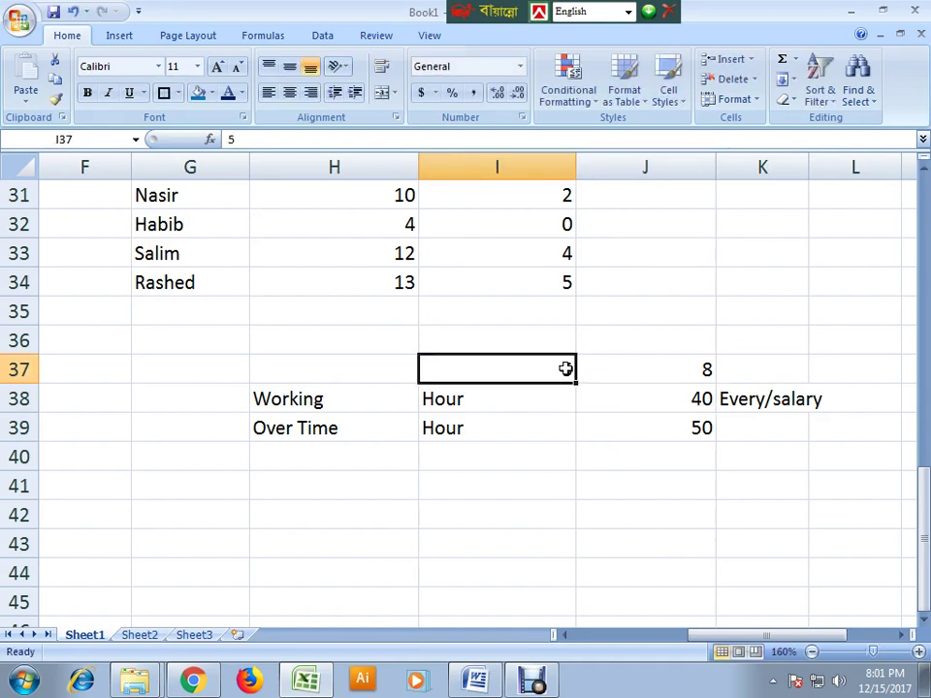
pyautogui.doubleClick(565, 369)
pyautogui.moveTo(565, 369); pyautogui.dragTo(593, 389)
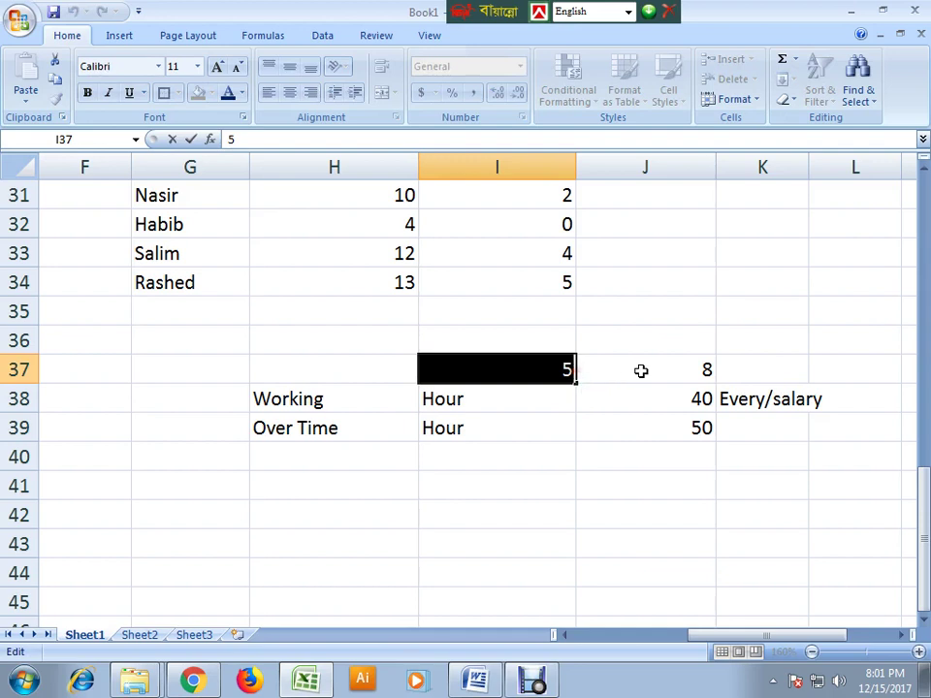
pyautogui.write('9')
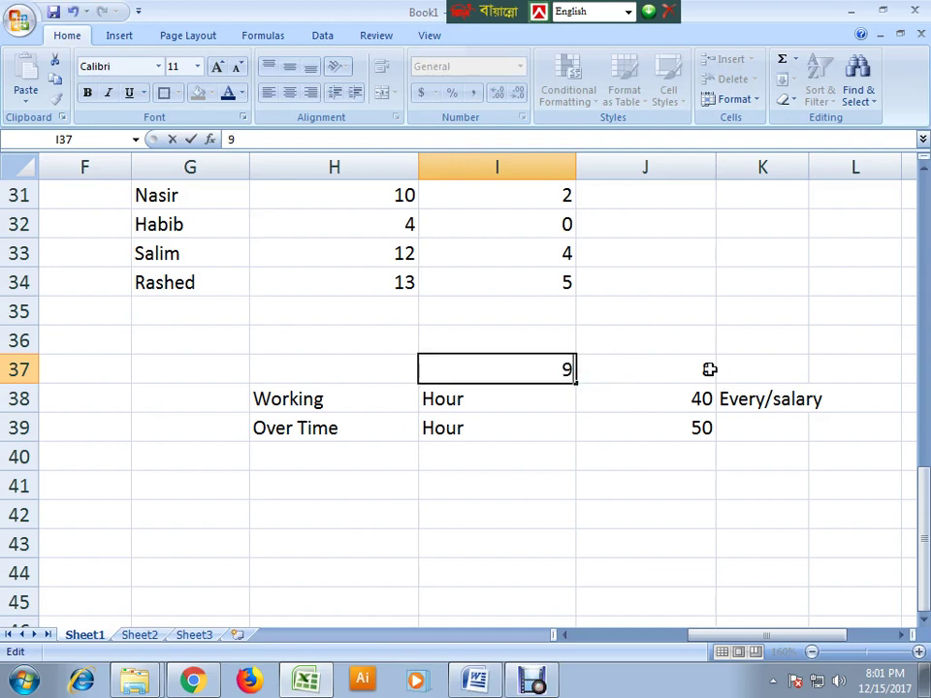
pyautogui.click(709, 369)
pyautogui.click(762, 373)
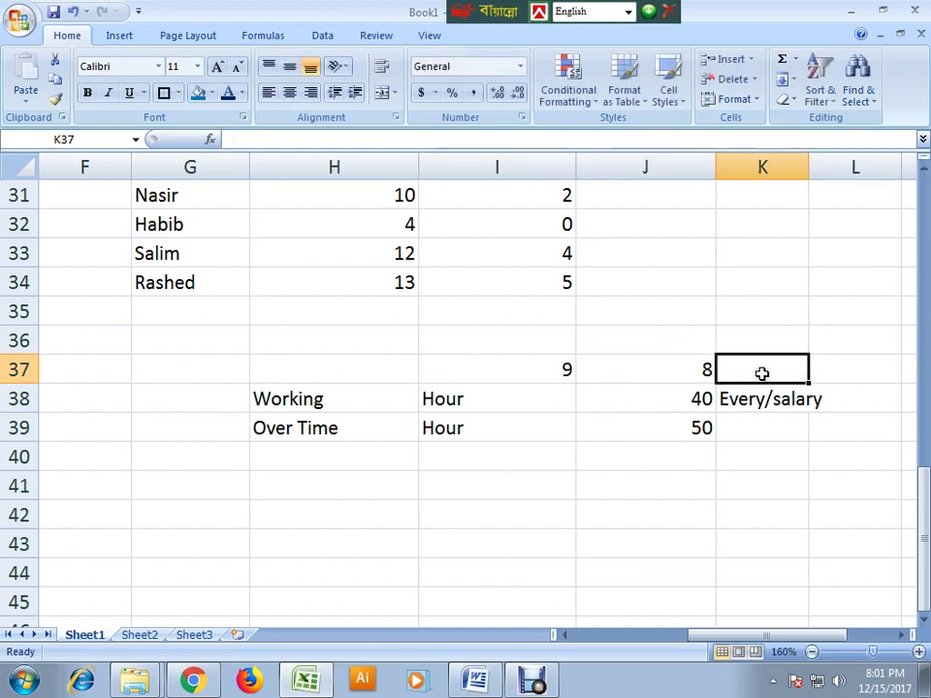
# - Change I37 to 12, then to 3, and check Nasir's hours in H31
pyautogui.doubleClick(557, 370)
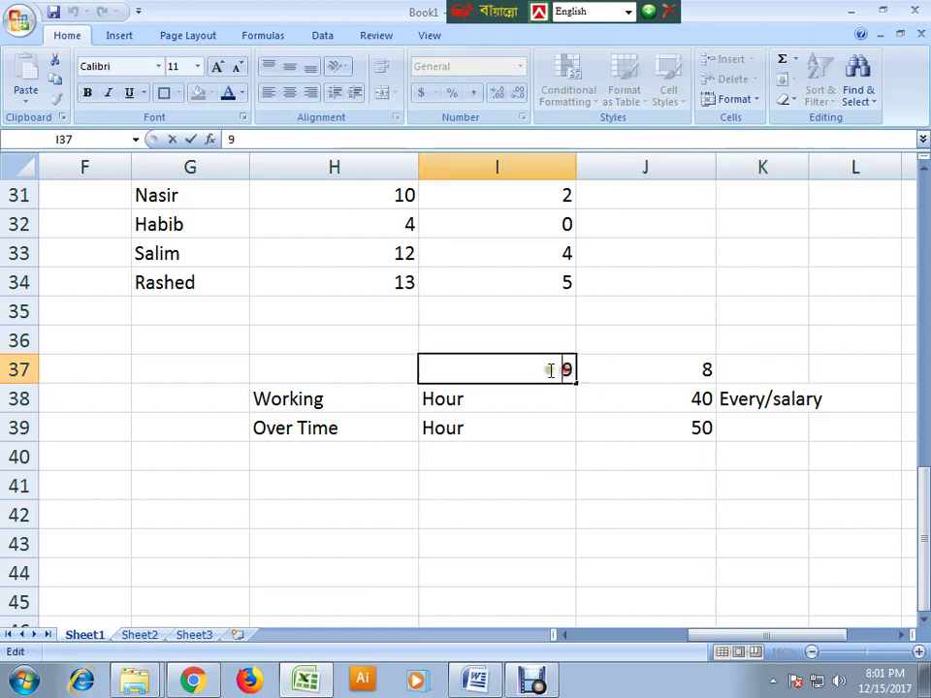
pyautogui.moveTo(551, 369); pyautogui.dragTo(606, 372)
pyautogui.write('12')
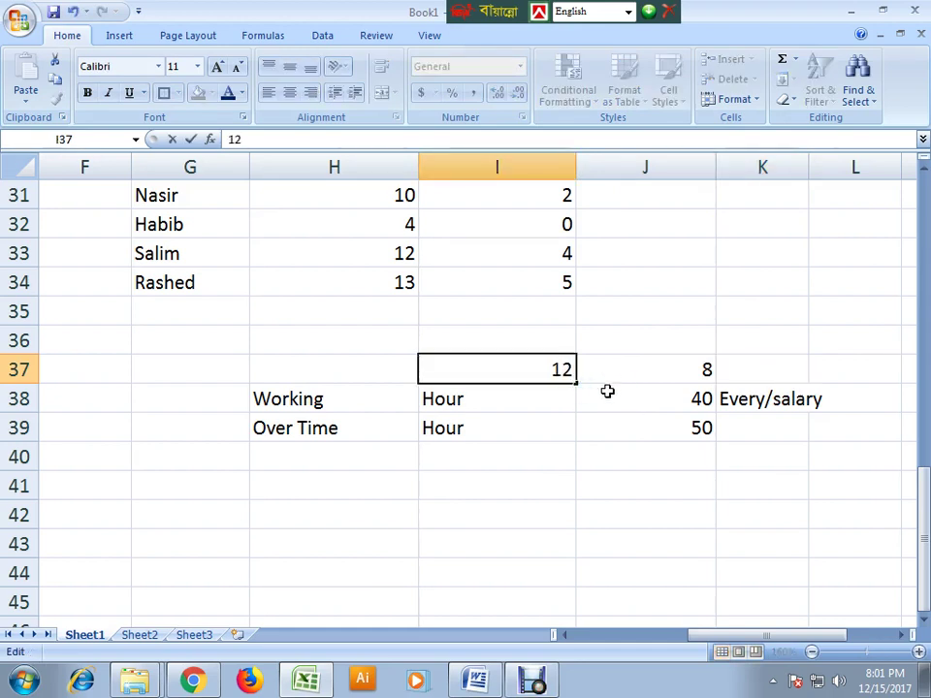
pyautogui.click(601, 539)
pyautogui.click(750, 359)
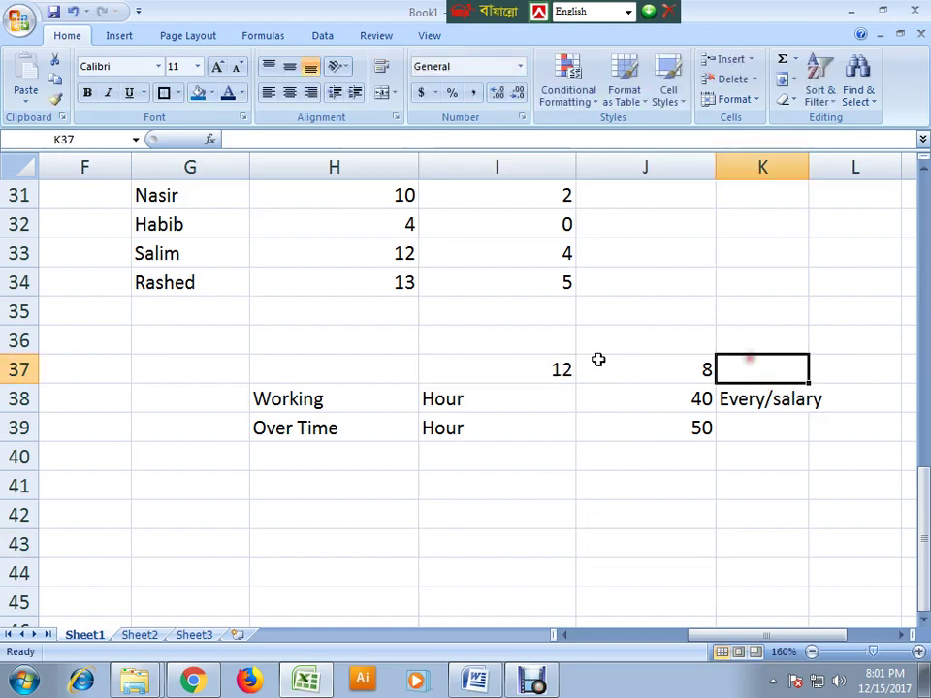
pyautogui.doubleClick(537, 369)
pyautogui.moveTo(536, 368); pyautogui.dragTo(597, 373)
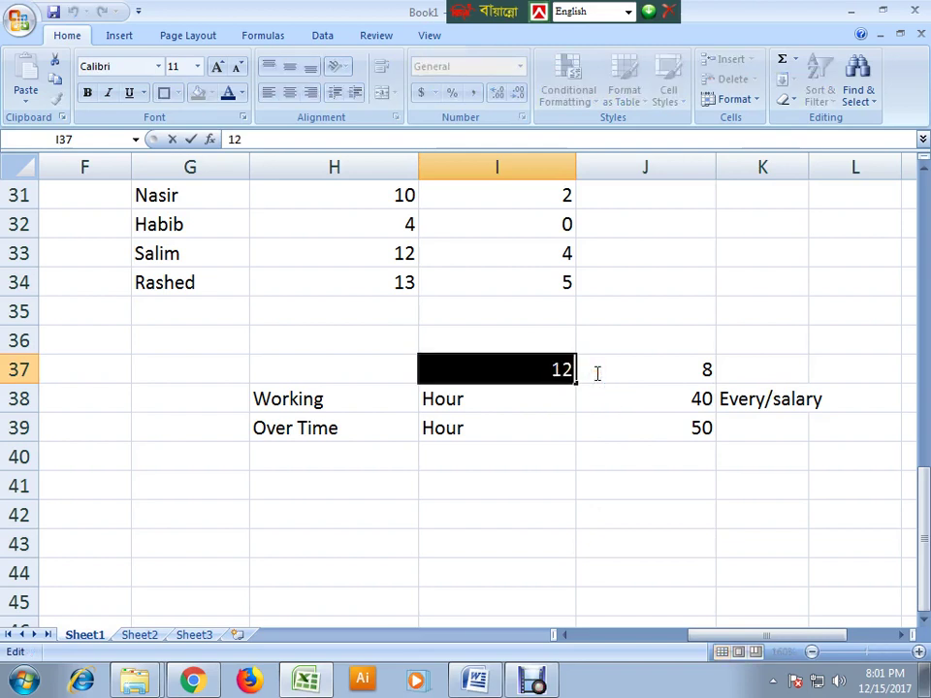
pyautogui.write('3')
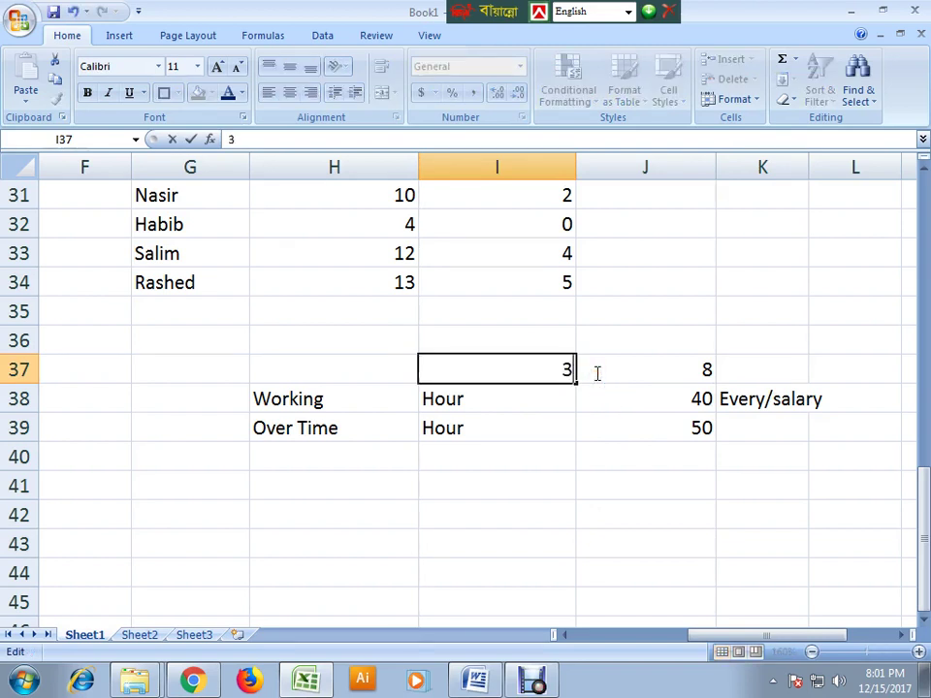
pyautogui.click(571, 462)
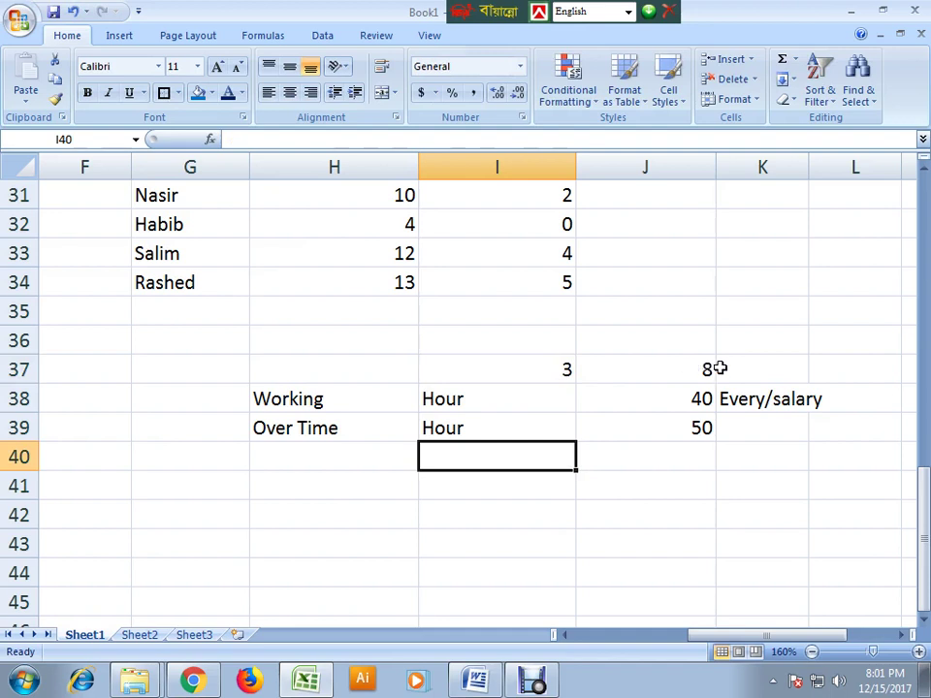
pyautogui.click(766, 370)
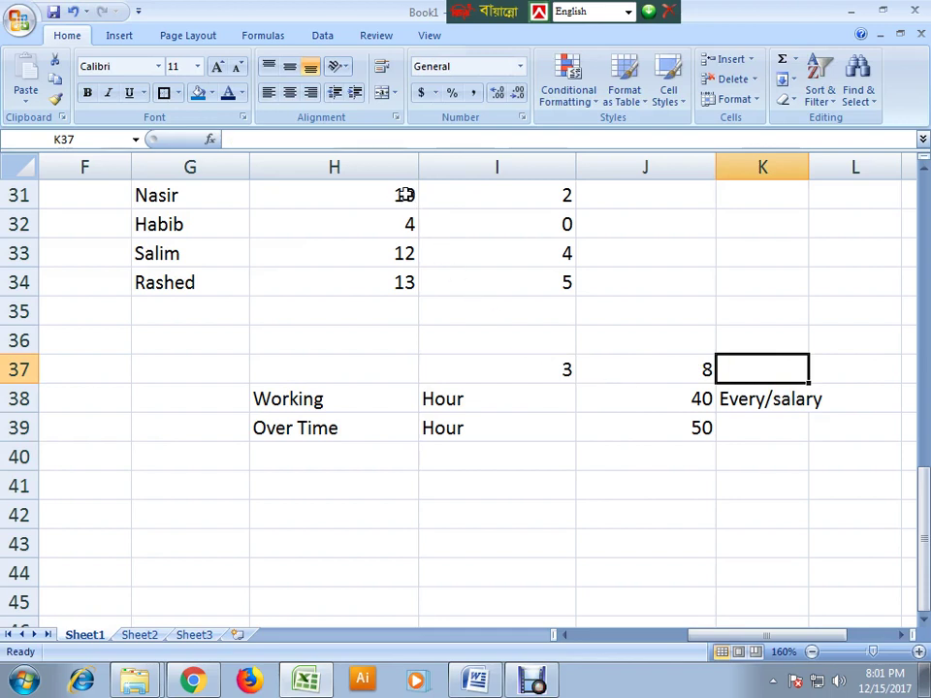
pyautogui.click(553, 367)
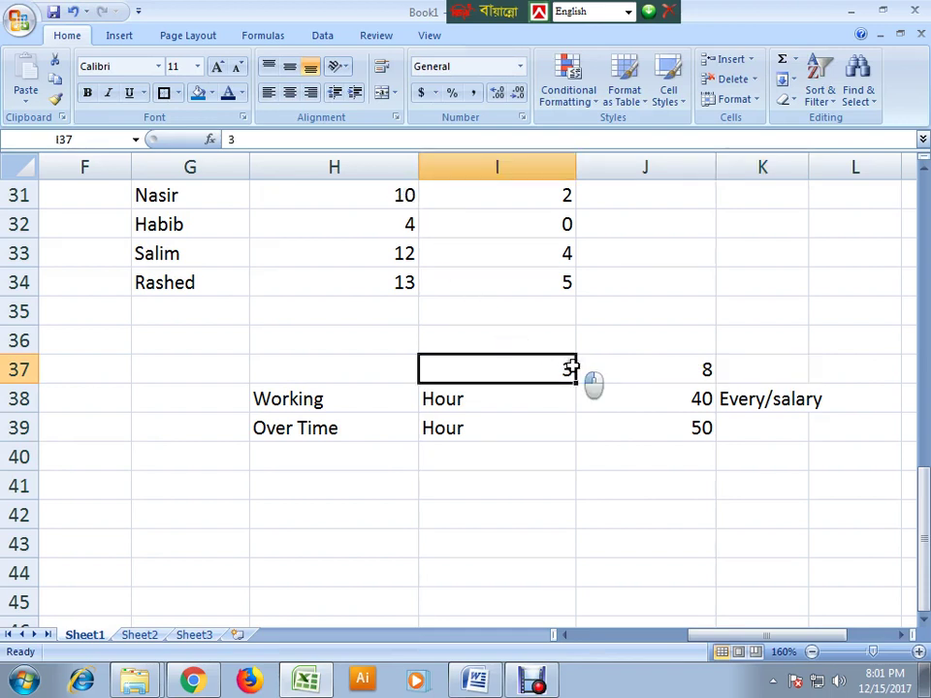
pyautogui.click(411, 195)
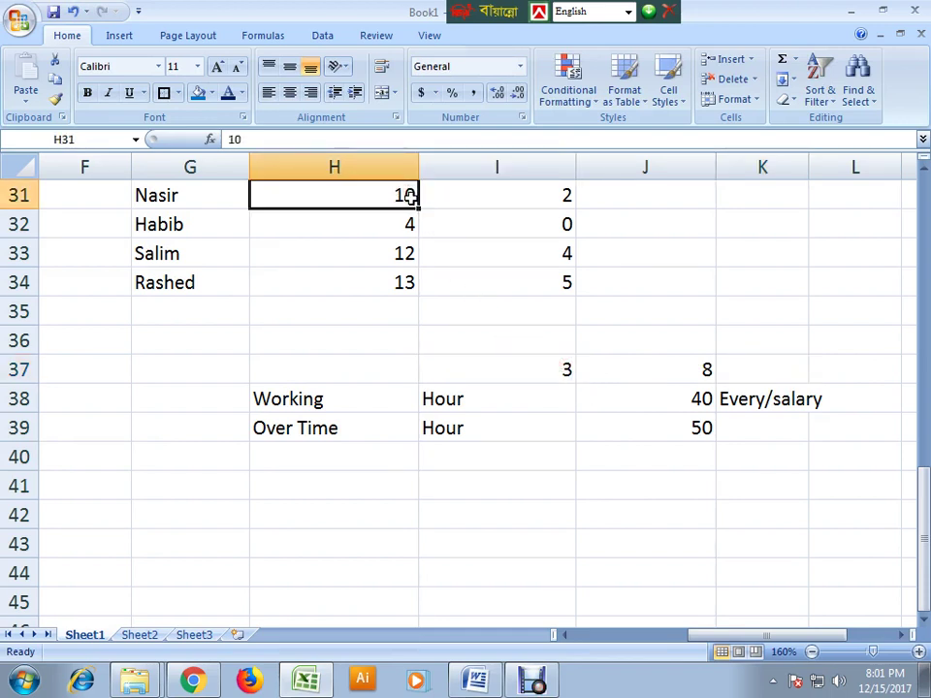
# - Edit I31 to =IF(H31>8,H31-8,0) and fill it down to I34
pyautogui.click(527, 199)
pyautogui.doubleClick(479, 198)
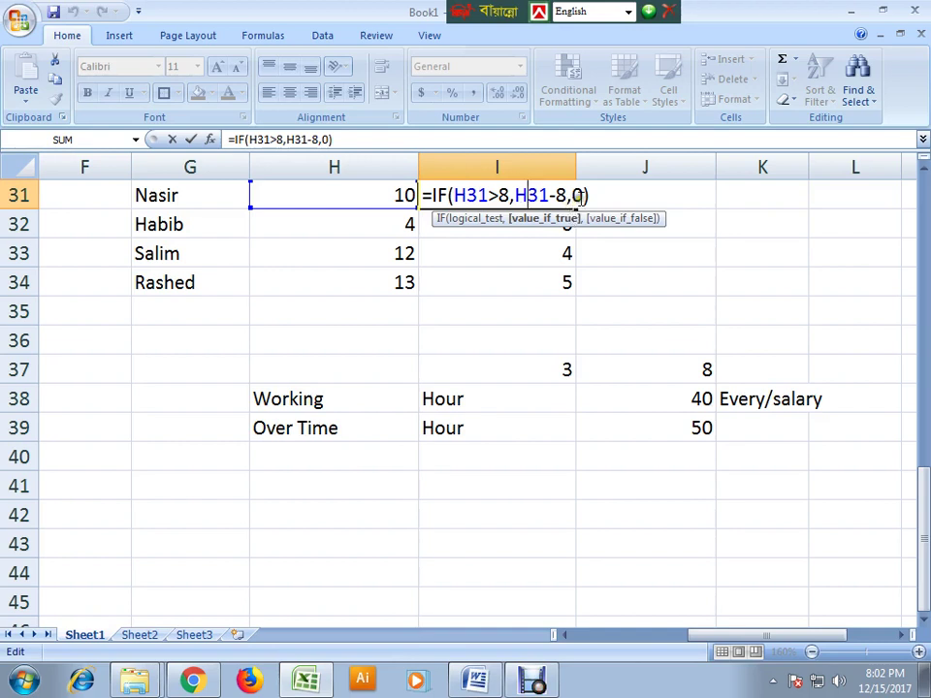
pyautogui.doubleClick(576, 196)
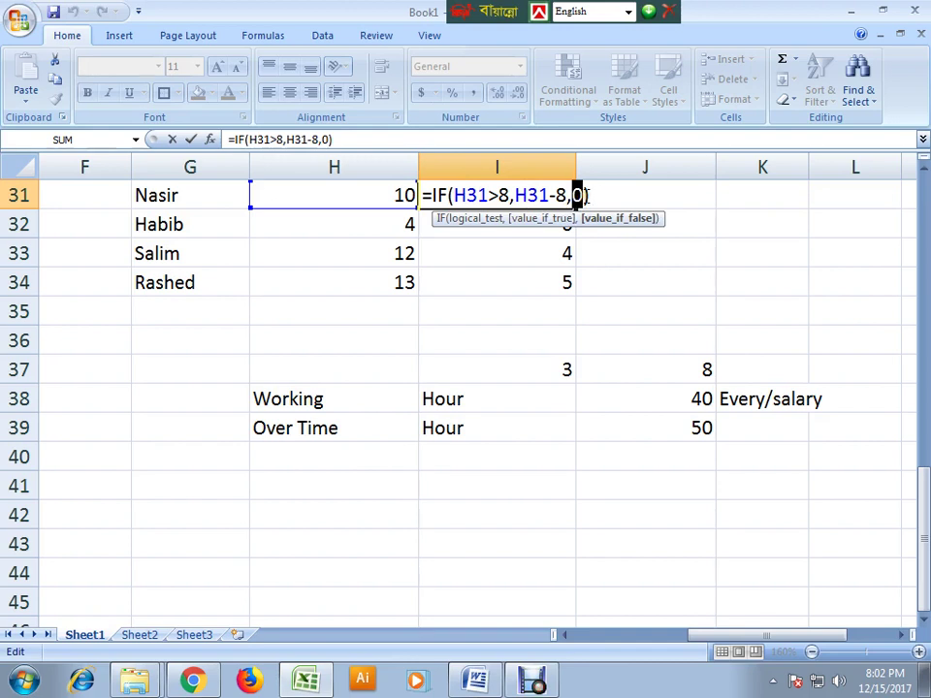
pyautogui.press('Return')
pyautogui.click(525, 201)
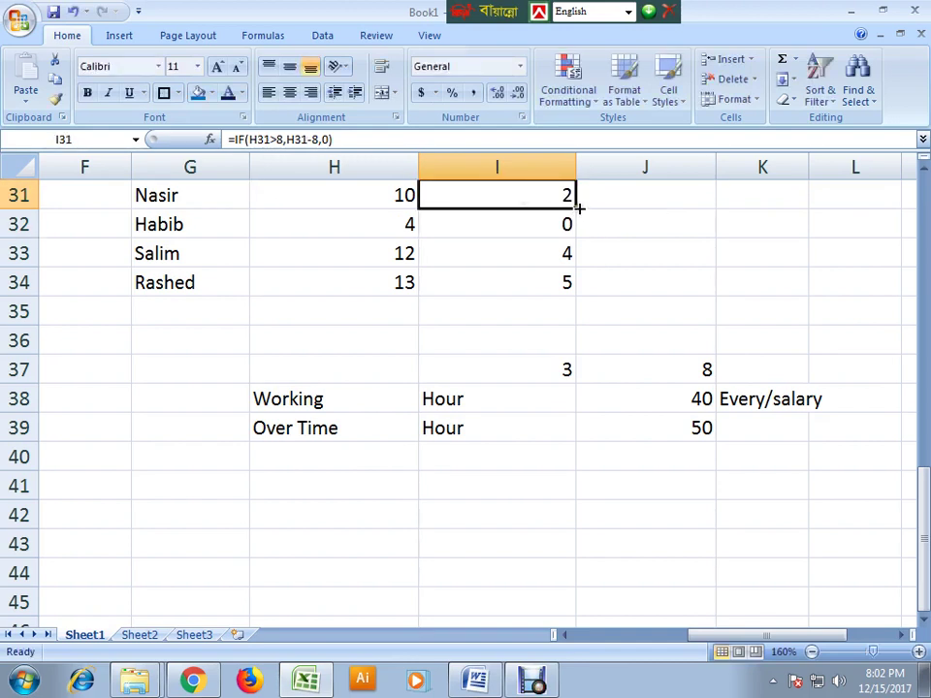
pyautogui.moveTo(579, 207); pyautogui.dragTo(585, 291)
pyautogui.click(405, 224)
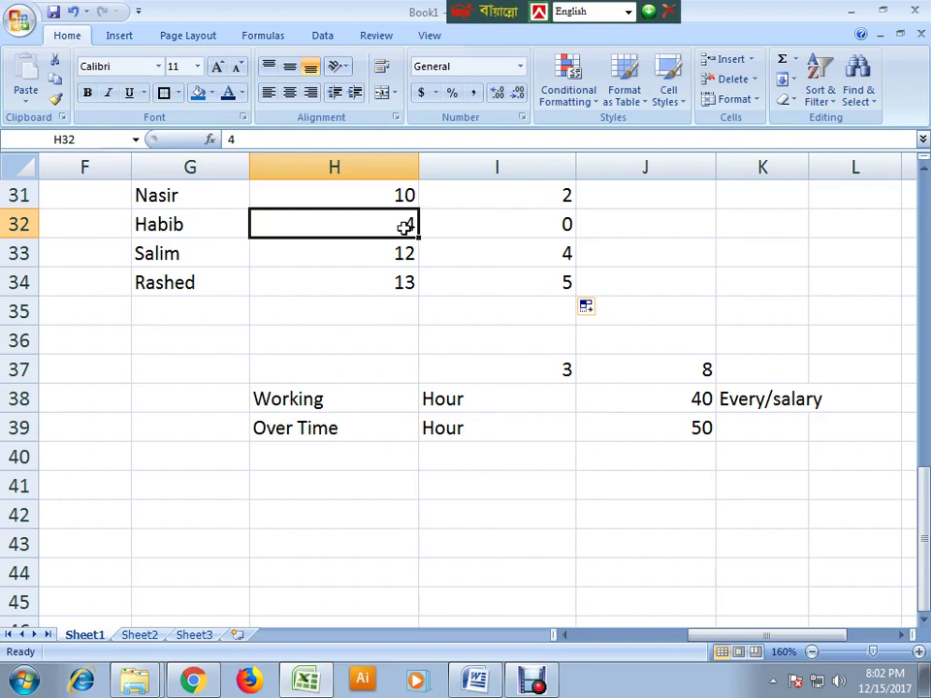
pyautogui.click(549, 227)
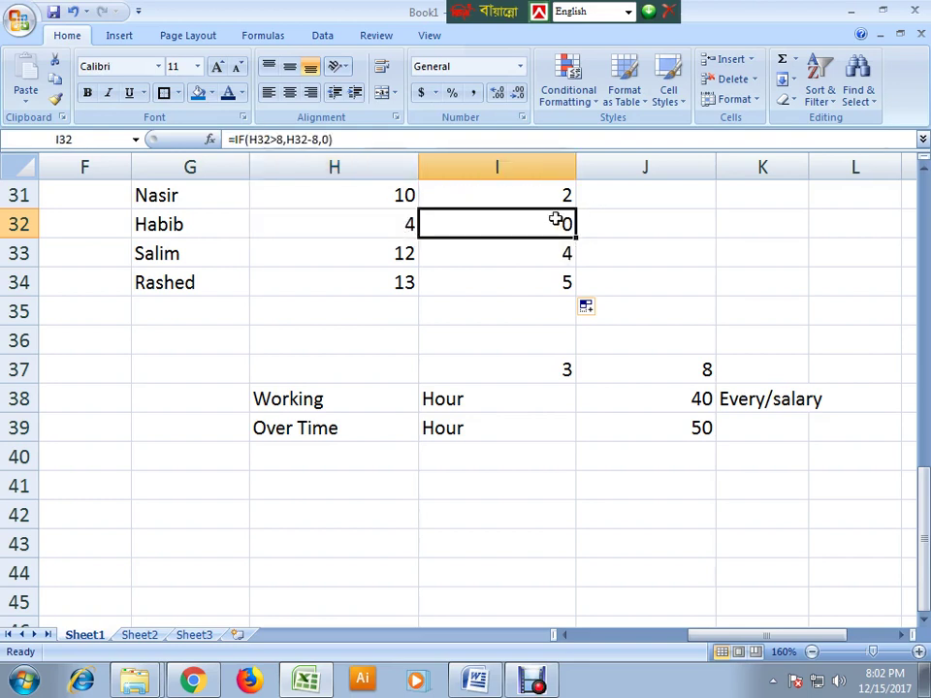
pyautogui.click(548, 194)
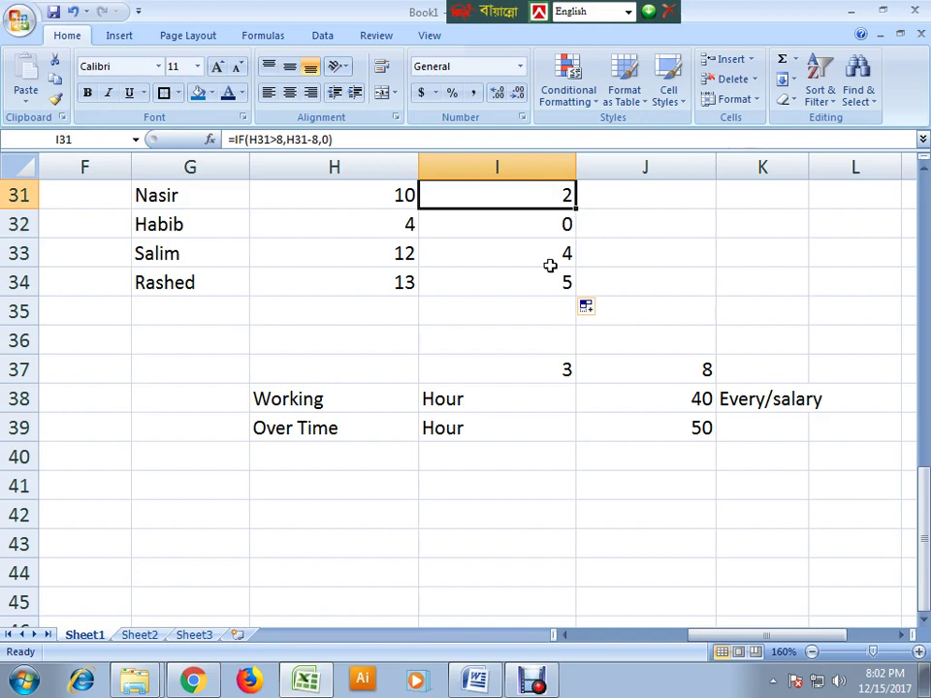
pyautogui.scroll(1, 551, 264)
pyautogui.click(504, 212)
pyautogui.click(539, 357)
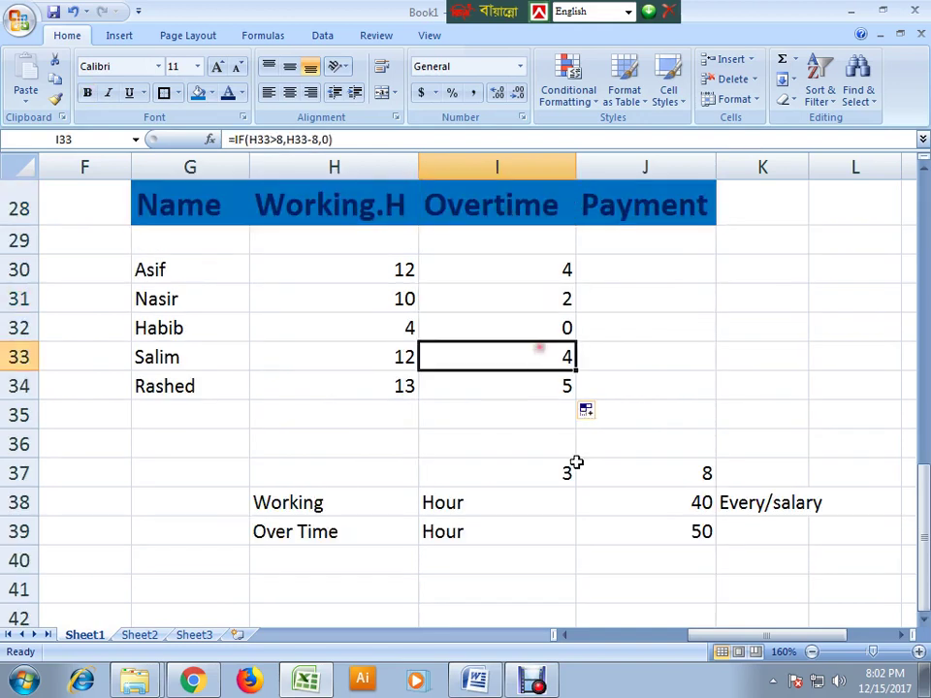
pyautogui.moveTo(353, 501); pyautogui.dragTo(728, 561)
pyautogui.click(558, 412)
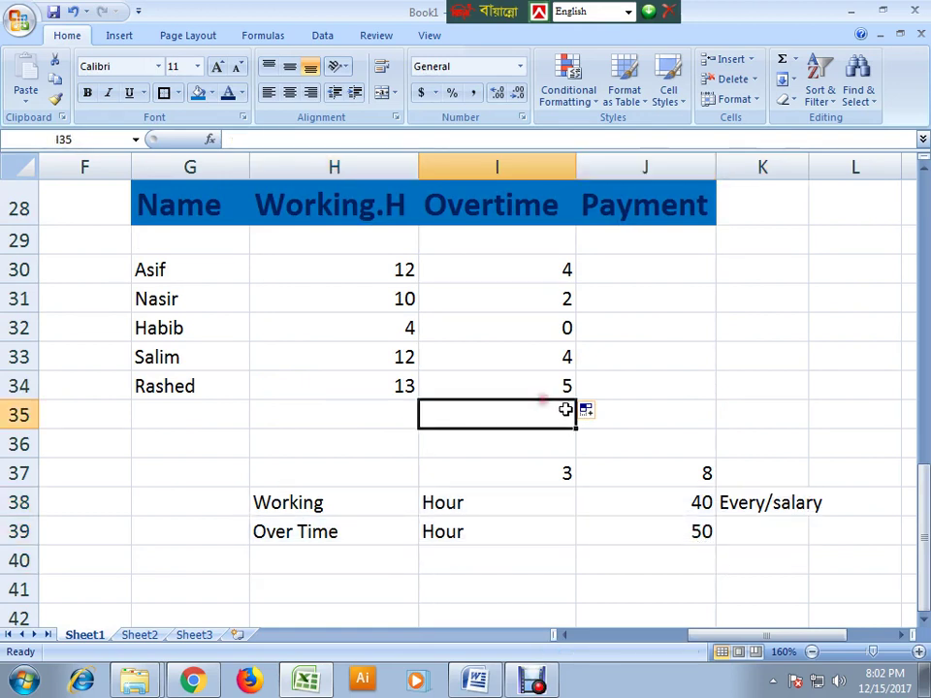
pyautogui.click(615, 265)
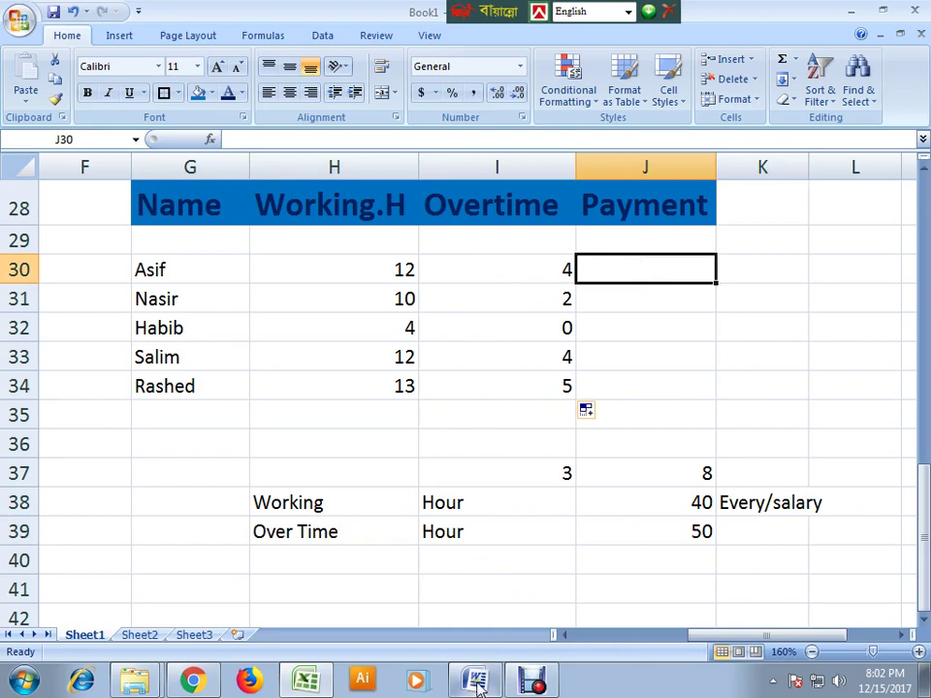
pyautogui.click(405, 272)
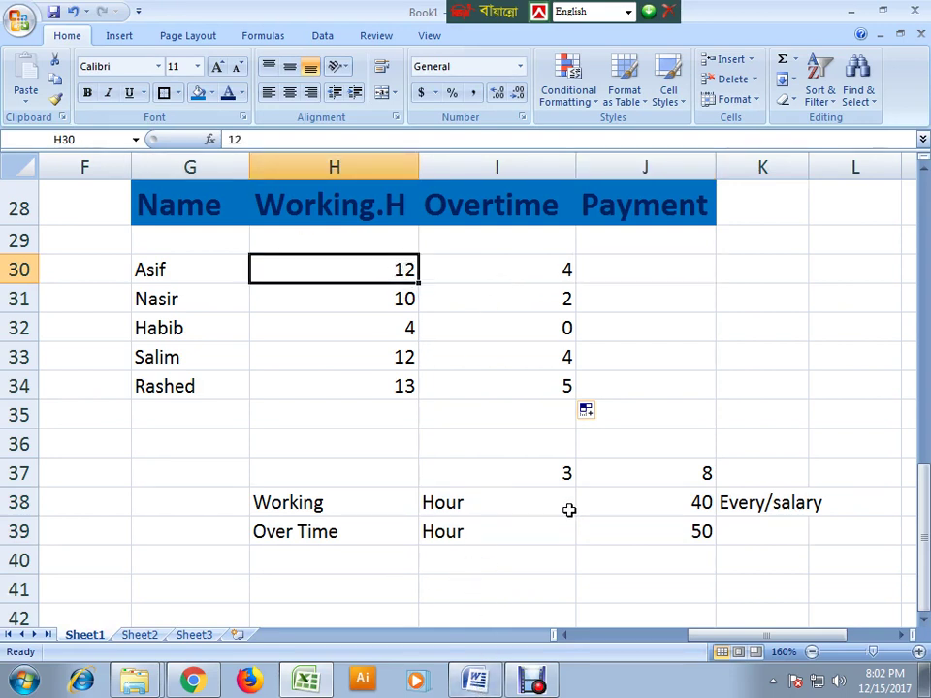
pyautogui.click(667, 505)
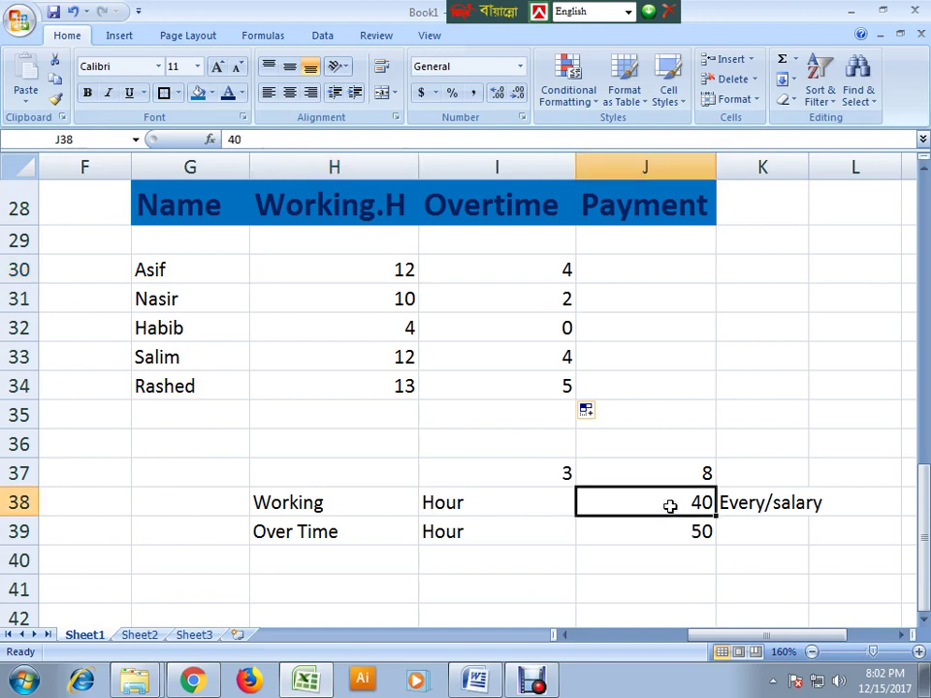
pyautogui.click(409, 273)
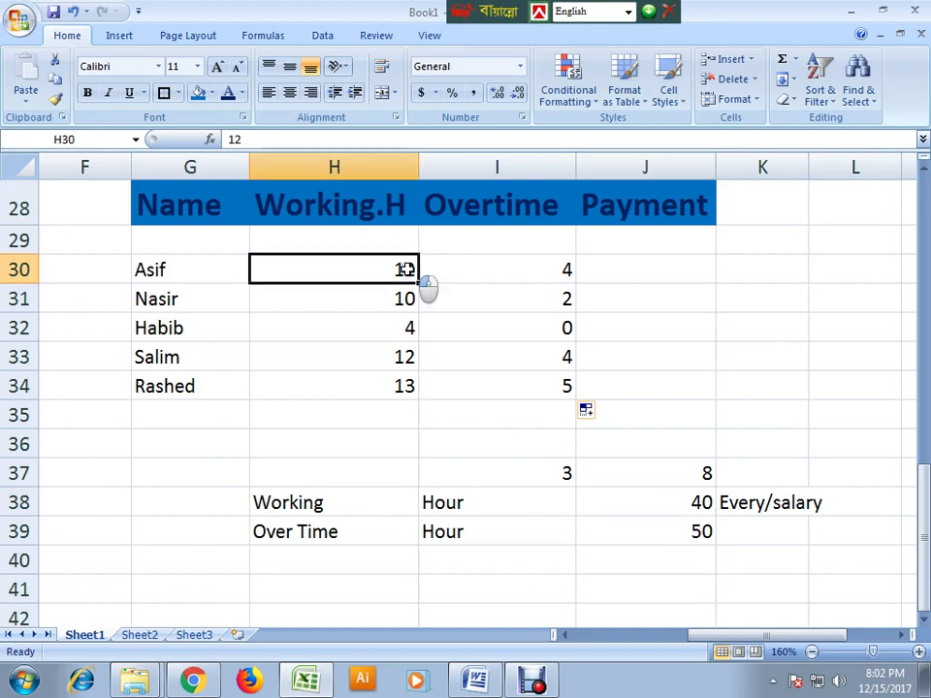
pyautogui.click(560, 263)
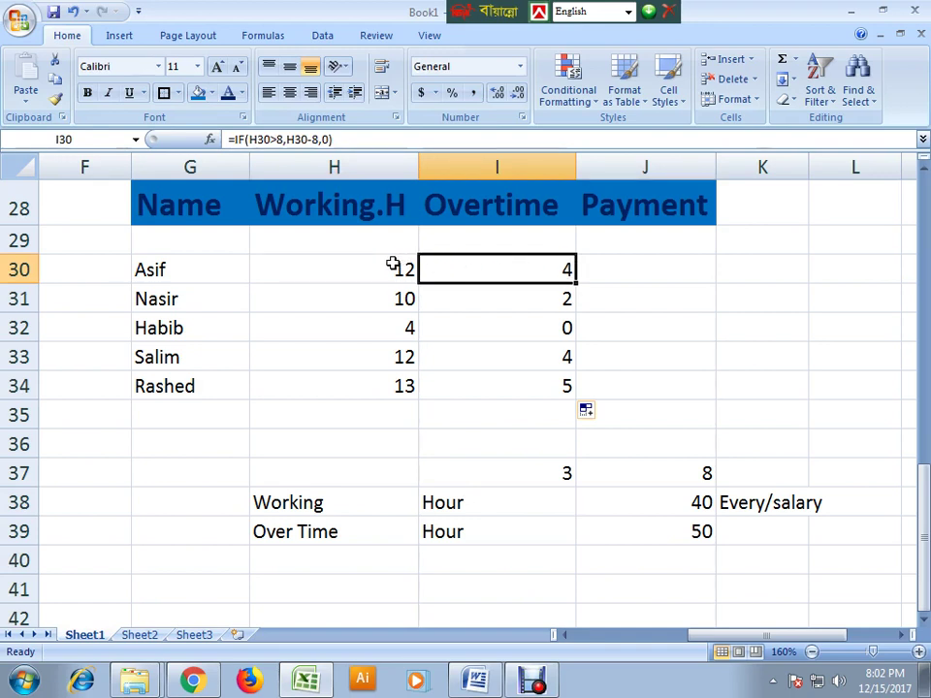
pyautogui.click(636, 270)
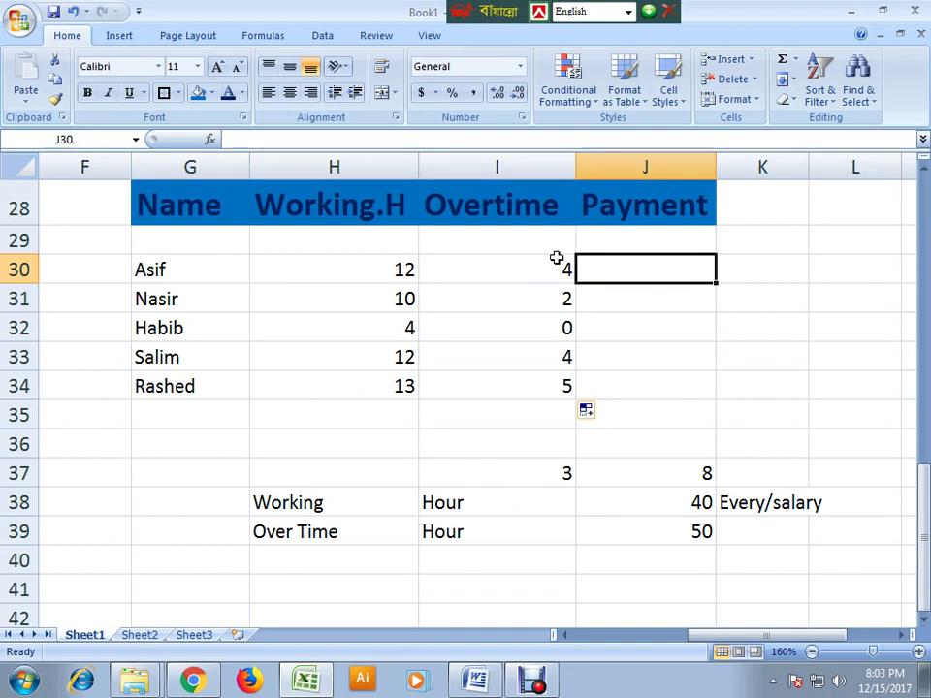
# - Type =if(I30>0,I30*50+8*40, into J30, leaving the final argument to add
pyautogui.doubleClick(623, 268)
pyautogui.write('=')
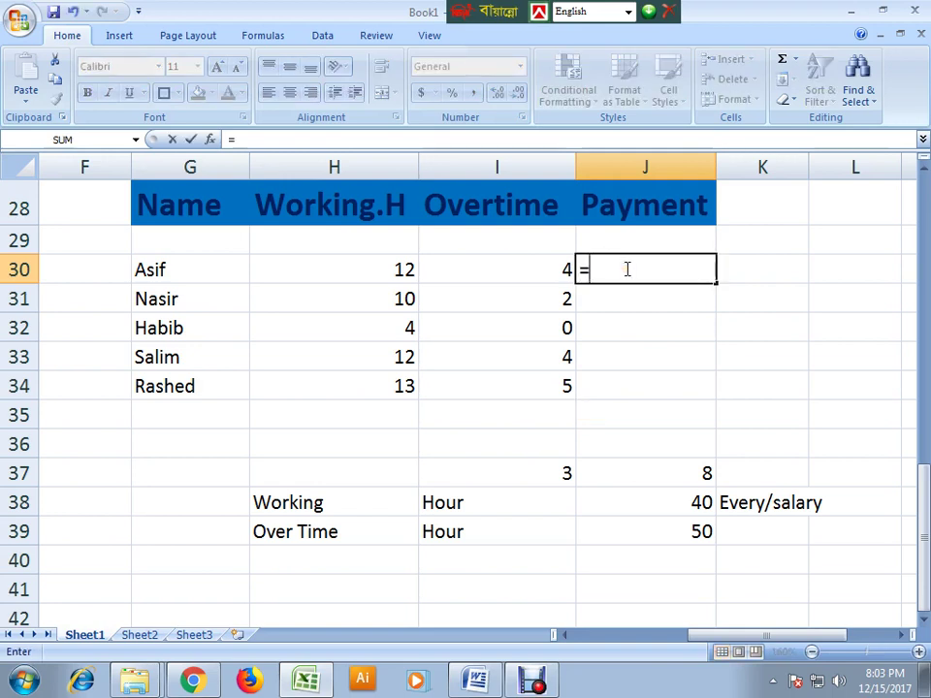
pyautogui.write('if')
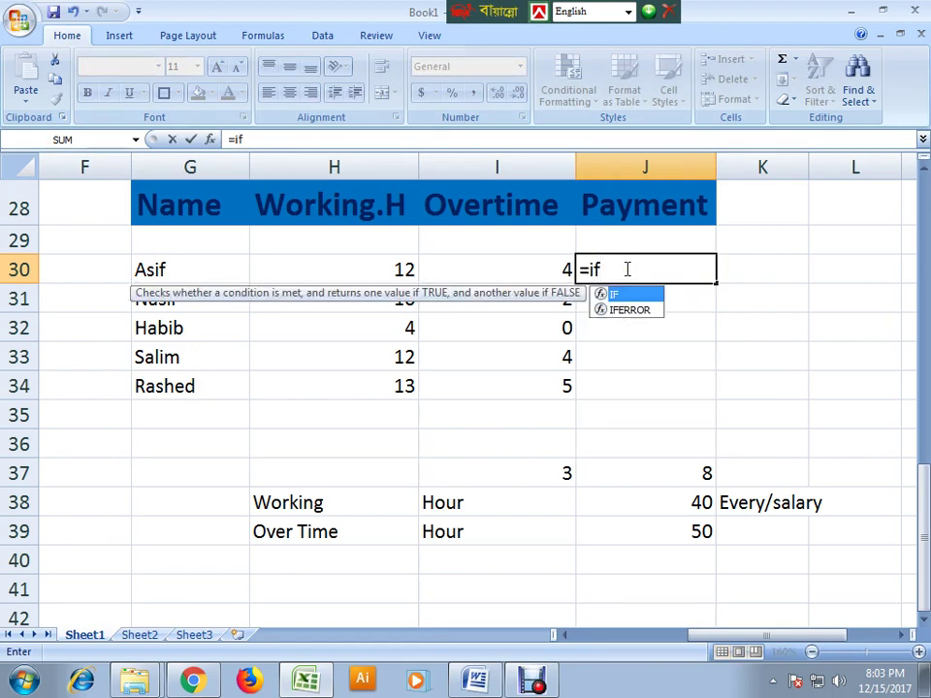
pyautogui.write('(')
pyautogui.click(553, 265)
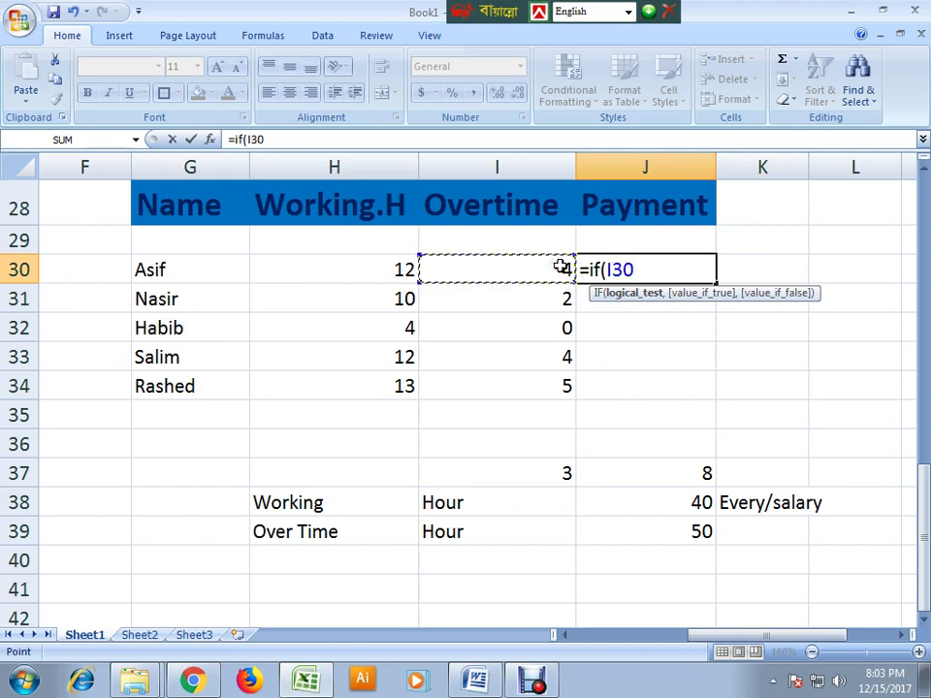
pyautogui.write('>0')
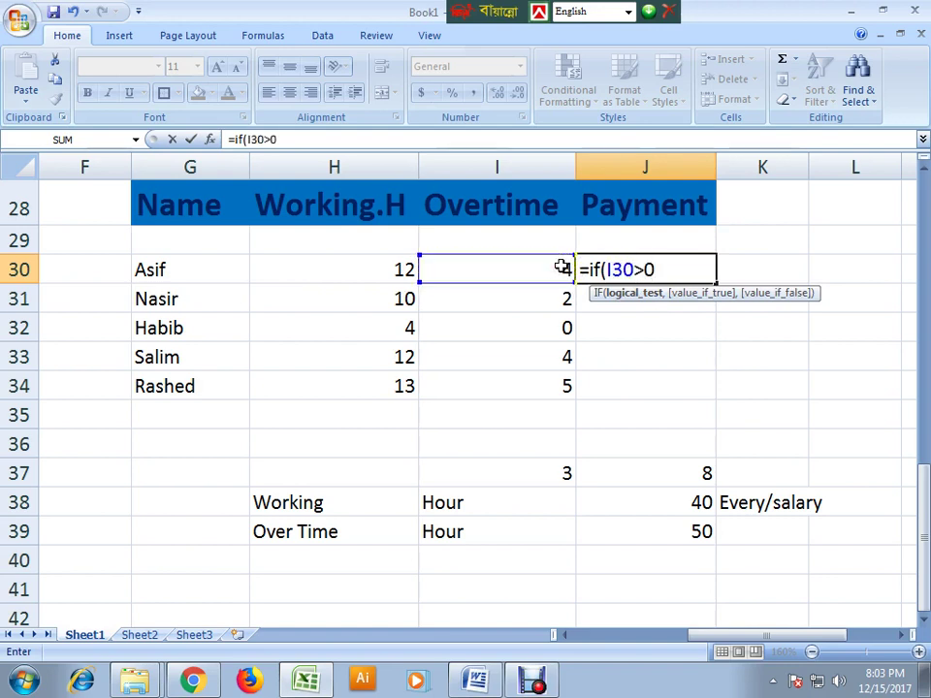
pyautogui.write(',')
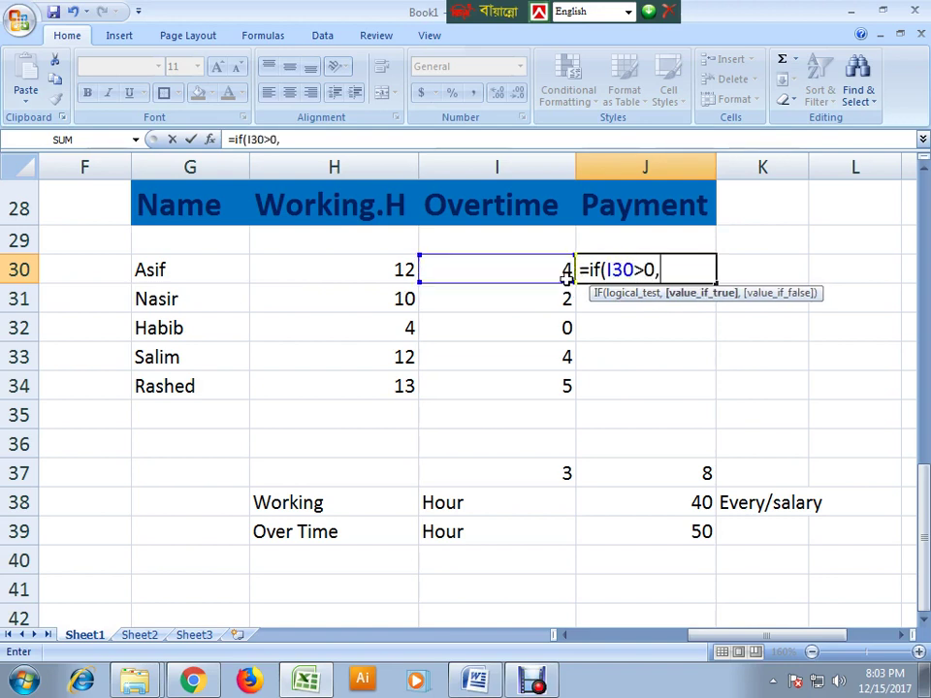
pyautogui.click(538, 270)
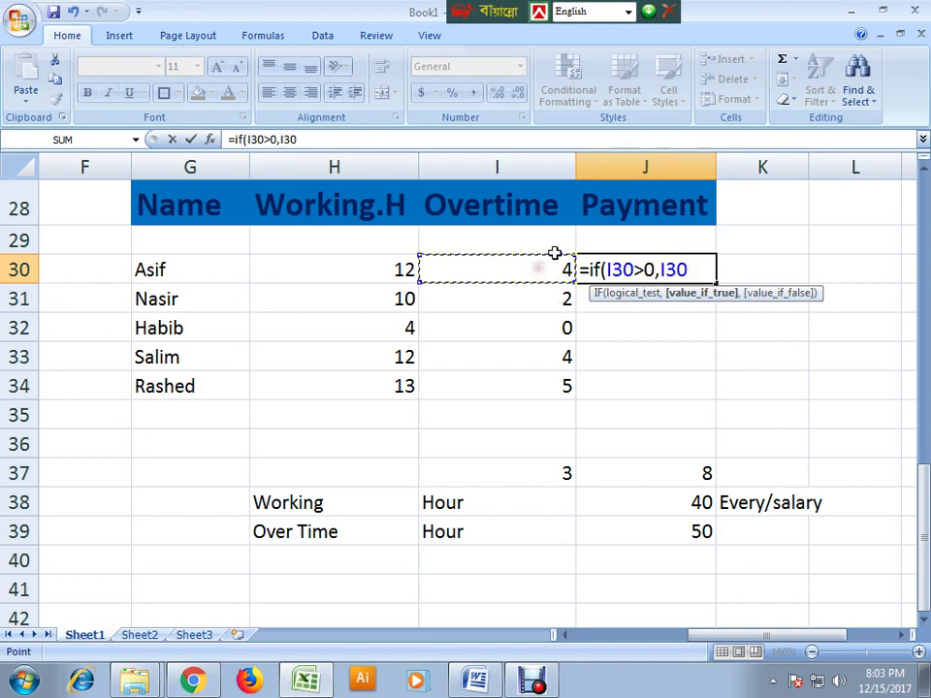
pyautogui.write('*50+')
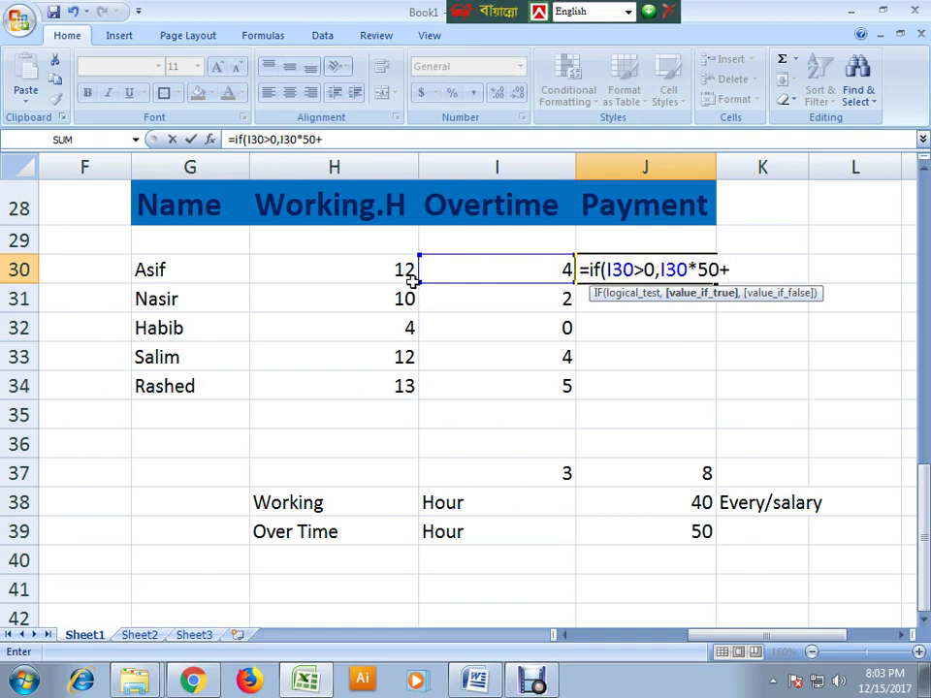
pyautogui.write('8')
pyautogui.write('*40')
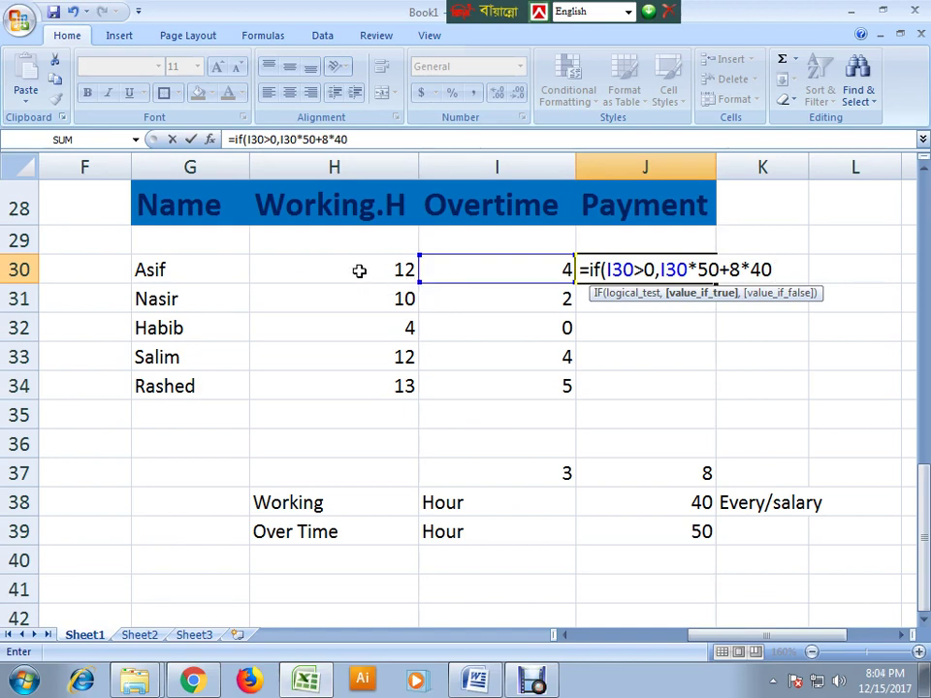
pyautogui.moveTo(776, 271); pyautogui.dragTo(764, 271)
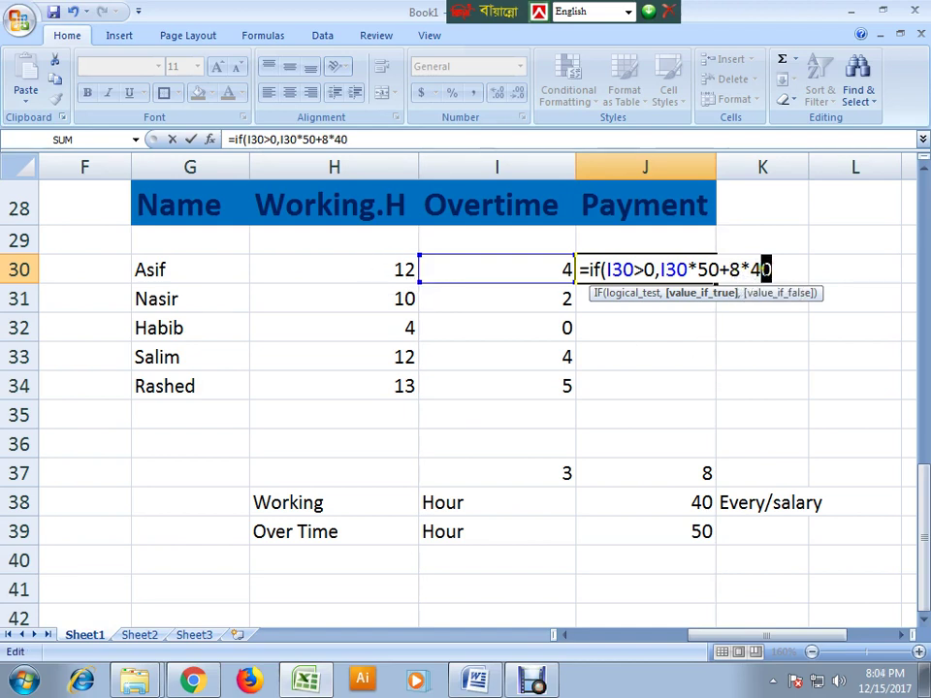
pyautogui.click(776, 270)
pyautogui.write(',')
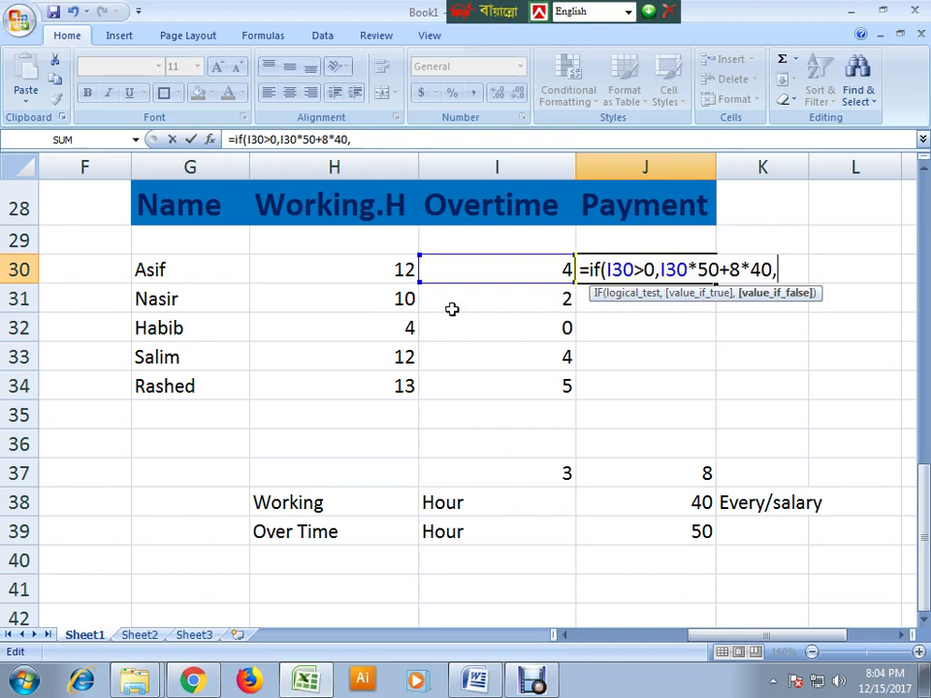
# - Add H30*40 as the false value to complete J30's formula, returning 520
pyautogui.click(384, 273)
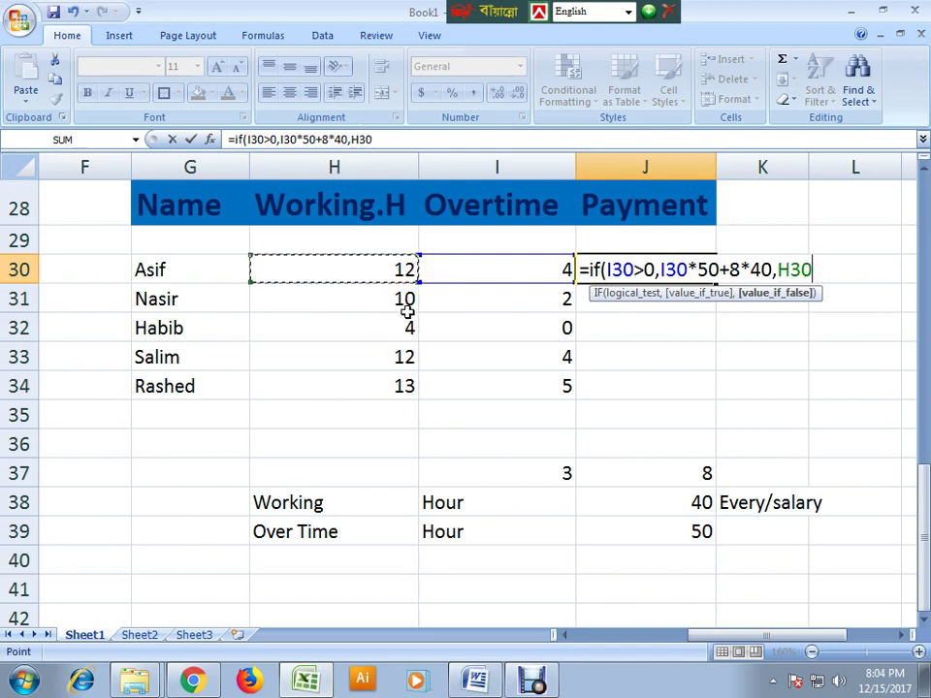
pyautogui.write('*40')
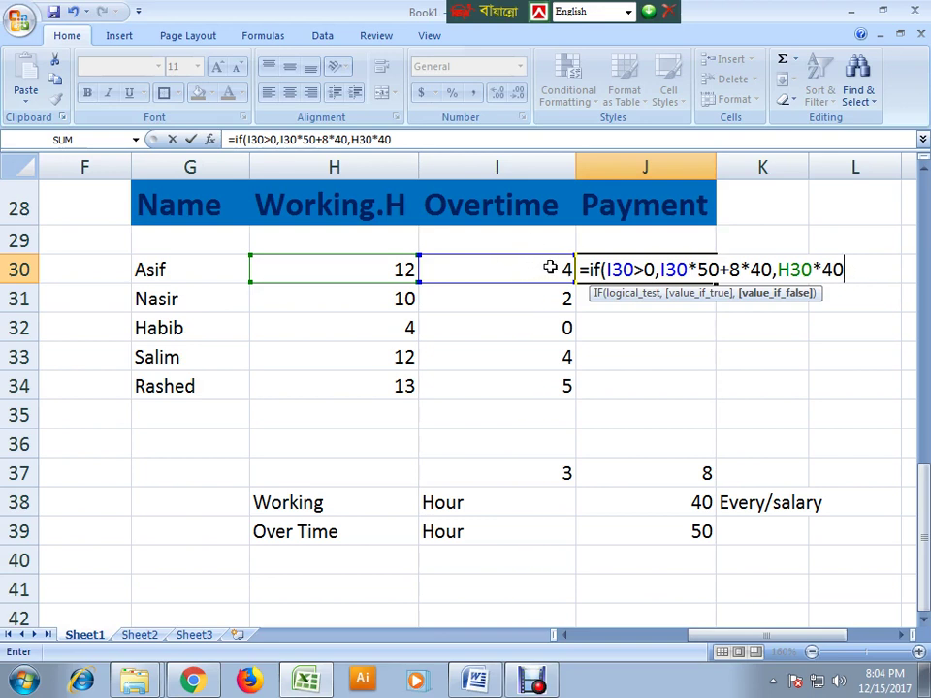
pyautogui.moveTo(774, 271); pyautogui.dragTo(611, 270)
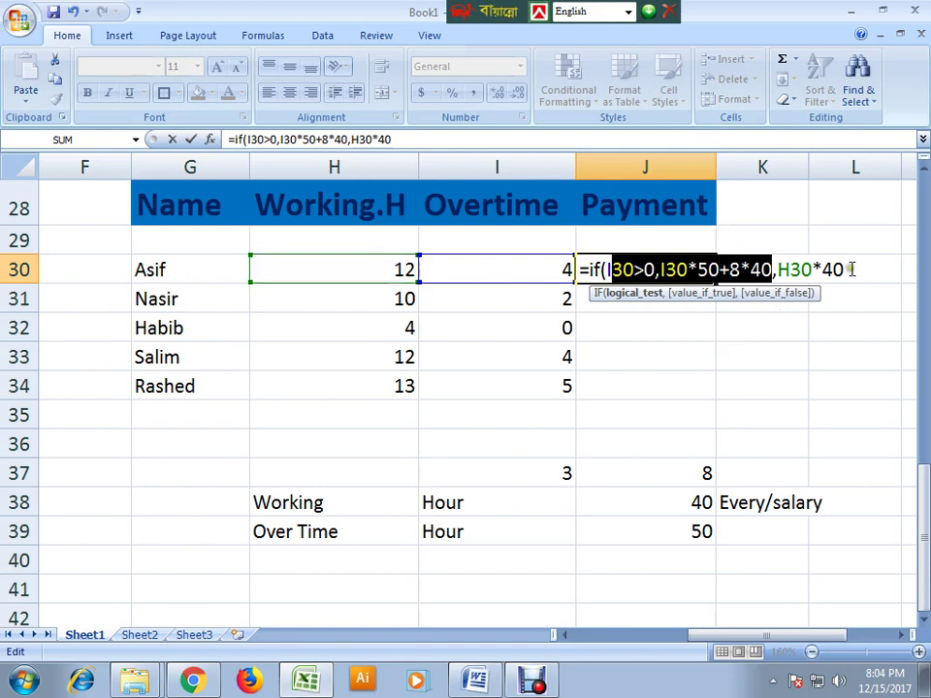
pyautogui.click(908, 264)
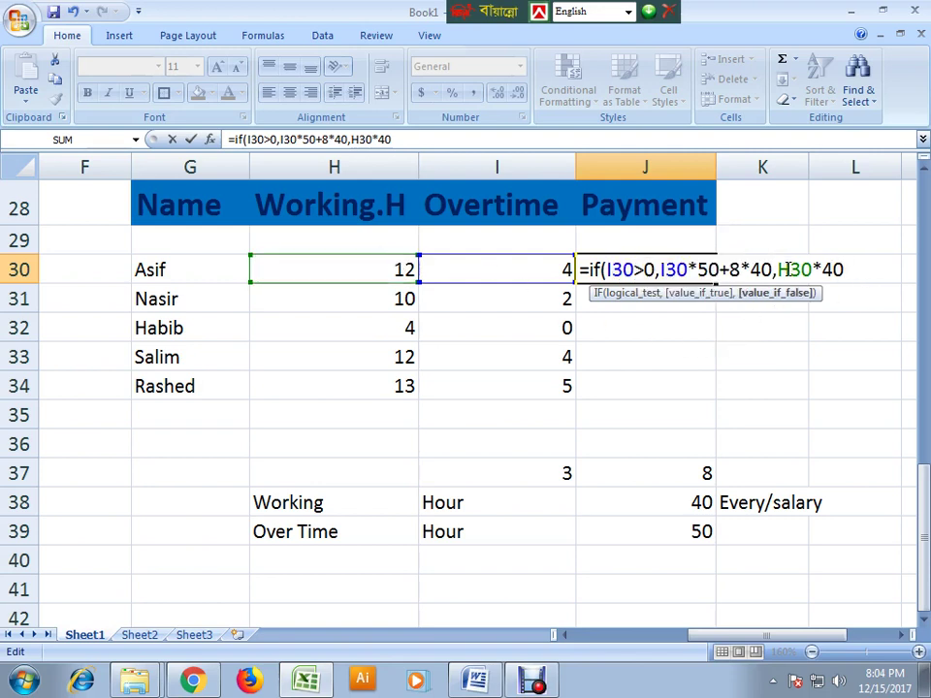
pyautogui.press('Return')
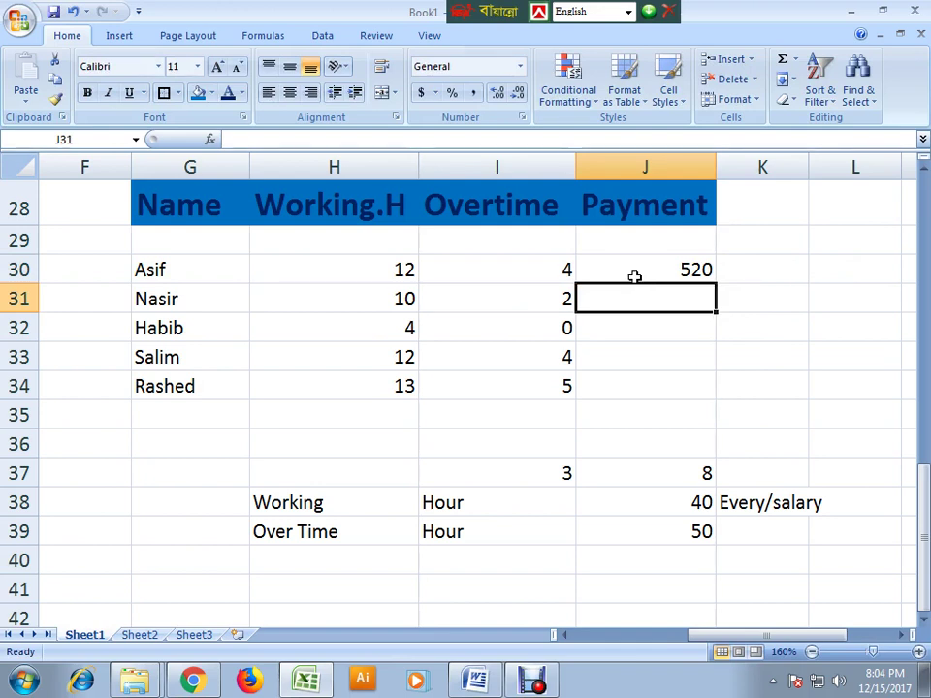
pyautogui.click(708, 273)
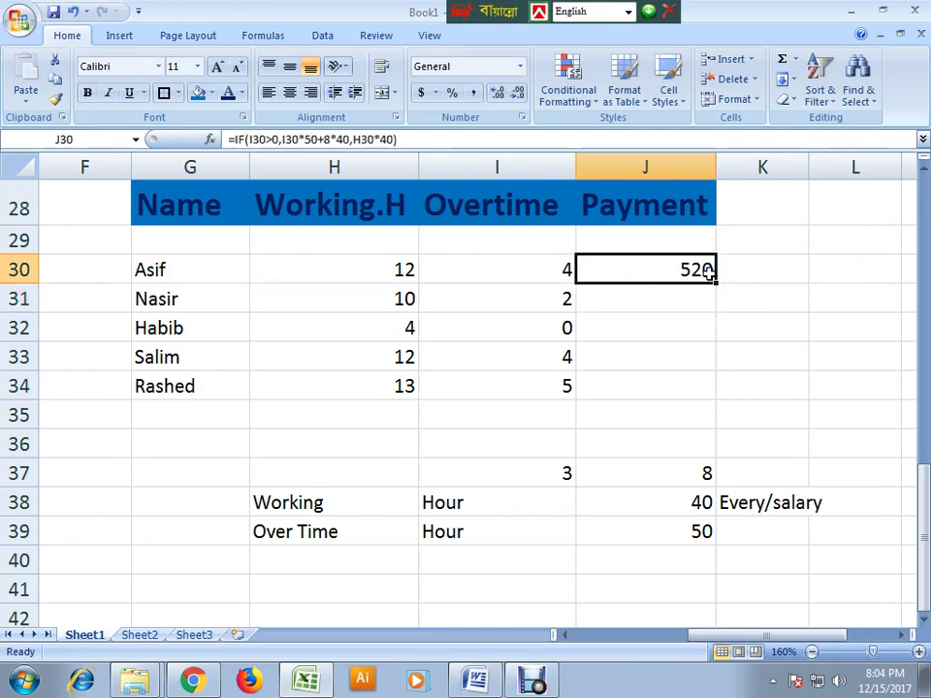
pyautogui.click(402, 272)
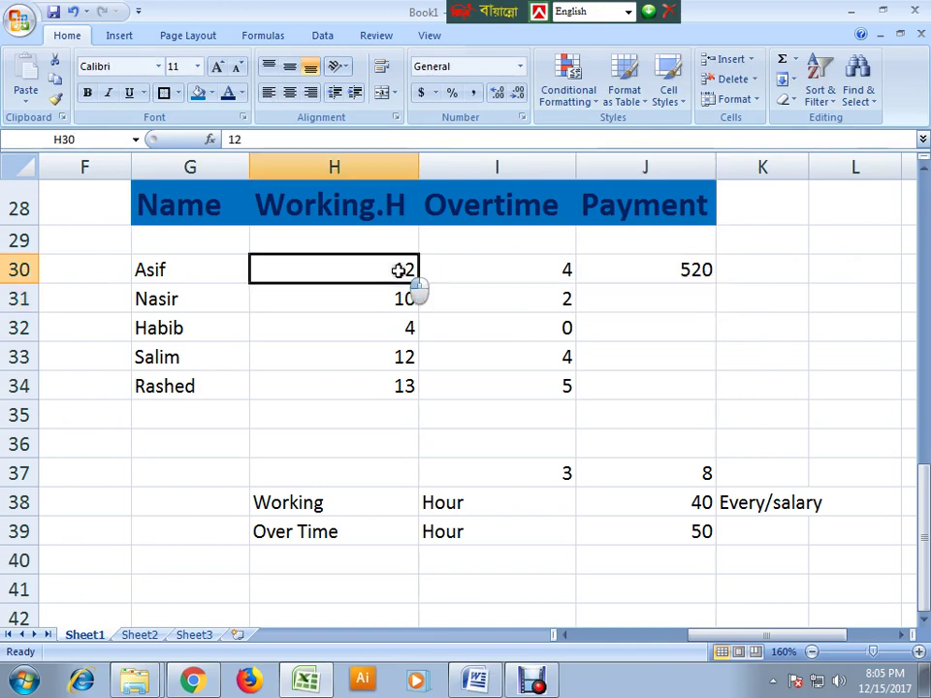
pyautogui.click(558, 270)
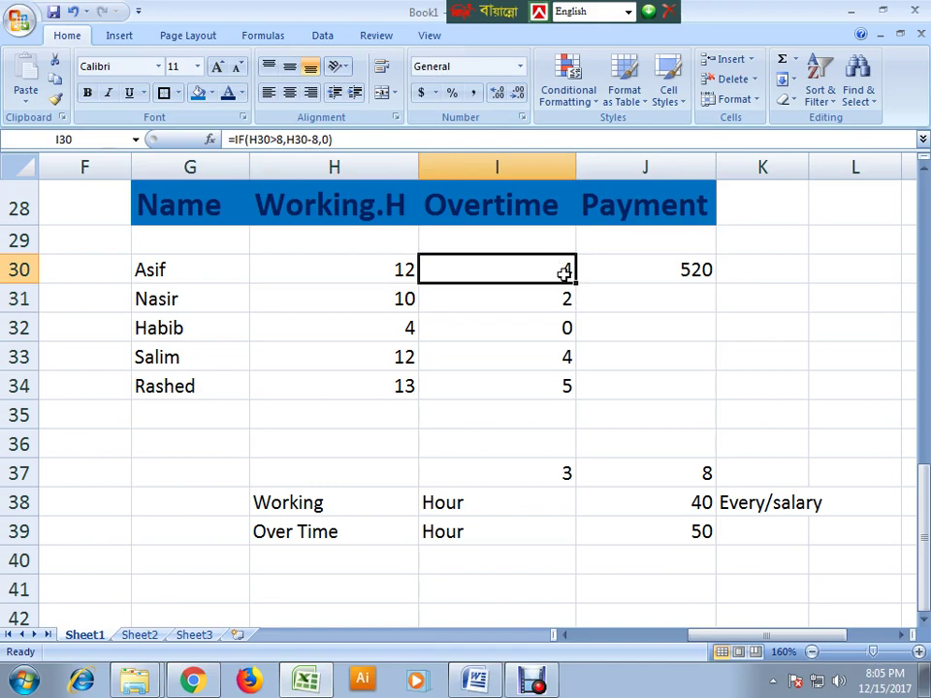
pyautogui.click(531, 679)
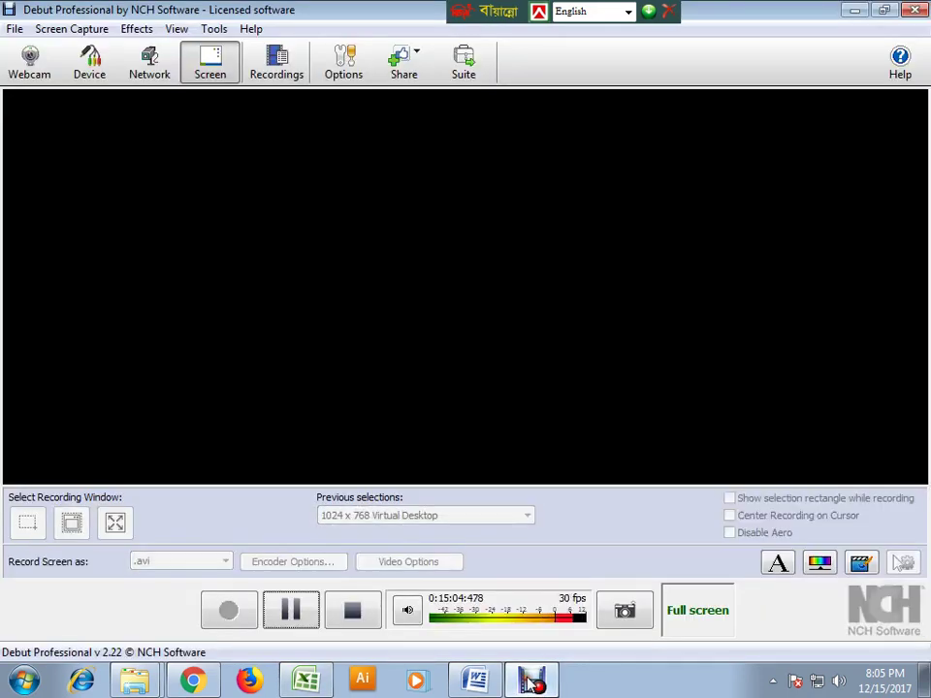
pyautogui.click(291, 611)
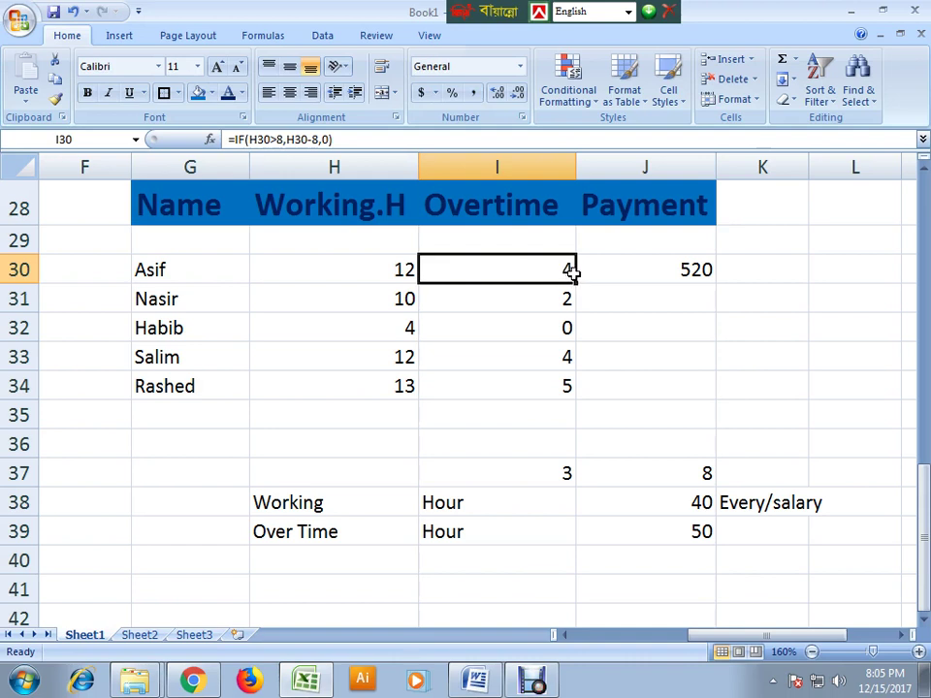
# - Fill J30's payment formula down to J34 and check Nasir's and Habib's rows
pyautogui.click(694, 270)
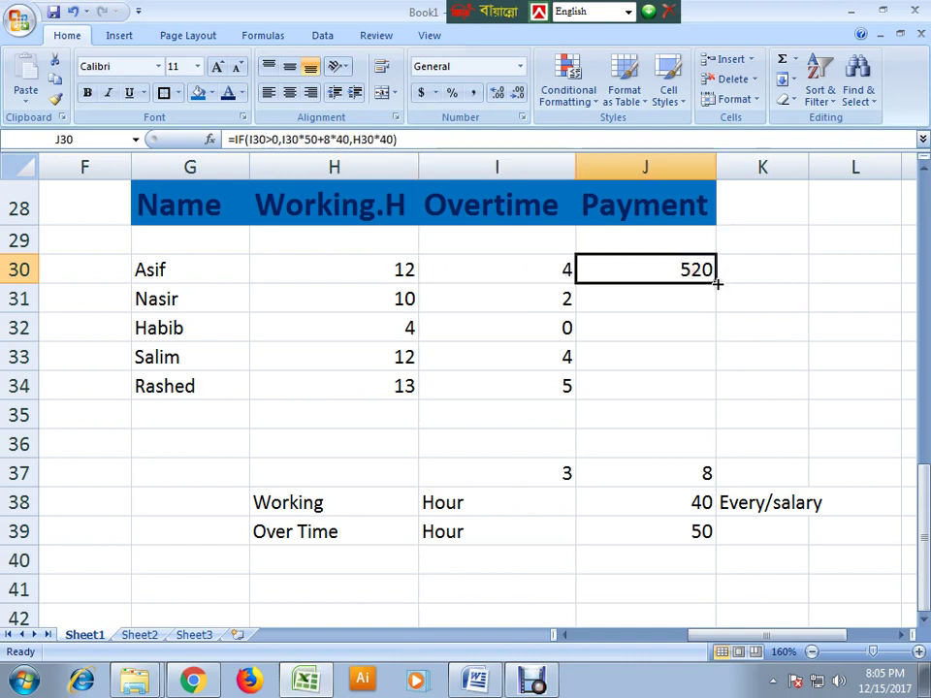
pyautogui.moveTo(717, 282); pyautogui.dragTo(725, 401)
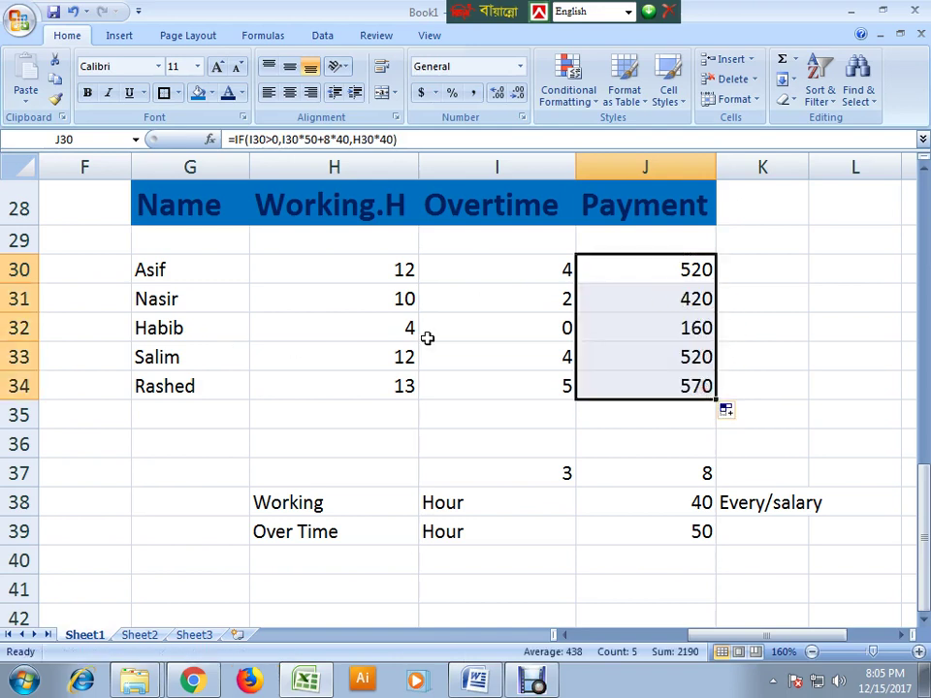
pyautogui.click(401, 298)
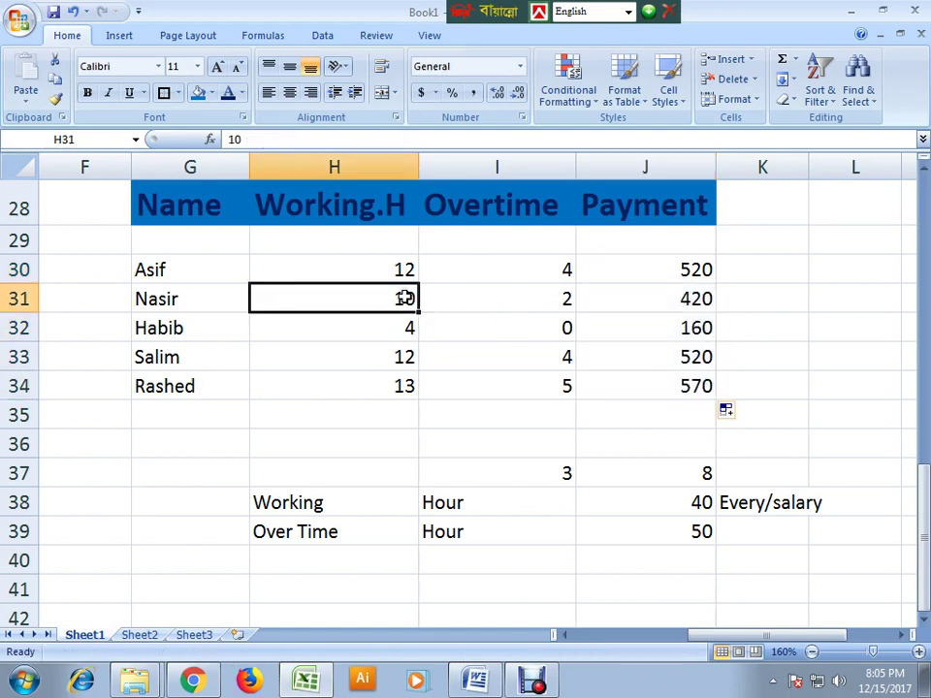
pyautogui.click(504, 306)
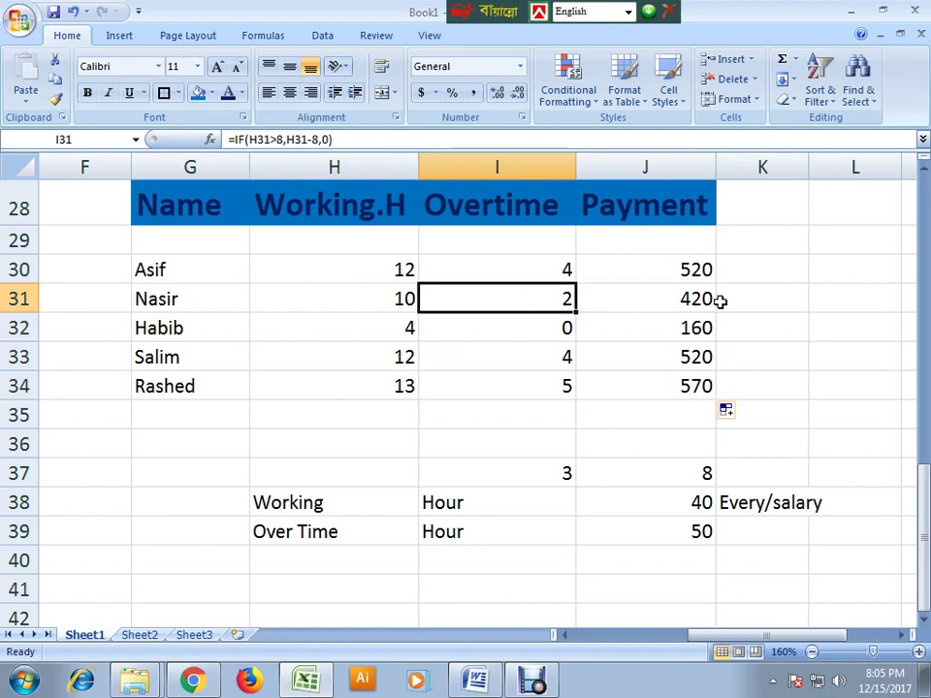
pyautogui.click(411, 327)
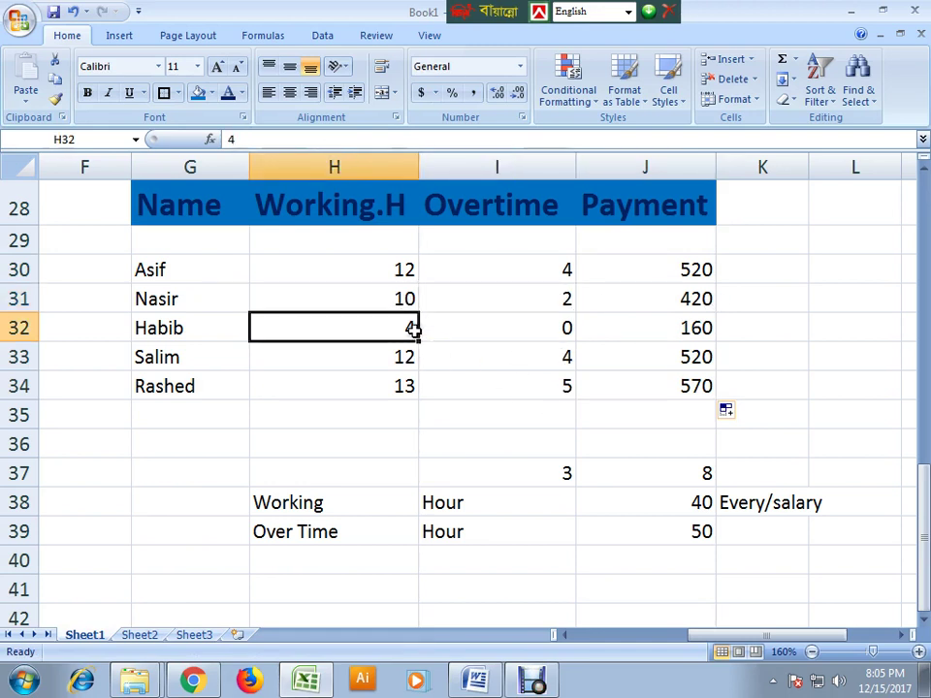
pyautogui.click(700, 326)
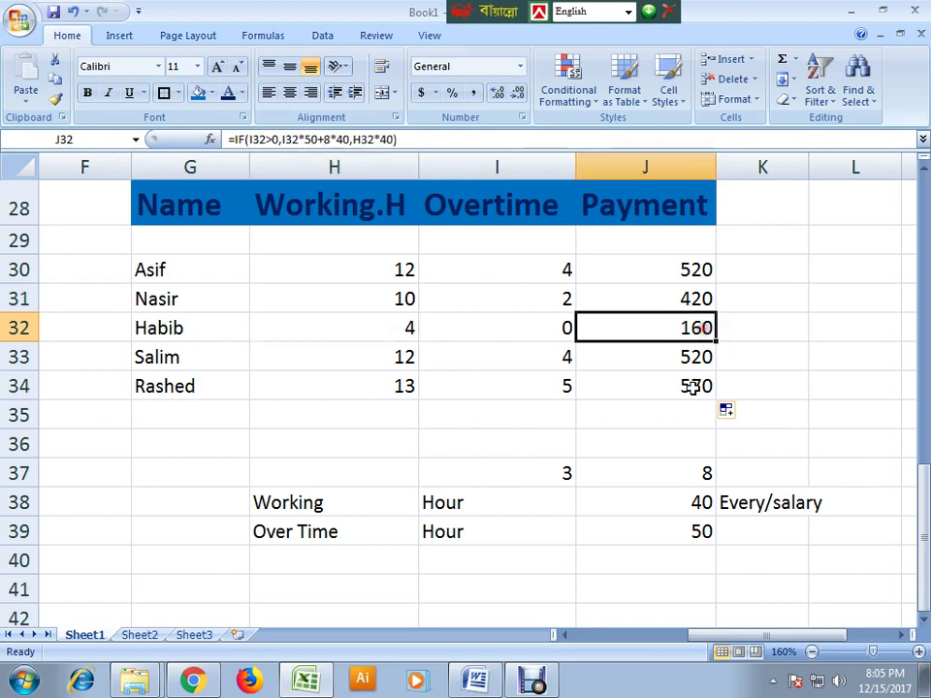
# - Delete the scratch numbers in G37:K39 below the table
pyautogui.click(761, 444)
pyautogui.moveTo(194, 473); pyautogui.dragTo(767, 548)
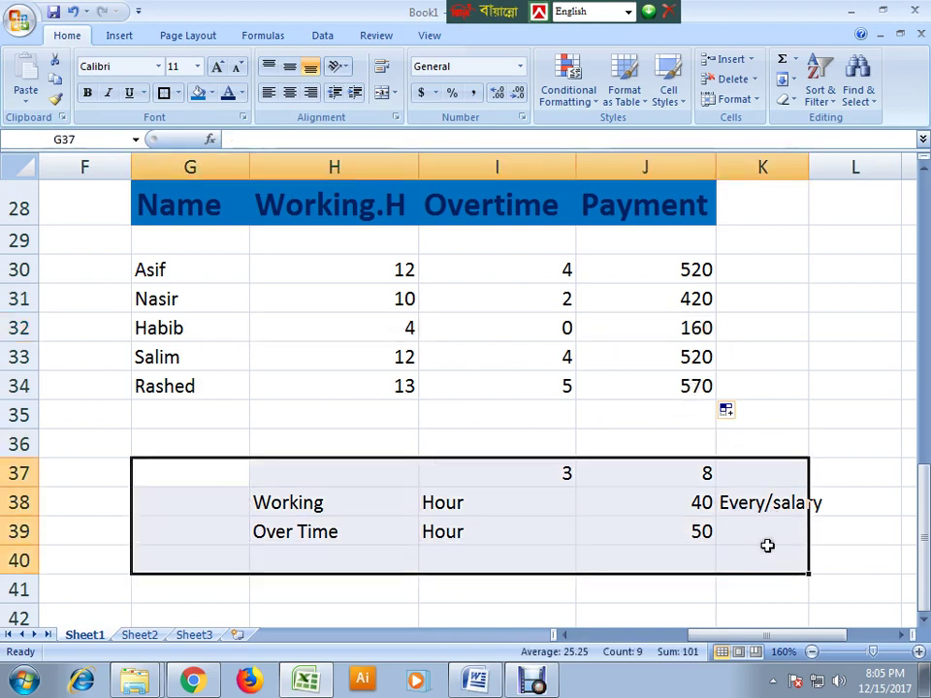
pyautogui.press('Delete')
pyautogui.click(746, 448)
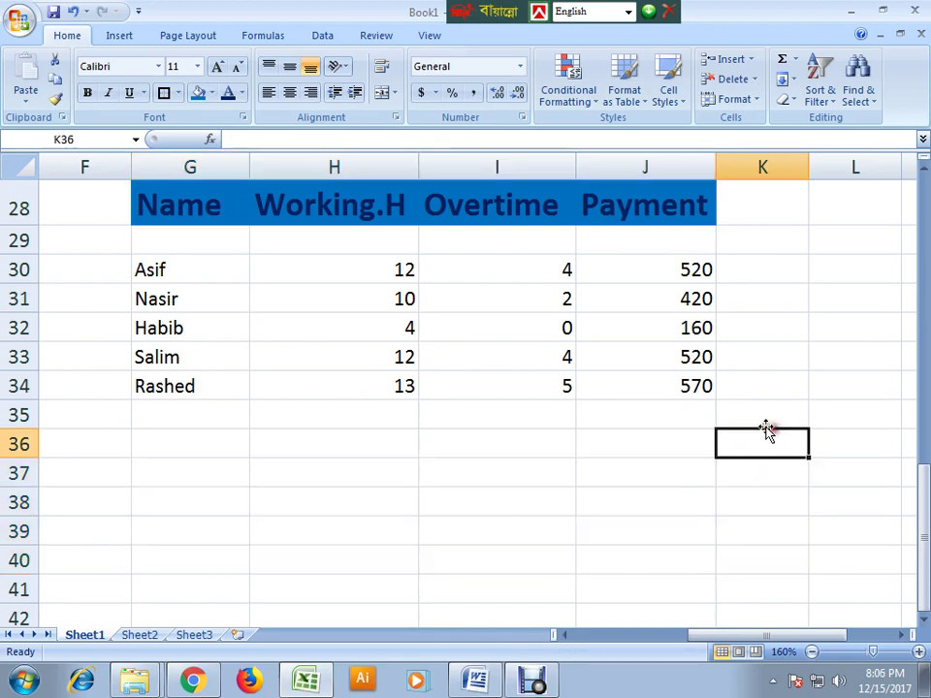
pyautogui.click(625, 530)
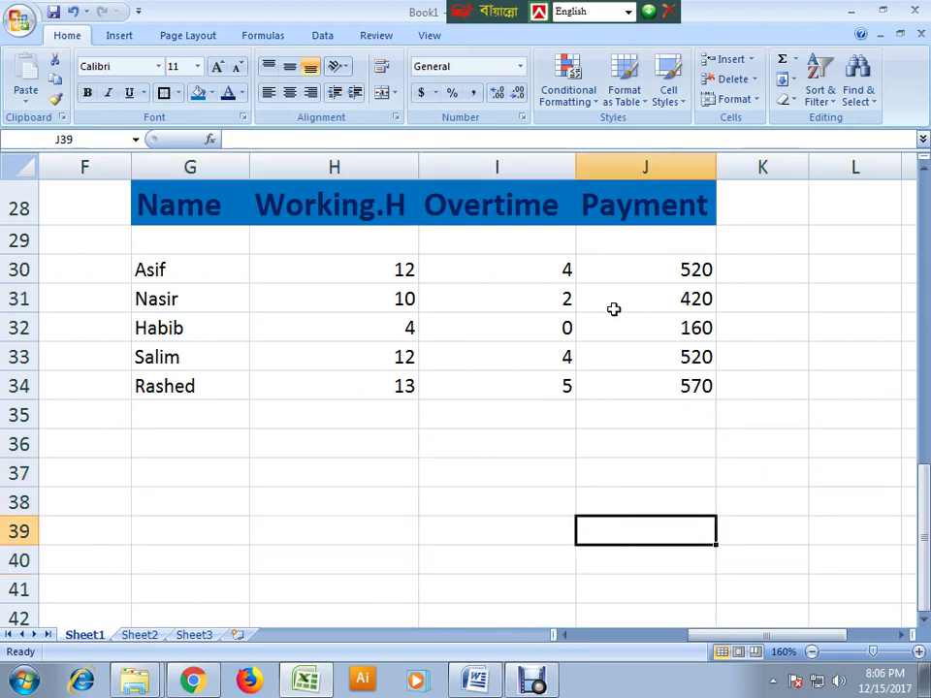
pyautogui.click(669, 269)
pyautogui.doubleClick(669, 272)
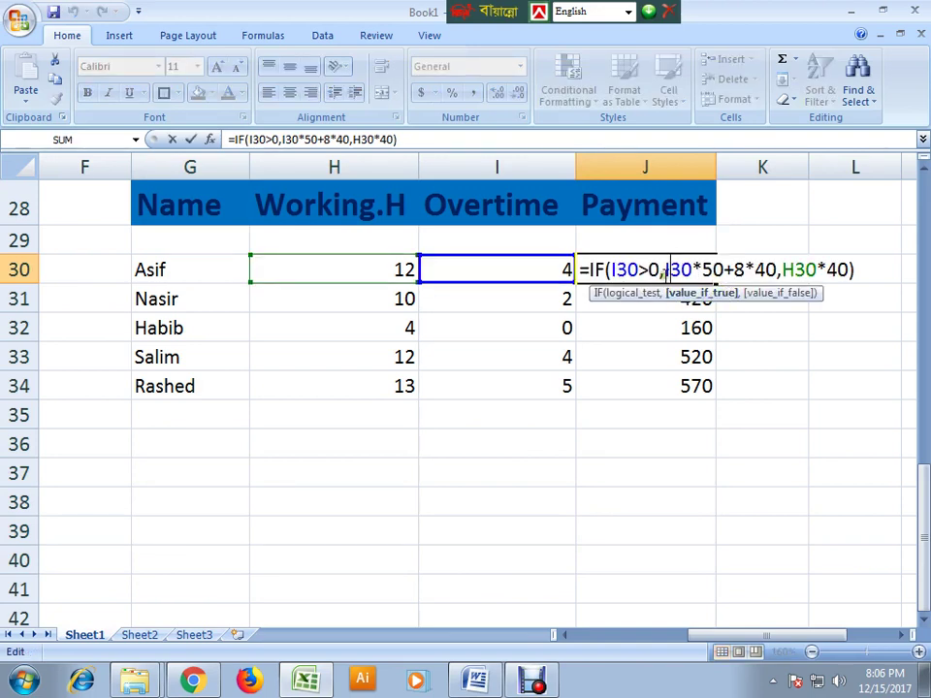
pyautogui.moveTo(666, 273); pyautogui.dragTo(789, 291)
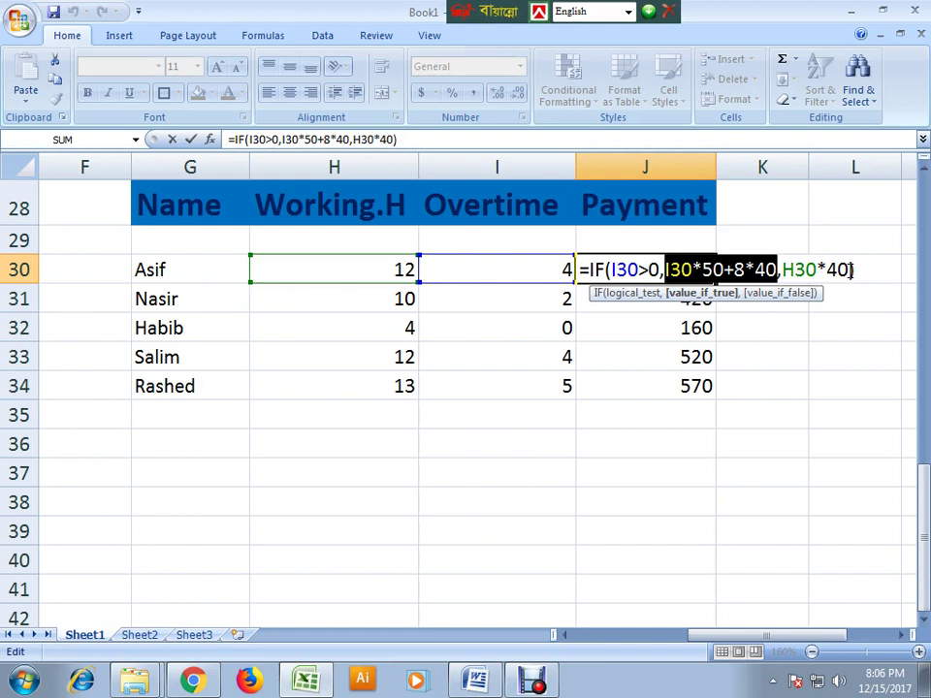
pyautogui.press('Return')
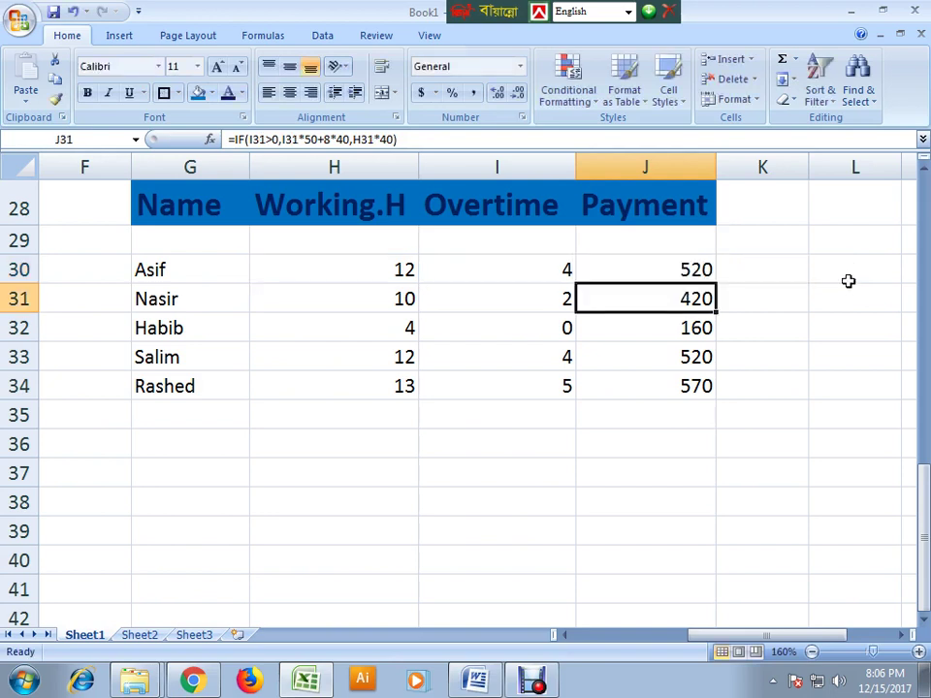
pyautogui.click(664, 268)
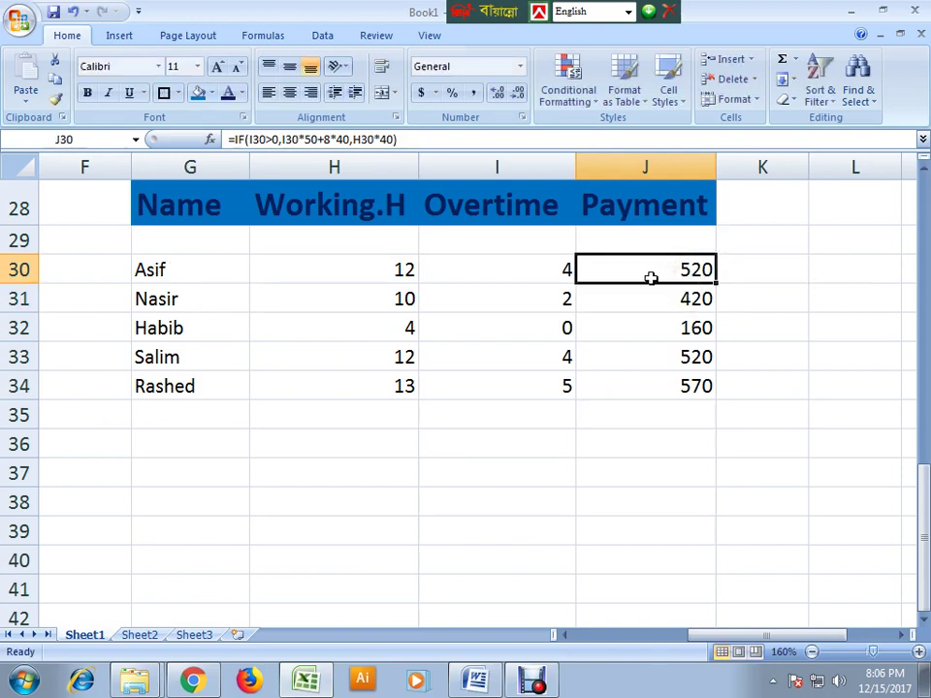
pyautogui.click(656, 386)
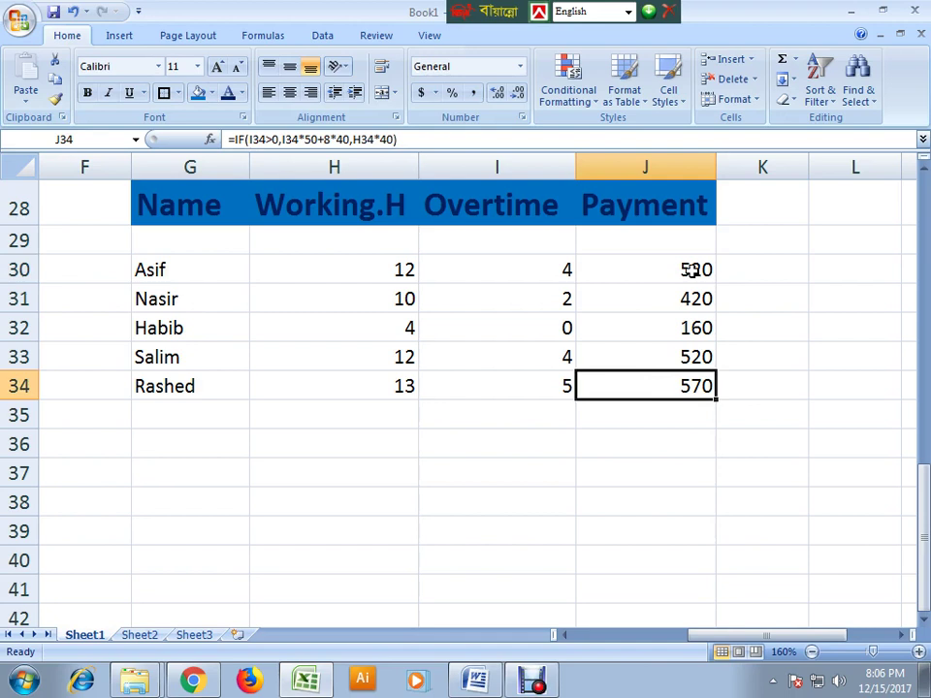
pyautogui.click(674, 327)
pyautogui.click(688, 269)
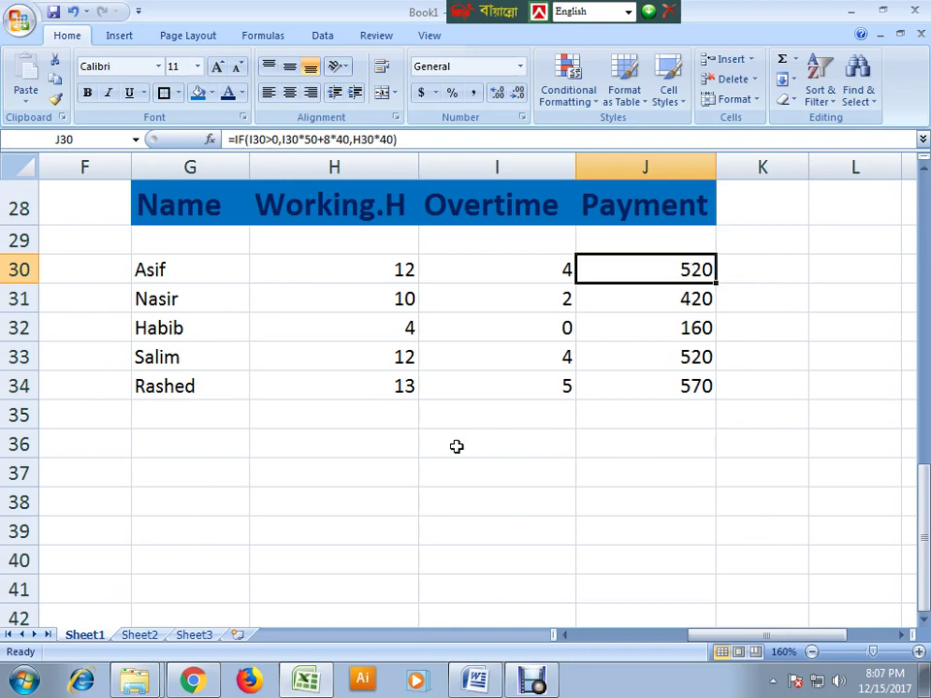
# - Glance at the empty Sheet2 and Sheet3, then return to Sheet1's wage table
pyautogui.click(143, 636)
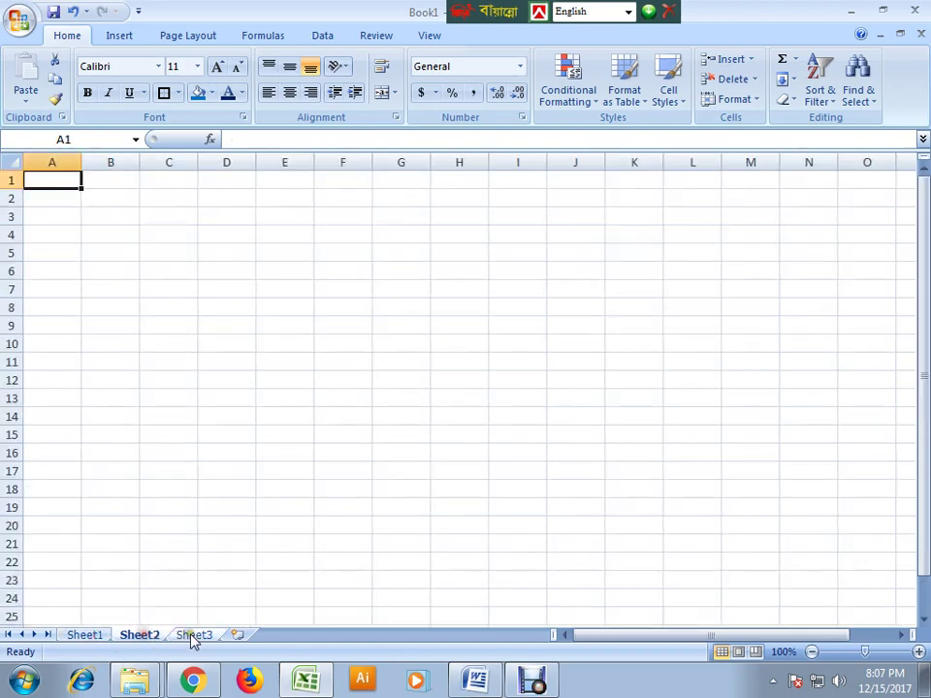
pyautogui.click(193, 637)
pyautogui.click(85, 636)
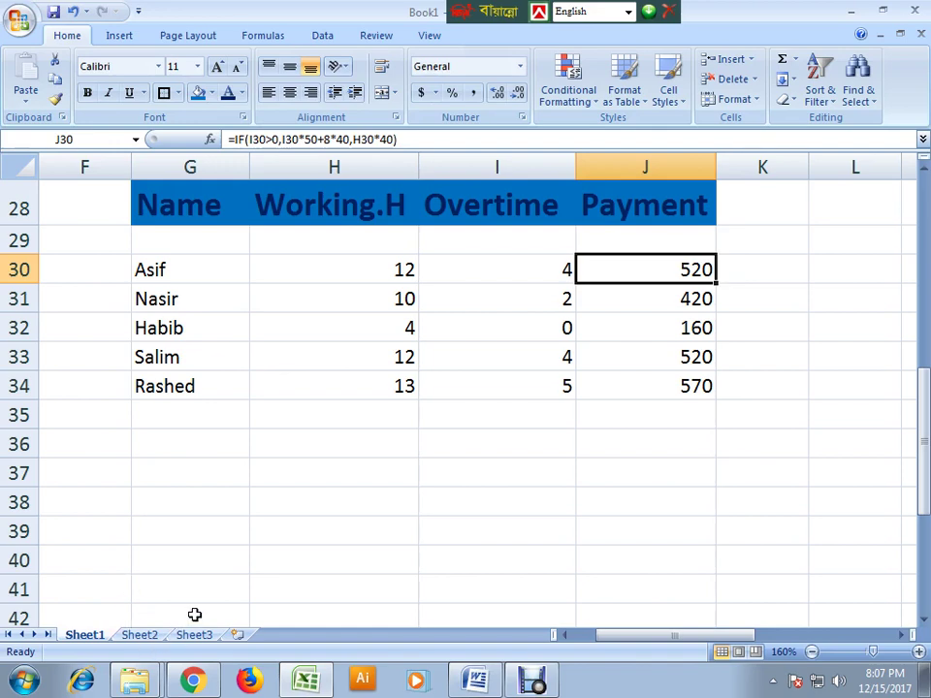
pyautogui.scroll(1, 207, 408)
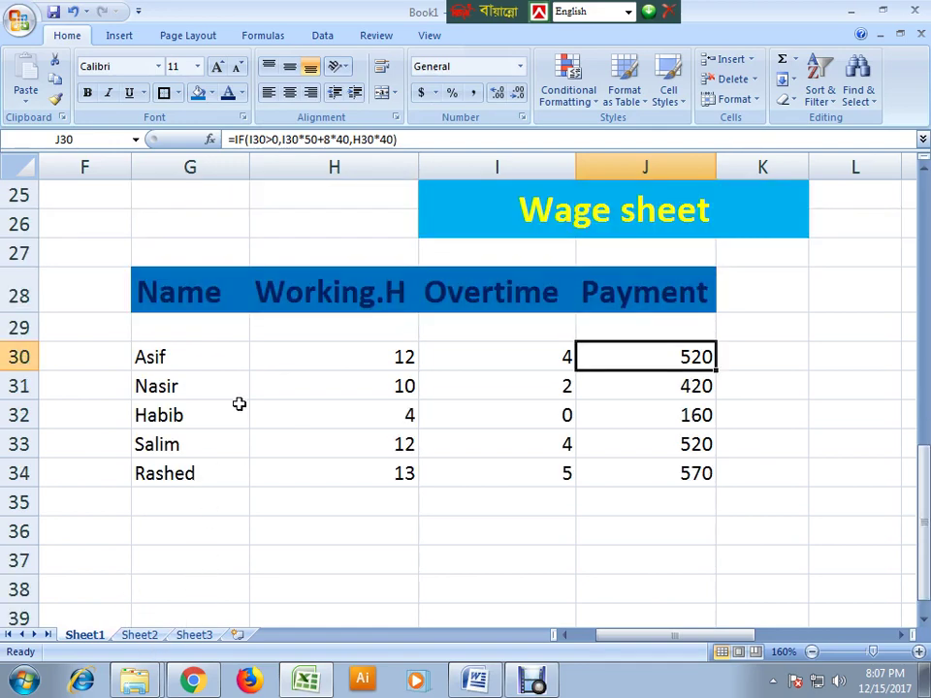
pyautogui.scroll(1, 238, 403)
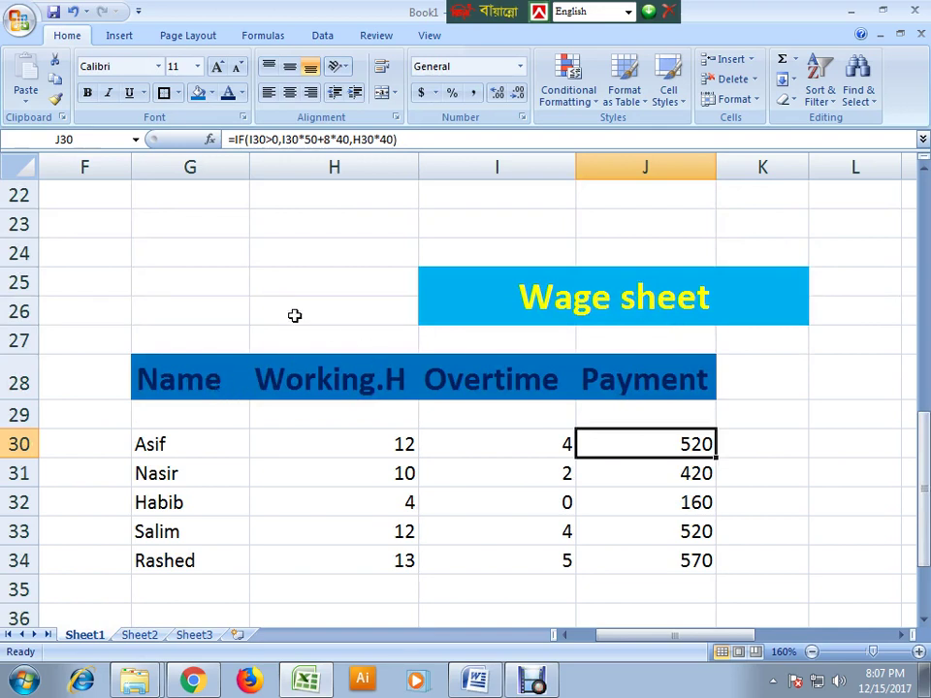
# - Enter the date 1/1/2017 in cell G25 above the wage table
pyautogui.click(153, 285)
pyautogui.write('1')
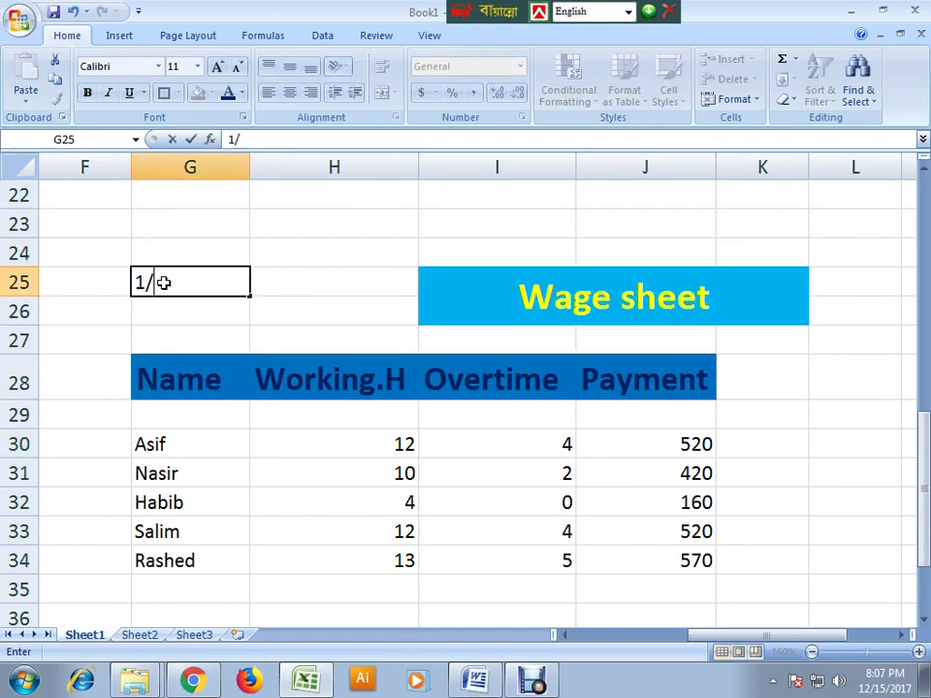
pyautogui.write('/1/2017')
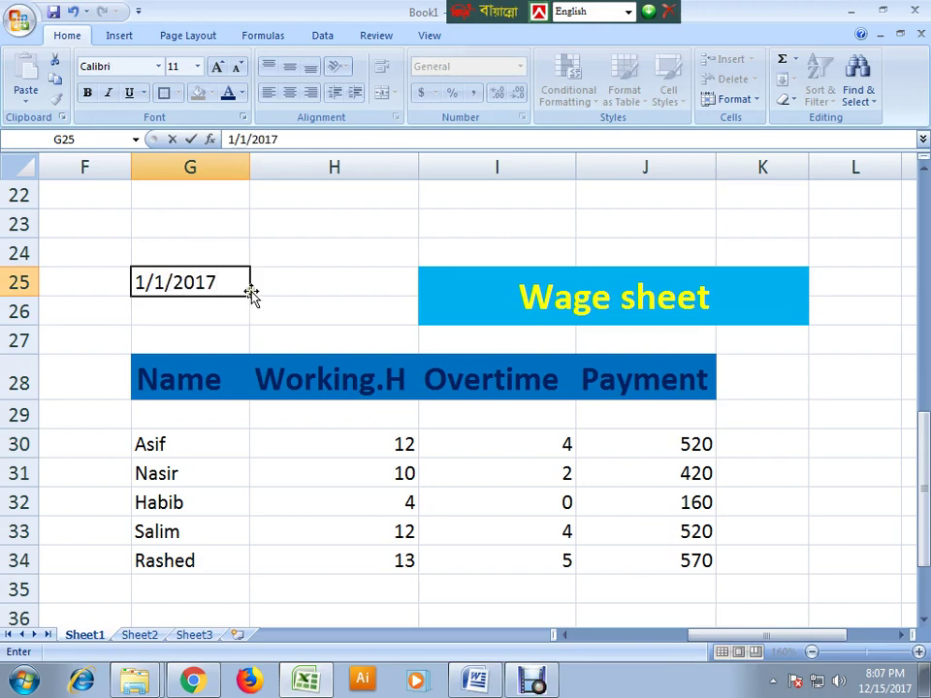
pyautogui.click(265, 464)
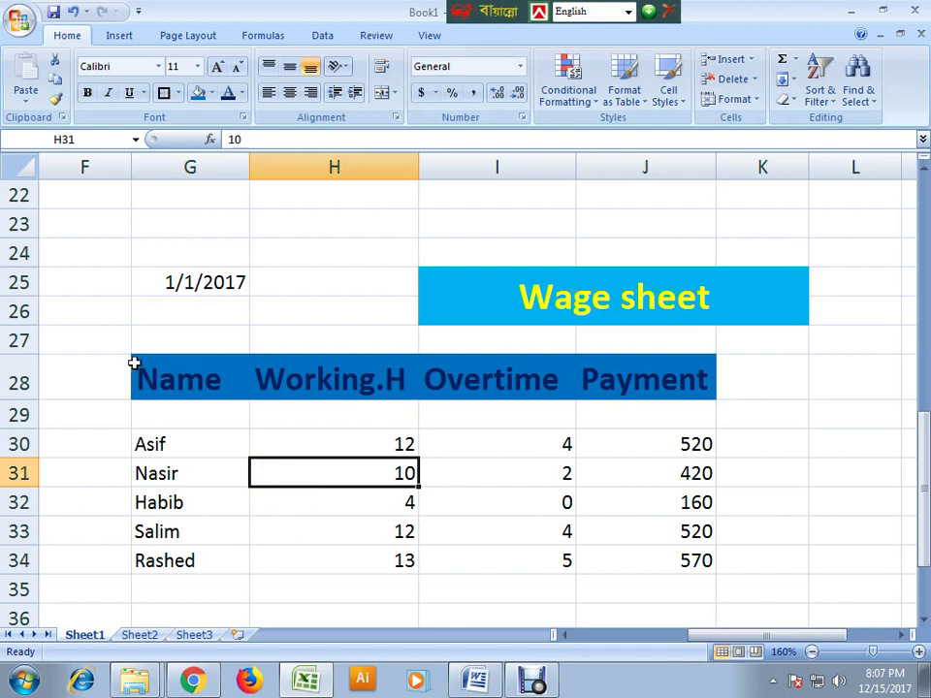
pyautogui.click(153, 284)
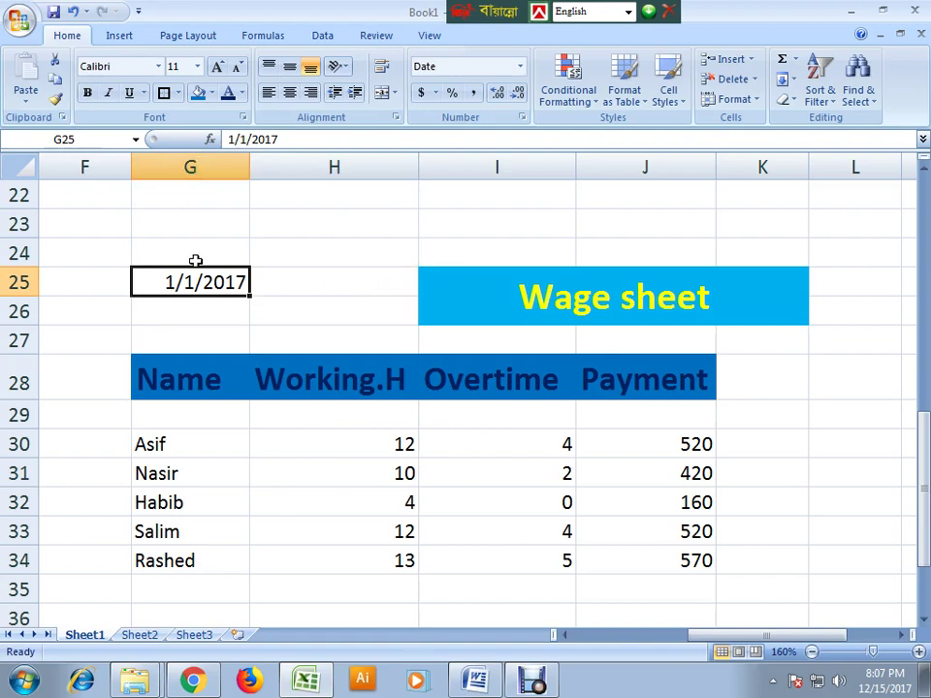
# - Copy the dated wage table G25:K34 from Sheet1 and paste it into Sheet2 at H25
pyautogui.moveTo(139, 297); pyautogui.dragTo(689, 472)
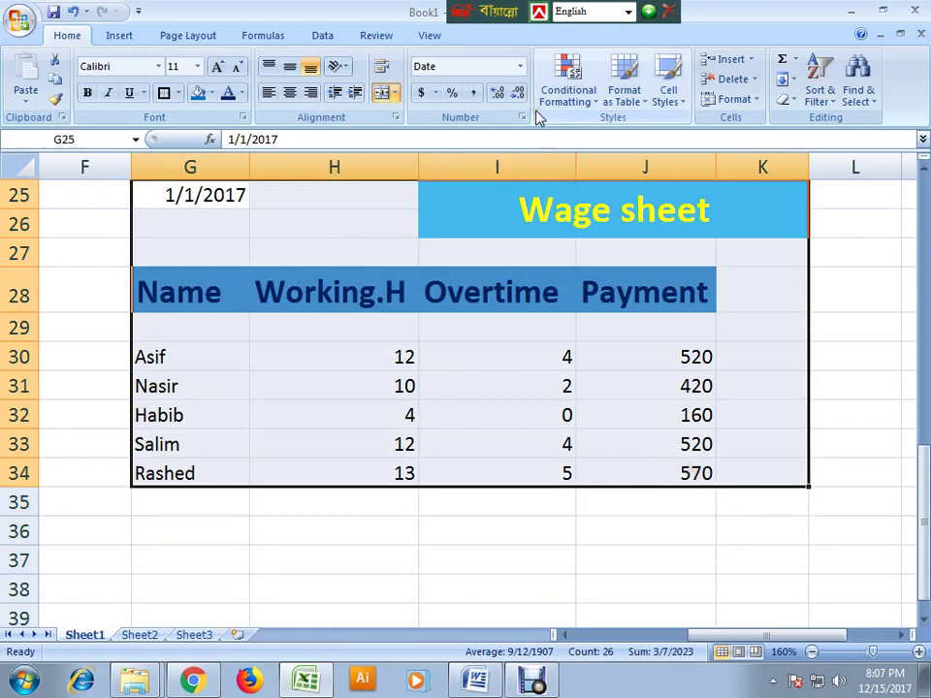
pyautogui.hotkey('ctrl', 'c')
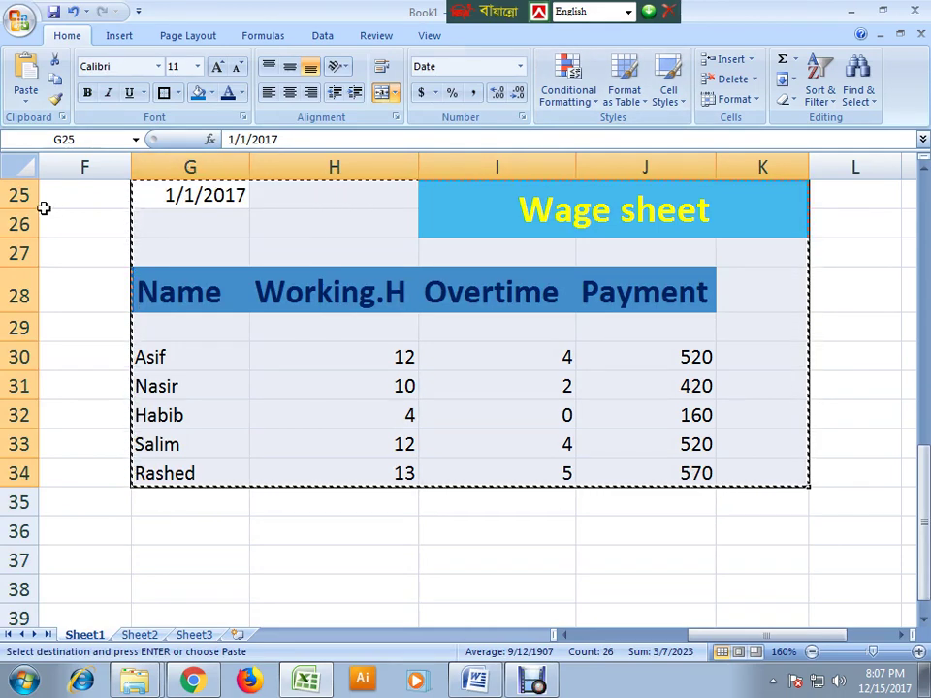
pyautogui.click(140, 636)
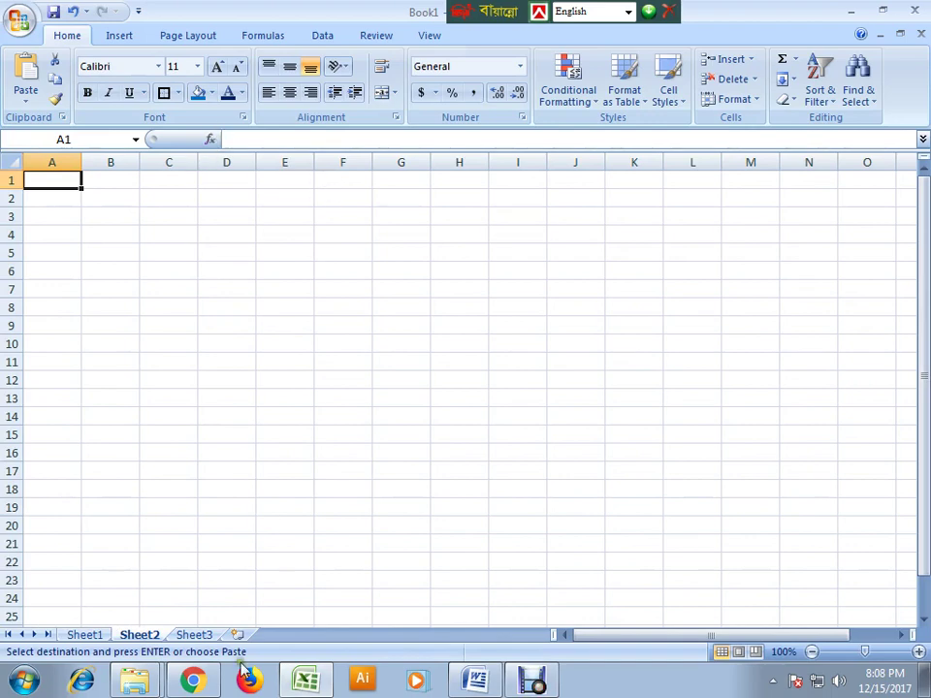
pyautogui.click(97, 632)
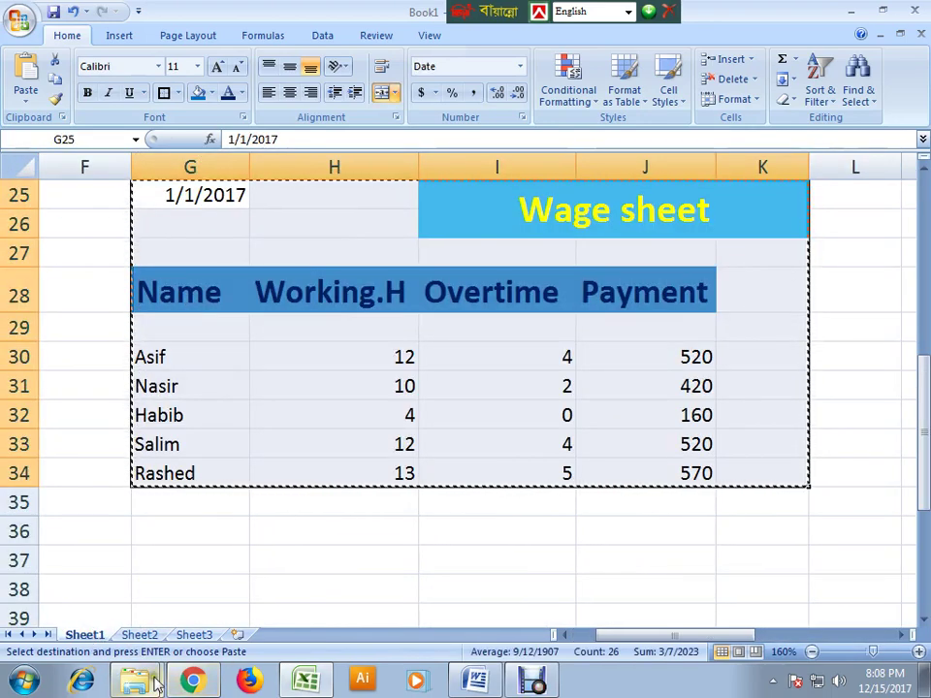
pyautogui.click(147, 635)
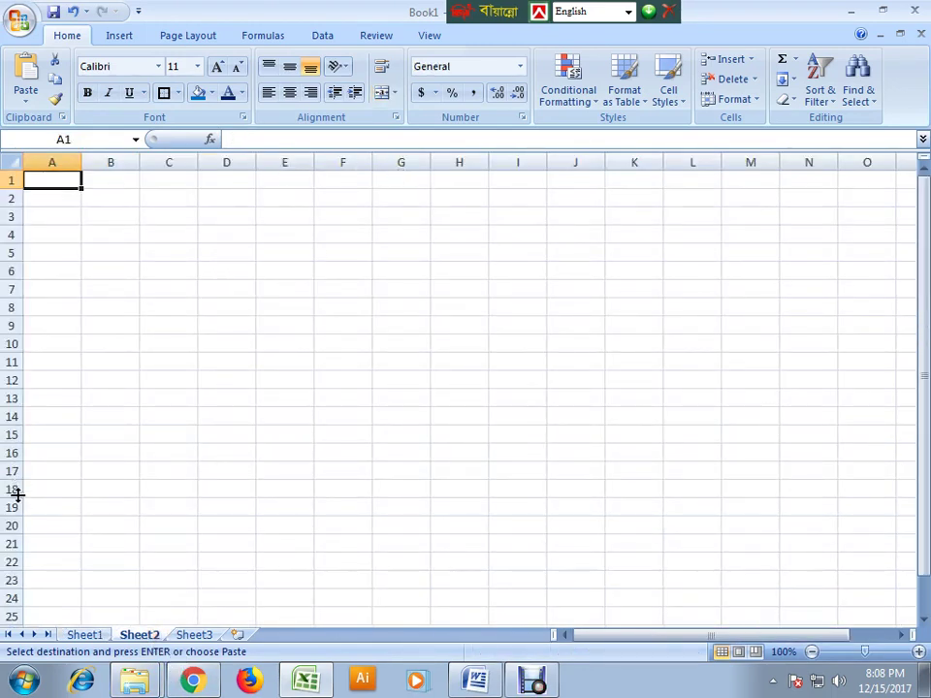
pyautogui.click(443, 615)
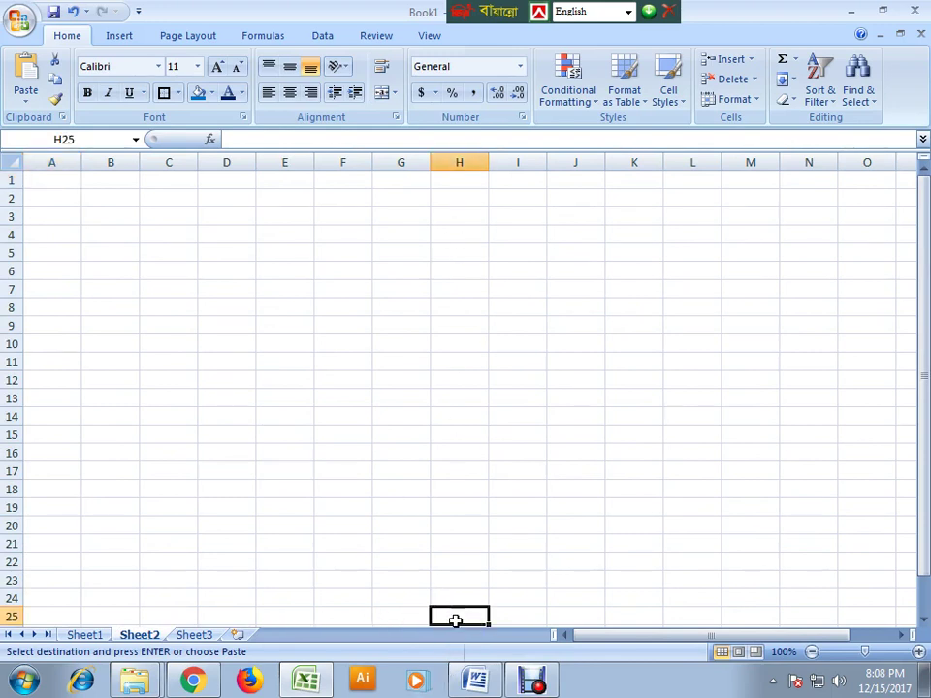
pyautogui.hotkey('ctrl', 'v')
# - Zoom Sheet2 to 160% and inspect the pasted table's overtime formula in J30
pyautogui.scroll(-6, 667, 625)
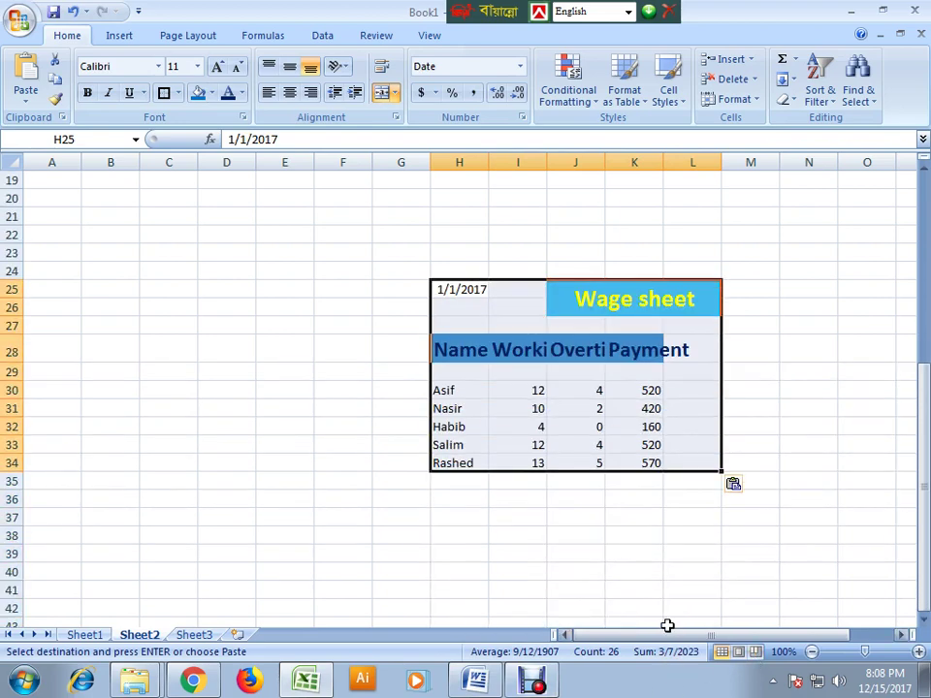
pyautogui.moveTo(667, 625); pyautogui.dragTo(717, 630)
pyautogui.click(575, 553)
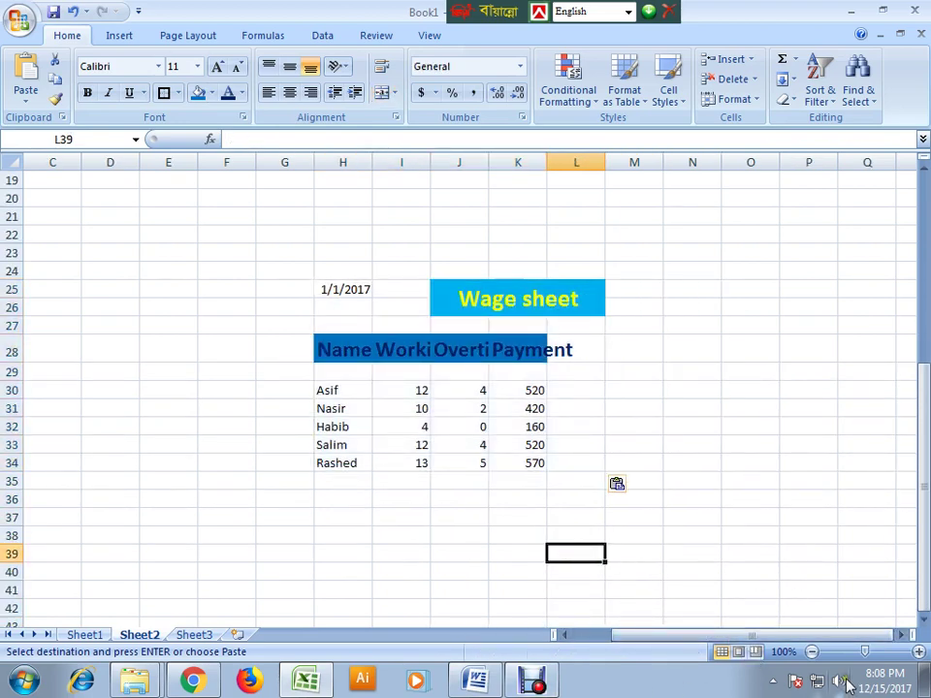
pyautogui.click(872, 650)
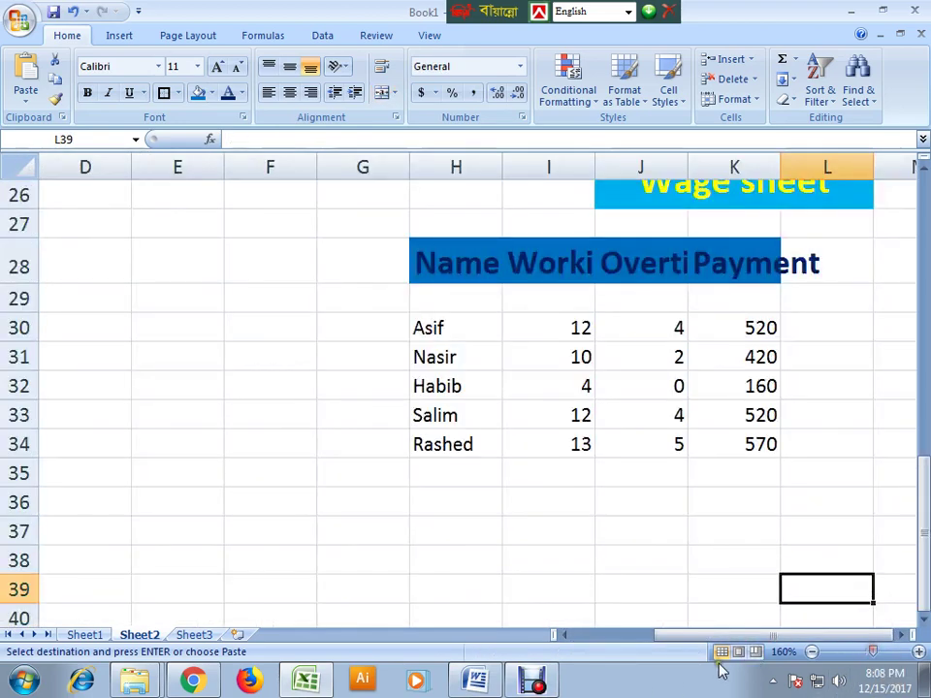
pyautogui.moveTo(779, 636); pyautogui.dragTo(813, 635)
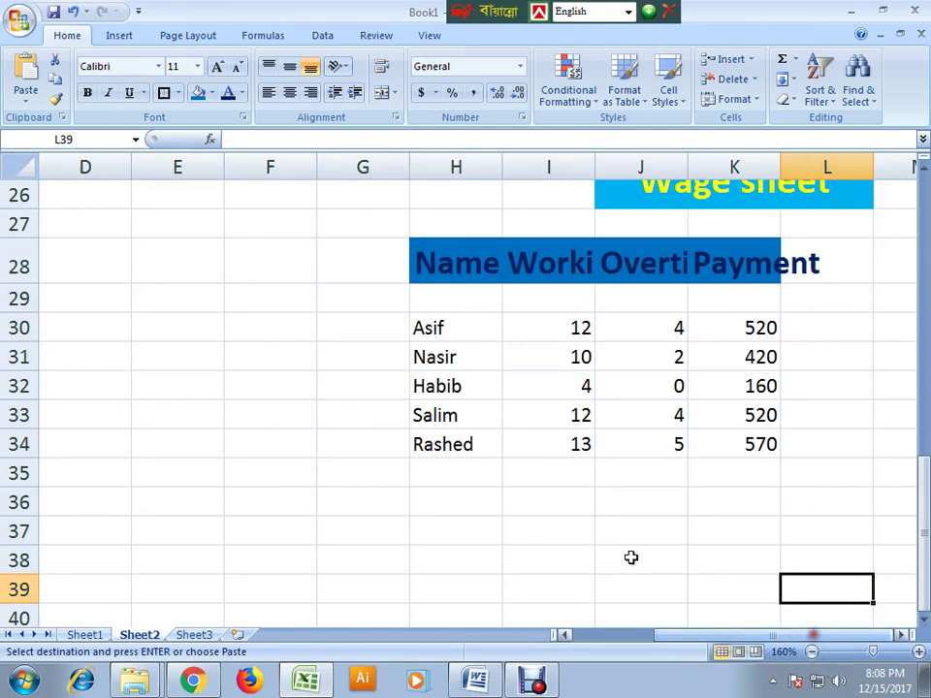
pyautogui.scroll(2, 630, 557)
pyautogui.scroll(-1, 642, 566)
pyautogui.click(412, 445)
pyautogui.click(631, 427)
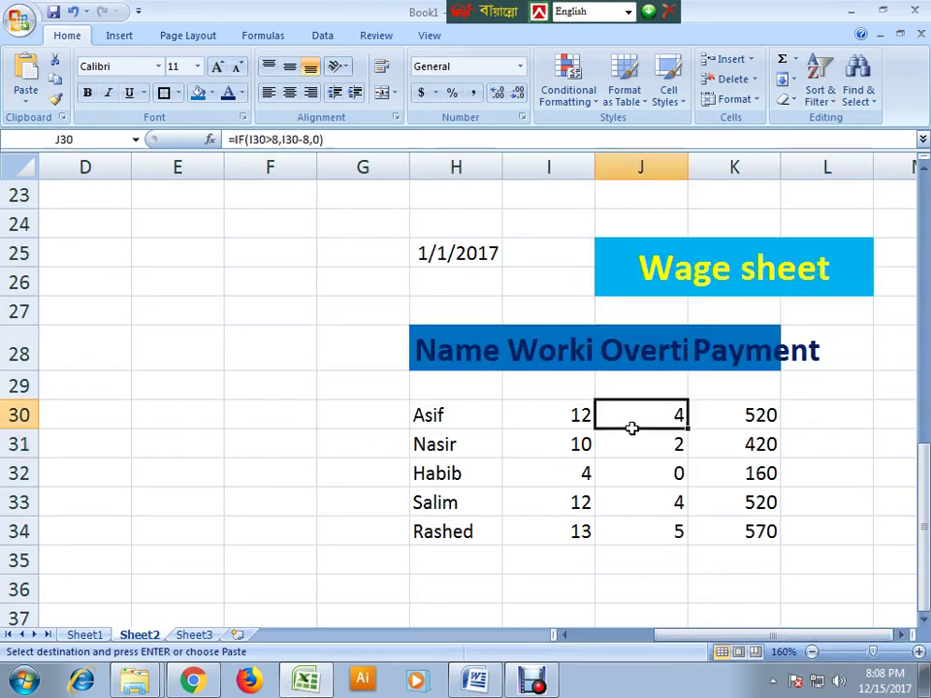
pyautogui.click(806, 427)
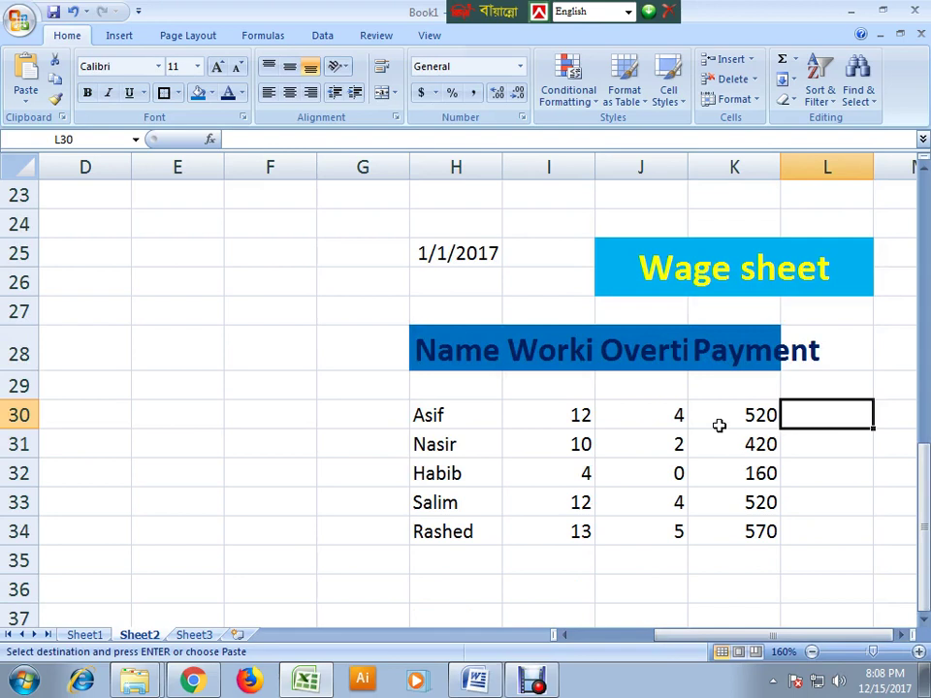
# - Change Sheet2's date in H25 from 1/1/2017 to 2/1/2017
pyautogui.doubleClick(426, 256)
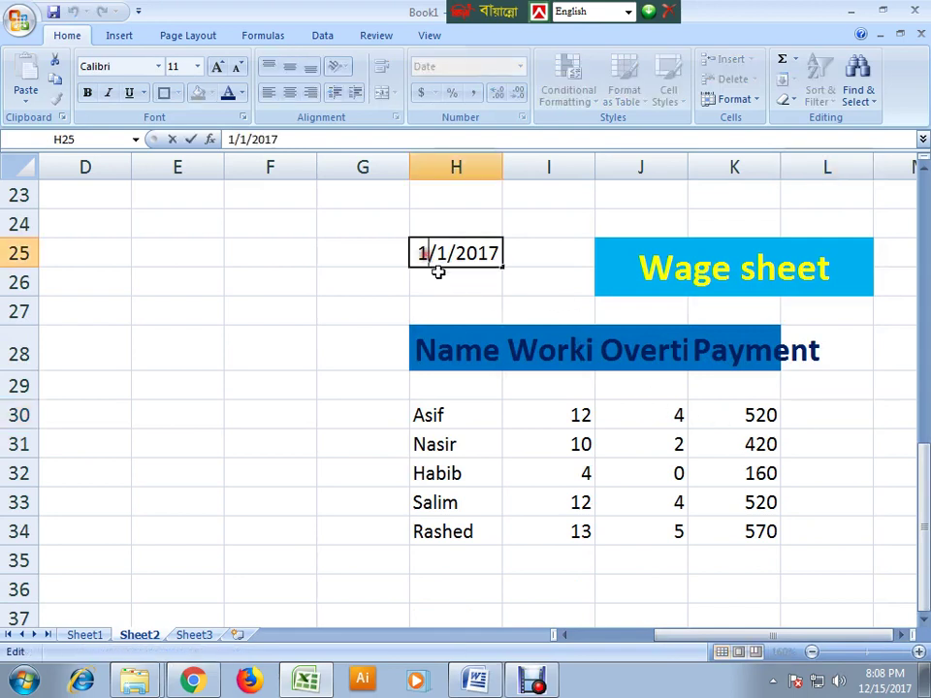
pyautogui.press('BackSpace')
pyautogui.write('2')
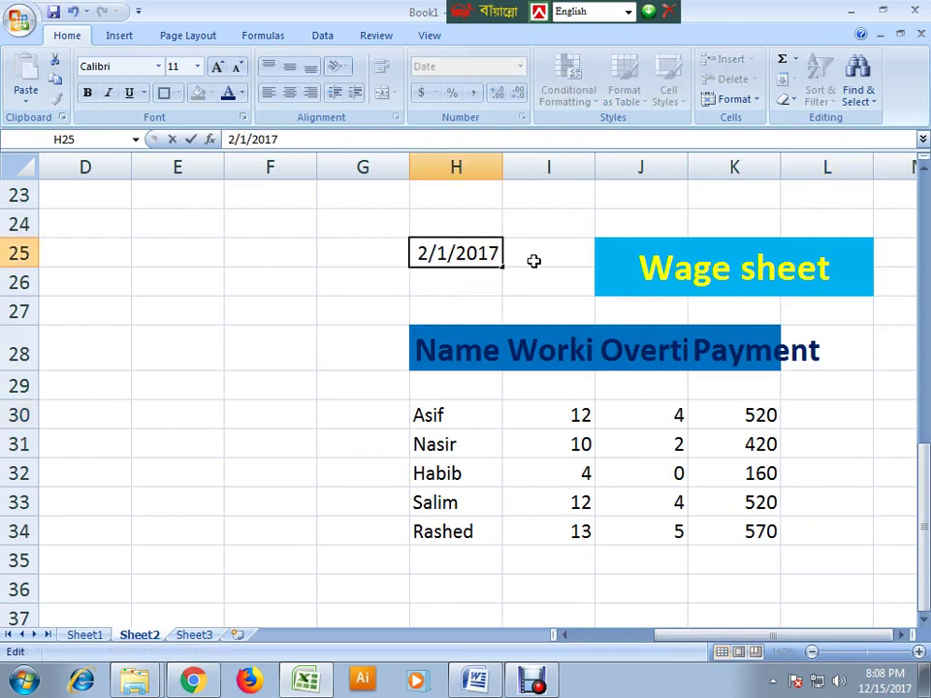
pyautogui.click(547, 450)
# - Set Asif's working hours to 8 and Nasir's to 12, checking recalculated overtime and pay
pyautogui.click(526, 538)
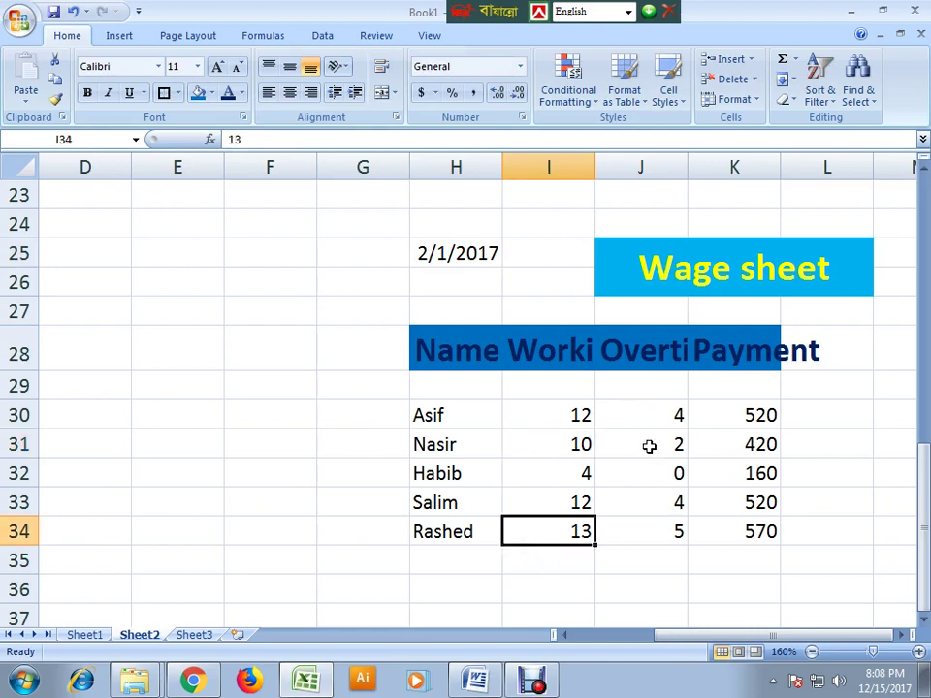
pyautogui.click(593, 418)
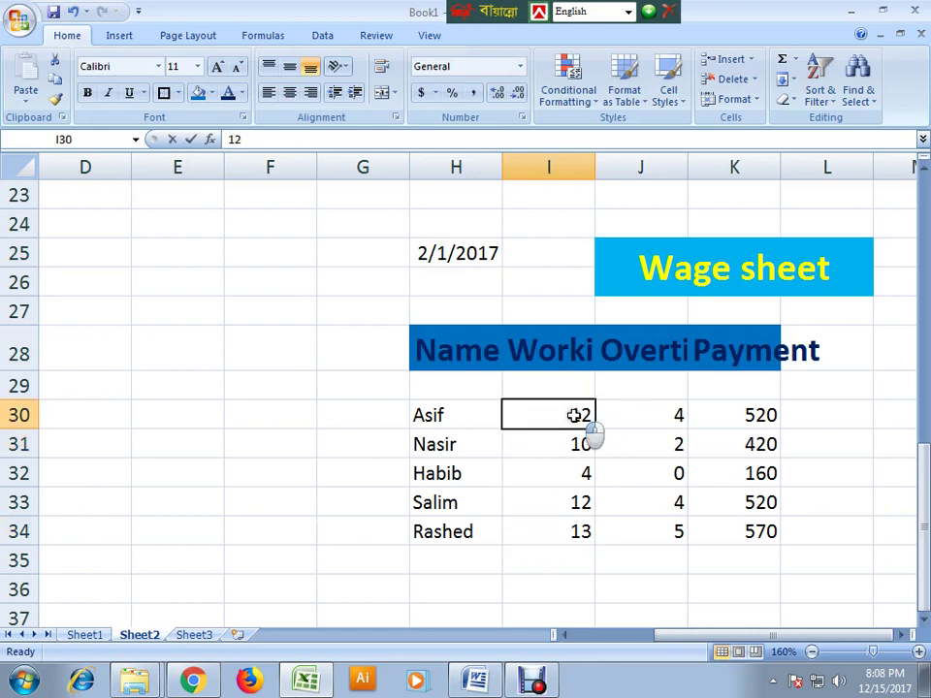
pyautogui.doubleClick(592, 419)
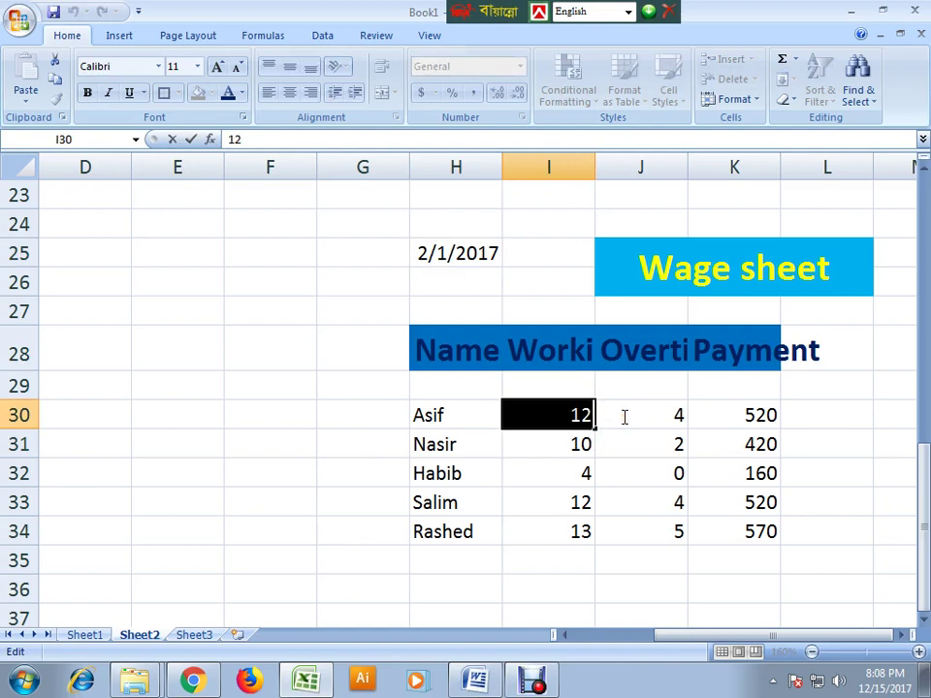
pyautogui.write('8')
pyautogui.click(549, 563)
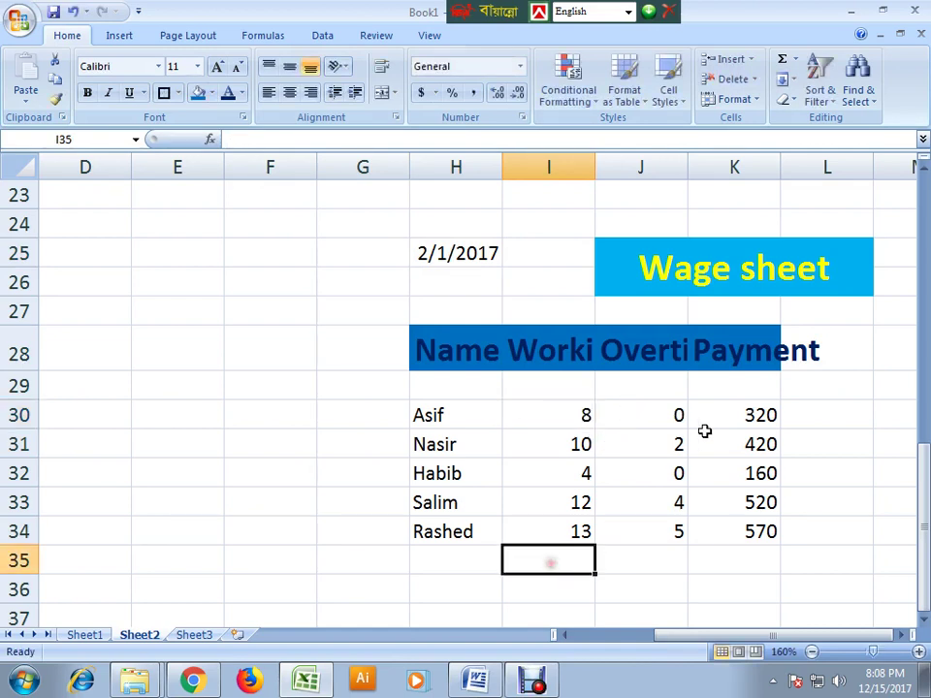
pyautogui.click(675, 415)
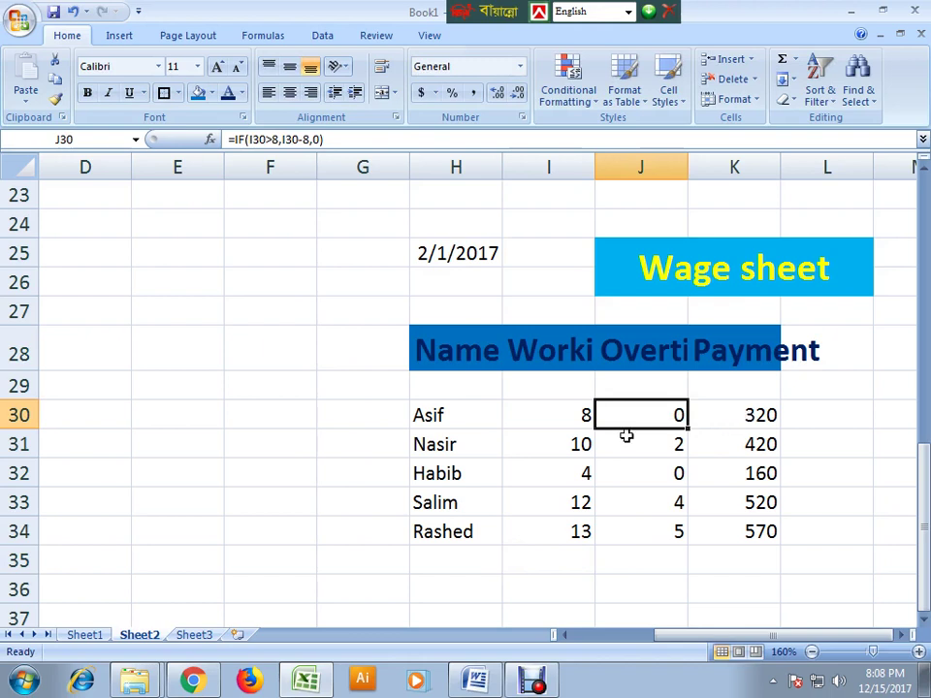
pyautogui.doubleClick(558, 444)
pyautogui.moveTo(556, 442); pyautogui.dragTo(642, 444)
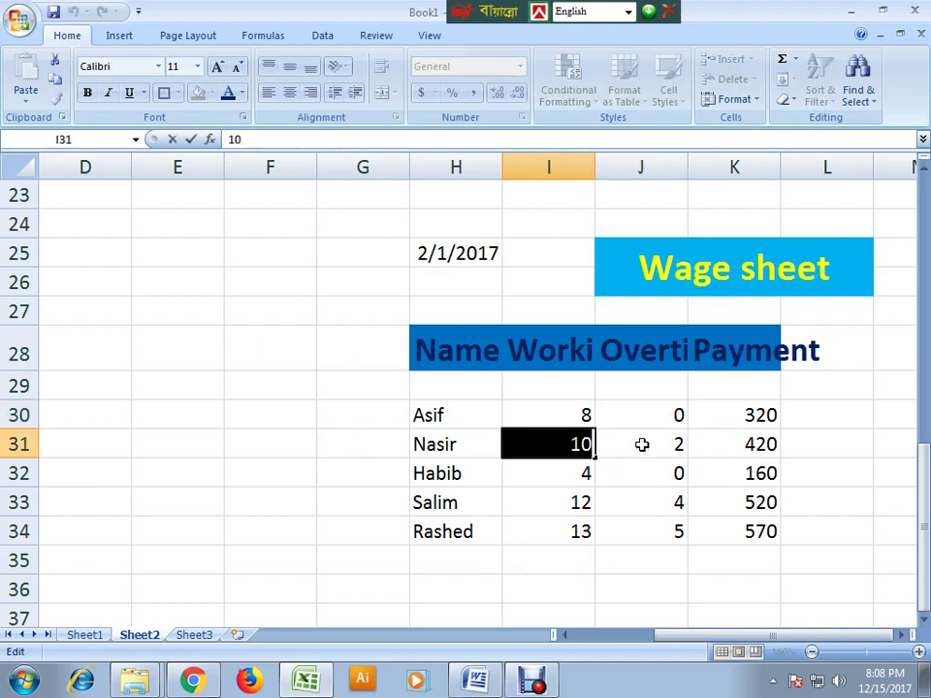
pyautogui.write('12')
pyautogui.click(613, 562)
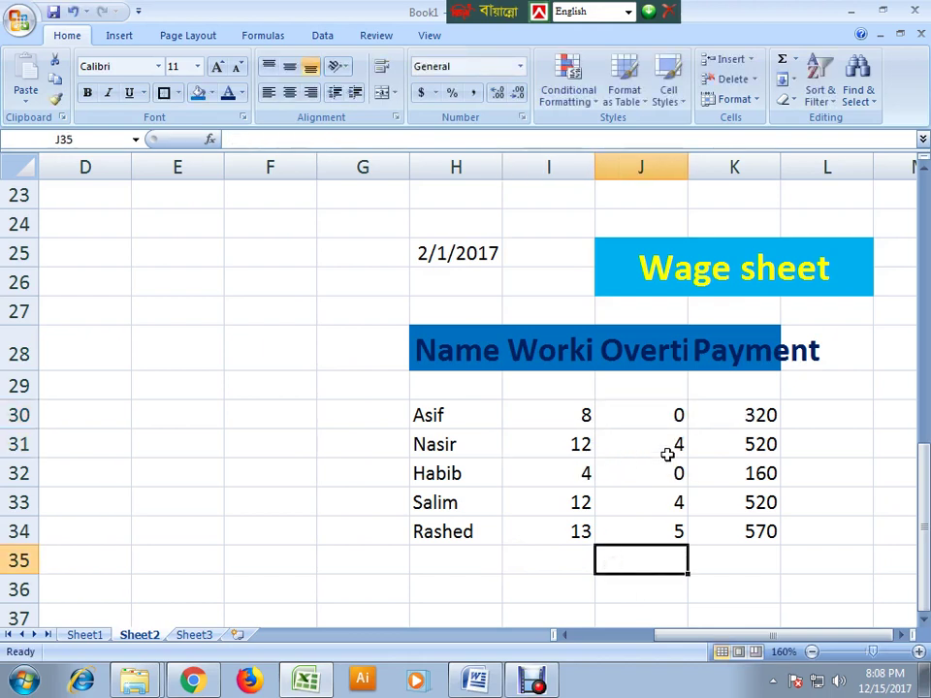
pyautogui.click(638, 448)
pyautogui.click(755, 451)
# - Set working hours to 10 for Habib, 10 for Salim and 9 for Rashed
pyautogui.doubleClick(568, 472)
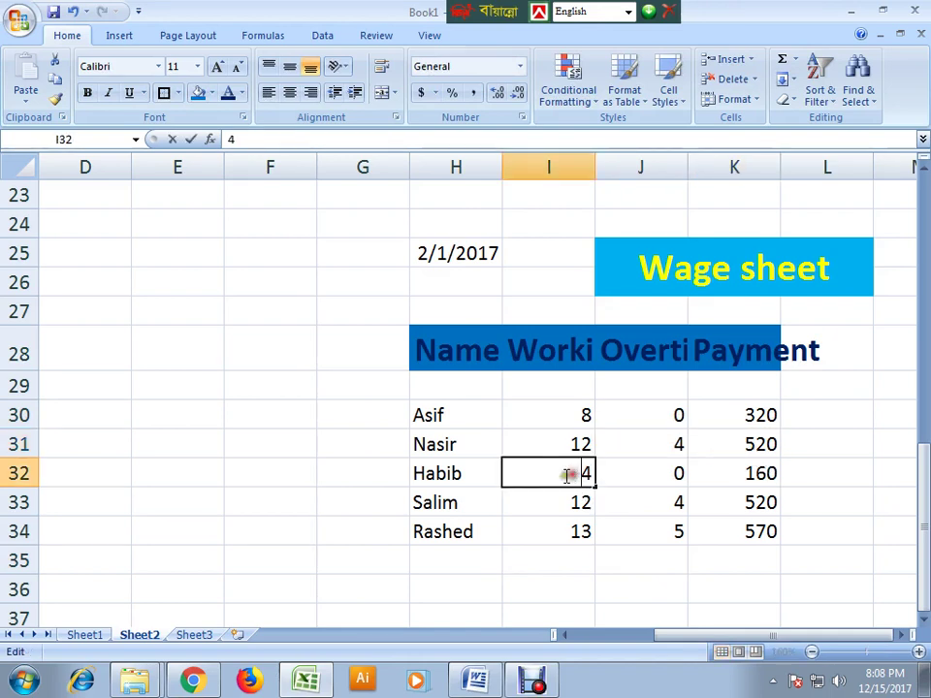
pyautogui.moveTo(569, 472); pyautogui.dragTo(603, 477)
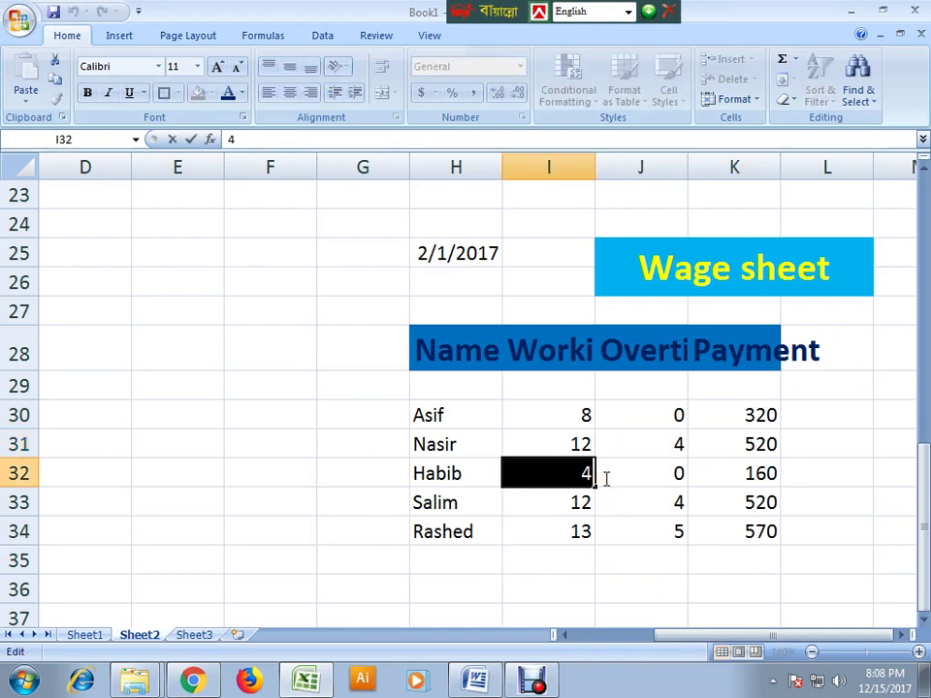
pyautogui.write('10')
pyautogui.click(604, 531)
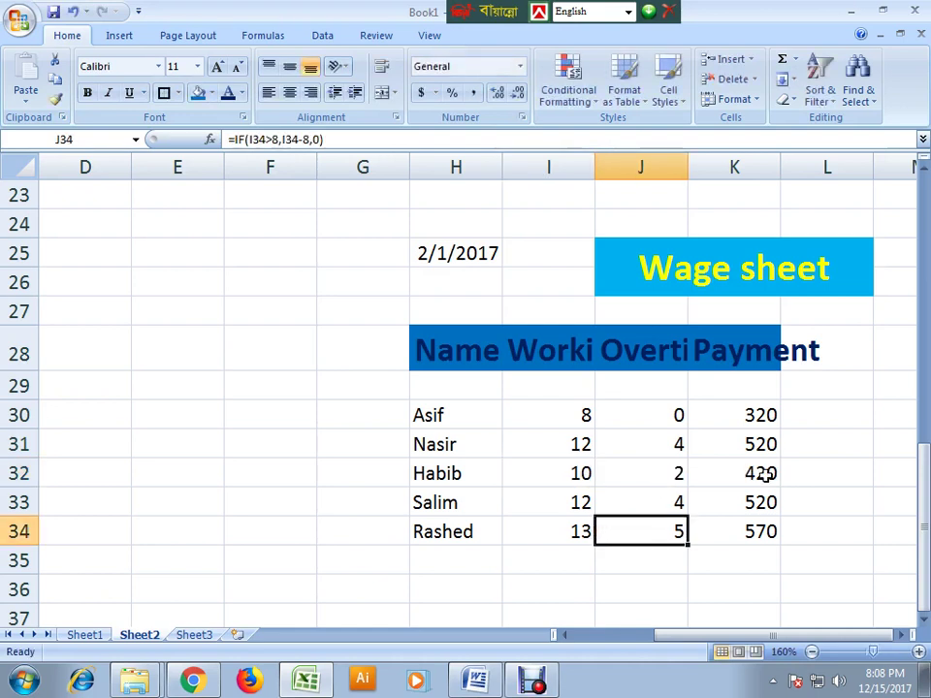
pyautogui.doubleClick(585, 498)
pyautogui.moveTo(586, 498); pyautogui.dragTo(636, 520)
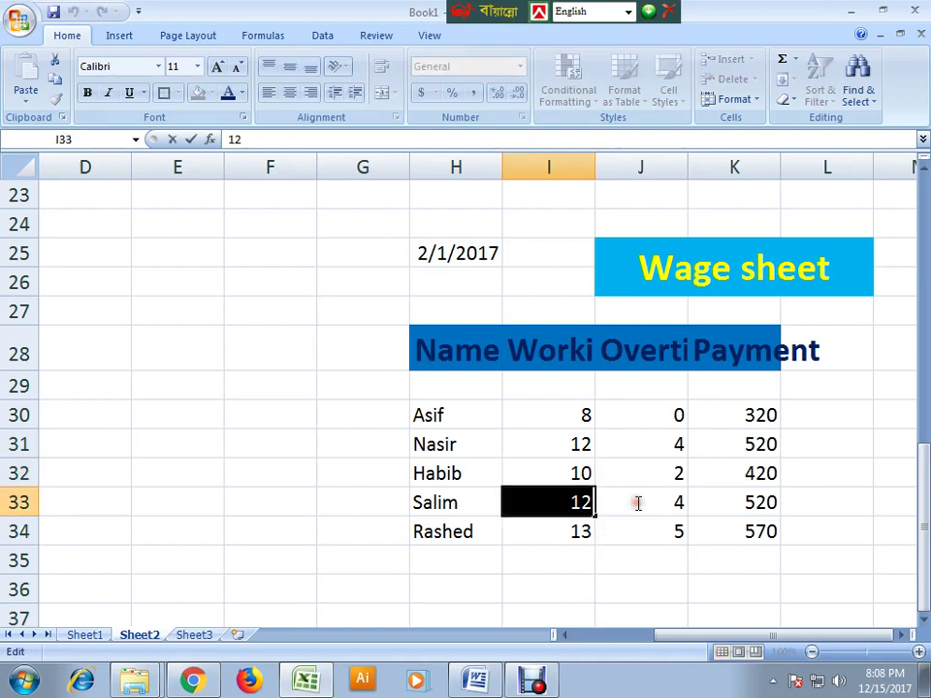
pyautogui.write('10')
pyautogui.click(600, 558)
pyautogui.doubleClick(578, 533)
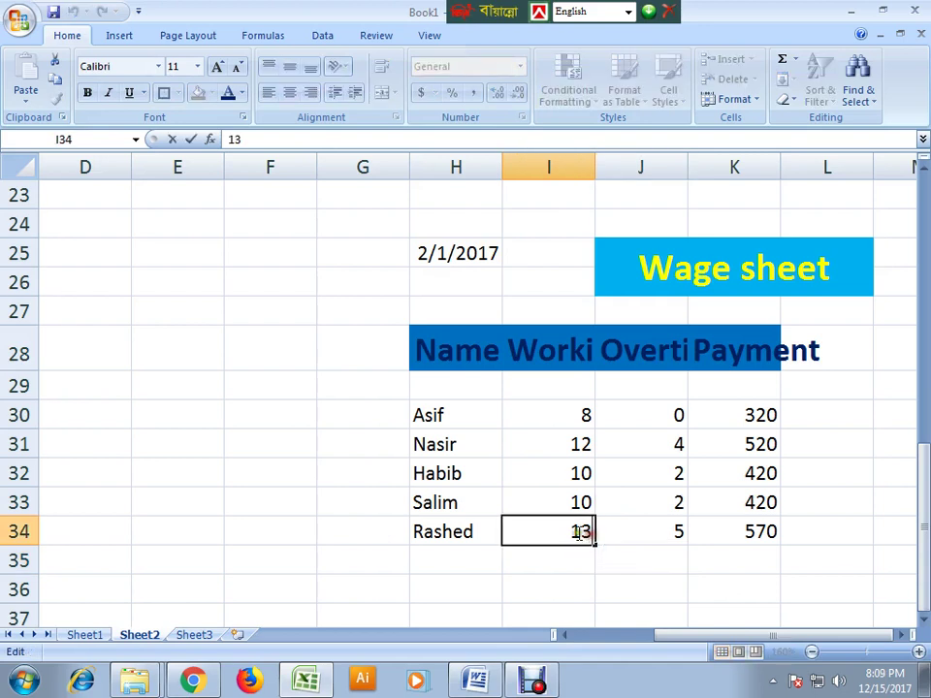
pyautogui.moveTo(579, 533); pyautogui.dragTo(607, 546)
pyautogui.write('9')
pyautogui.click(600, 582)
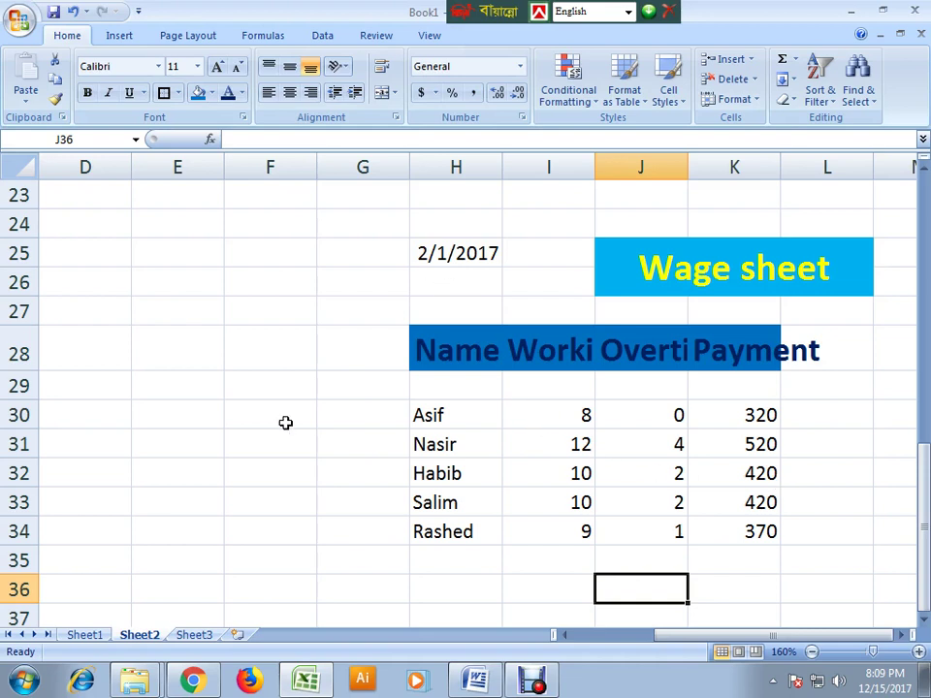
# - Copy Sheet2's wage table H25:L34 and paste it onto Sheet3 at G25, zoomed to 154%
pyautogui.click(437, 349)
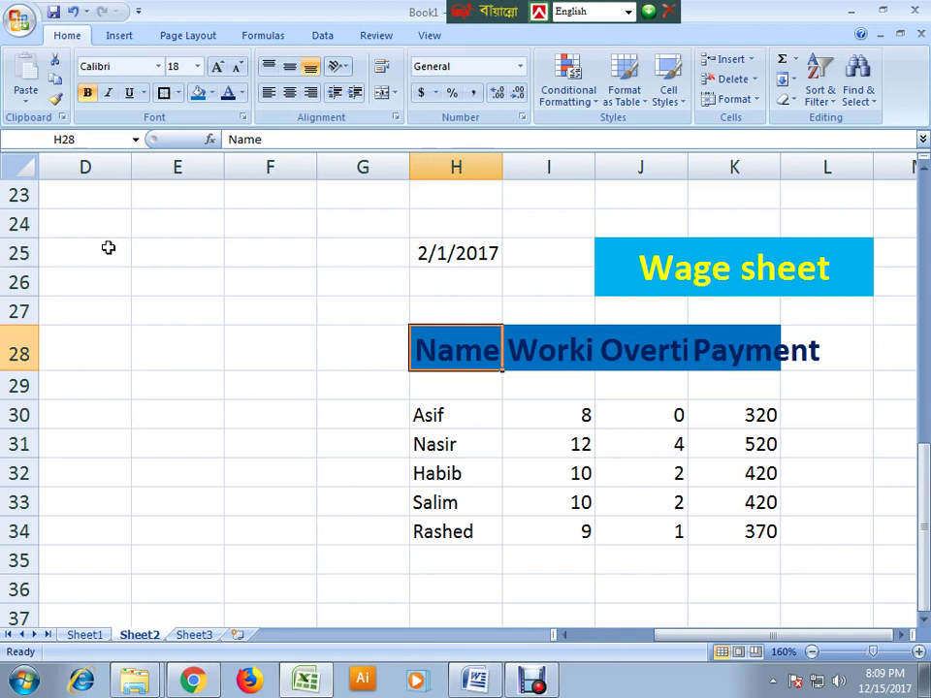
pyautogui.moveTo(436, 252); pyautogui.dragTo(738, 527)
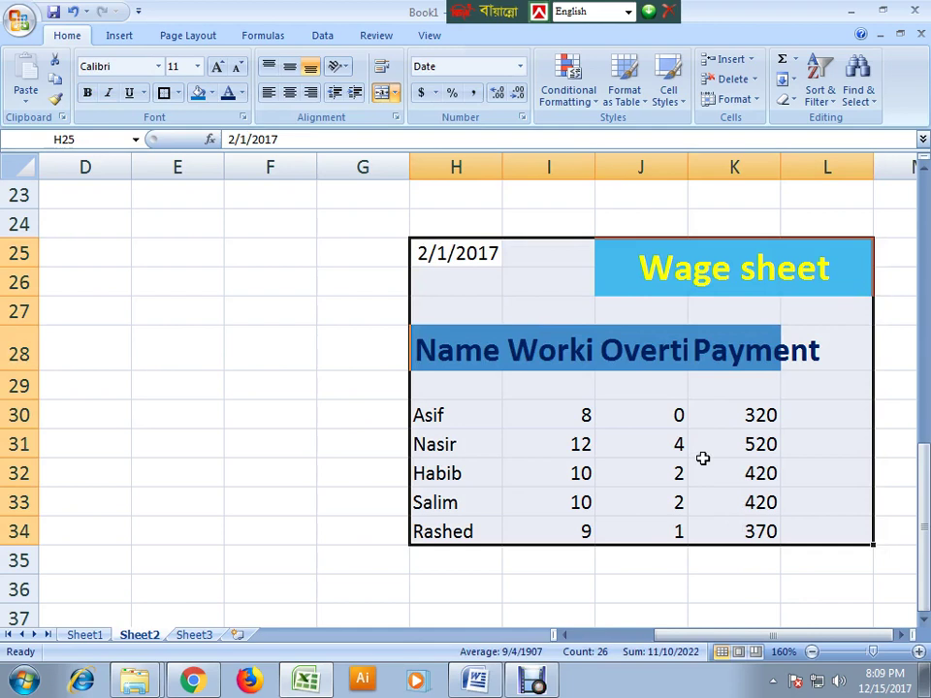
pyautogui.hotkey('ctrl', 'c')
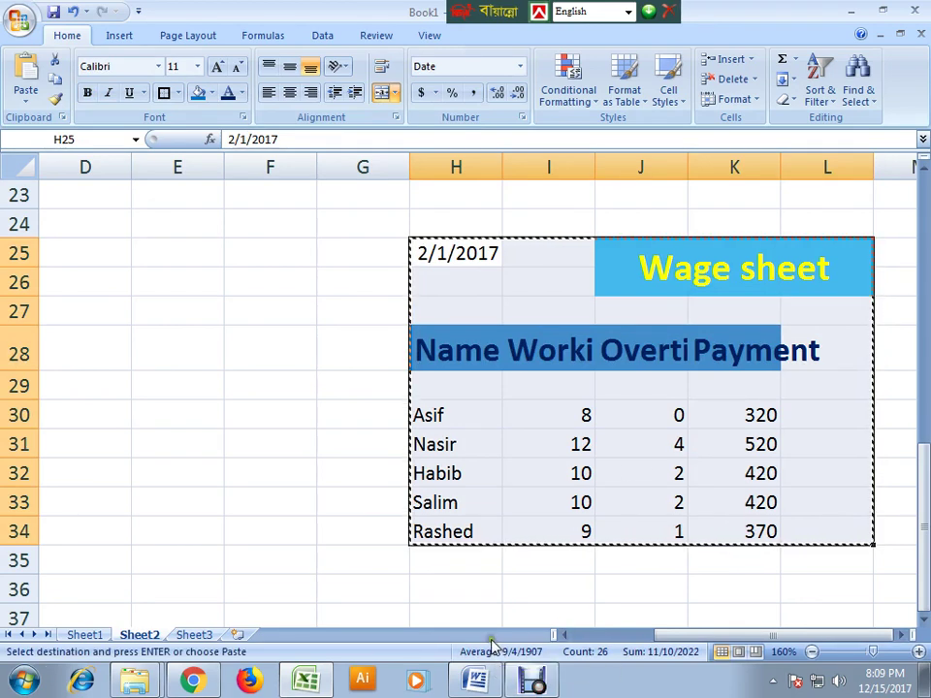
pyautogui.click(193, 634)
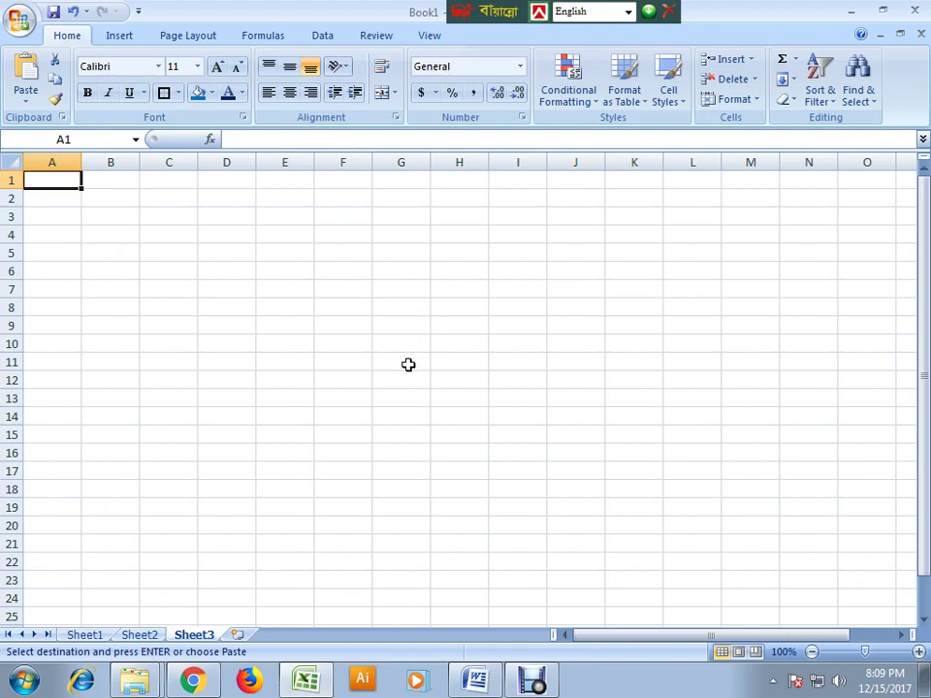
pyautogui.click(403, 616)
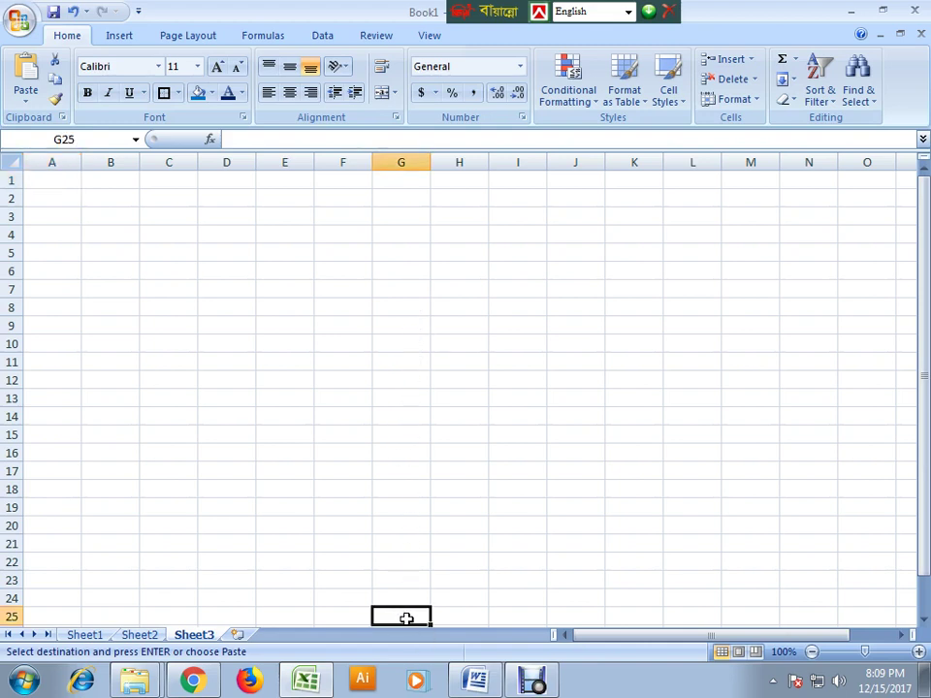
pyautogui.hotkey('ctrl', 'v')
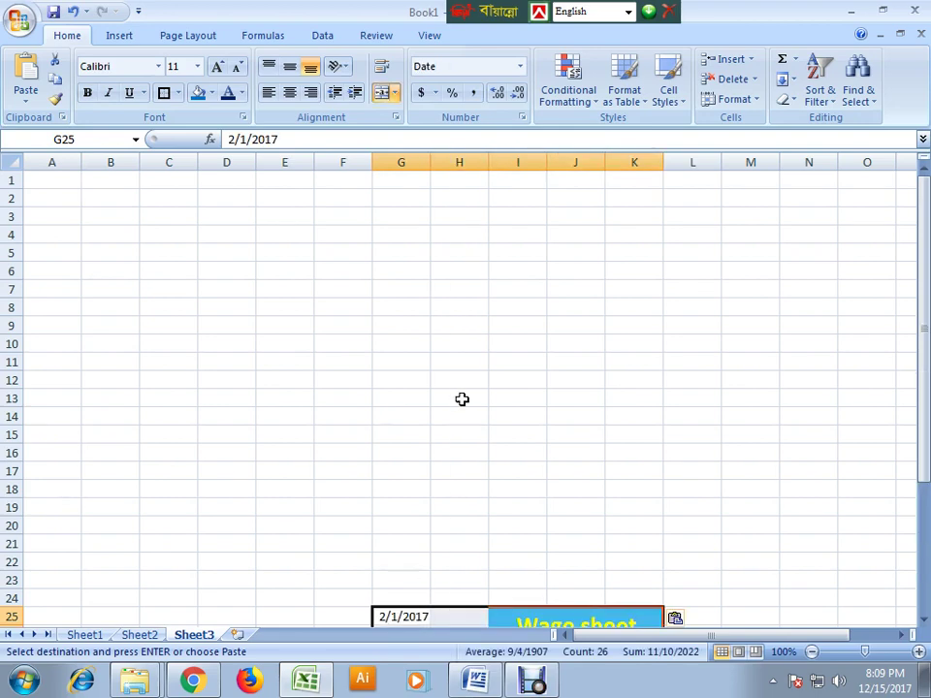
pyautogui.scroll(-6, 462, 399)
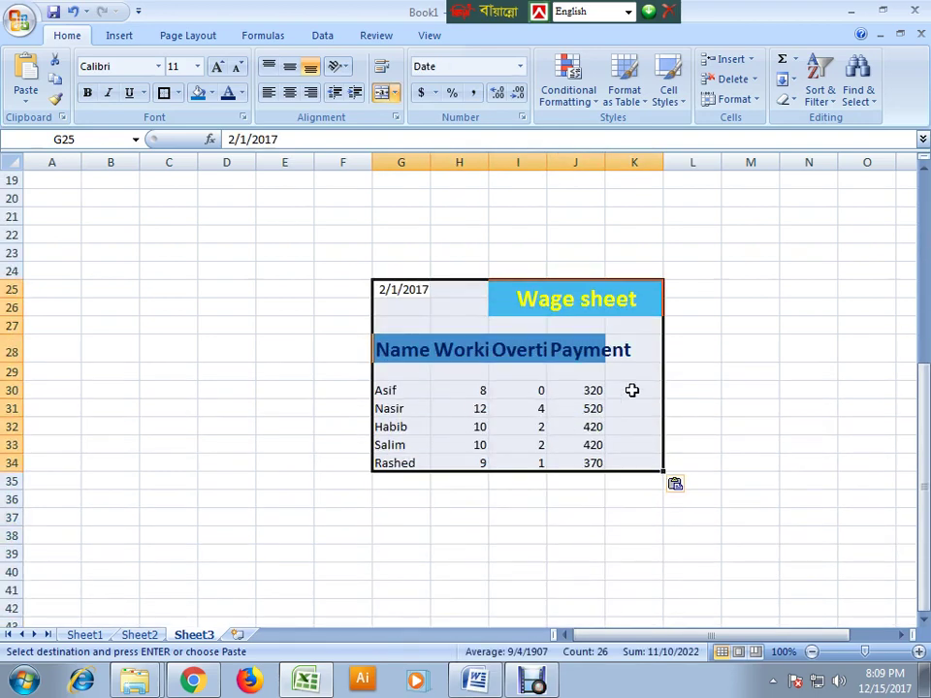
pyautogui.click(712, 566)
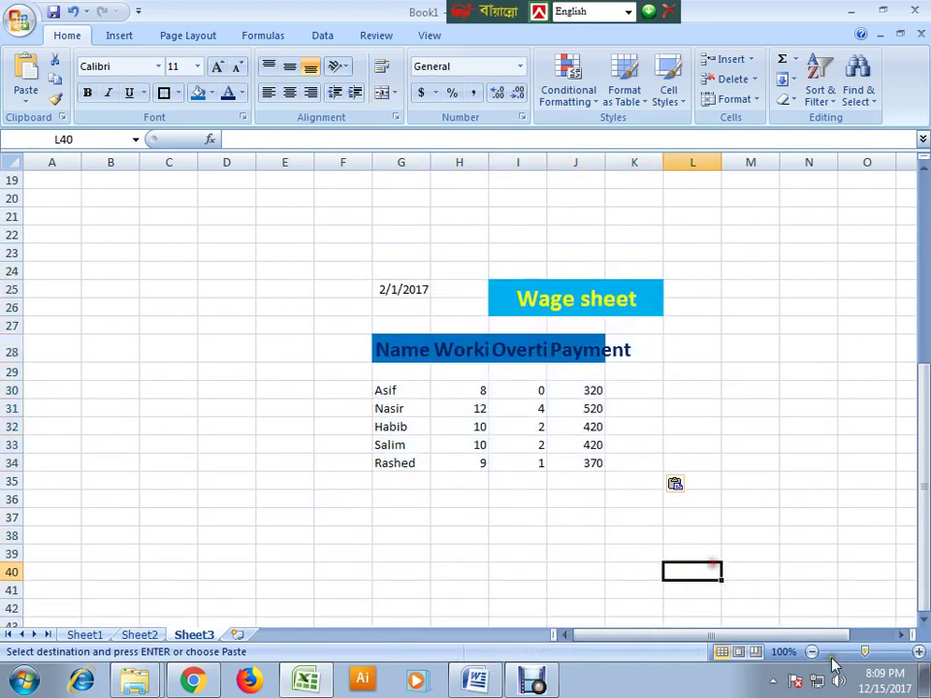
pyautogui.moveTo(864, 651); pyautogui.dragTo(872, 651)
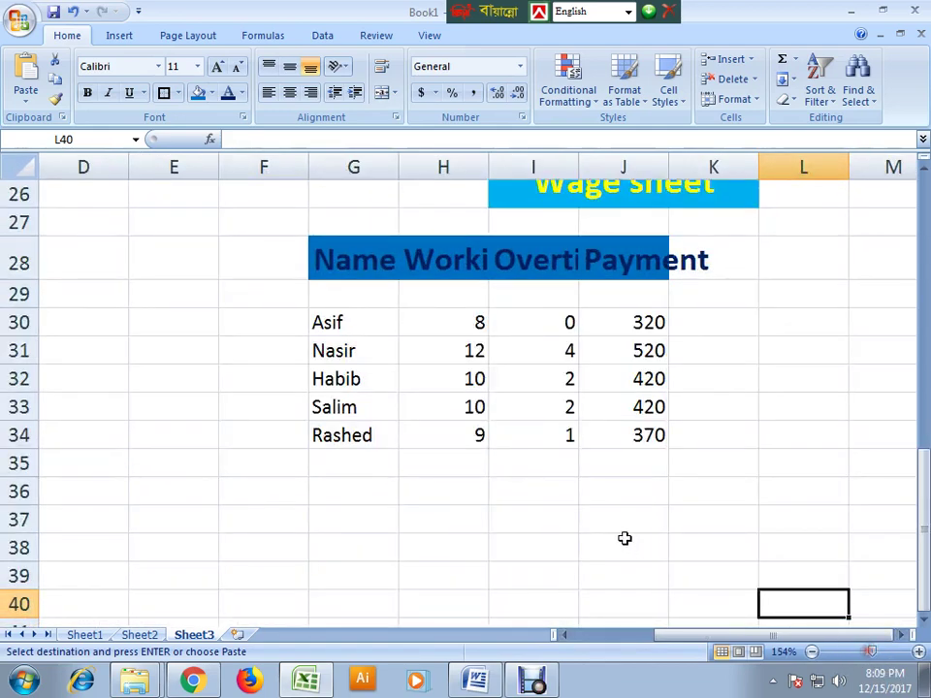
pyautogui.click(624, 538)
# - Enter working hours 10, 8, 13, 9 and 12 for Asif, Nasir, Habib, Salim and Rashed
pyautogui.click(472, 323)
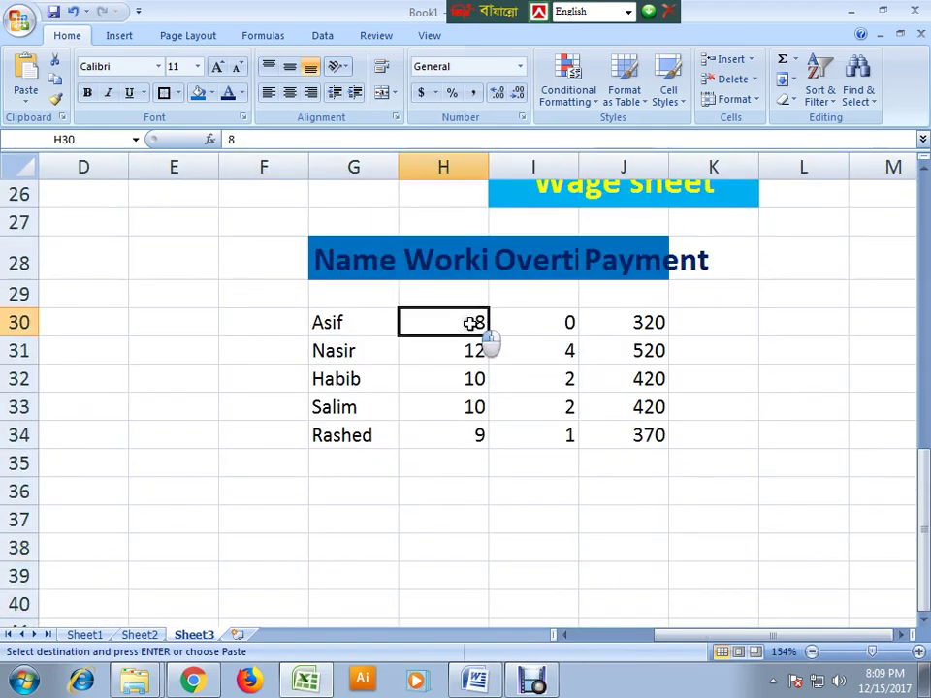
pyautogui.write('10')
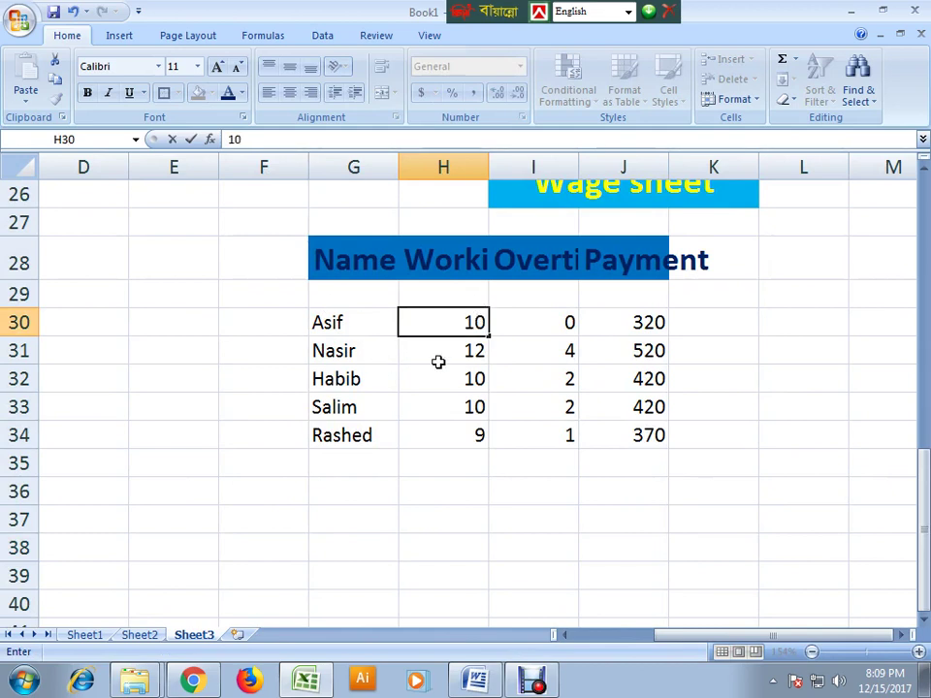
pyautogui.press('Return')
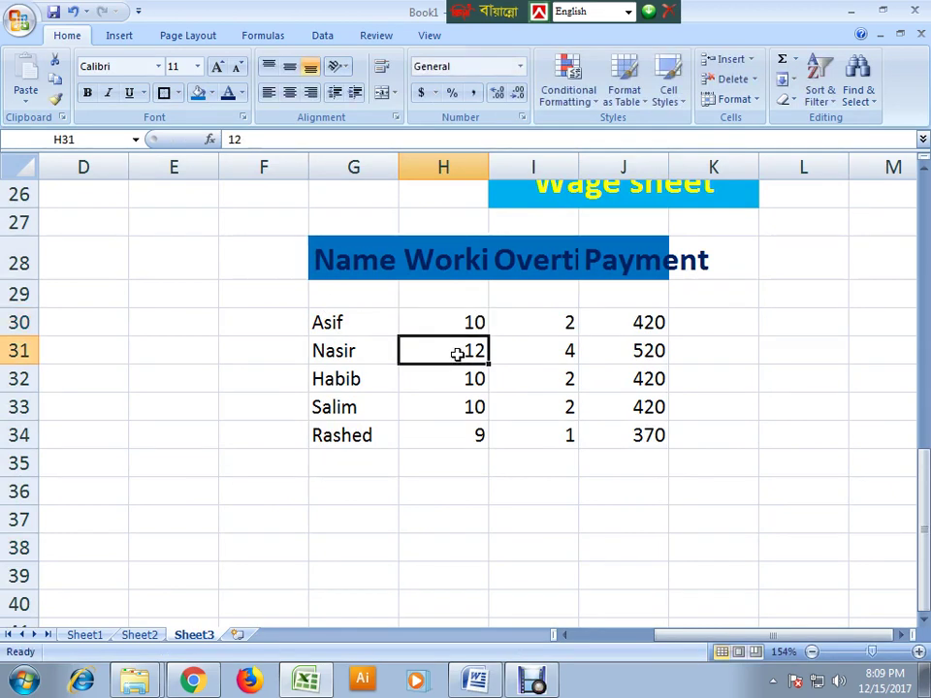
pyautogui.write('8')
pyautogui.press('Return')
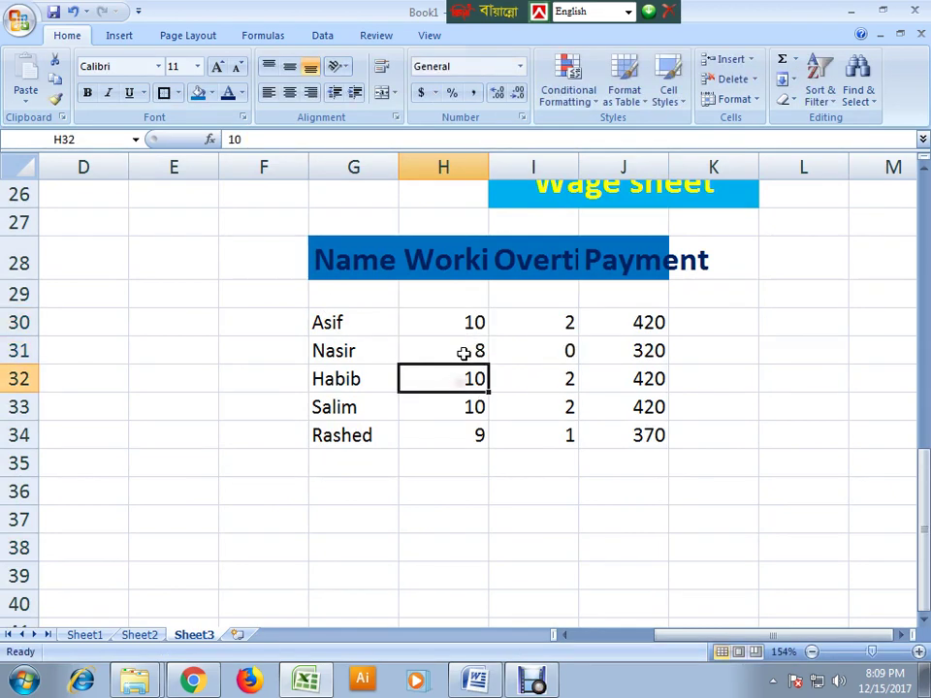
pyautogui.write('13')
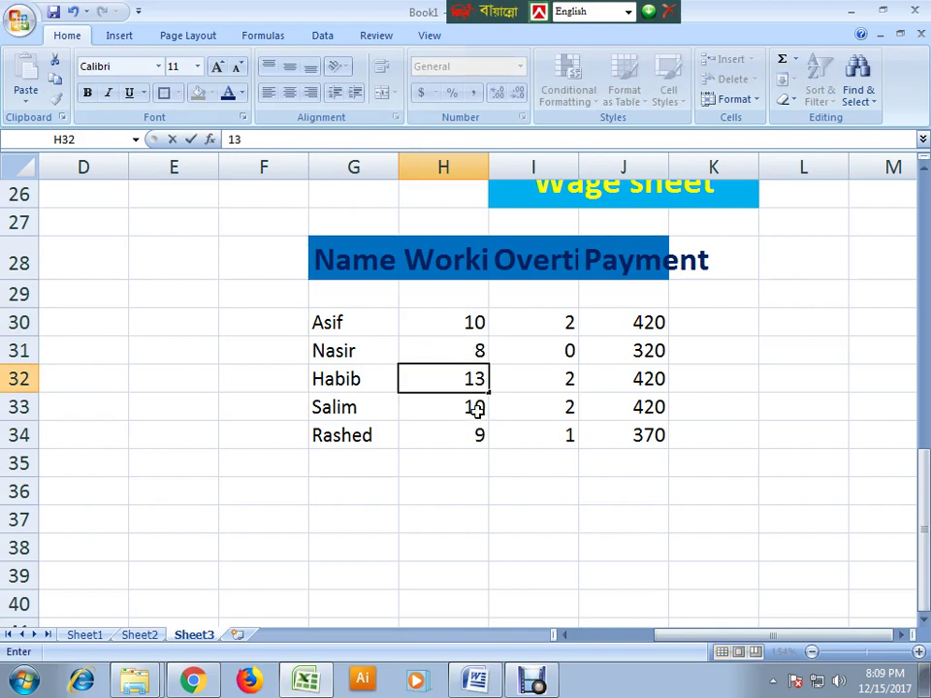
pyautogui.press('Return')
pyautogui.write('9')
pyautogui.press('Return')
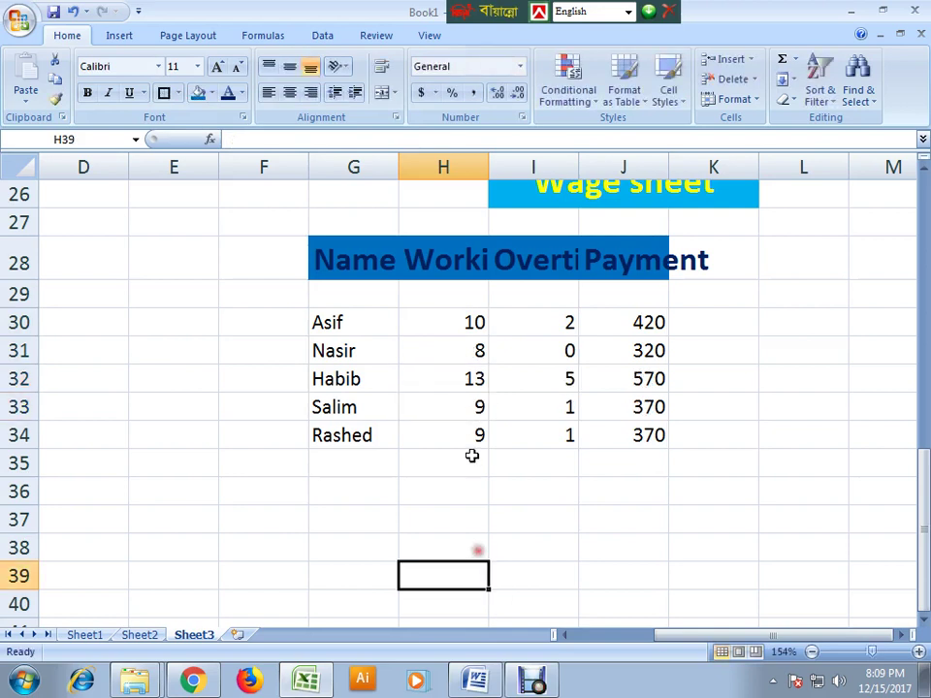
pyautogui.write('12')
pyautogui.click(496, 490)
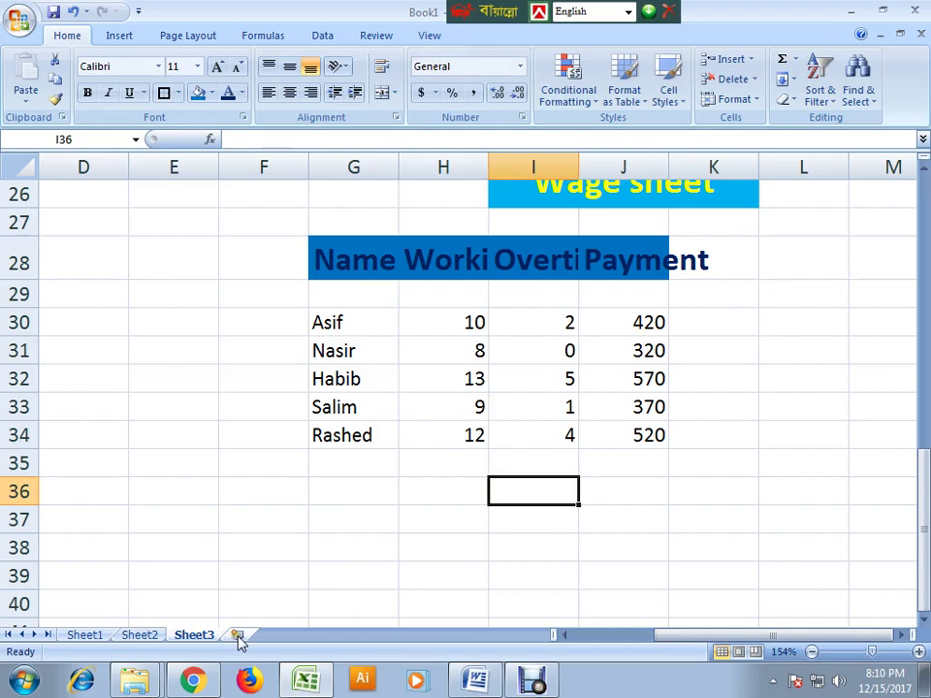
# - Insert Sheet4 and paste Sheet3's wage table at G25, zoomed to 160%
pyautogui.click(238, 636)
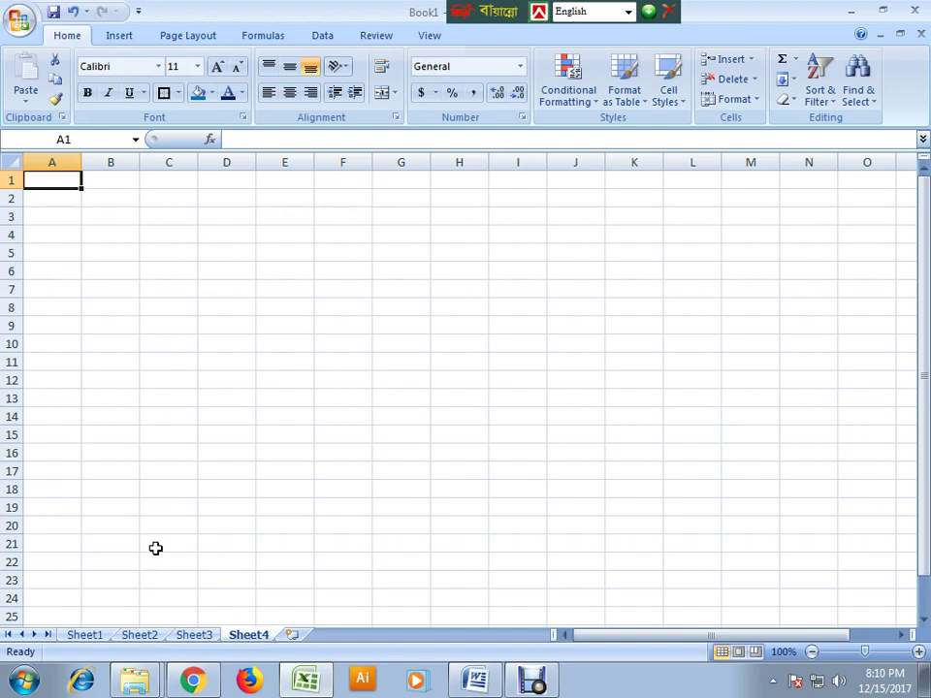
pyautogui.click(197, 635)
pyautogui.scroll(1, 628, 320)
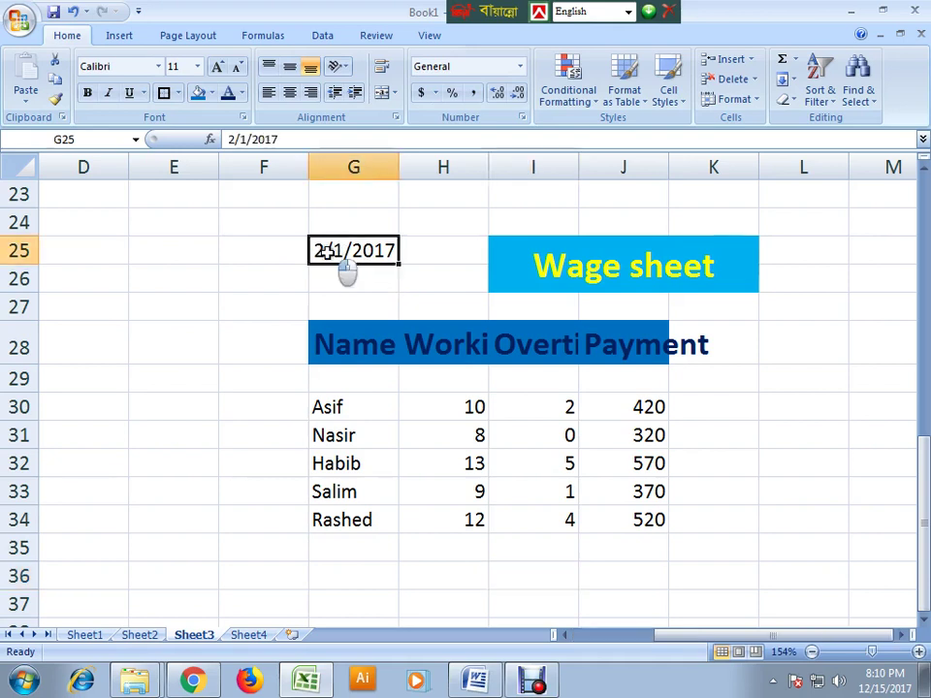
pyautogui.moveTo(349, 265); pyautogui.dragTo(652, 517)
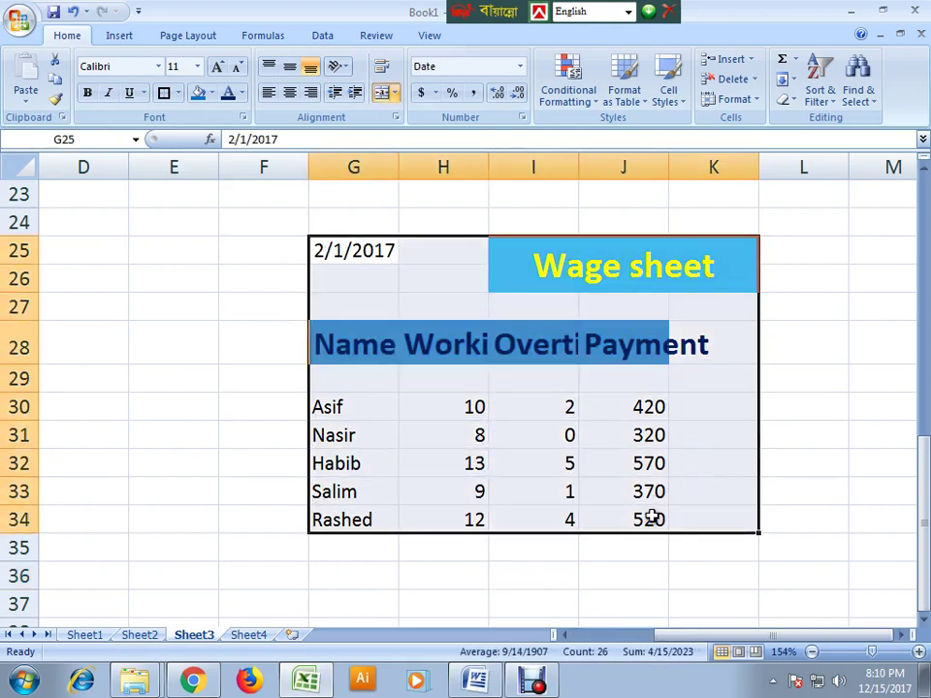
pyautogui.hotkey('ctrl', 'c')
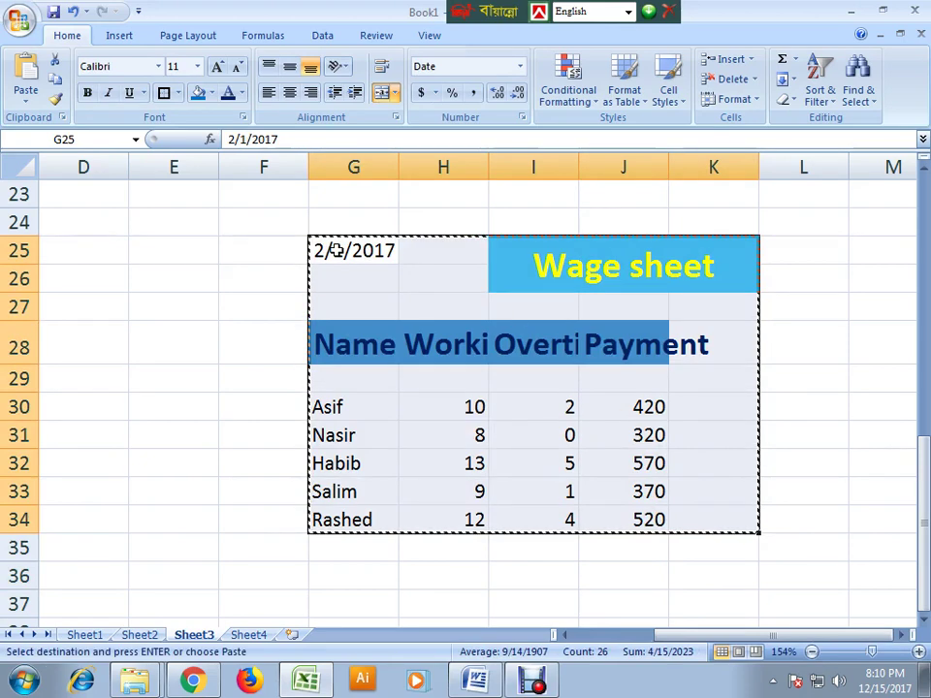
pyautogui.click(249, 635)
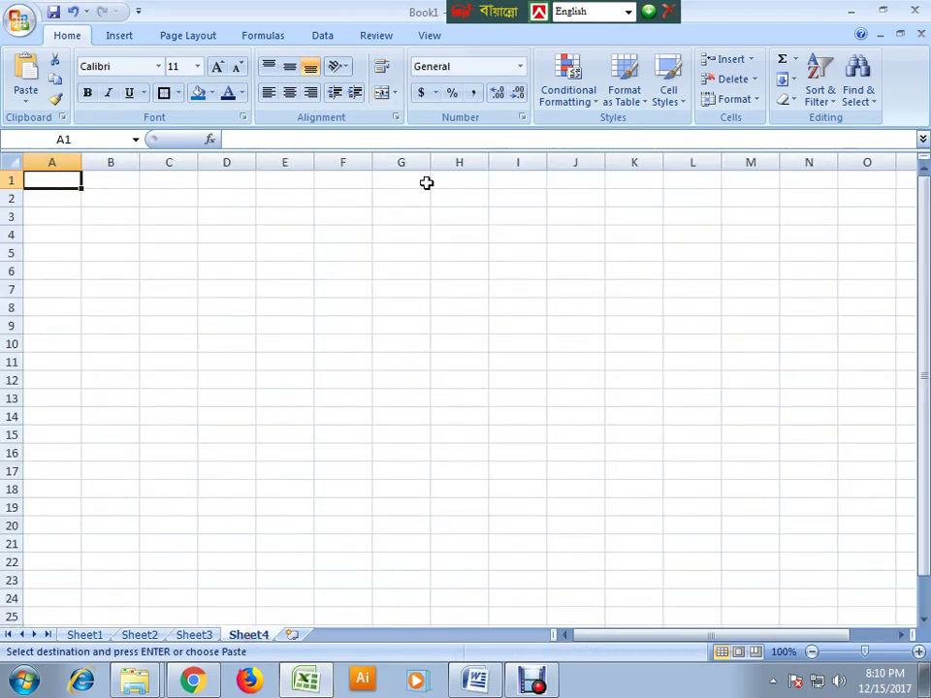
pyautogui.click(409, 618)
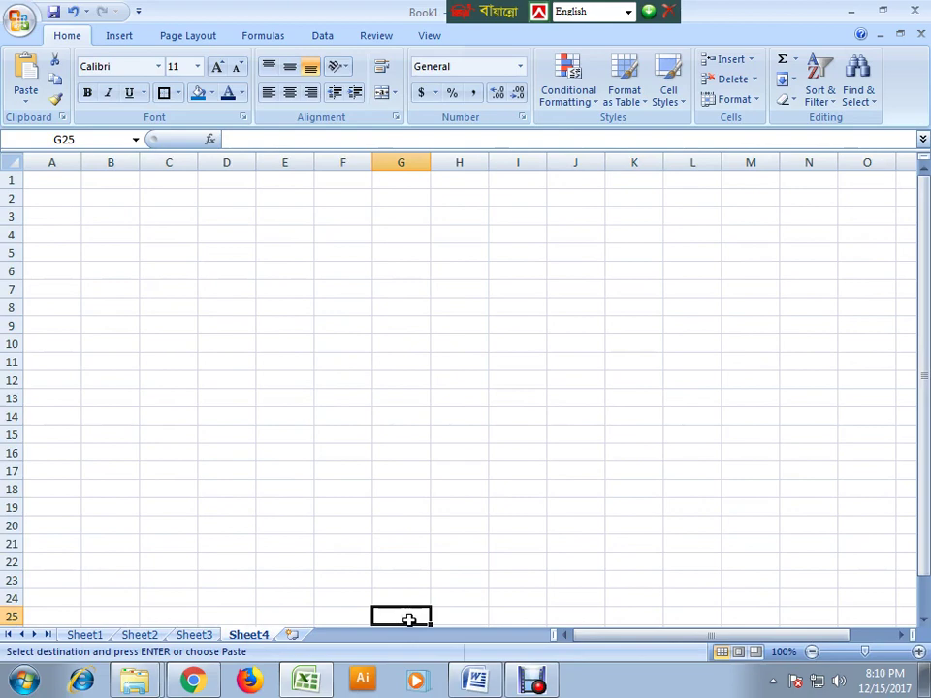
pyautogui.hotkey('ctrl', 'v')
pyautogui.scroll(-6, 722, 600)
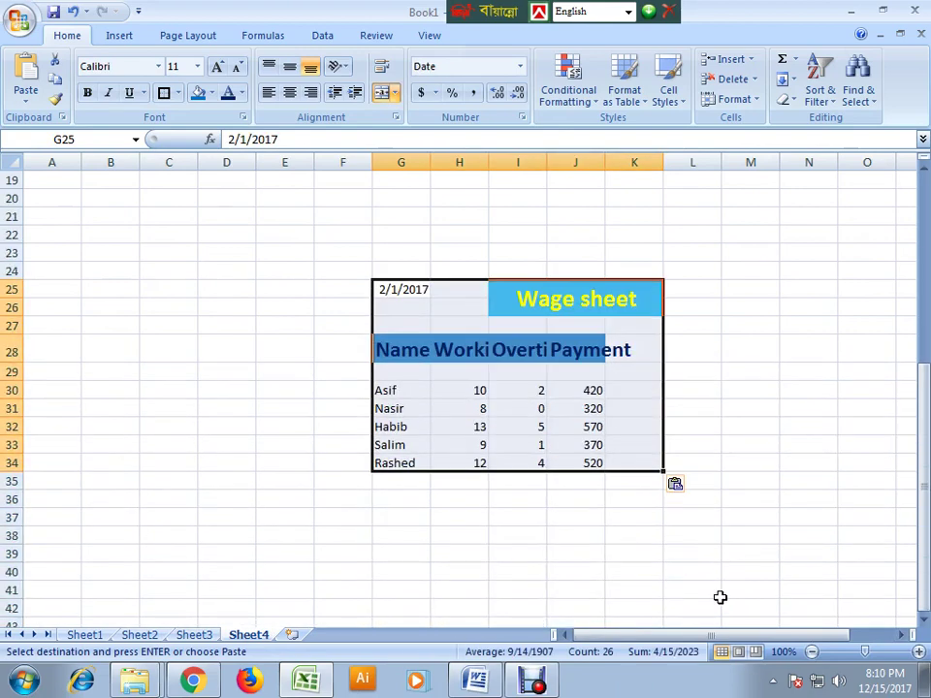
pyautogui.moveTo(859, 649); pyautogui.dragTo(872, 649)
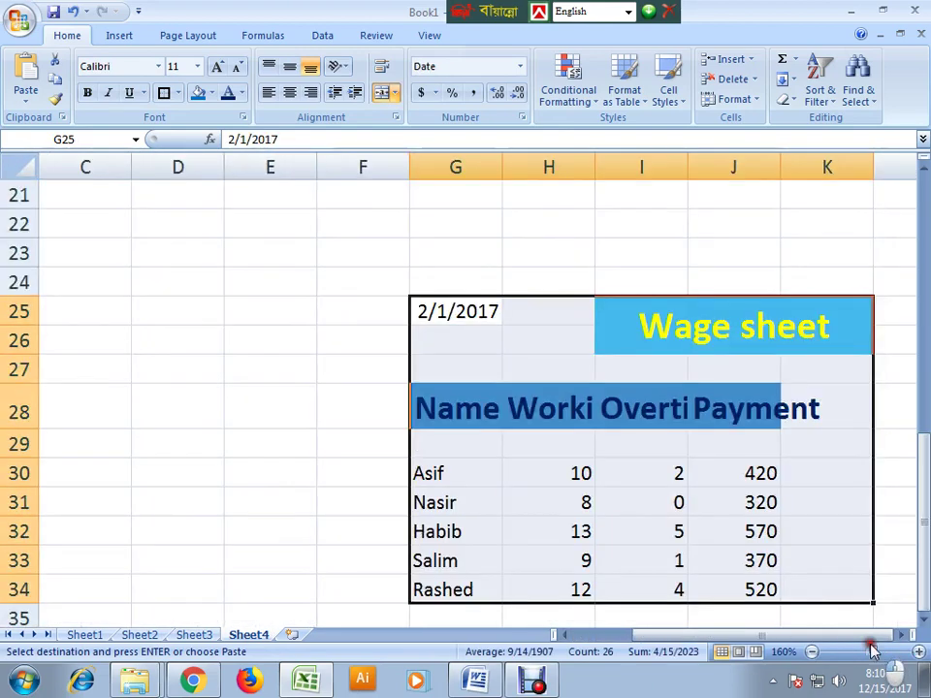
pyautogui.click(607, 470)
pyautogui.click(420, 310)
pyautogui.doubleClick(414, 311)
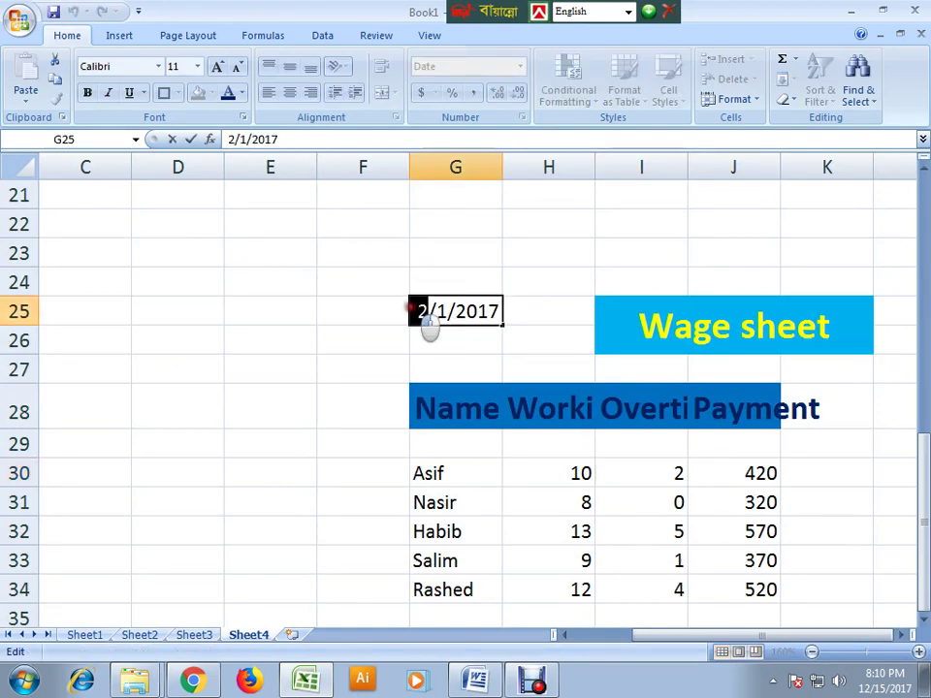
pyautogui.write('30')
pyautogui.click(465, 407)
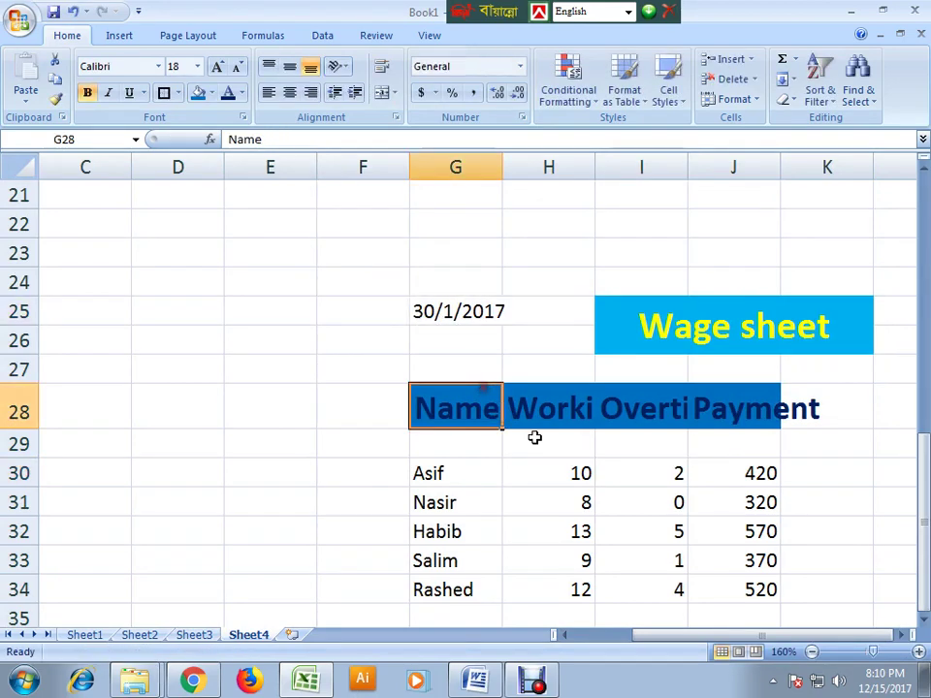
pyautogui.scroll(-1, 622, 456)
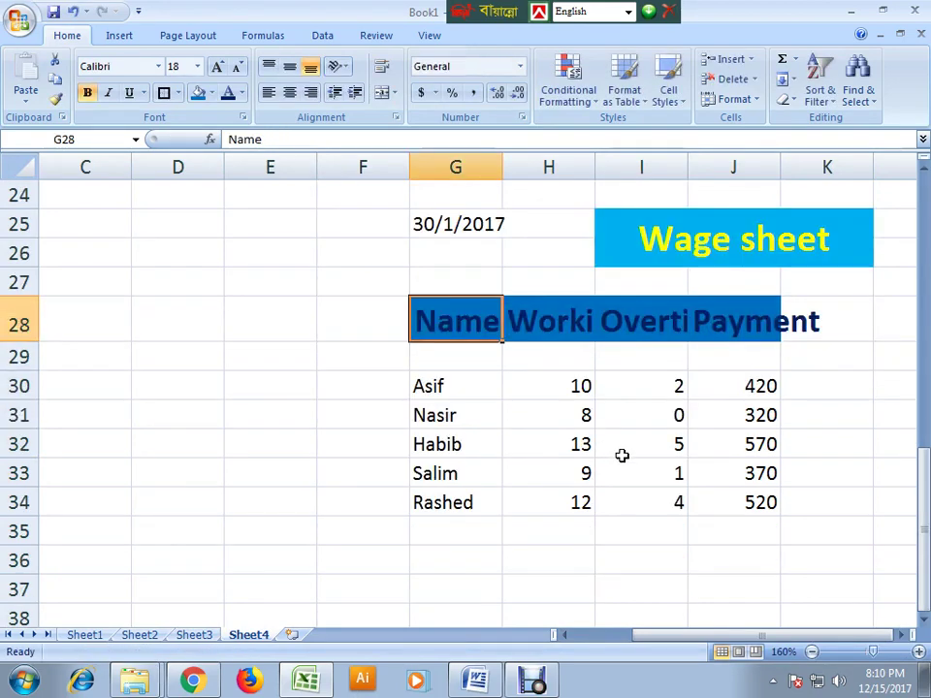
pyautogui.click(853, 509)
# - Add the heading 'Total Work' in L28 beside the wage table
pyautogui.click(899, 317)
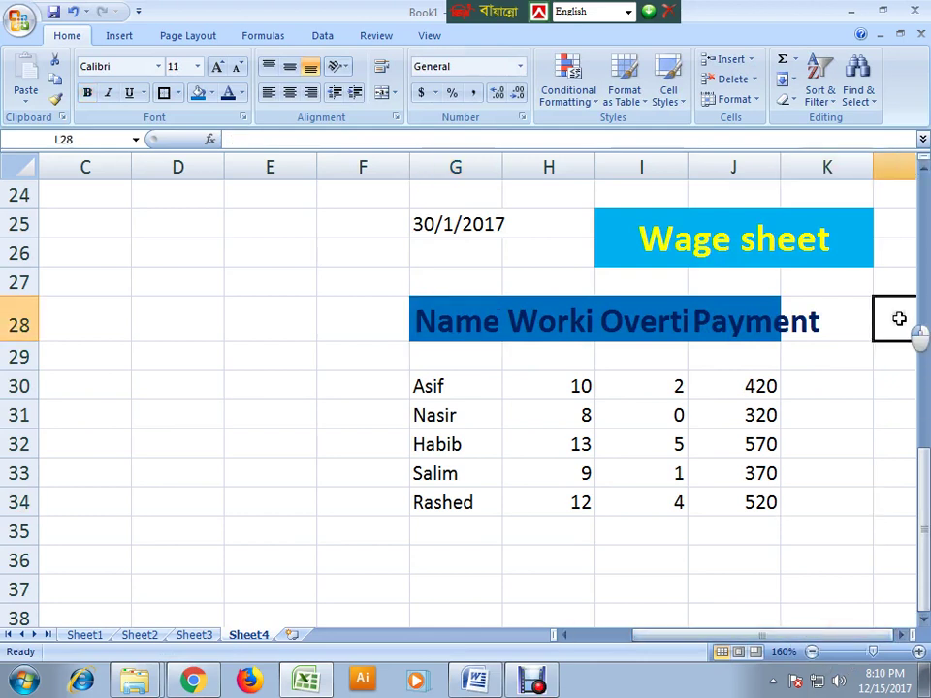
pyautogui.write('Total')
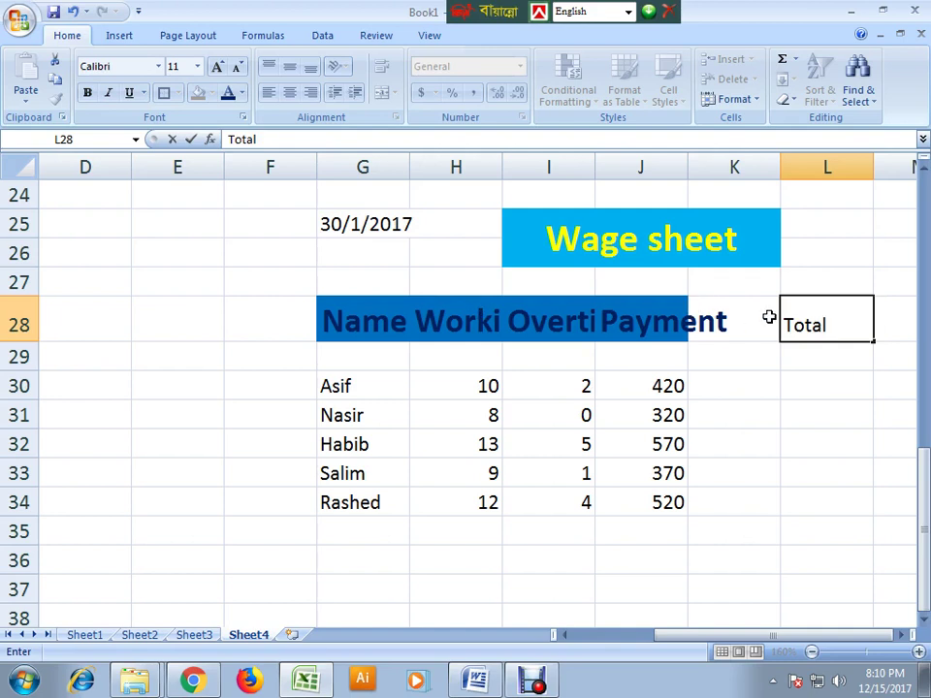
pyautogui.write(' Work')
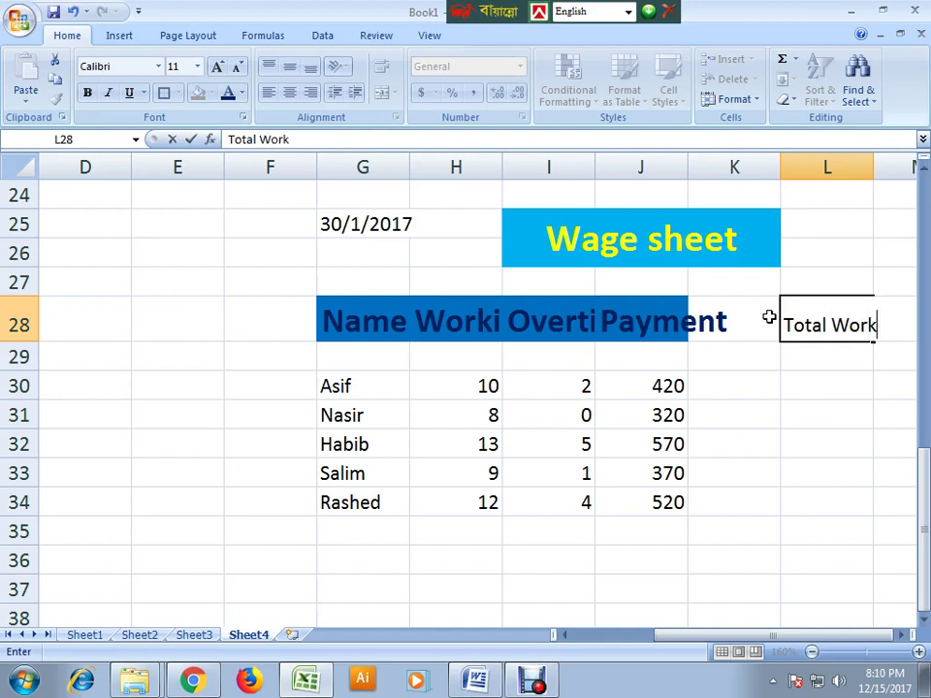
pyautogui.click(748, 452)
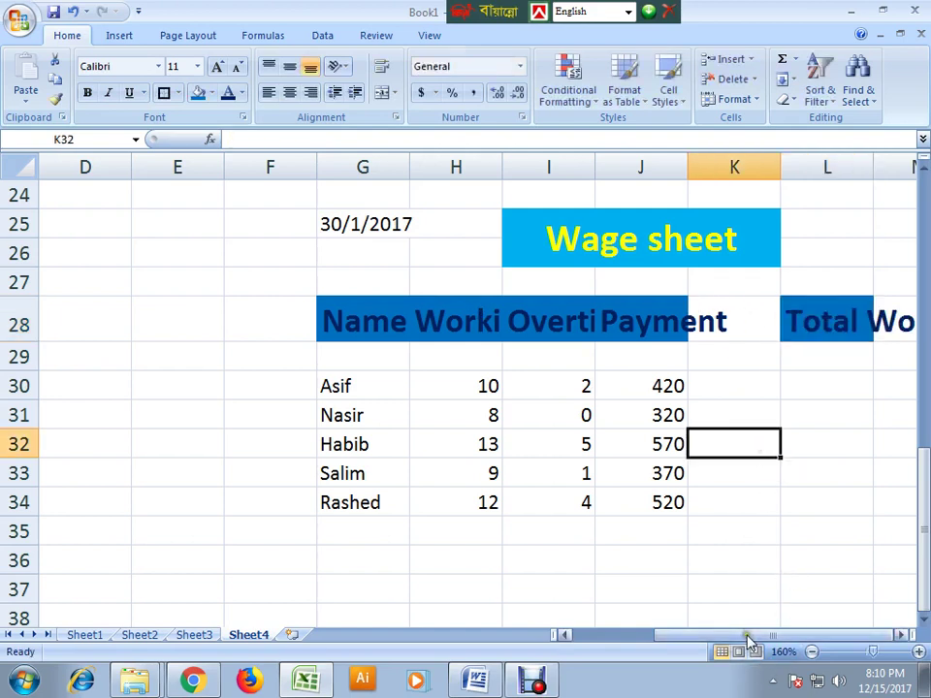
pyautogui.moveTo(898, 628); pyautogui.dragTo(899, 629)
pyautogui.click(852, 636)
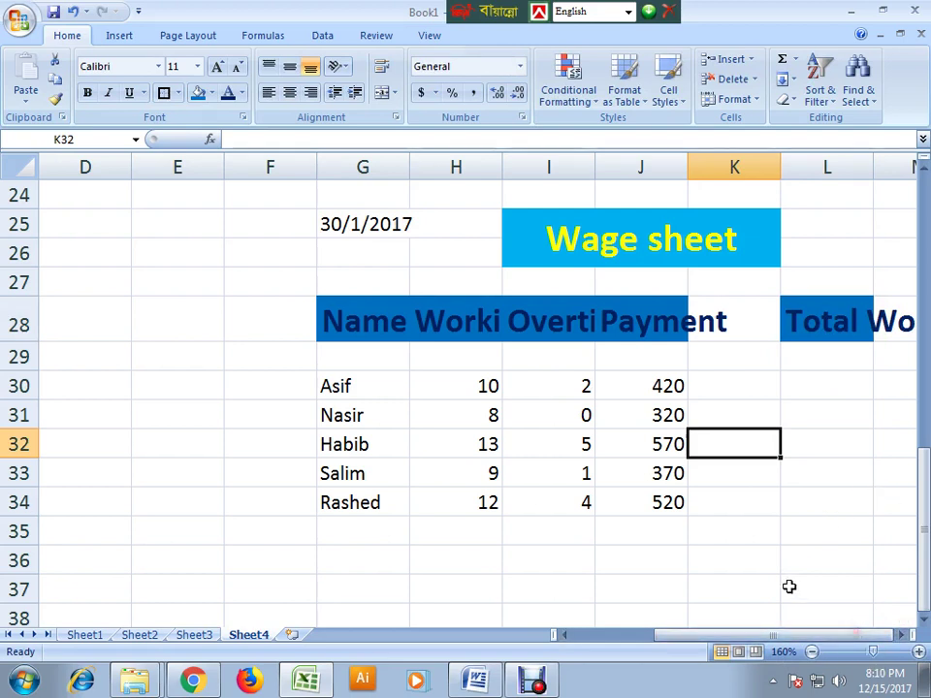
pyautogui.click(888, 391)
# - Add the headings 'Total.over' in M28 and 'Total Pay' in N28
pyautogui.click(893, 323)
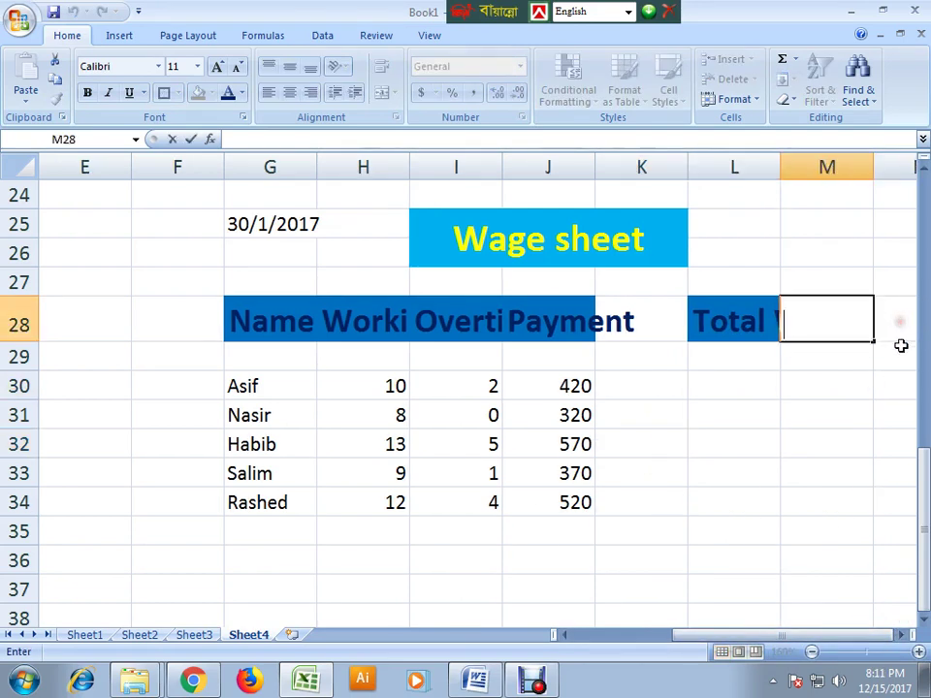
pyautogui.click(792, 414)
pyautogui.click(839, 334)
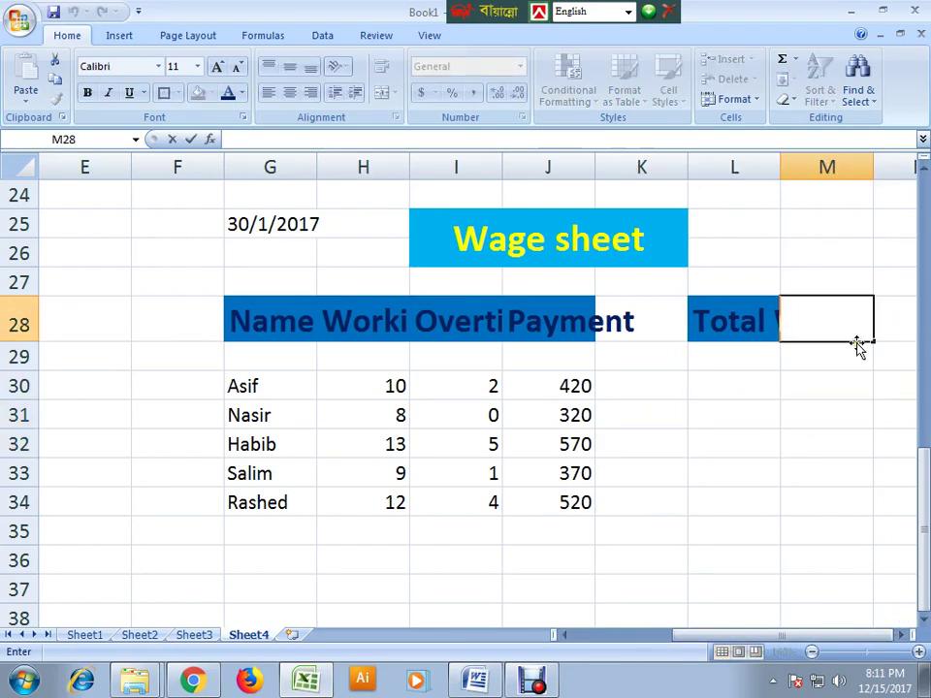
pyautogui.write('Total.')
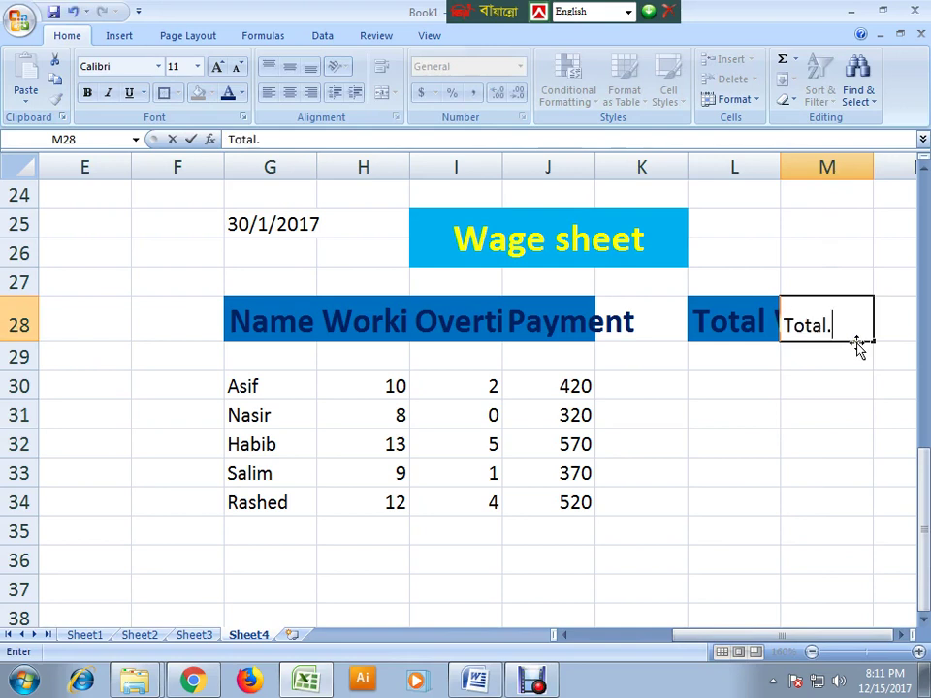
pyautogui.write('over')
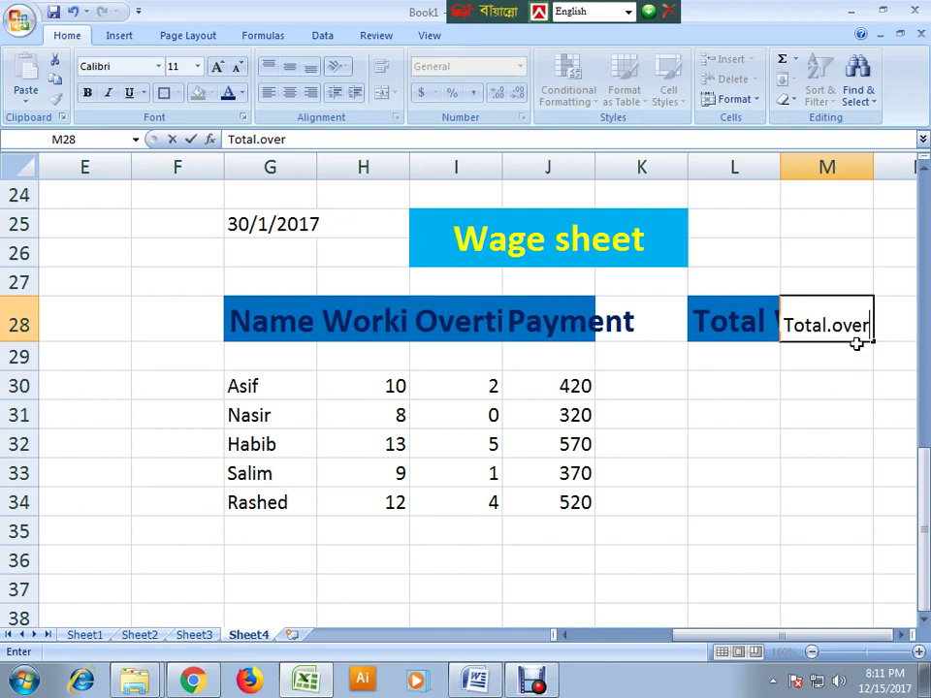
pyautogui.click(814, 532)
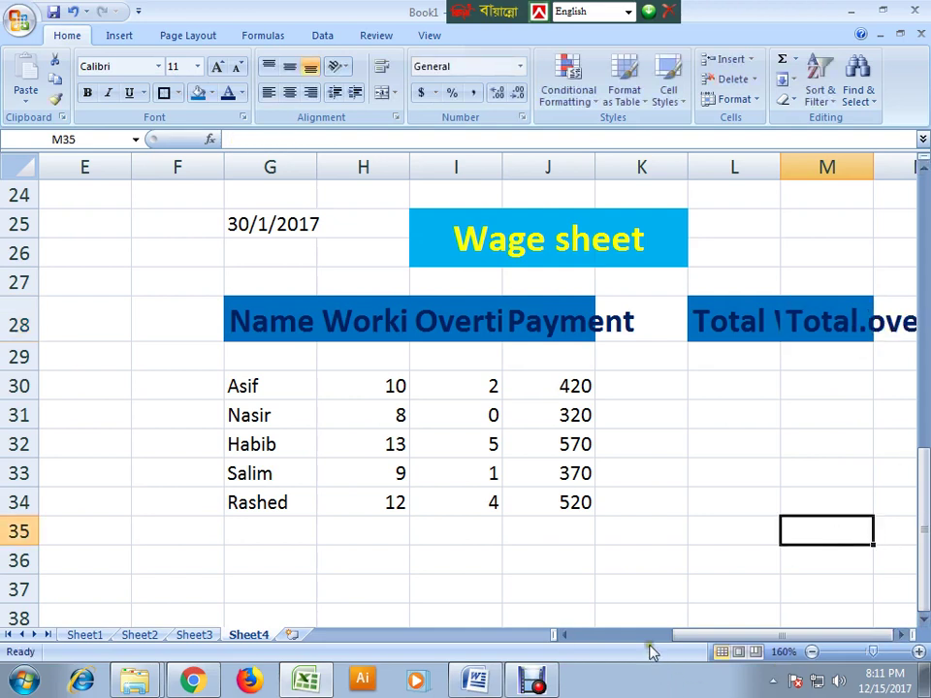
pyautogui.click(900, 322)
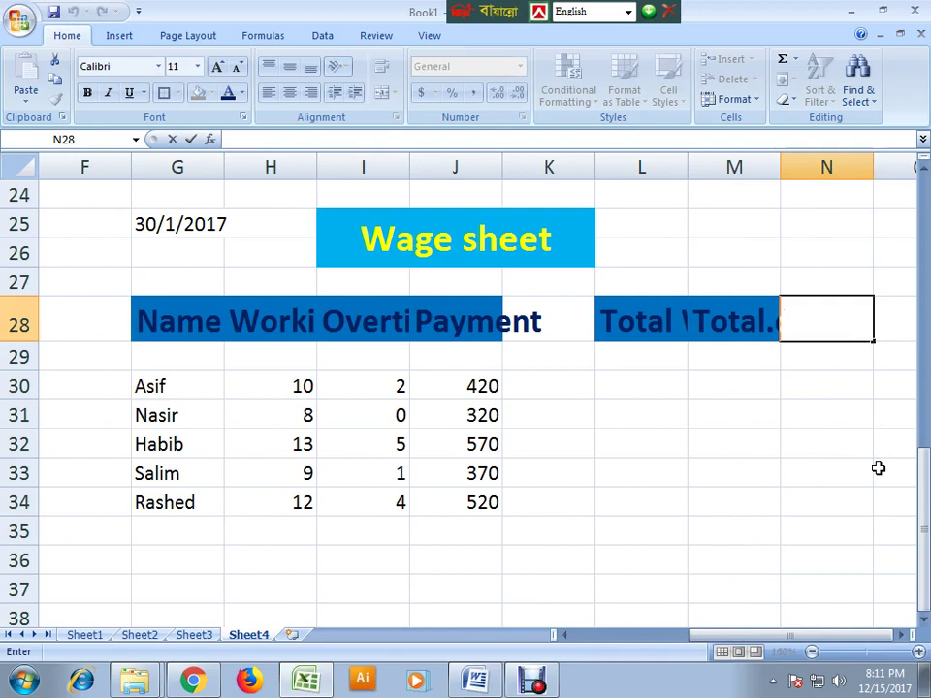
pyautogui.write('Total')
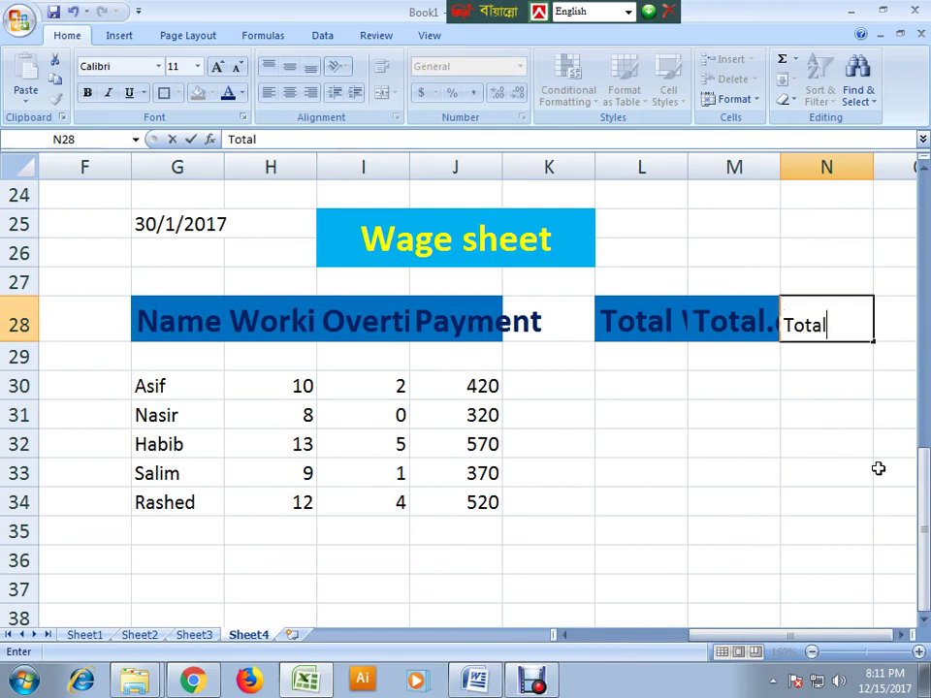
pyautogui.write(' Pay')
pyautogui.click(683, 499)
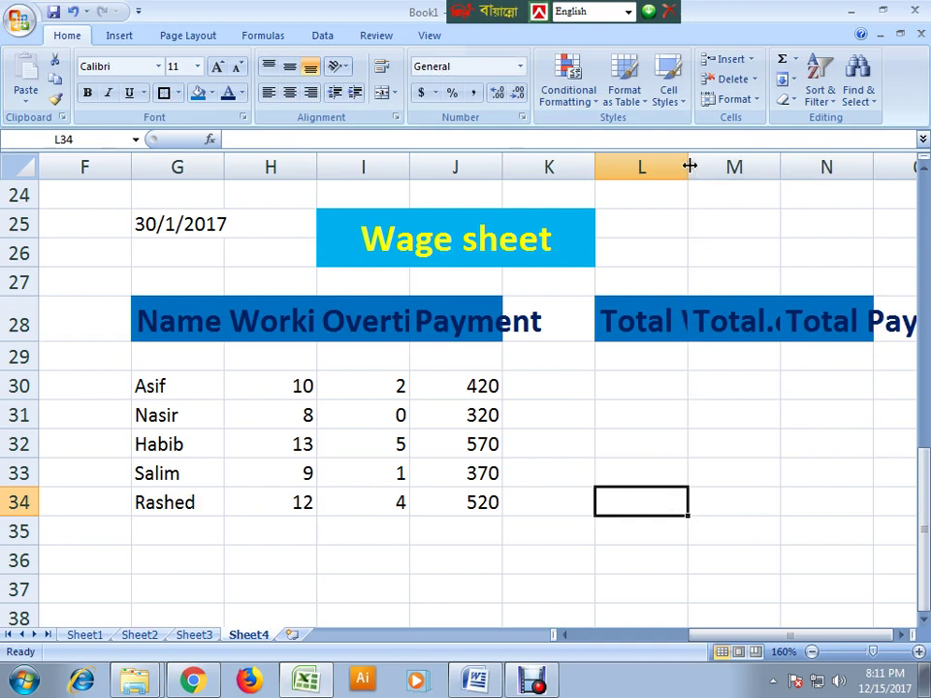
# - Widen columns L and M so the new headings show
pyautogui.moveTo(689, 167); pyautogui.dragTo(724, 167)
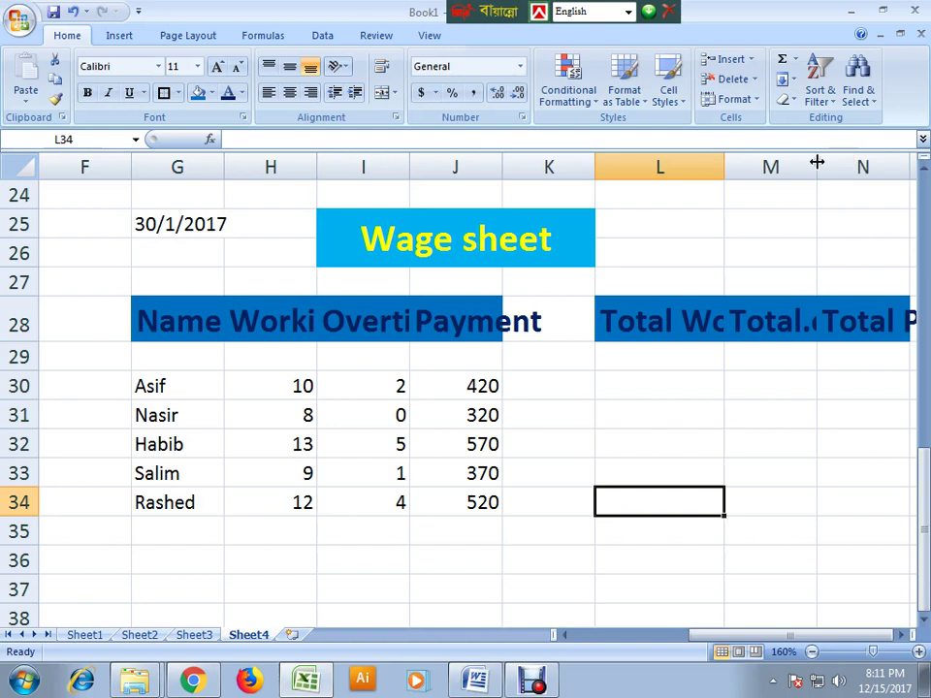
pyautogui.moveTo(817, 163); pyautogui.dragTo(862, 167)
pyautogui.moveTo(748, 634); pyautogui.dragTo(776, 635)
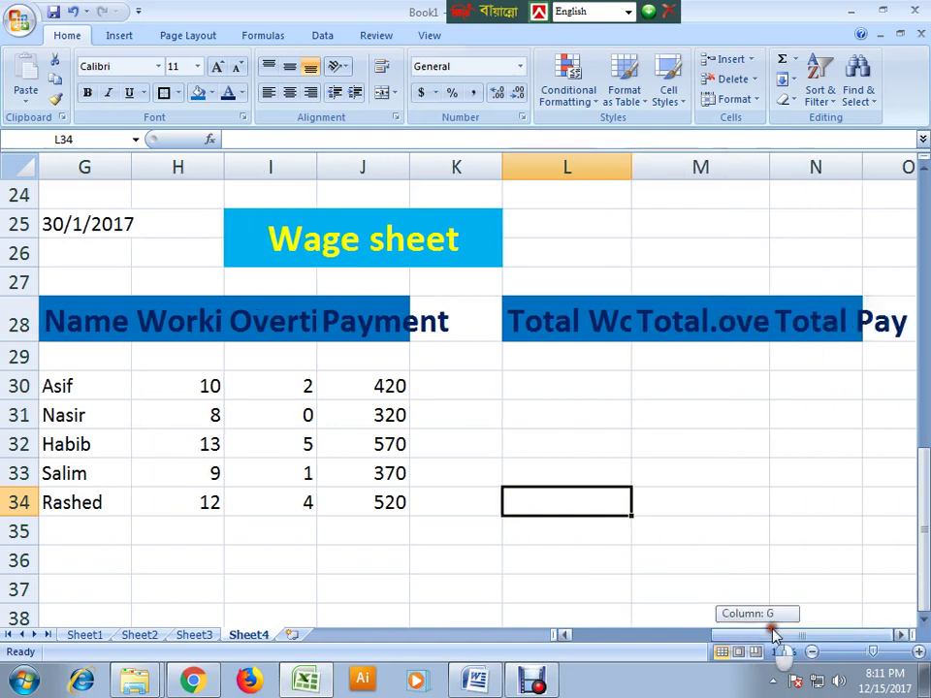
pyautogui.click(606, 438)
pyautogui.click(709, 500)
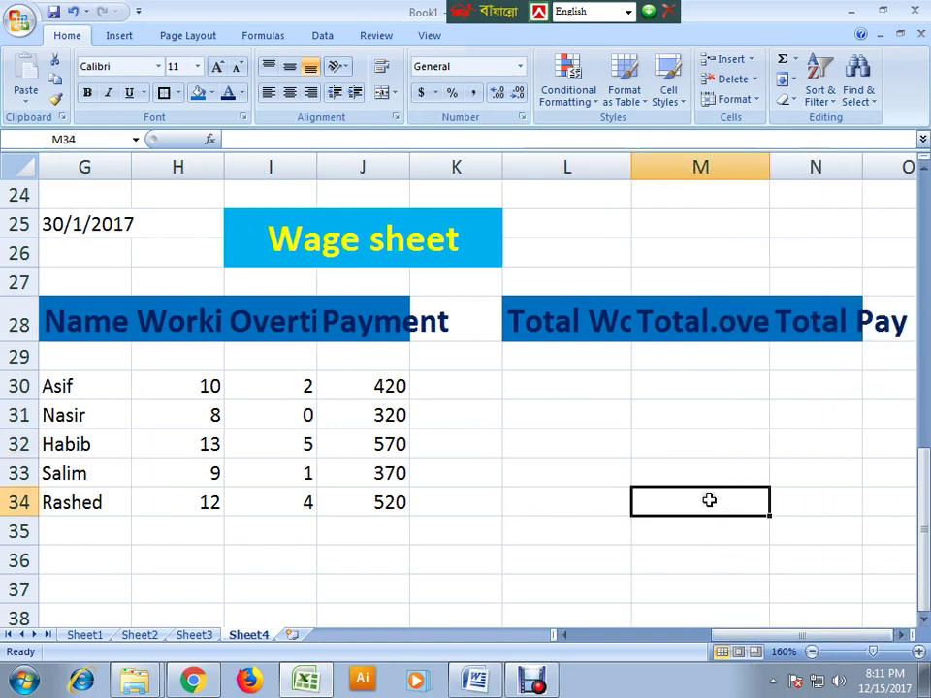
# - Start a formula in Asif's Total Work cell and compare the wage tables on Sheets 1–4
pyautogui.click(549, 384)
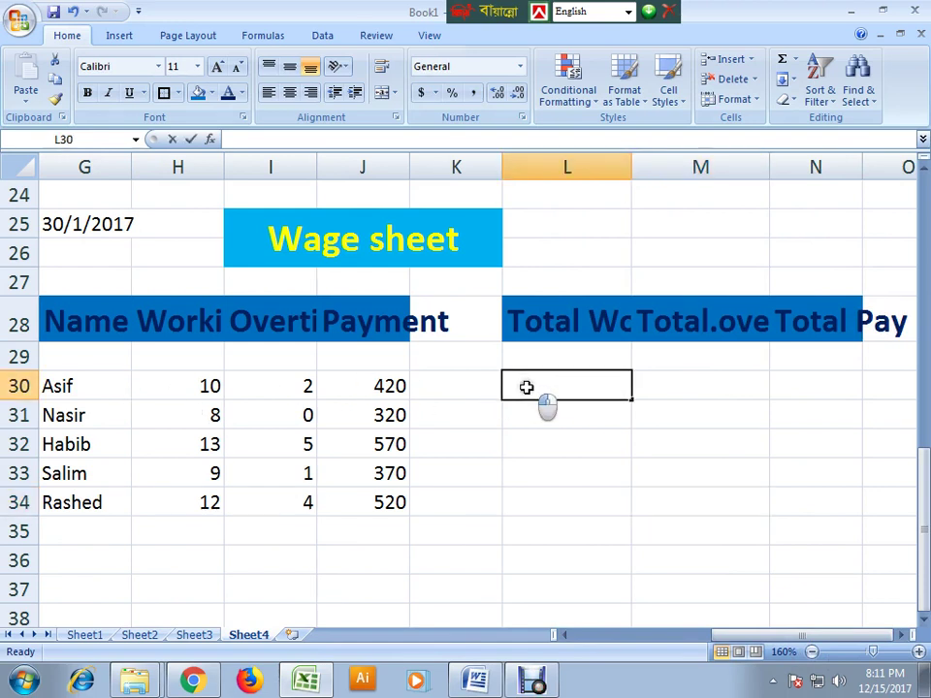
pyautogui.write('=')
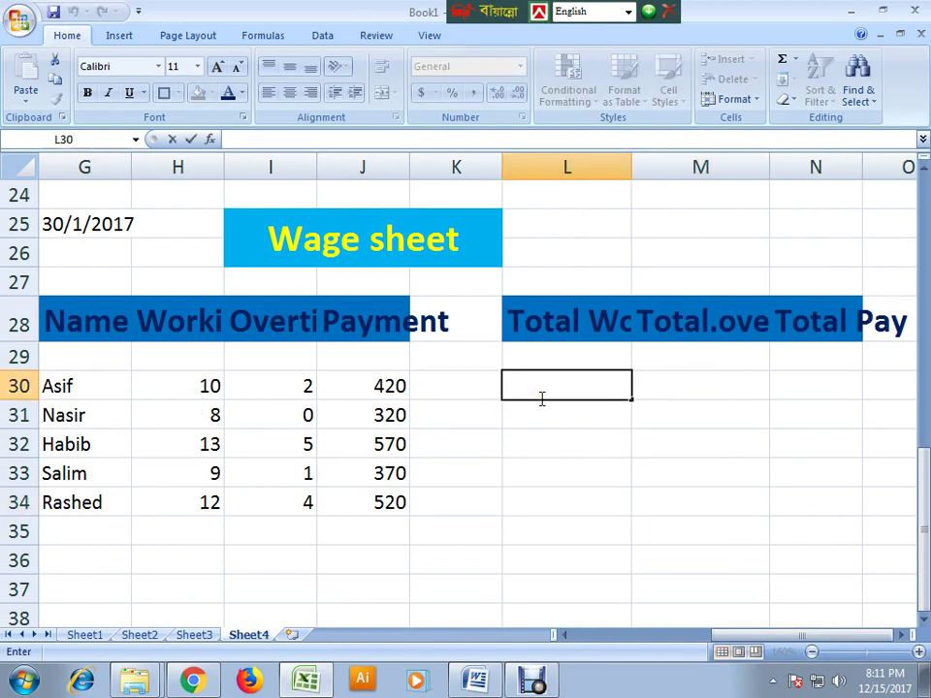
pyautogui.click(84, 635)
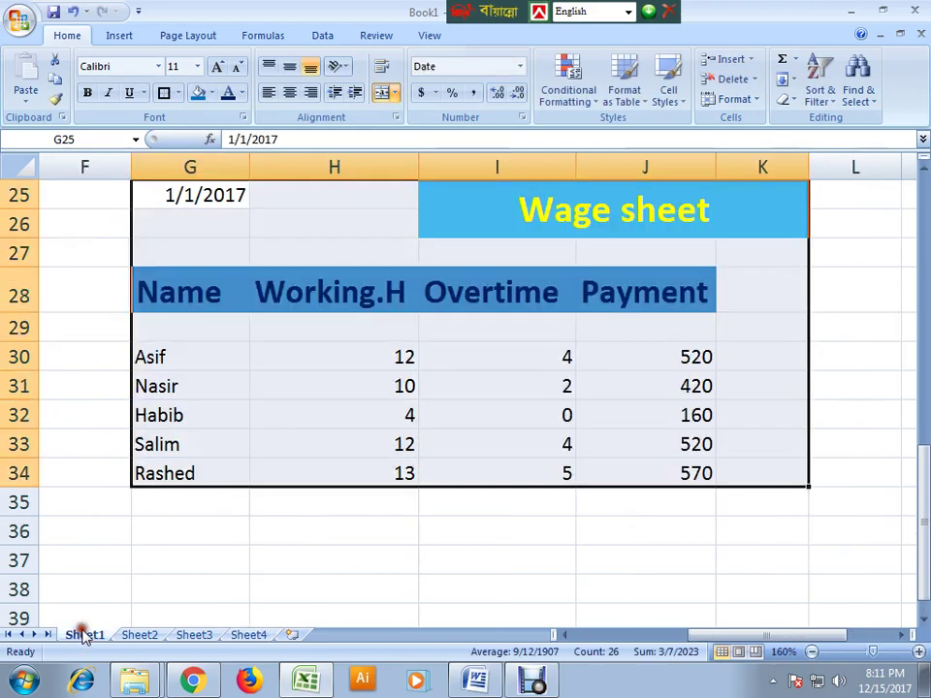
pyautogui.click(141, 635)
pyautogui.click(202, 636)
pyautogui.click(250, 636)
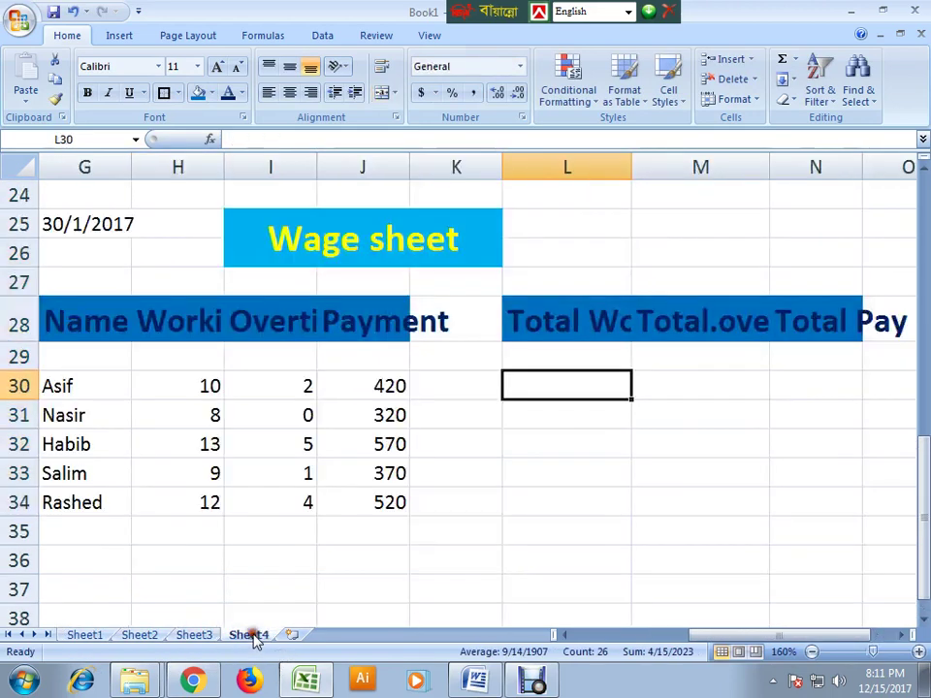
pyautogui.click(87, 637)
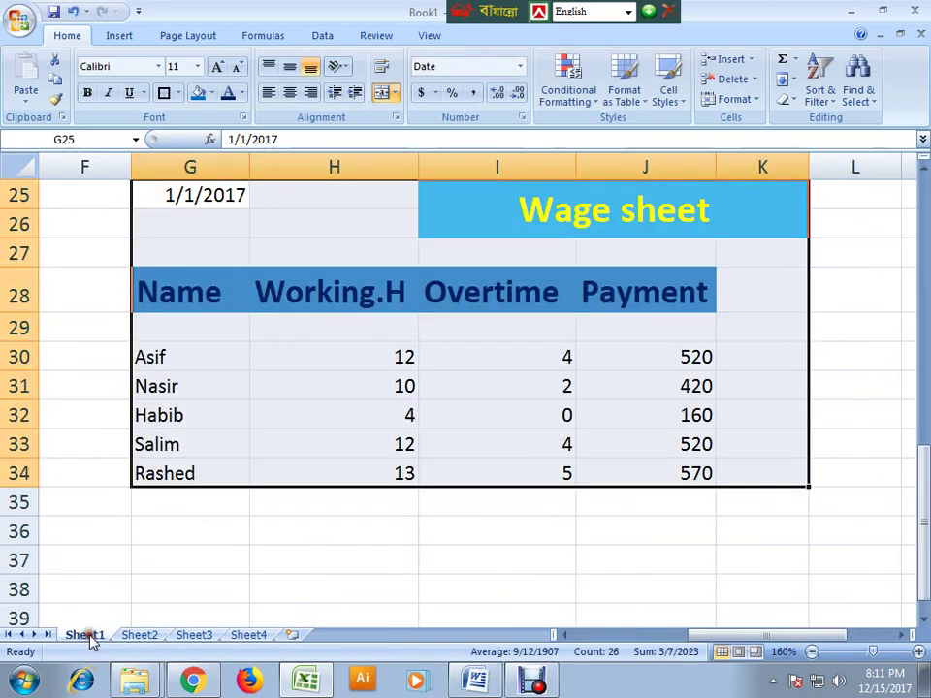
pyautogui.click(141, 635)
pyautogui.click(196, 636)
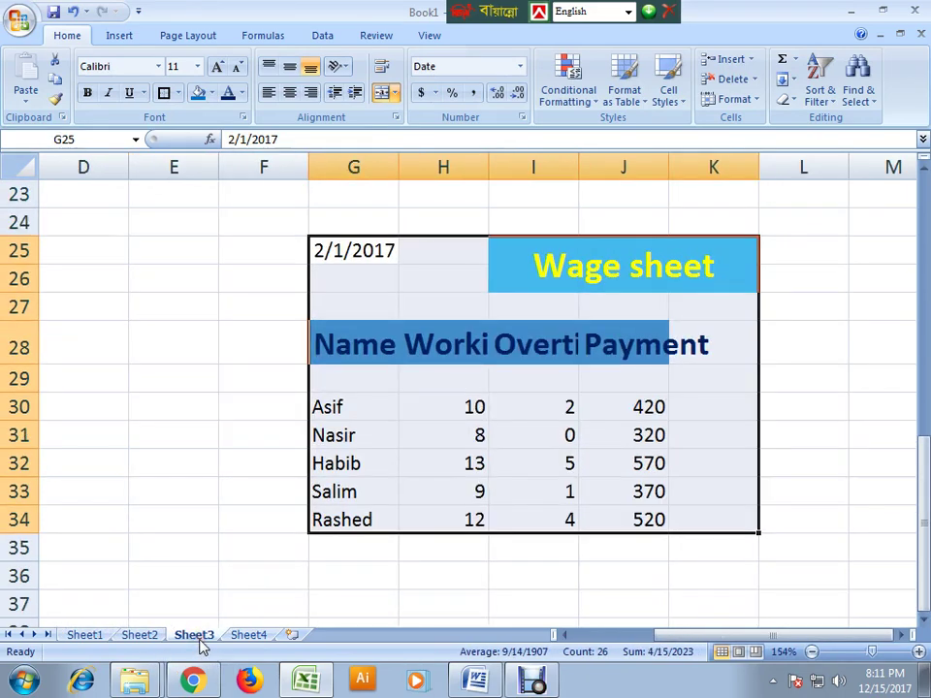
pyautogui.click(146, 636)
pyautogui.click(194, 636)
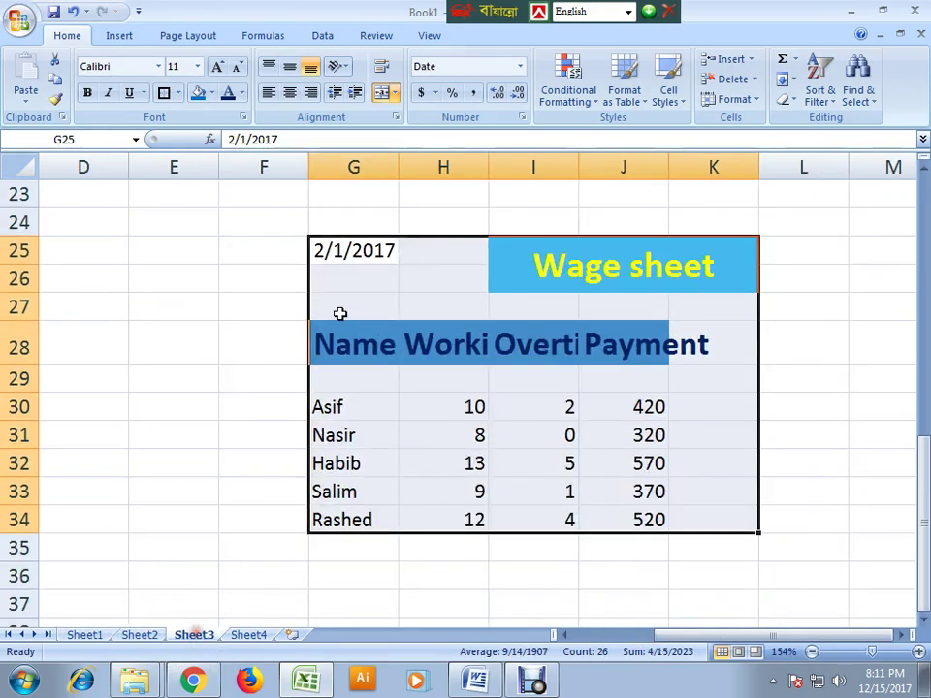
# - Change Sheet3's date from 2/1/2017 to 3/1/2017 and return to Sheet4
pyautogui.doubleClick(320, 251)
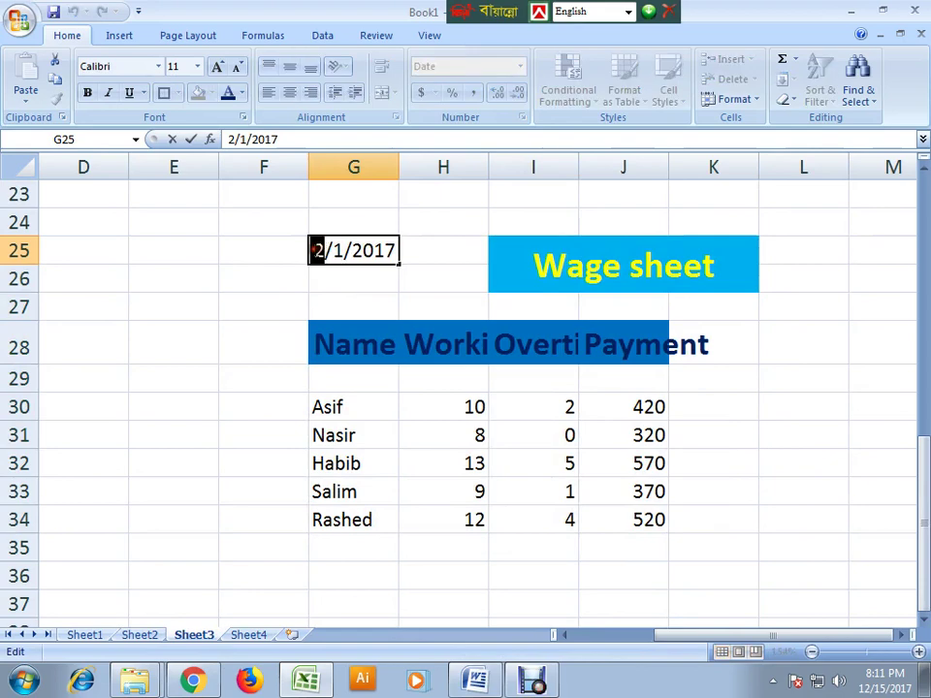
pyautogui.write('3')
pyautogui.click(297, 346)
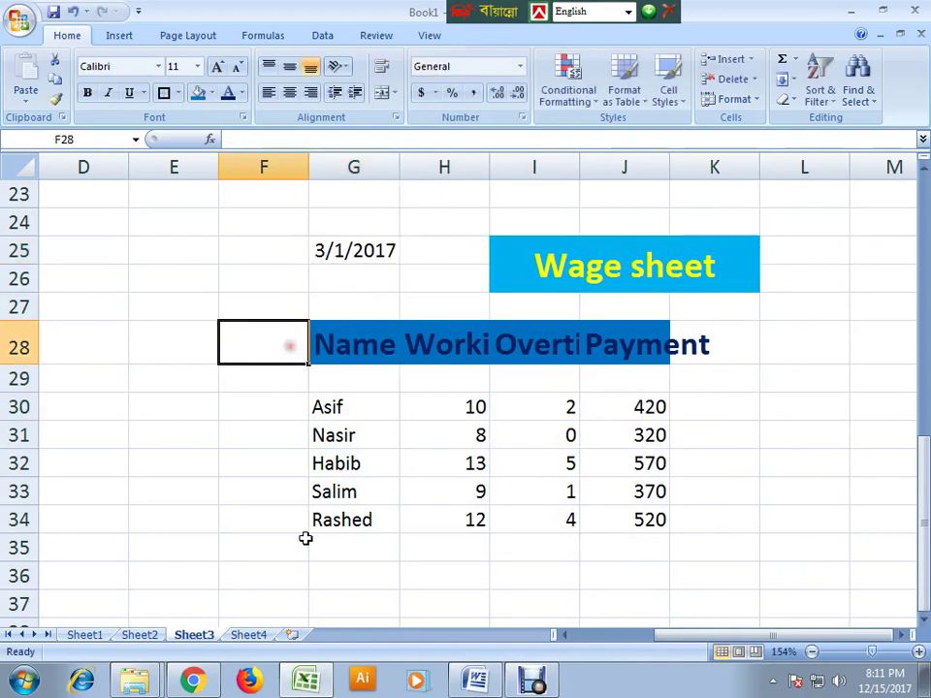
pyautogui.click(252, 636)
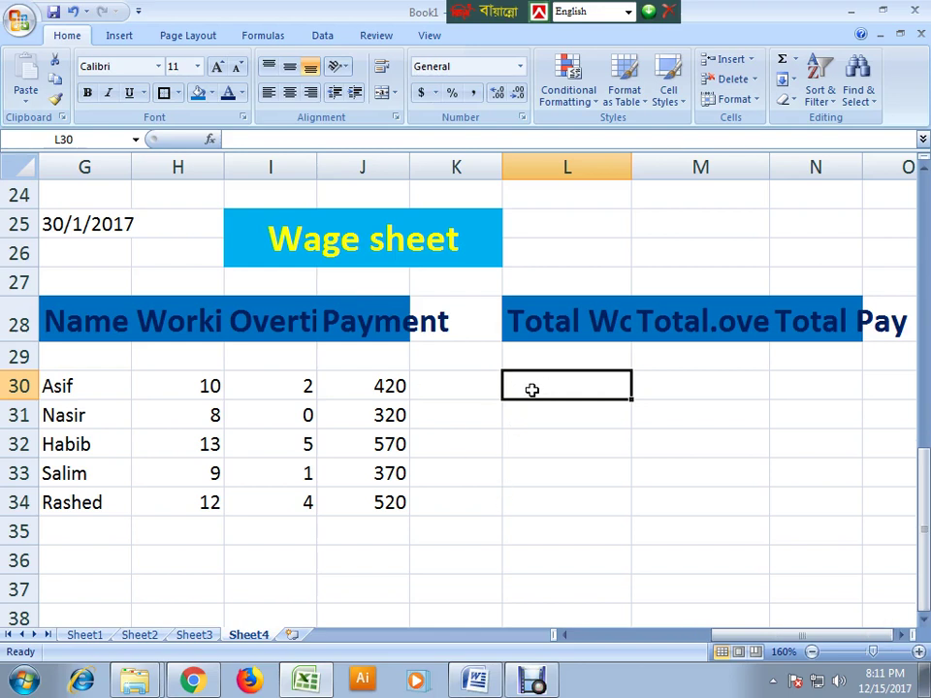
pyautogui.write('=')
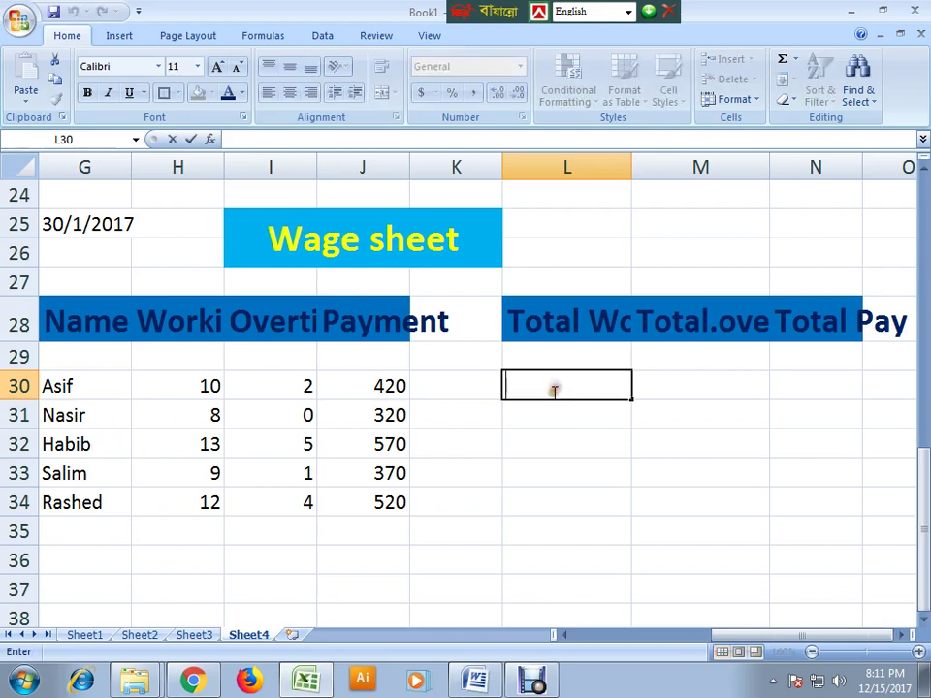
pyautogui.write('sum(')
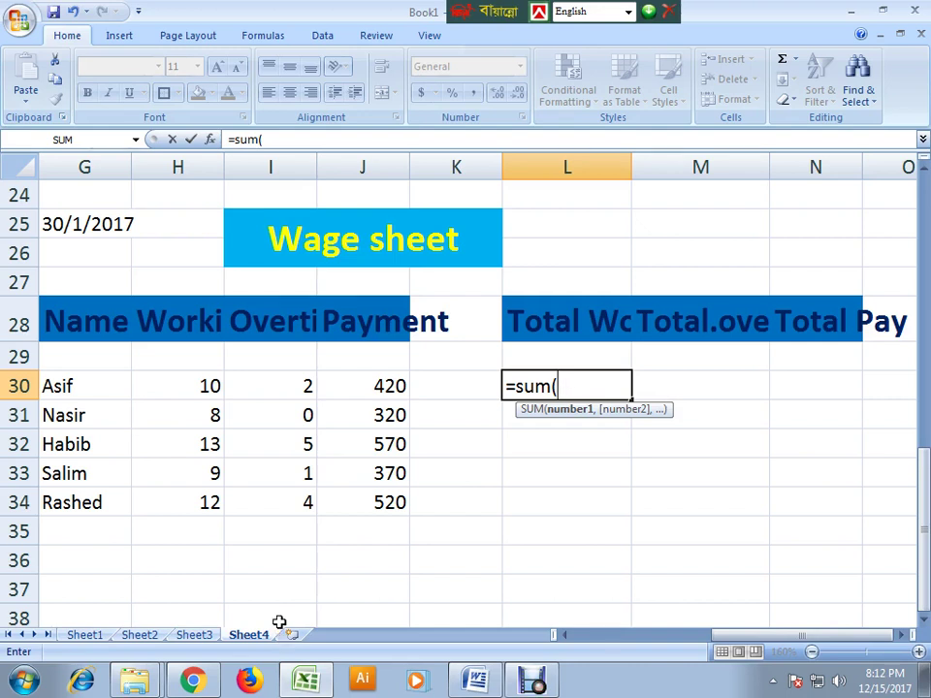
pyautogui.write('sheet')
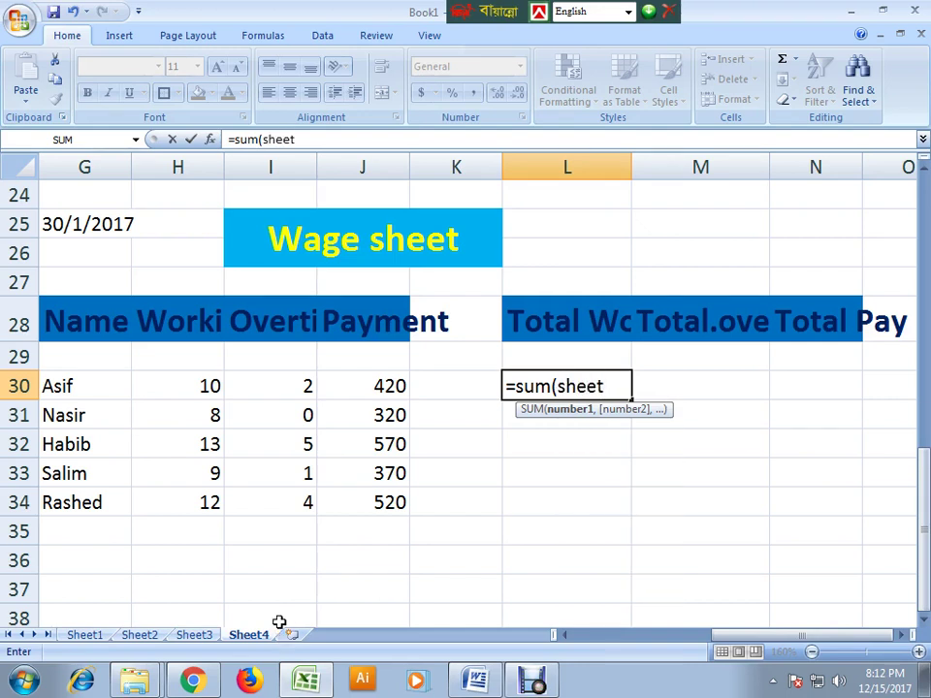
pyautogui.write('1')
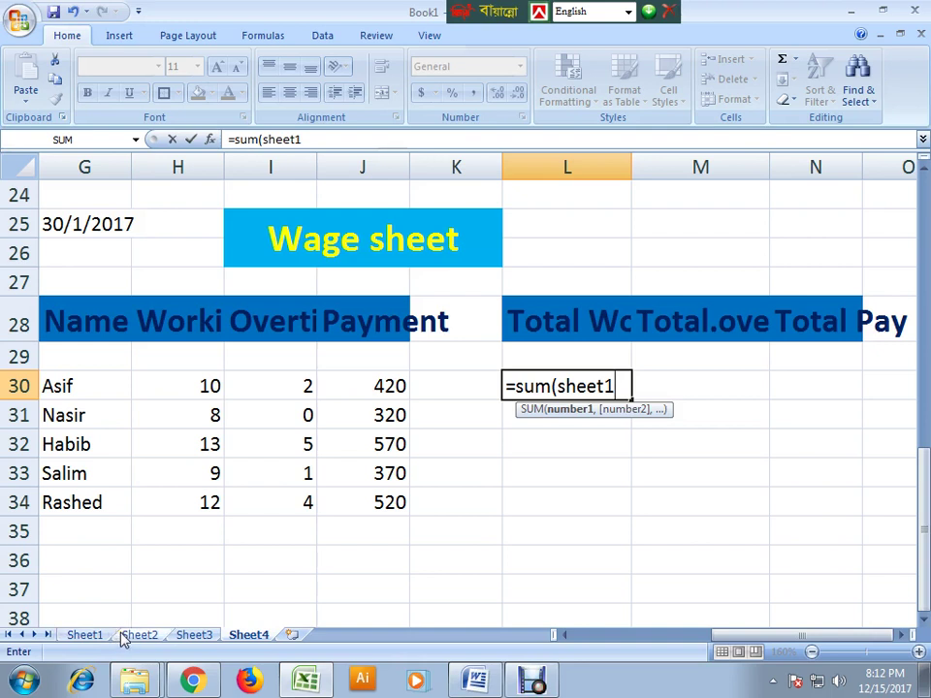
pyautogui.write('!')
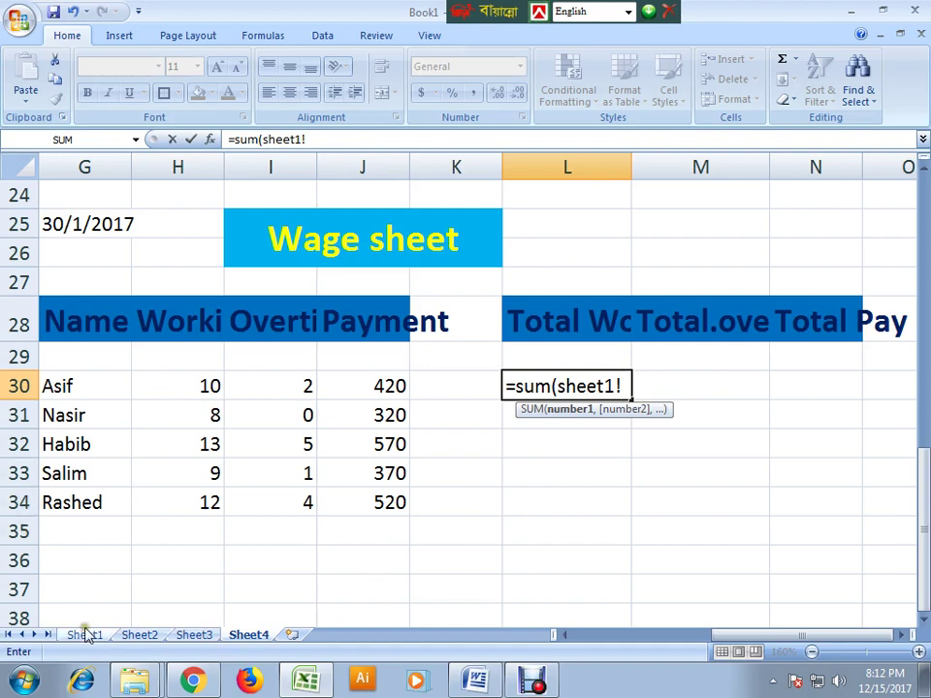
pyautogui.click(85, 634)
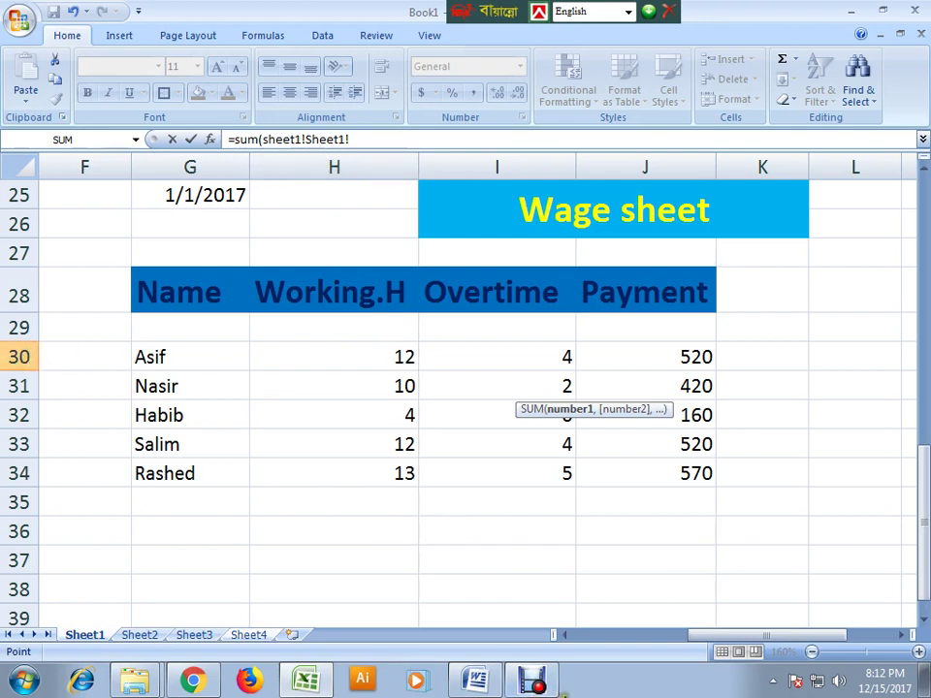
pyautogui.click(309, 682)
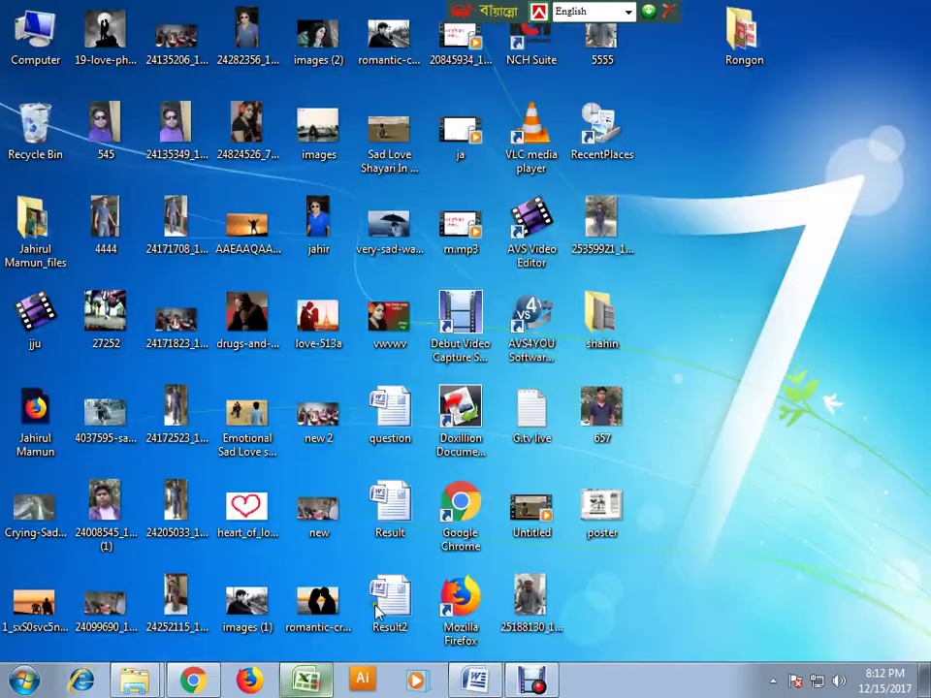
pyautogui.click(311, 682)
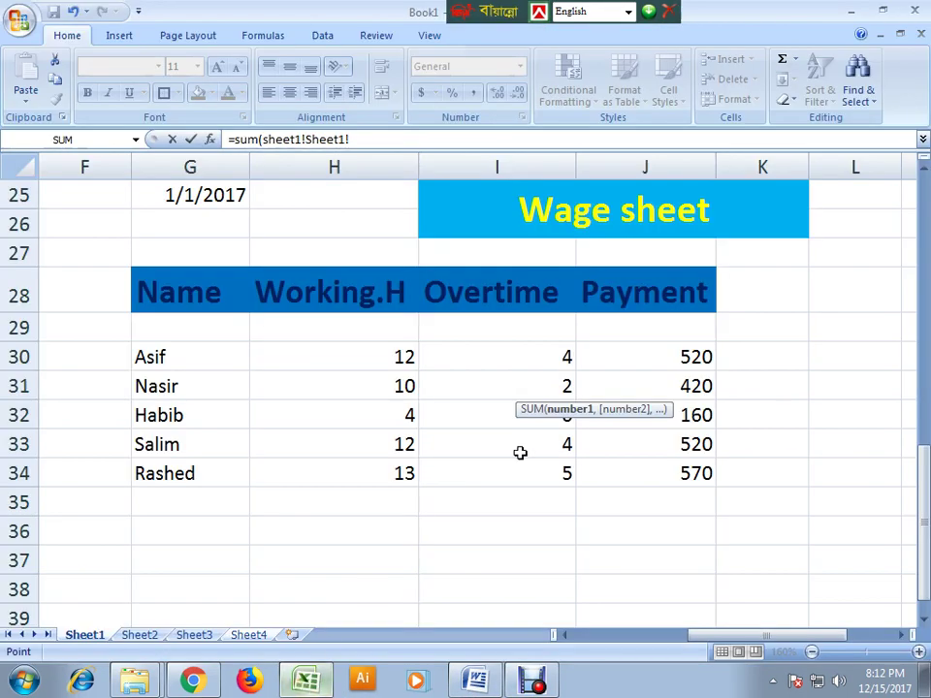
pyautogui.click(248, 635)
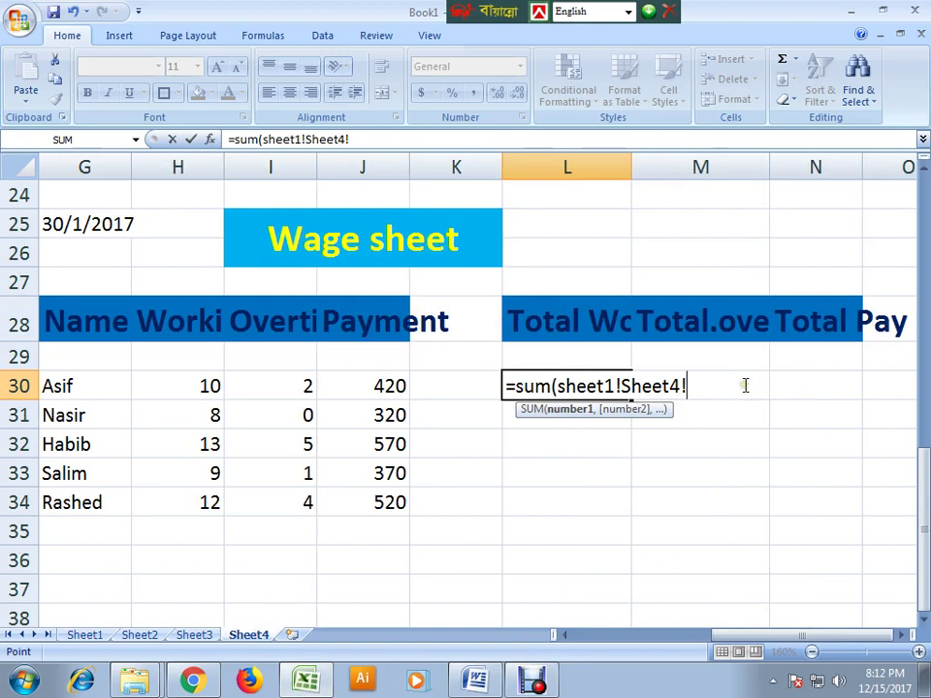
pyautogui.press('BackSpace')
pyautogui.press('BackSpace')
pyautogui.press('BackSpace')
pyautogui.press('BackSpace')
pyautogui.press('BackSpace')
pyautogui.press('BackSpace')
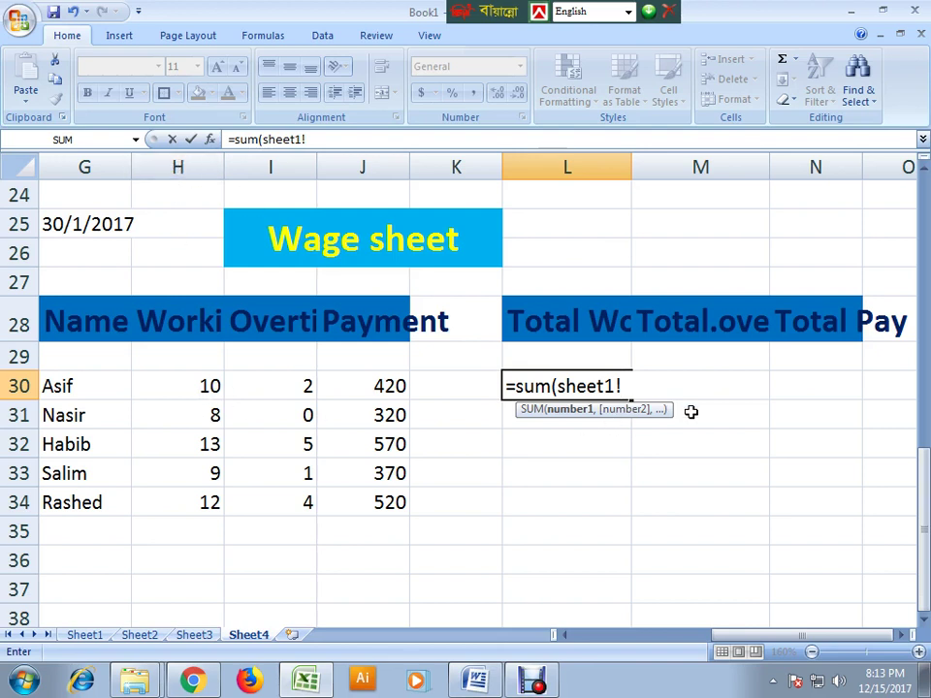
# - Complete L30's formula =SUM(Sheet1!H30+Sheet2!H30+Sheet3!H30+Sheet4!H30) and reopen it for editing
pyautogui.write('h30+')
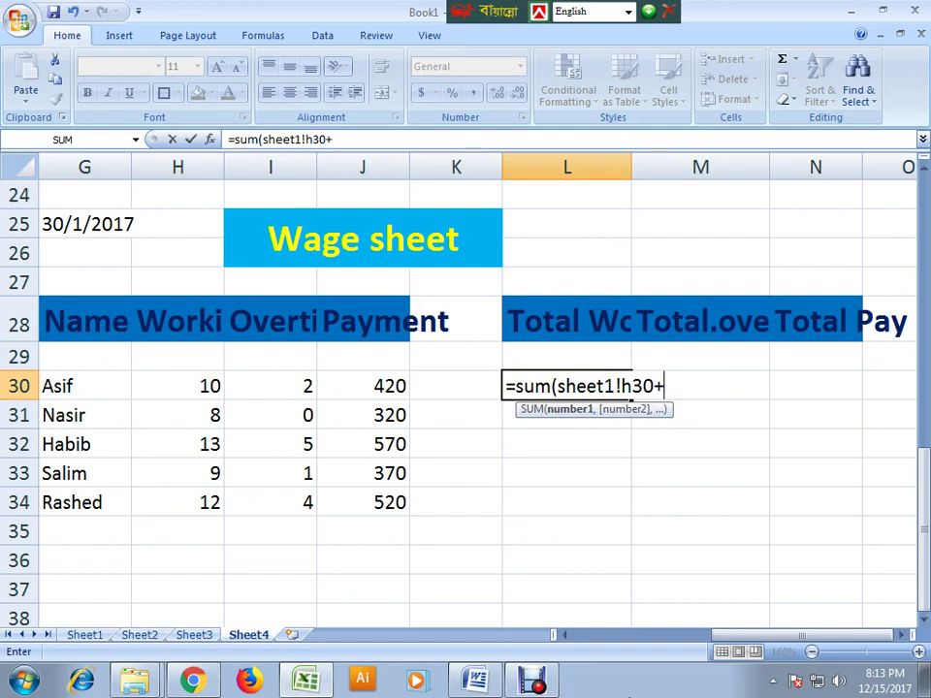
pyautogui.write('sheet2!')
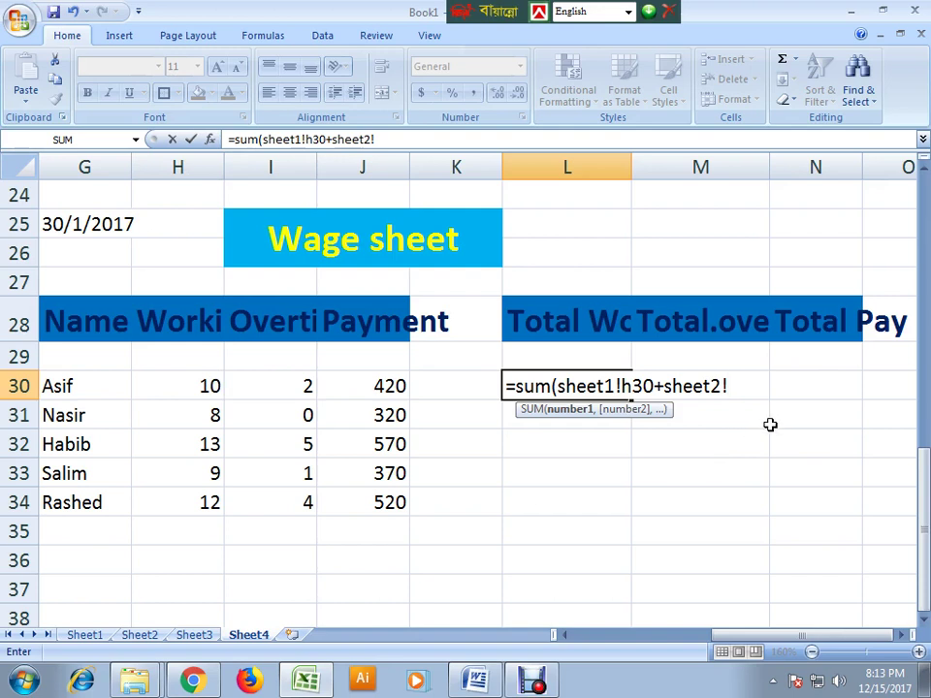
pyautogui.write('h30+')
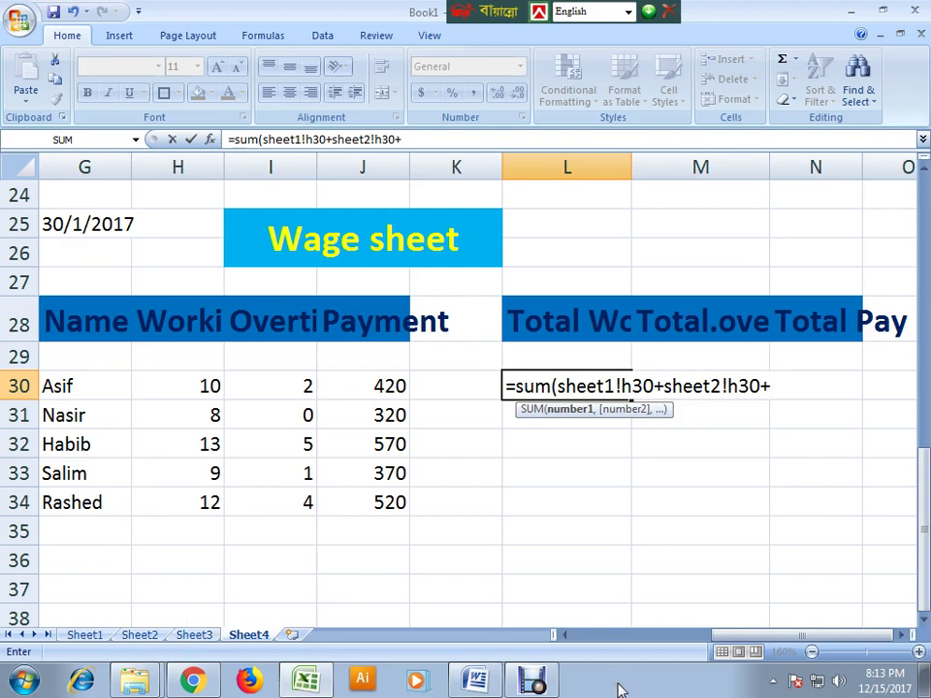
pyautogui.write('sheet3!')
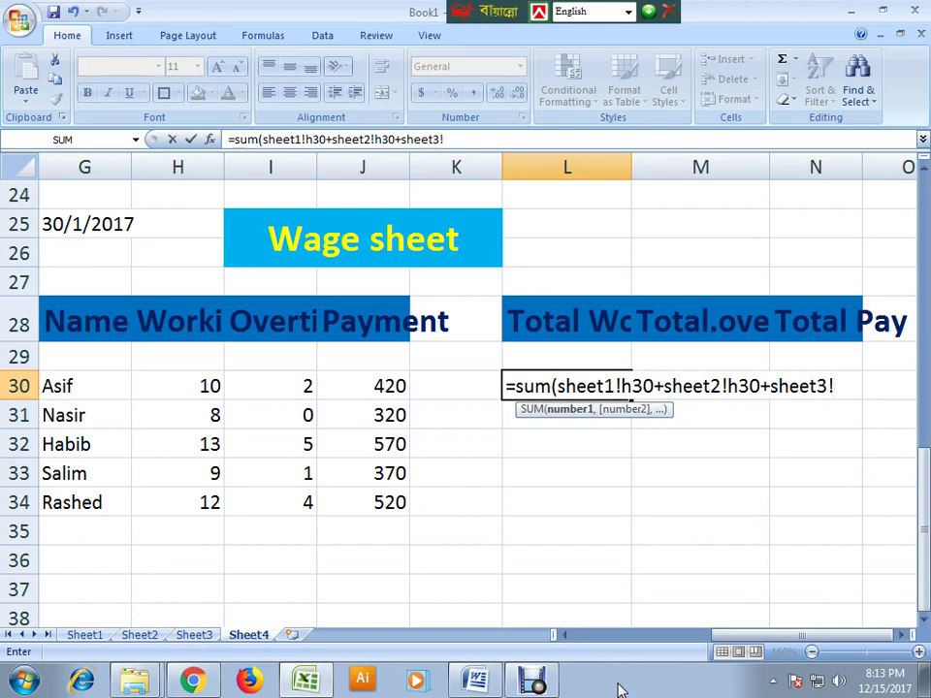
pyautogui.write('h30+')
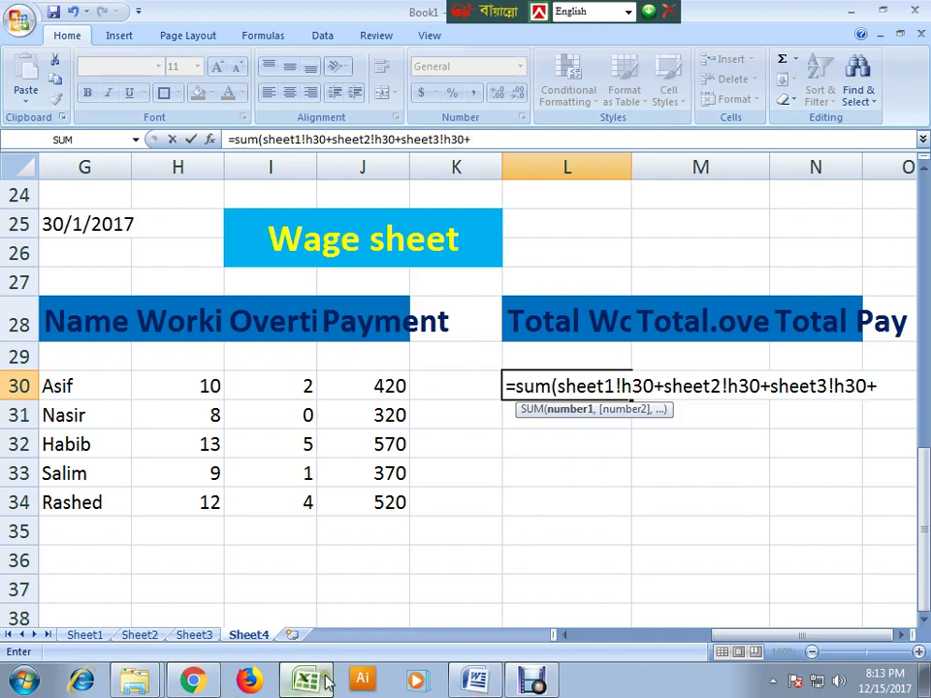
pyautogui.write('sheet4')
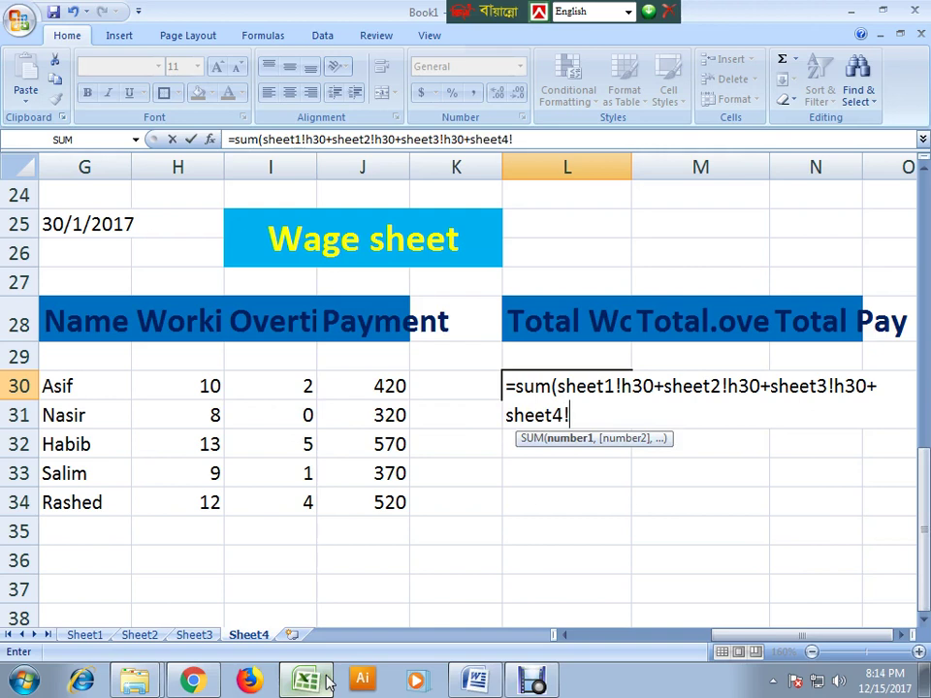
pyautogui.write('!')
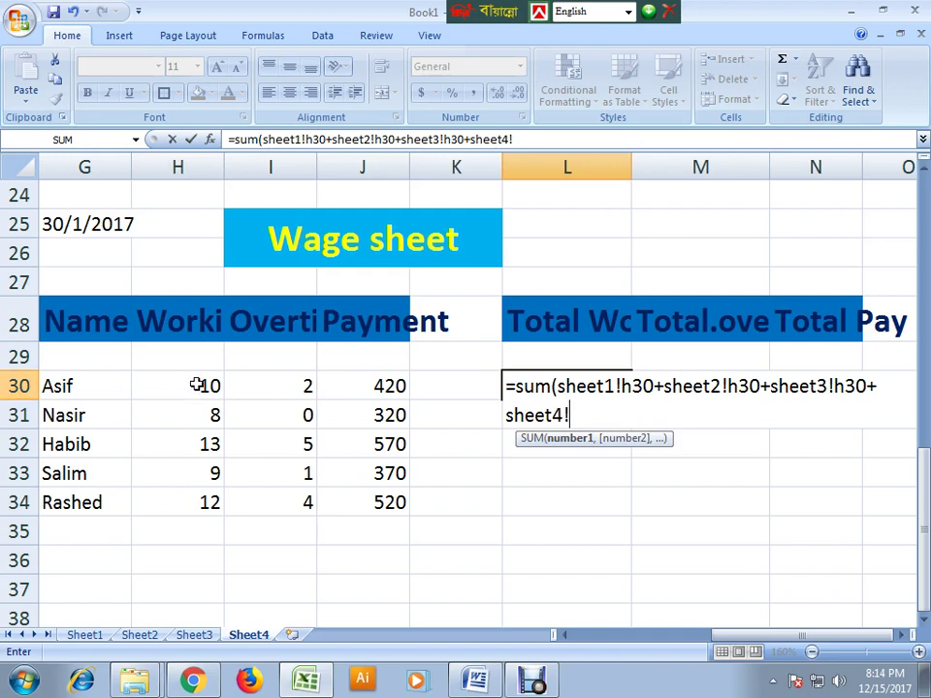
pyautogui.write('h30')
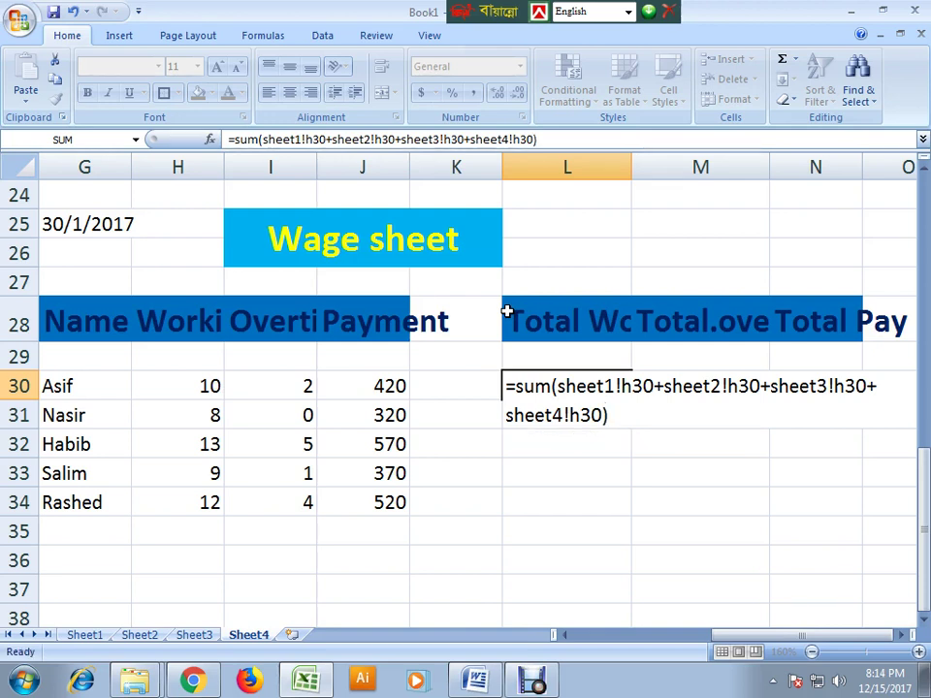
pyautogui.press('Return')
pyautogui.doubleClick(558, 386)
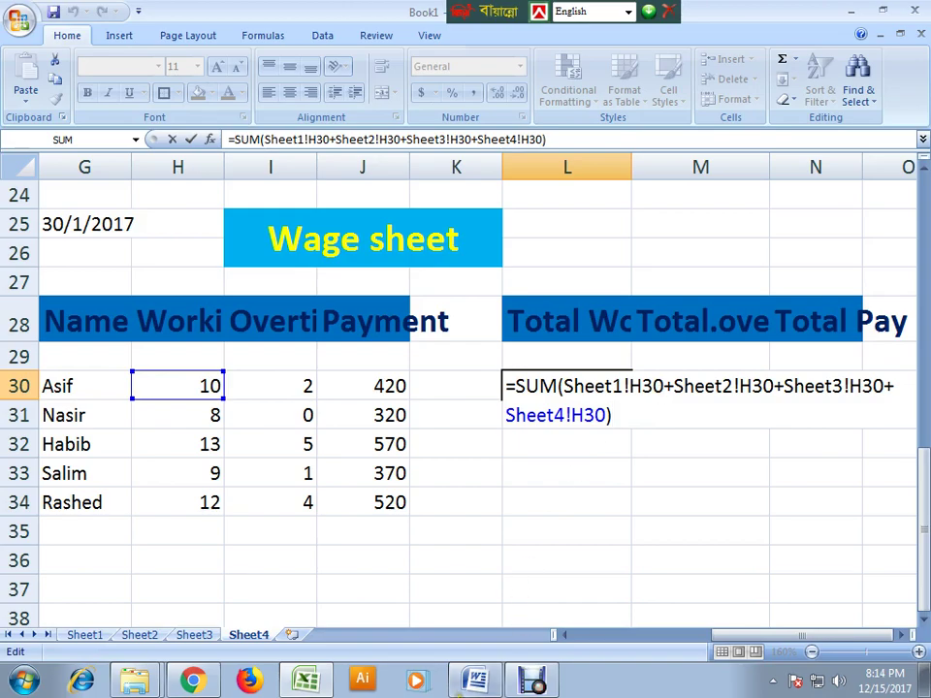
pyautogui.hotkey('alt', 'Tab')
pyautogui.scroll(-12, 447, 502)
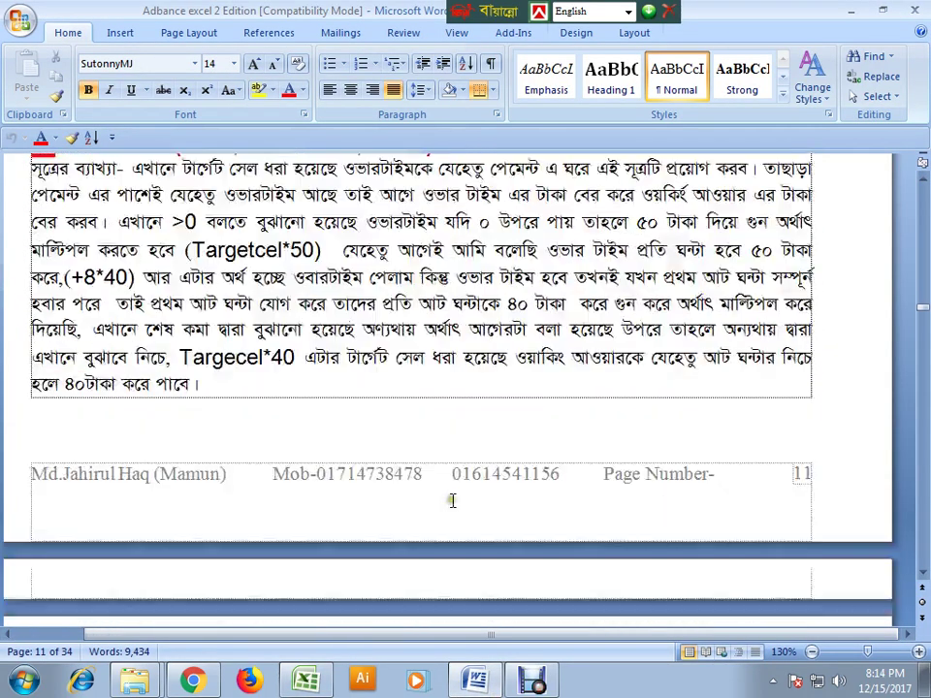
pyautogui.scroll(-2, 449, 508)
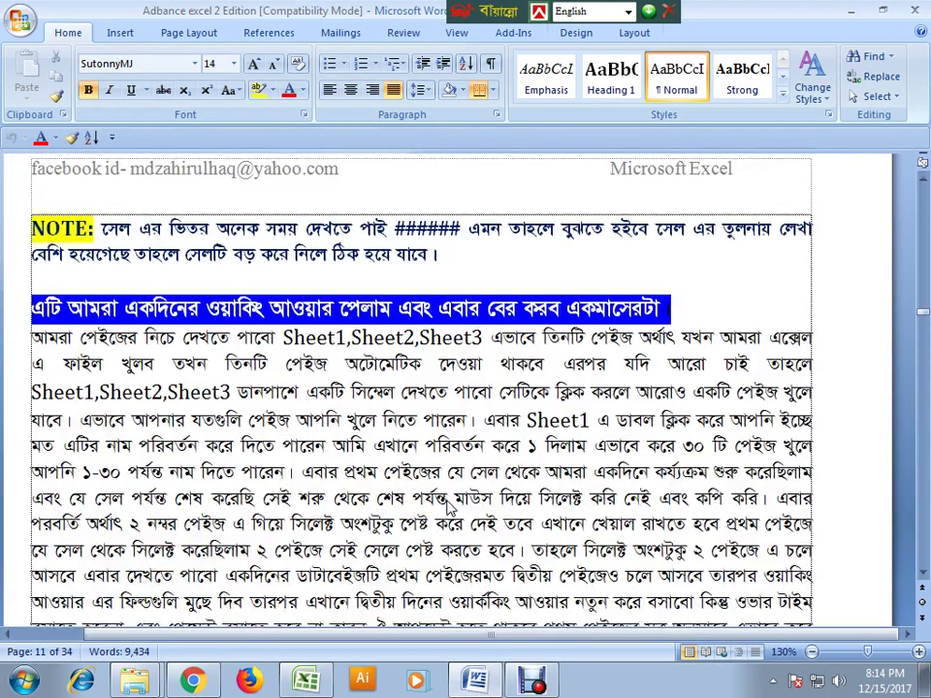
pyautogui.scroll(-3, 449, 506)
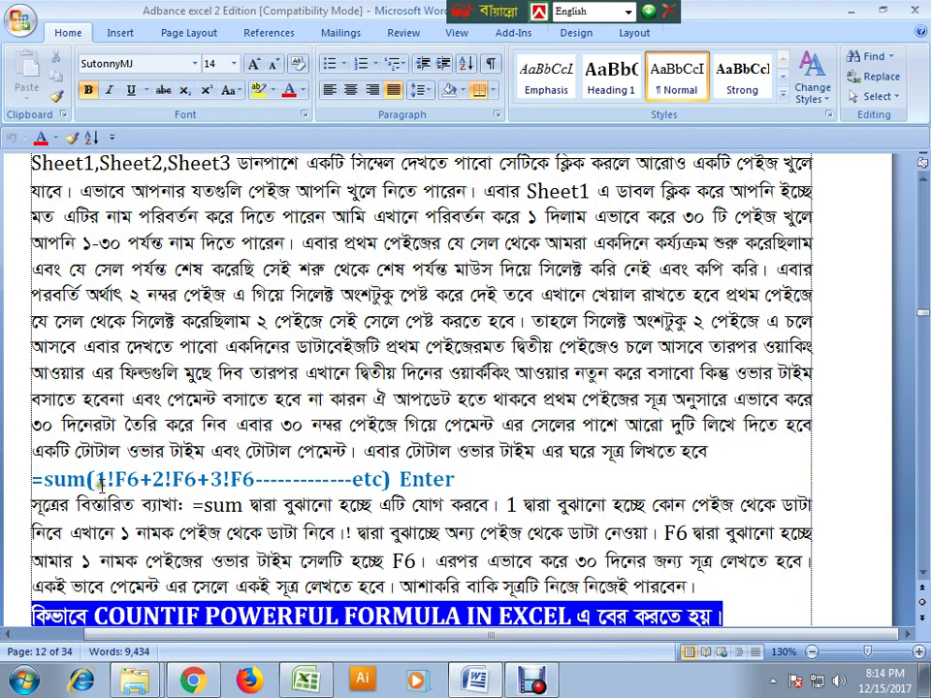
pyautogui.click(306, 681)
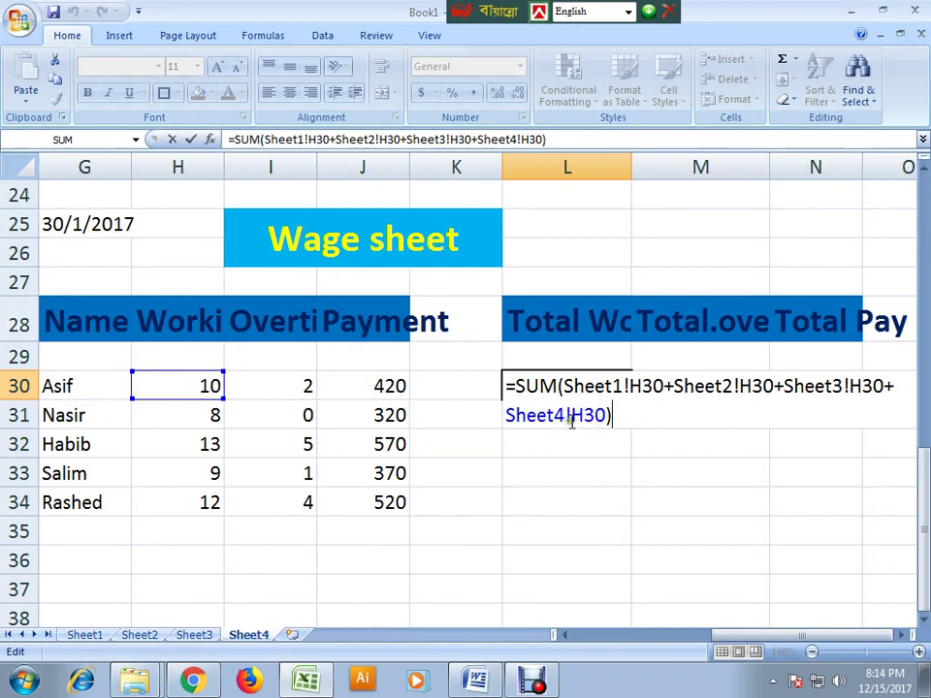
pyautogui.moveTo(609, 415); pyautogui.dragTo(525, 442)
pyautogui.hotkey('ctrl', 'c')
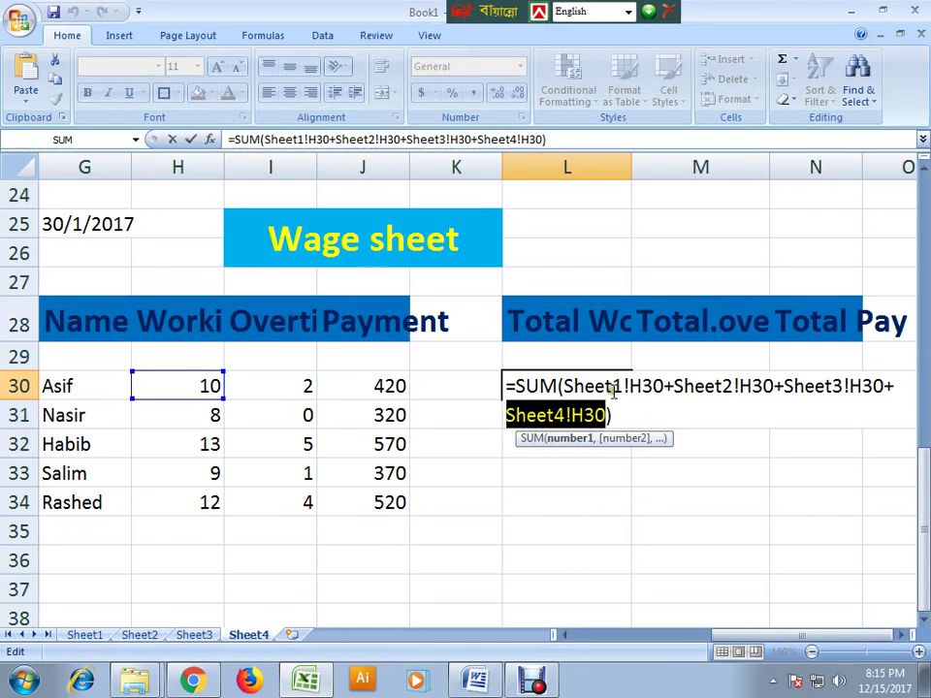
pyautogui.moveTo(620, 386); pyautogui.dragTo(570, 392)
pyautogui.hotkey('ctrl', 'v')
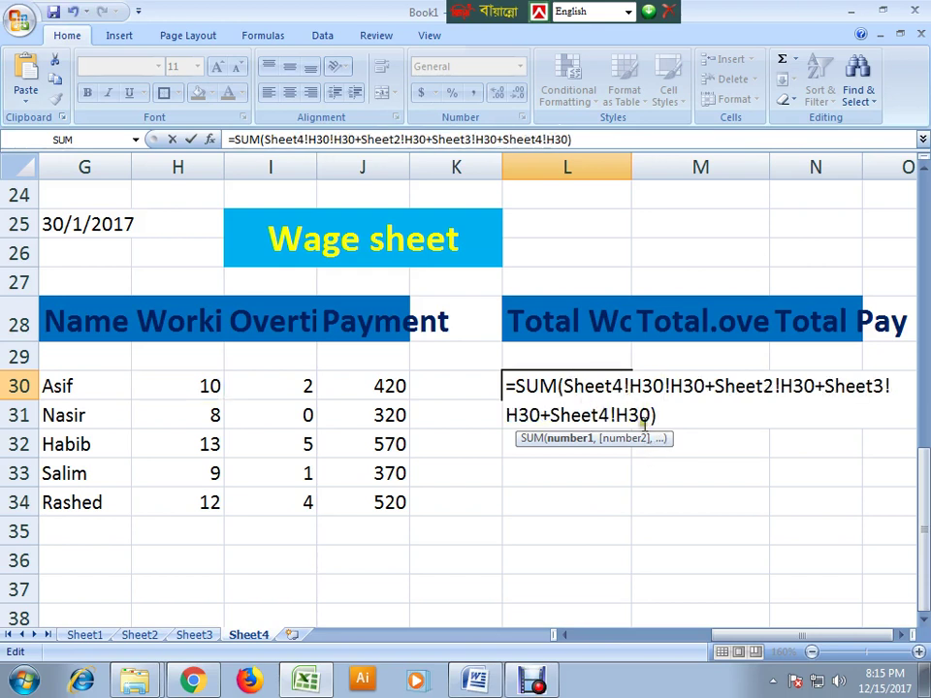
pyautogui.click(622, 386)
pyautogui.press('BackSpace')
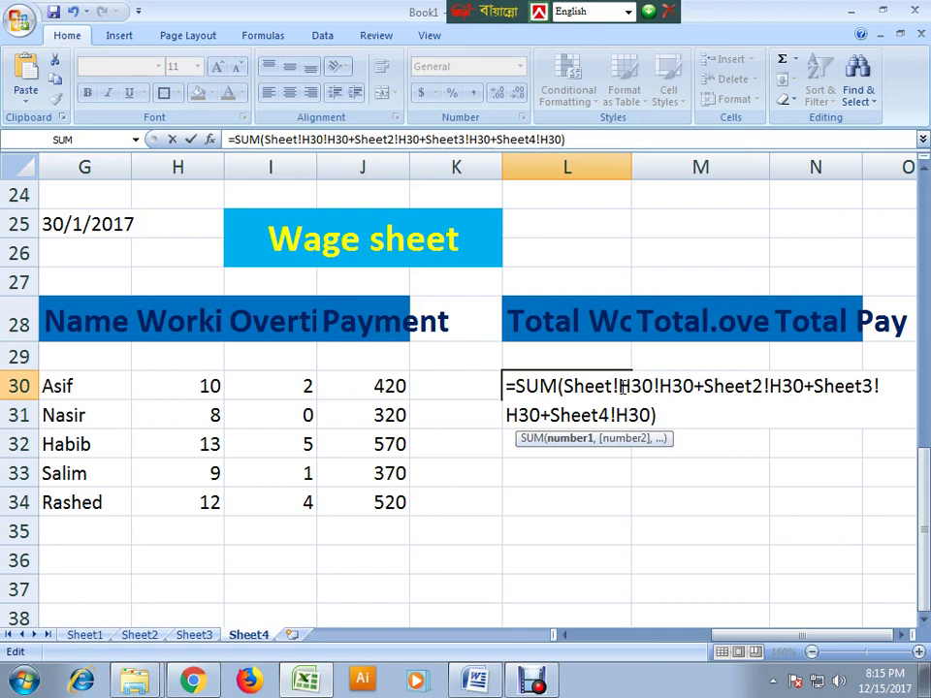
pyautogui.write('1')
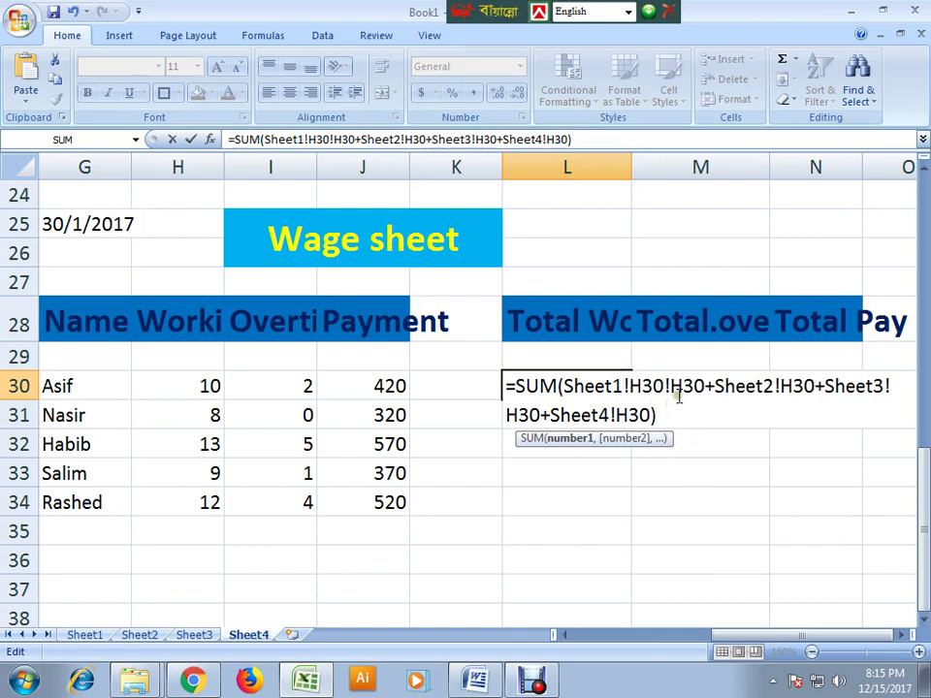
pyautogui.moveTo(658, 383); pyautogui.dragTo(684, 407)
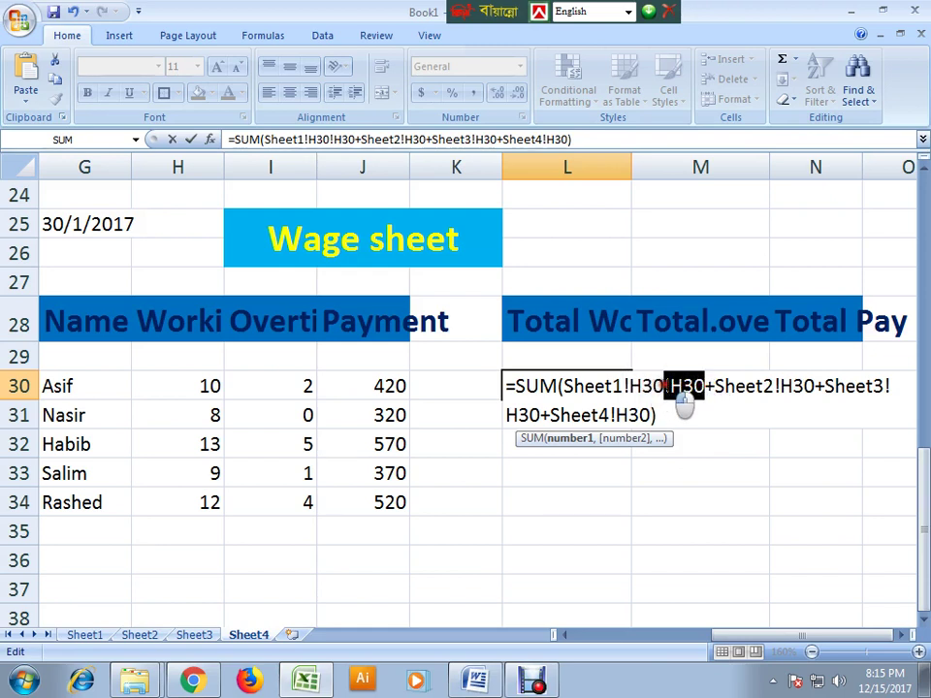
pyautogui.press('Delete')
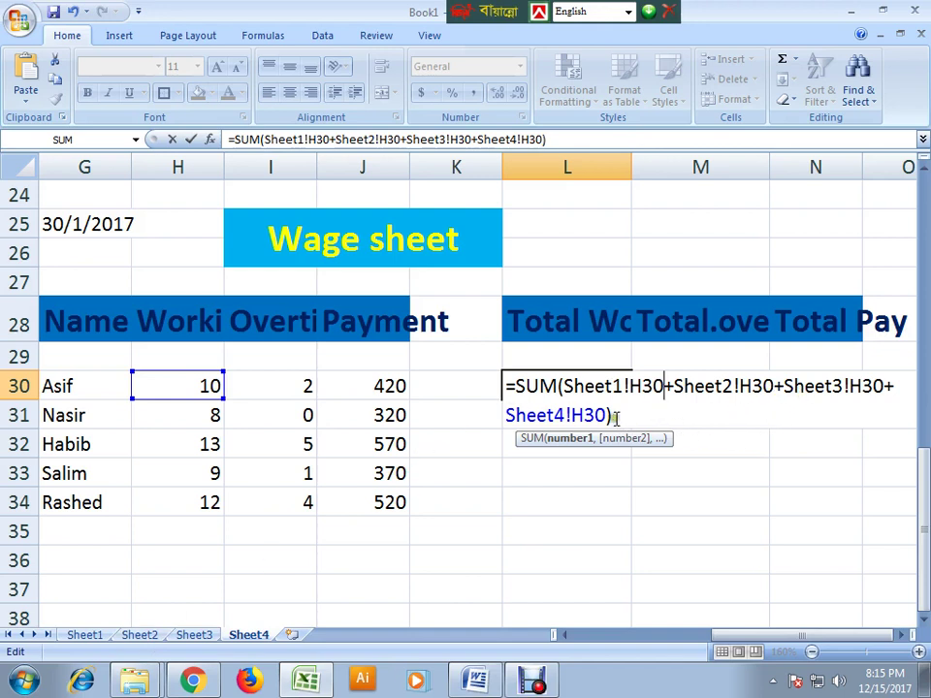
pyautogui.press('Return')
pyautogui.doubleClick(540, 386)
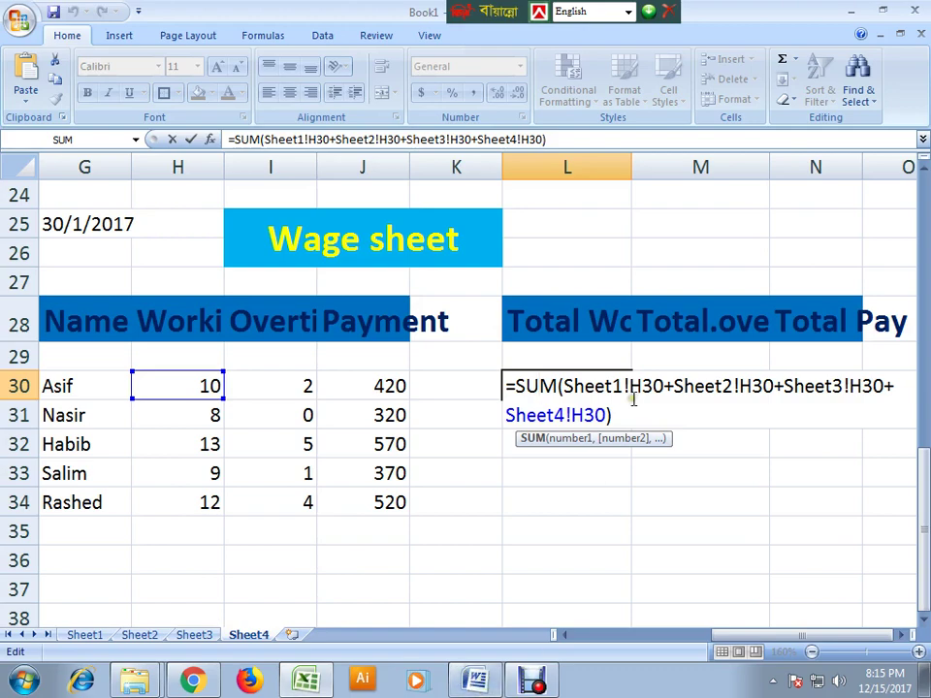
# - Check the example sum formula in the Word notes, then return to Excel's Sheet1 wage table
pyautogui.click(475, 680)
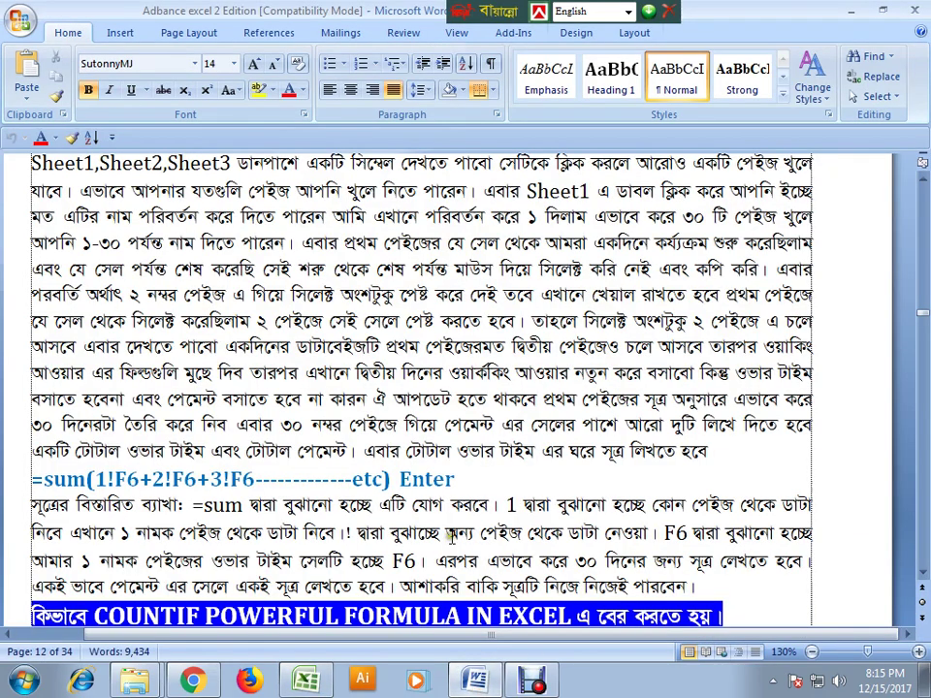
pyautogui.scroll(-1, 456, 528)
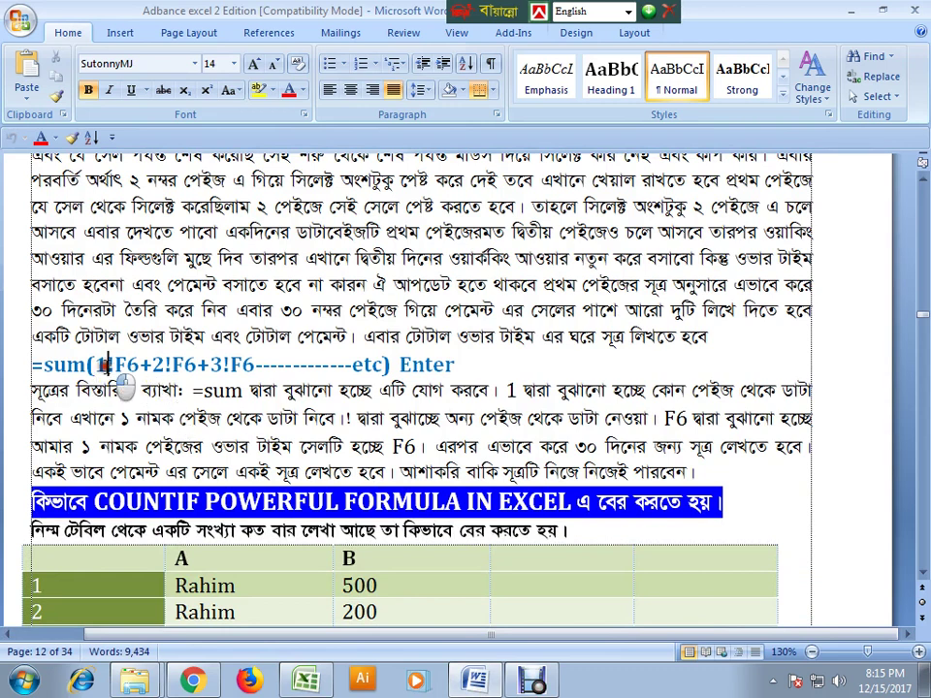
pyautogui.click(114, 365)
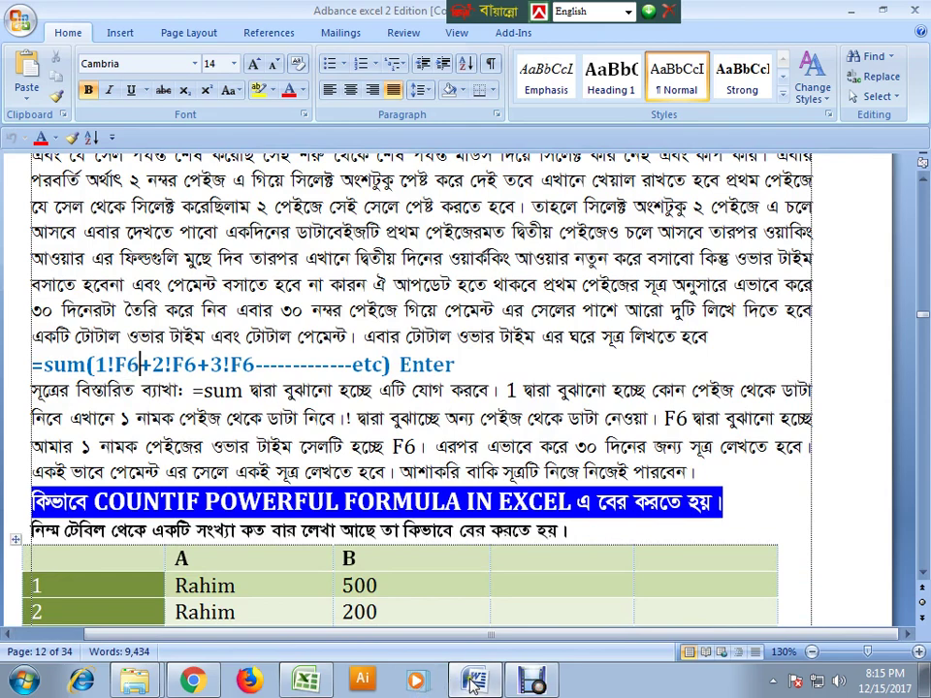
pyautogui.hotkey('alt', 'Tab')
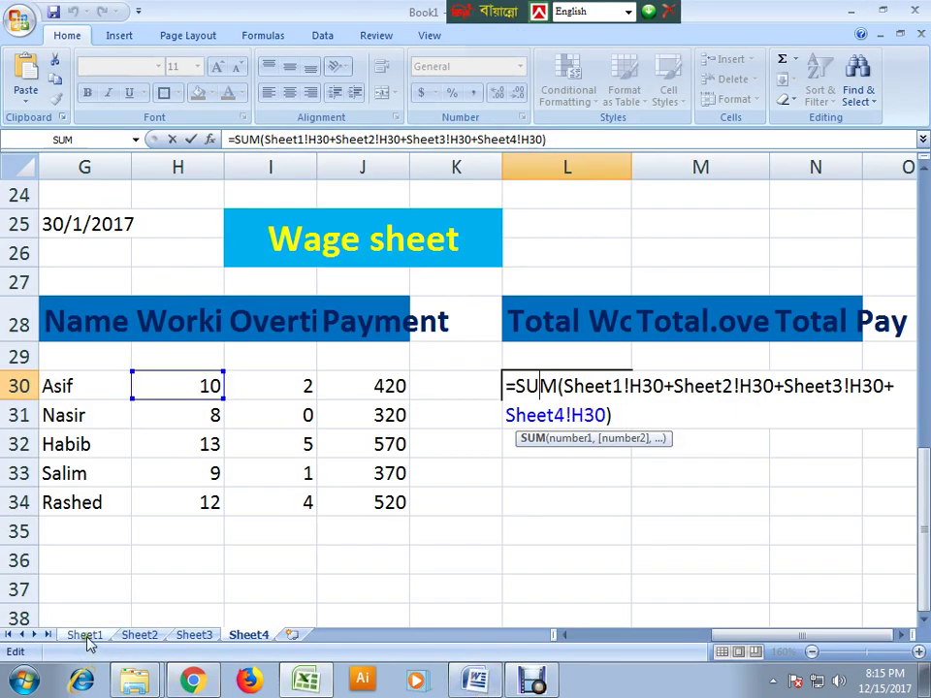
pyautogui.click(86, 635)
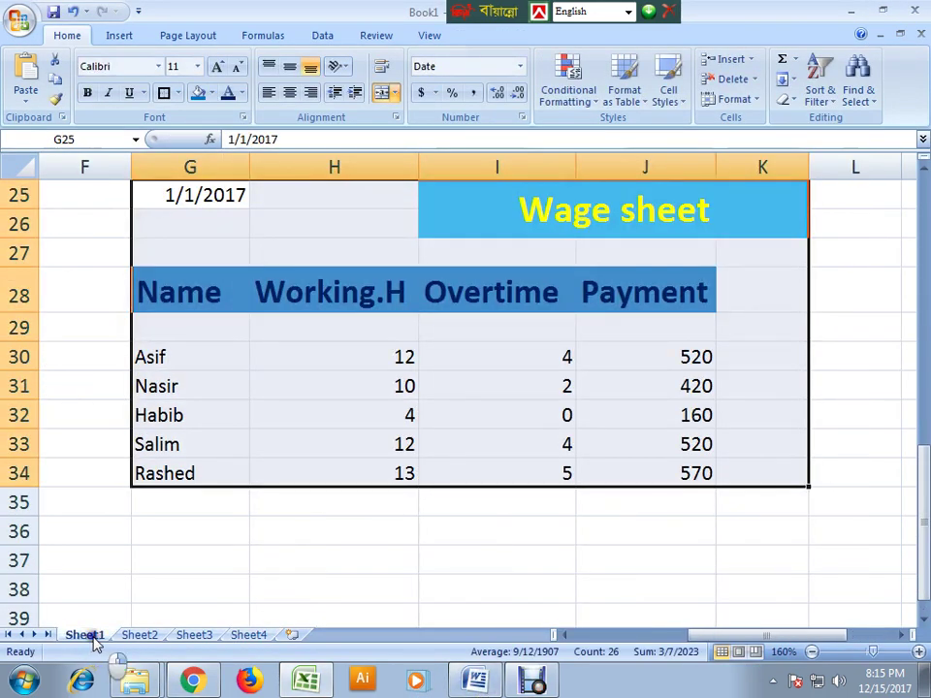
# - Rename the tabs Sheet1, Sheet2, Sheet3 and Sheet4 to 1, 2, 3 and 4 in turn
pyautogui.rightClick(94, 641)
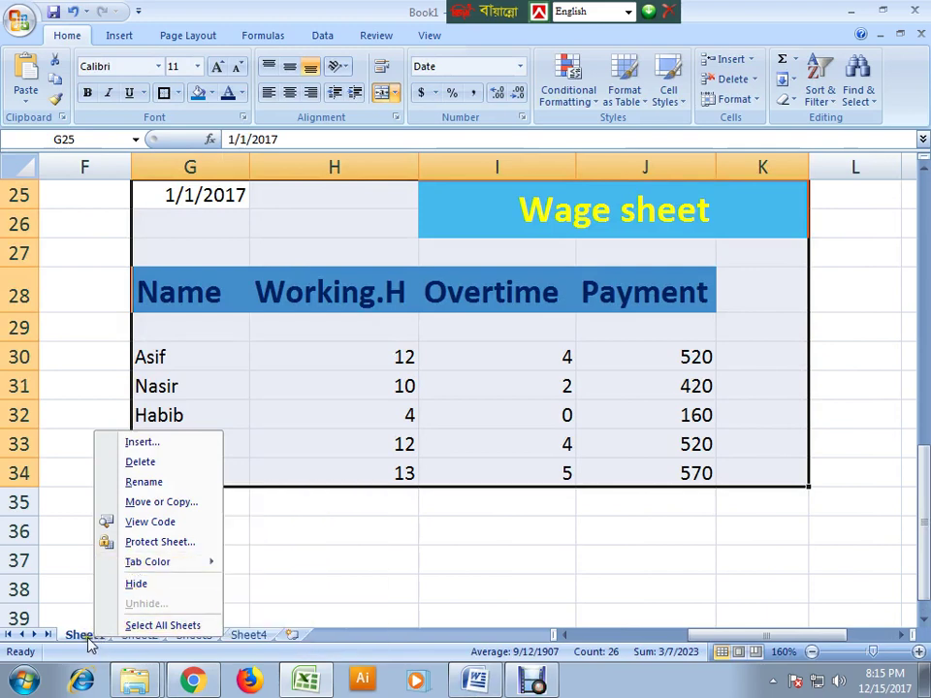
pyautogui.click(90, 641)
pyautogui.click(90, 635)
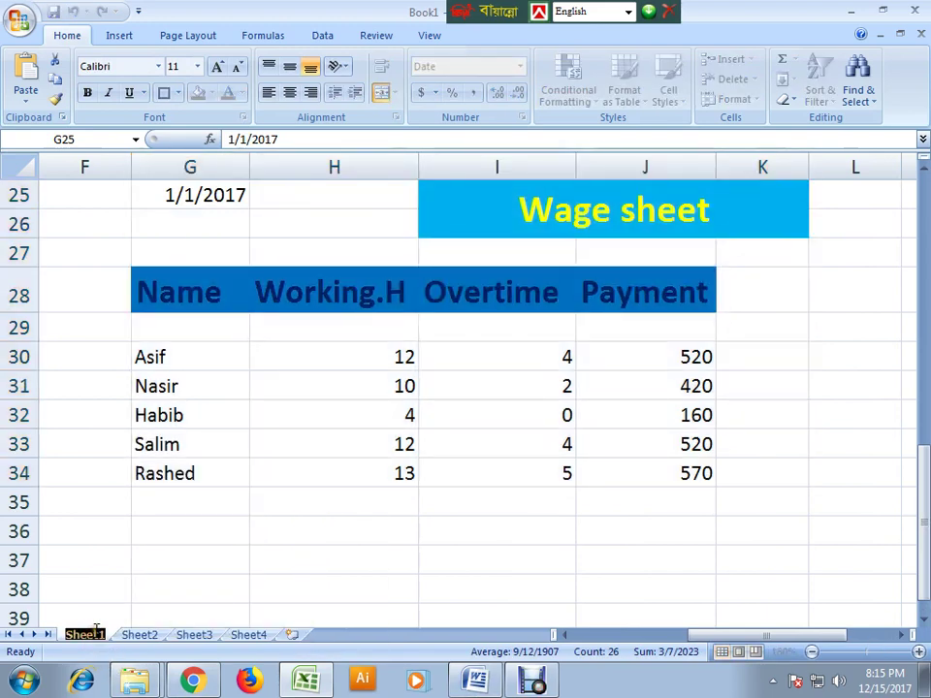
pyautogui.click(92, 640)
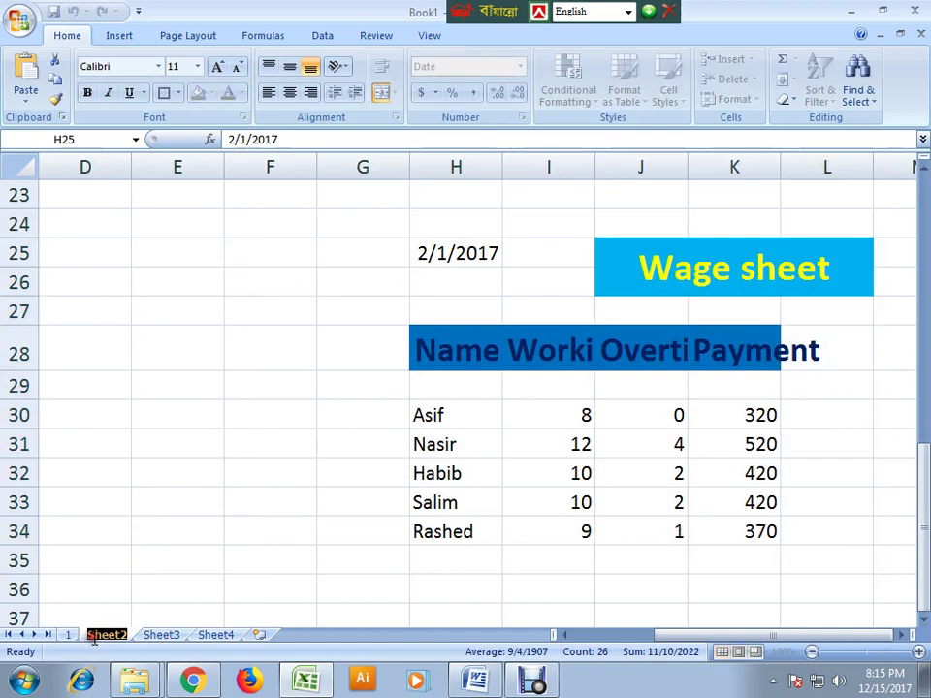
pyautogui.write('2')
pyautogui.click(115, 638)
pyautogui.doubleClick(115, 638)
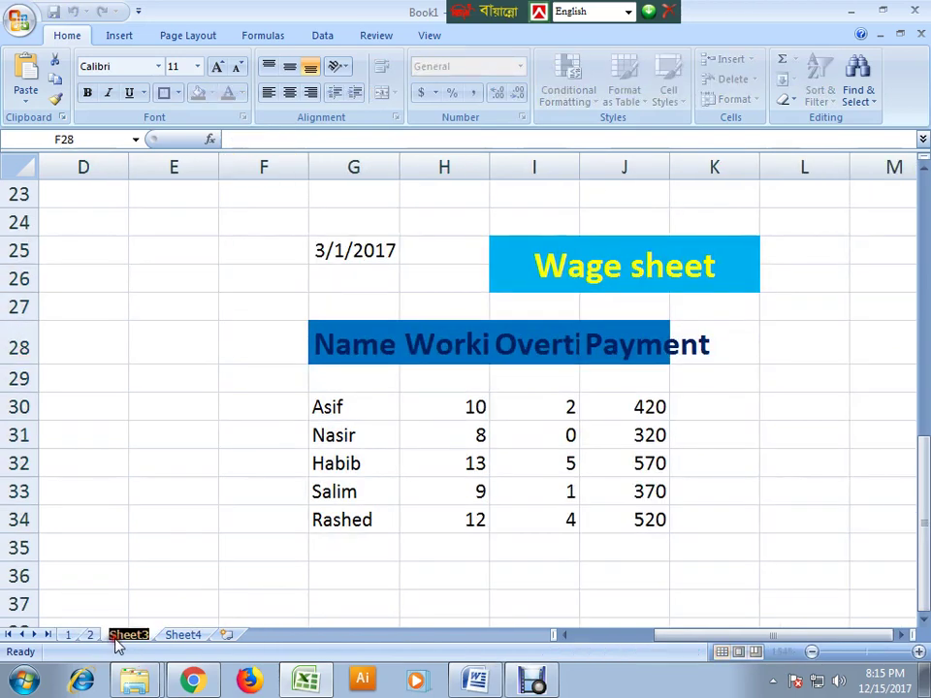
pyautogui.write('3')
pyautogui.click(150, 638)
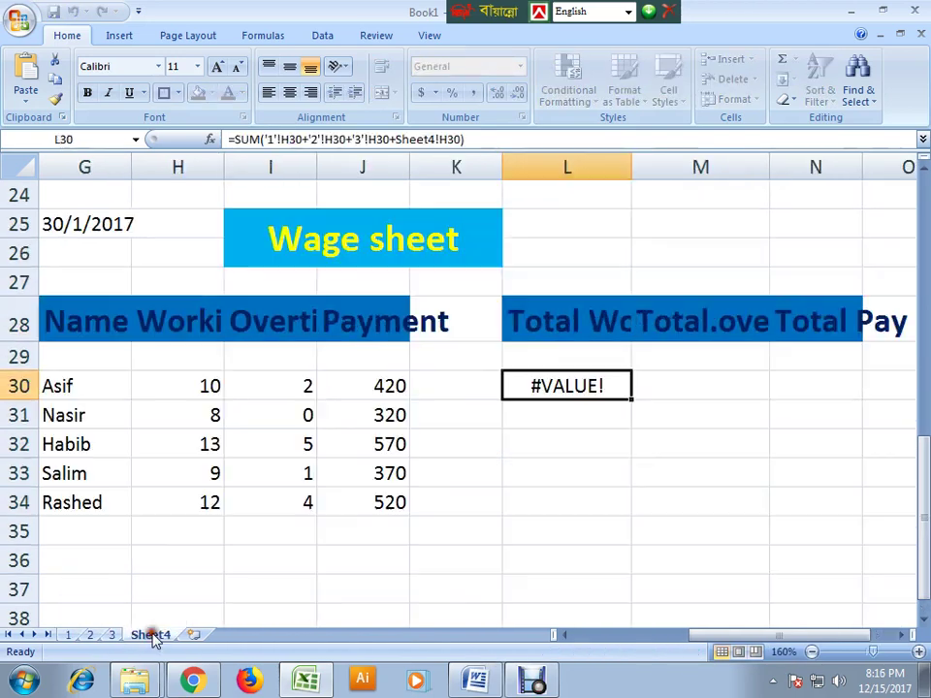
pyautogui.doubleClick(150, 638)
# - Name the fourth sheet 4, review L30's formula, and widen column L to fit 'Total Work'
pyautogui.write('4')
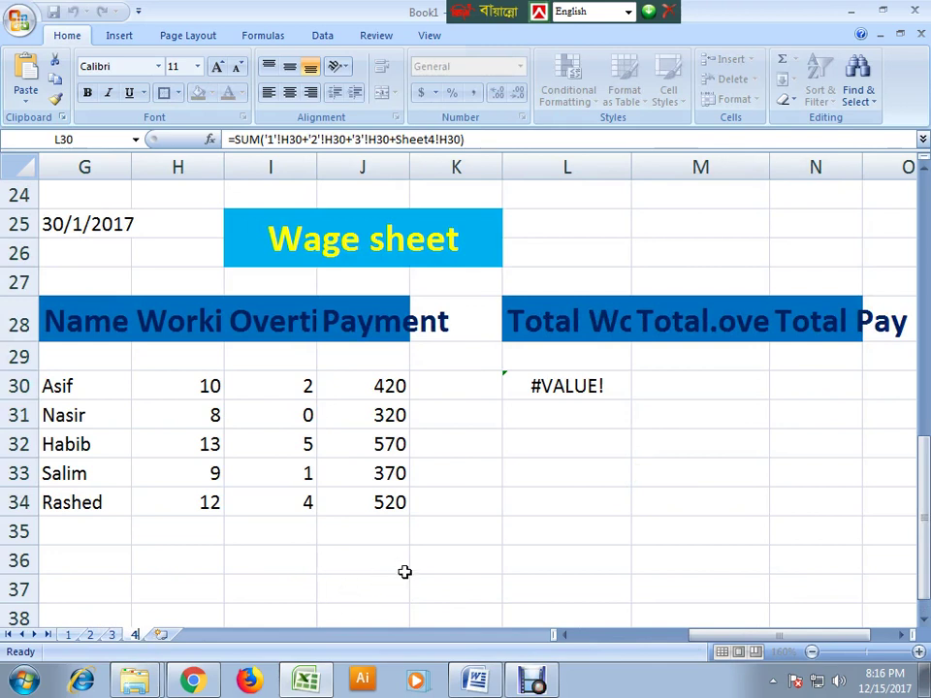
pyautogui.doubleClick(574, 386)
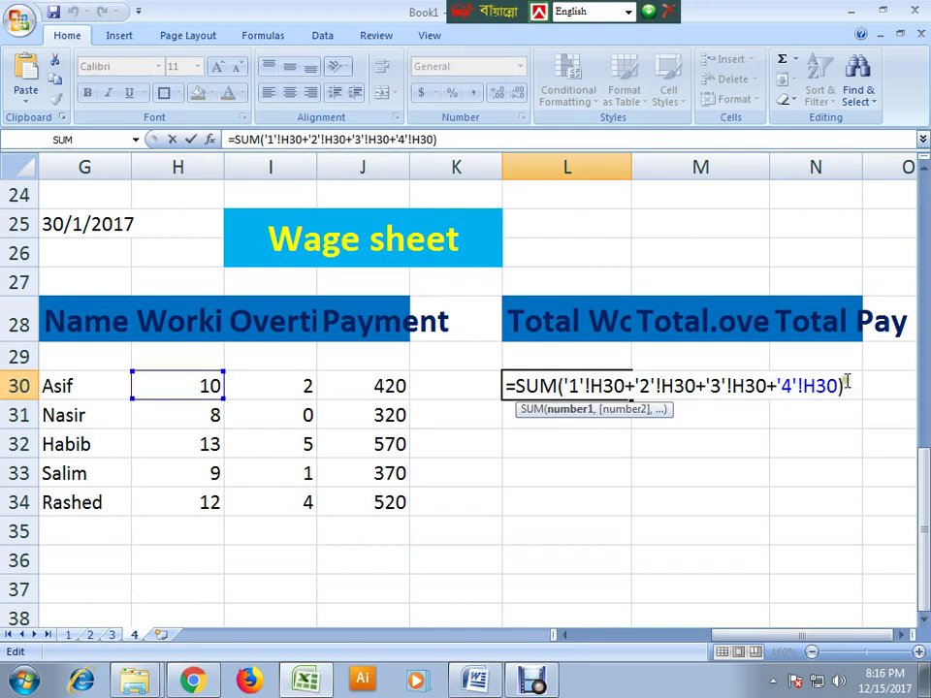
pyautogui.press('Return')
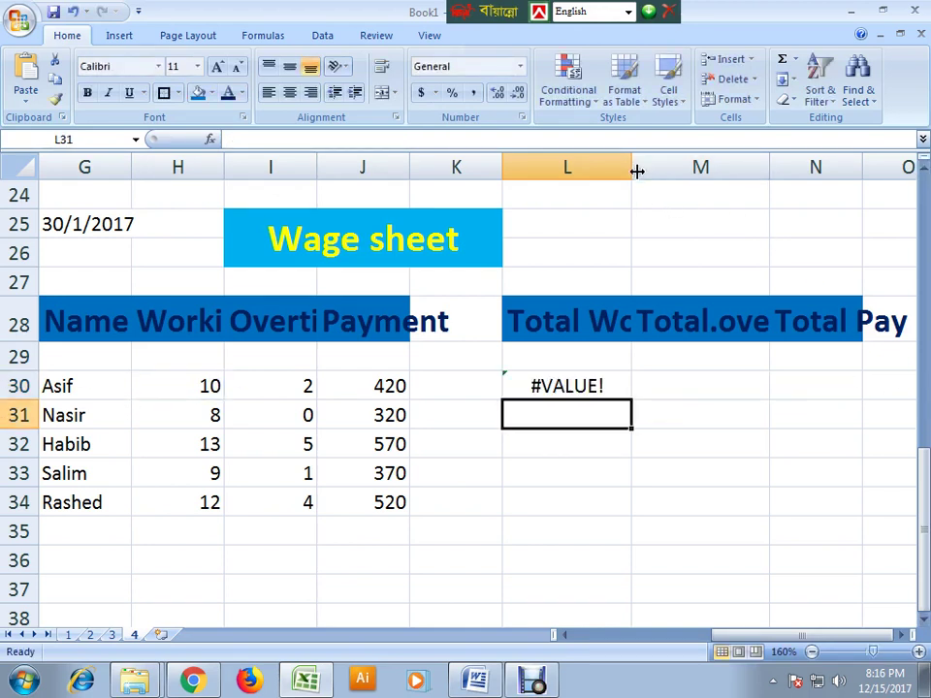
pyautogui.moveTo(629, 165); pyautogui.dragTo(688, 166)
# - Erase the broken #VALUE! SUM formula from L30, leaving the cell blank
pyautogui.click(618, 437)
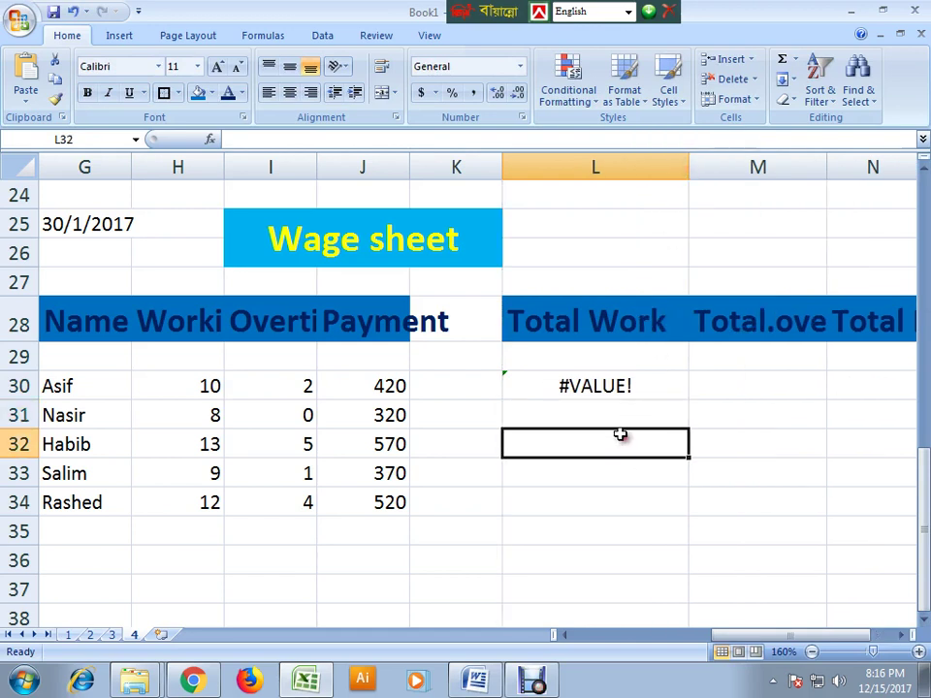
pyautogui.doubleClick(599, 386)
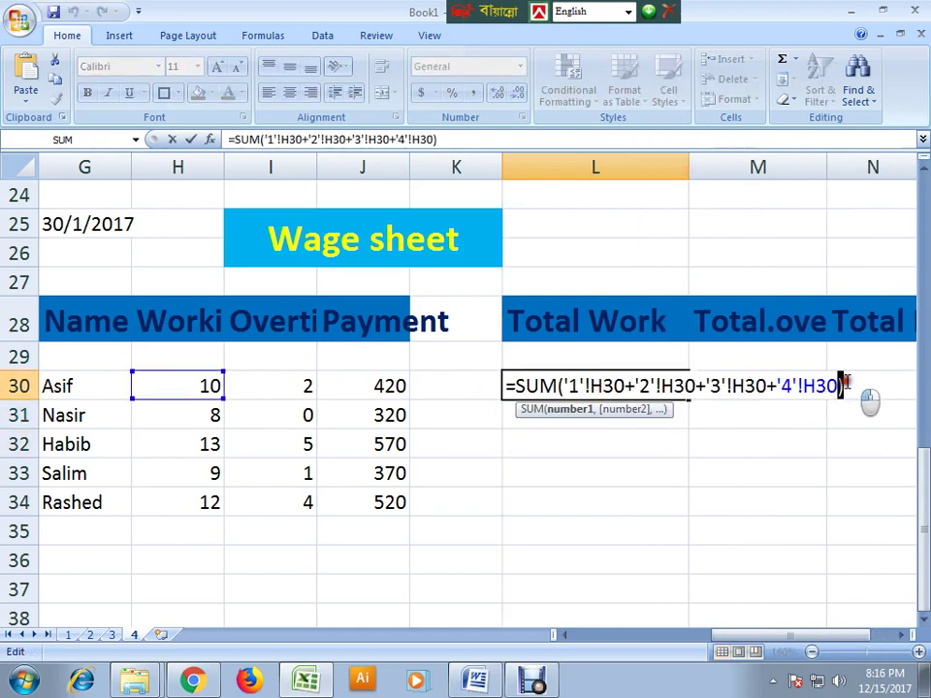
pyautogui.moveTo(844, 386); pyautogui.dragTo(505, 386)
pyautogui.press('BackSpace')
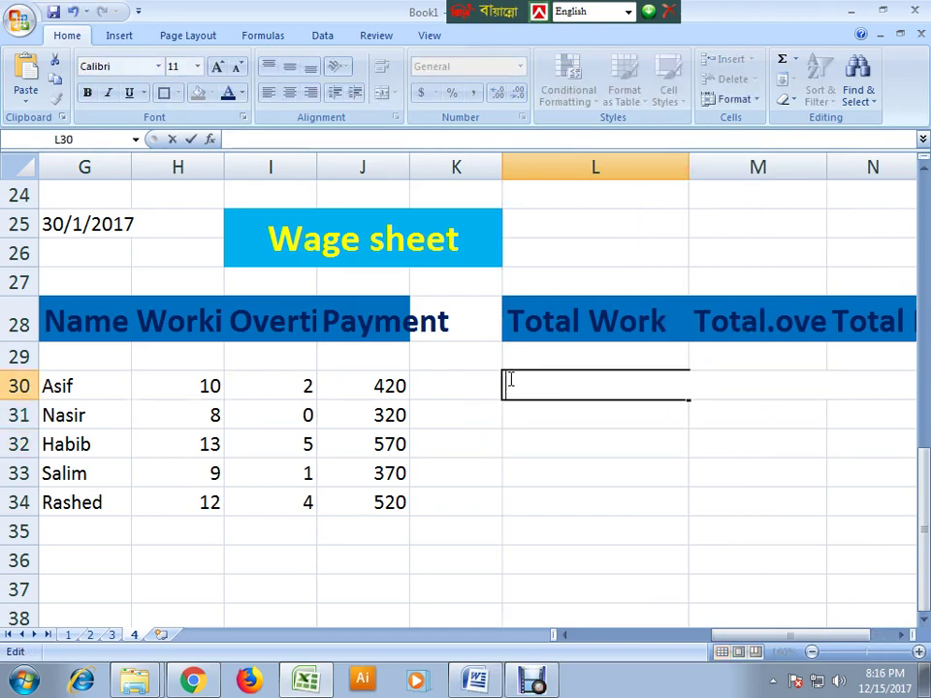
# - Begin L30's formula with =sum(, removing the mistakenly added cell and range references
pyautogui.write('=su')
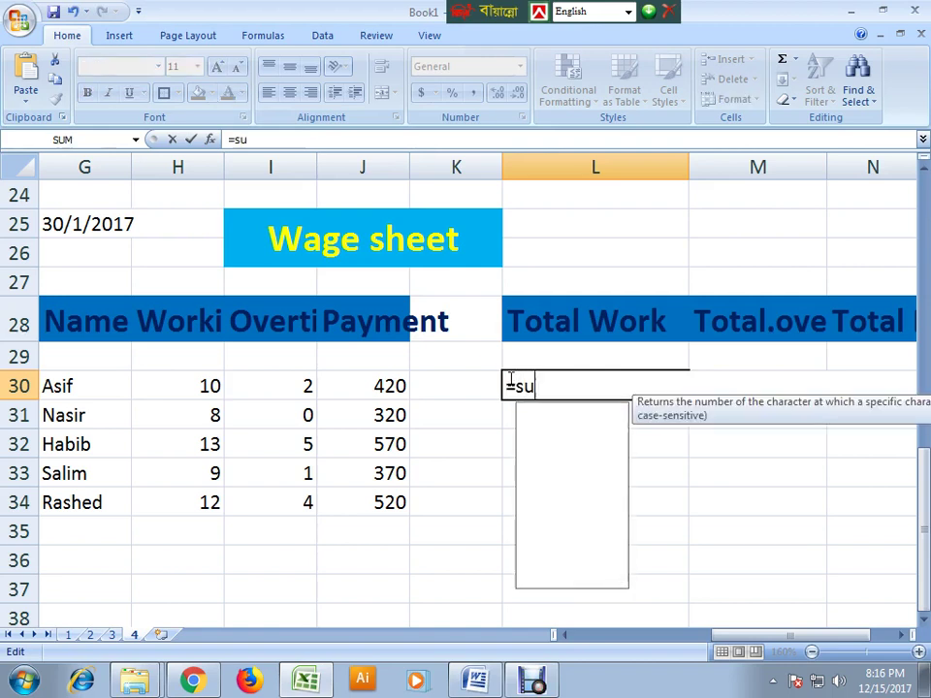
pyautogui.write('m(1!')
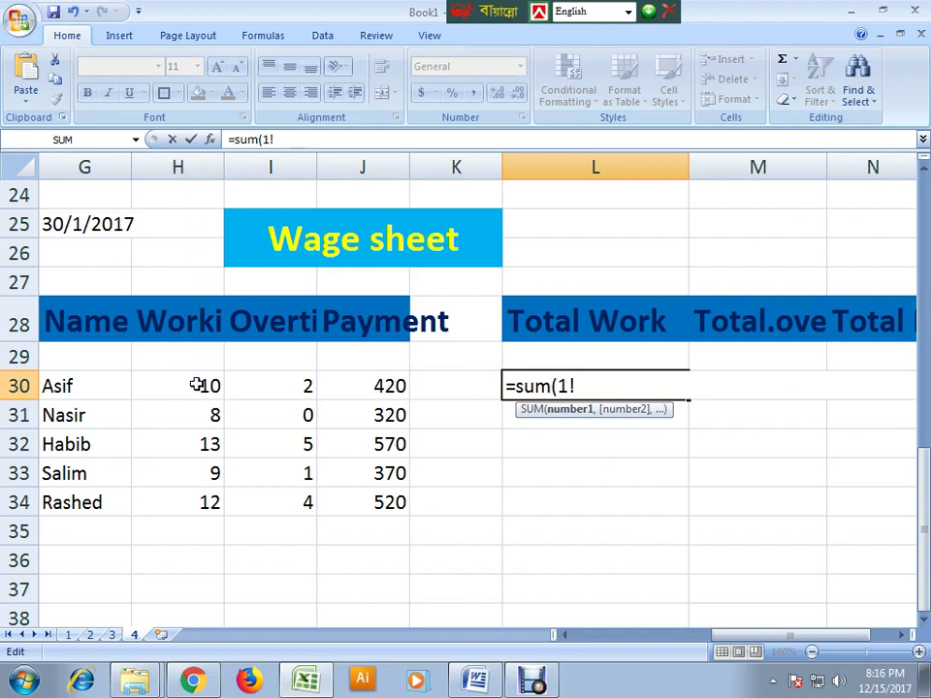
pyautogui.click(197, 386)
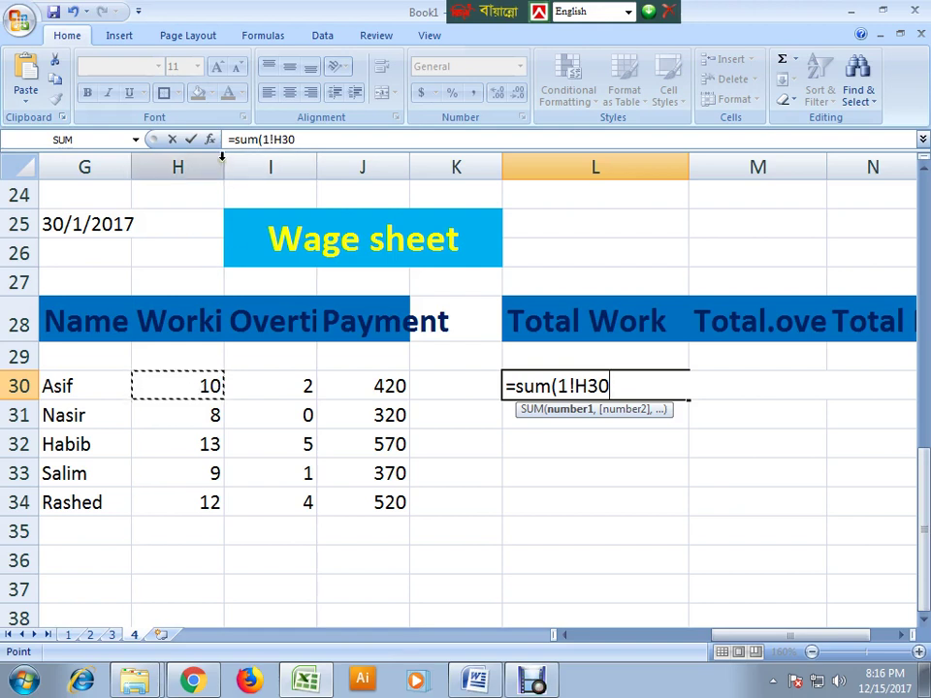
pyautogui.moveTo(223, 160); pyautogui.dragTo(456, 166)
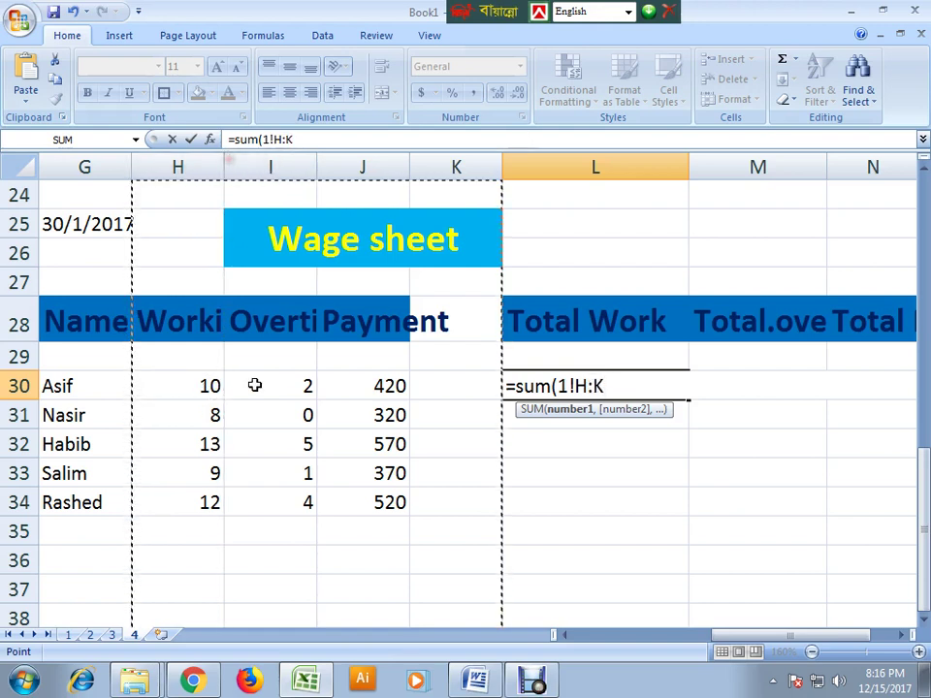
pyautogui.moveTo(259, 374); pyautogui.dragTo(262, 415)
pyautogui.moveTo(636, 386); pyautogui.dragTo(568, 384)
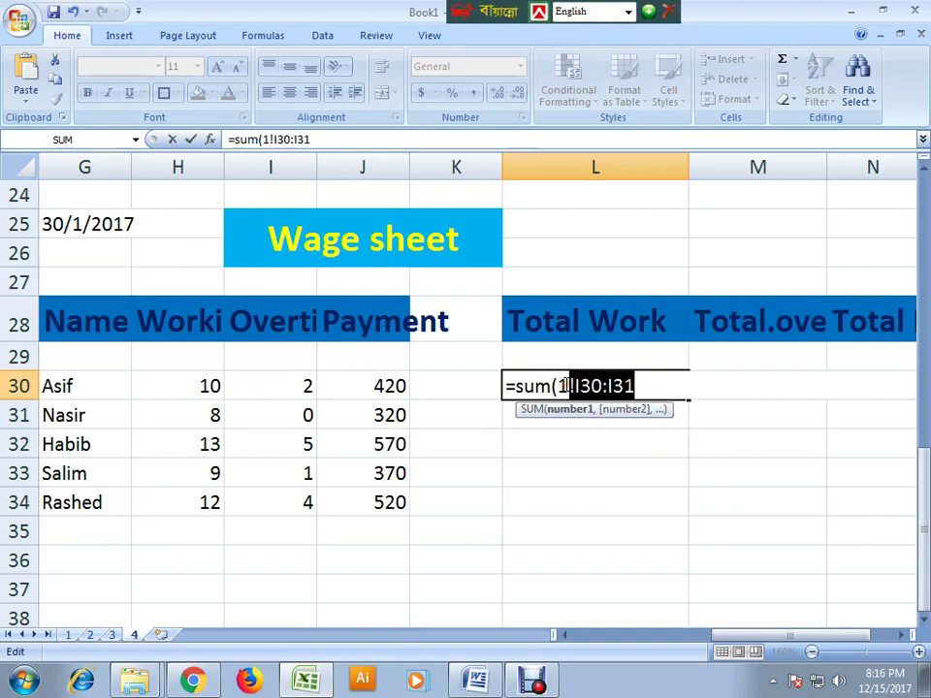
pyautogui.press('BackSpace')
pyautogui.press('BackSpace')
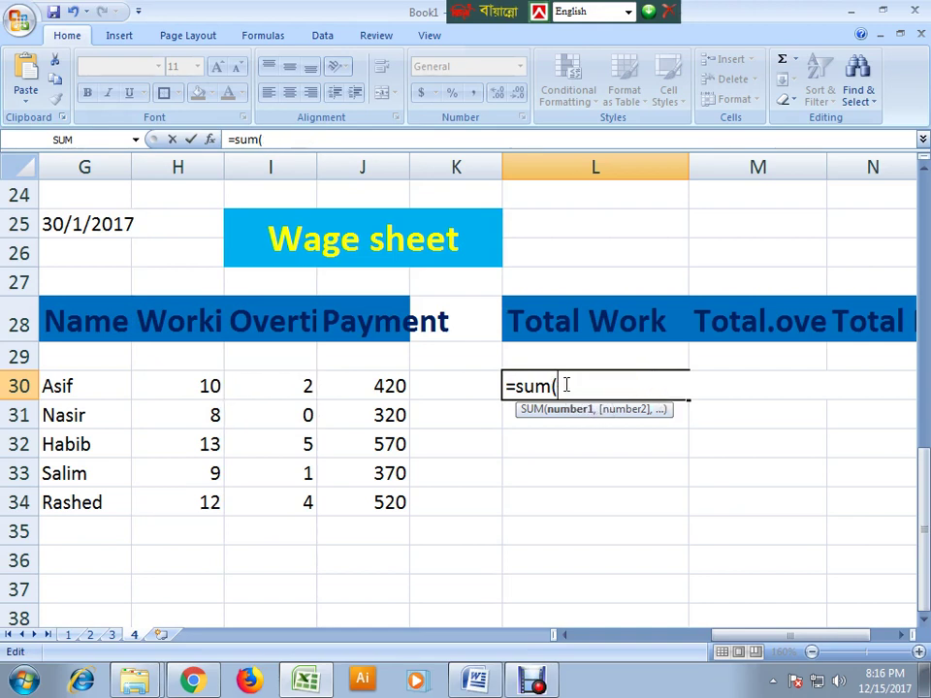
# - Complete L30 as =sum(1!h30+2!h30+3!h30+4!h30) and commit it
pyautogui.write('1!h3')
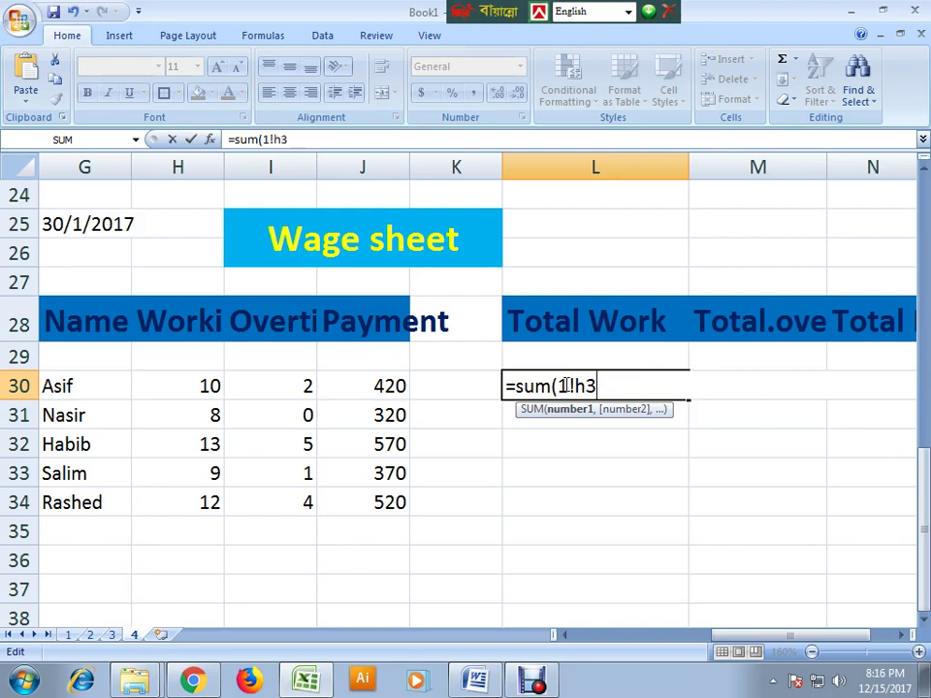
pyautogui.write('0+2')
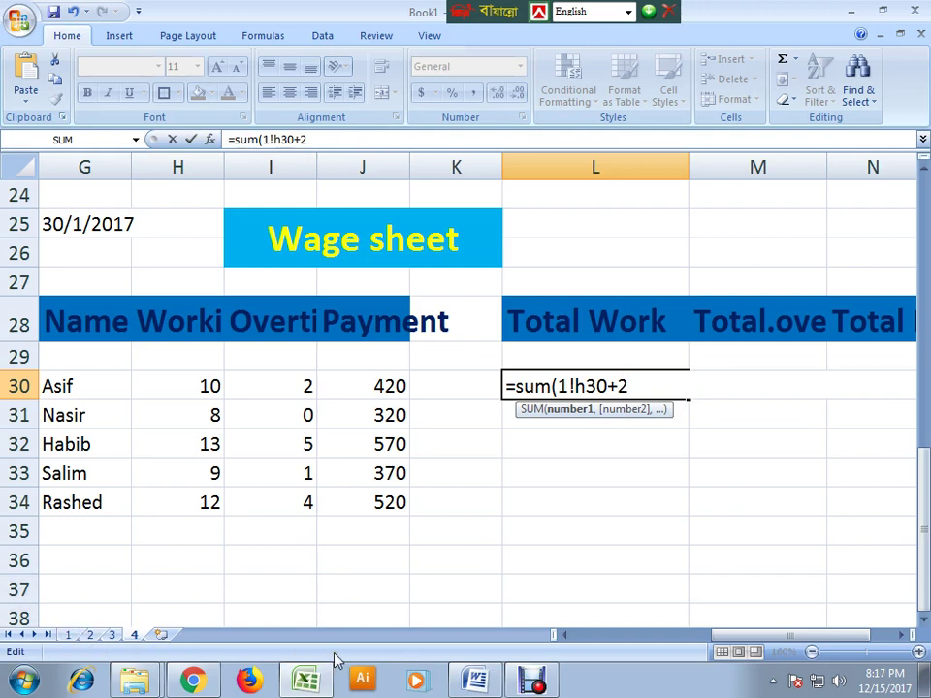
pyautogui.write('!h30+3')
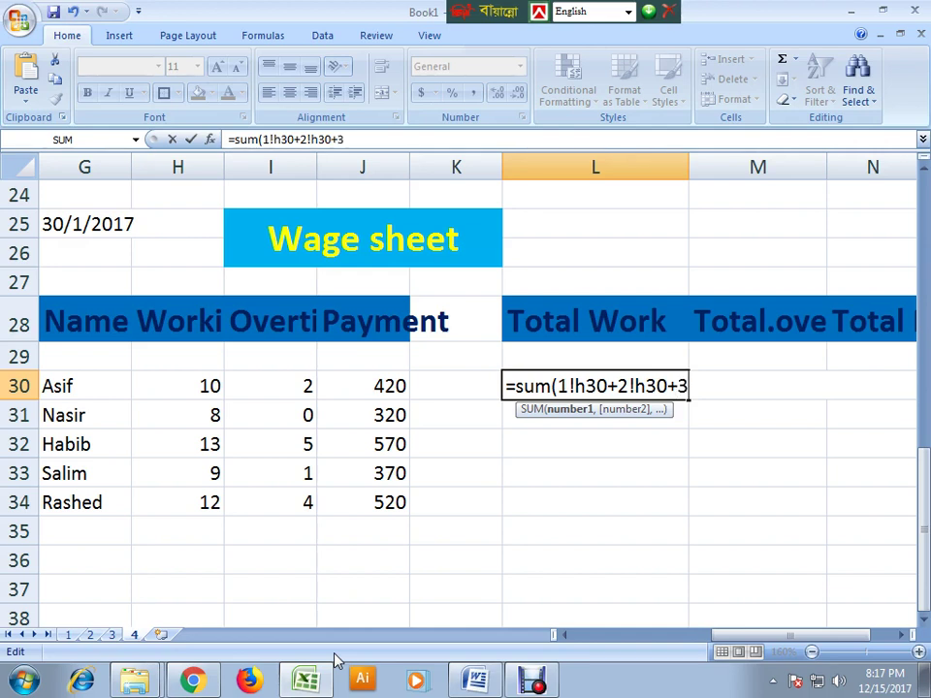
pyautogui.write('h30')
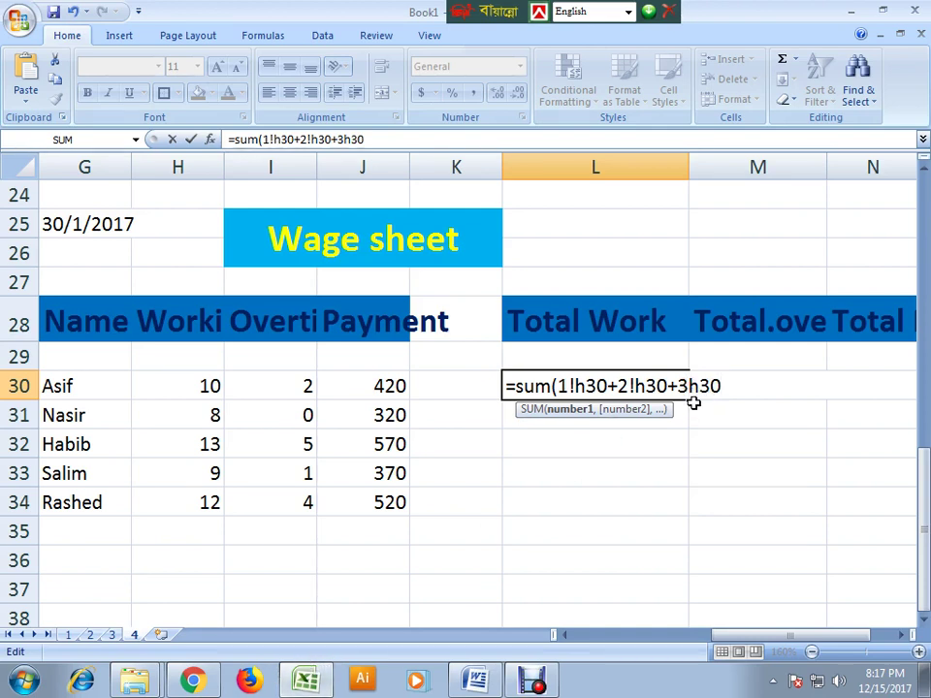
pyautogui.press('BackSpace')
pyautogui.press('BackSpace')
pyautogui.press('BackSpace')
pyautogui.write('!h30+4!')
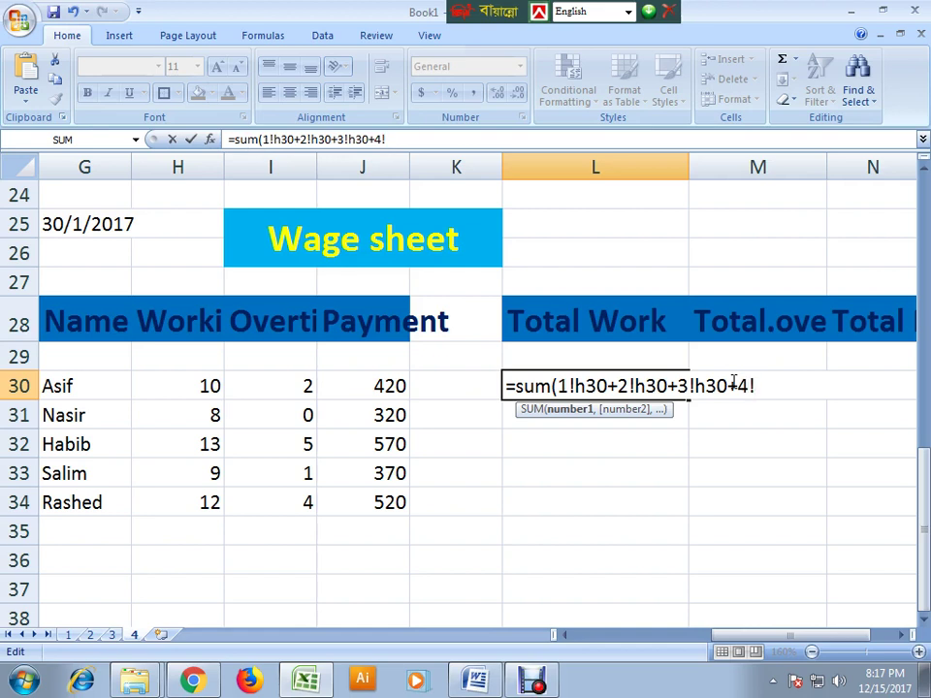
pyautogui.write('h30+4!h30')
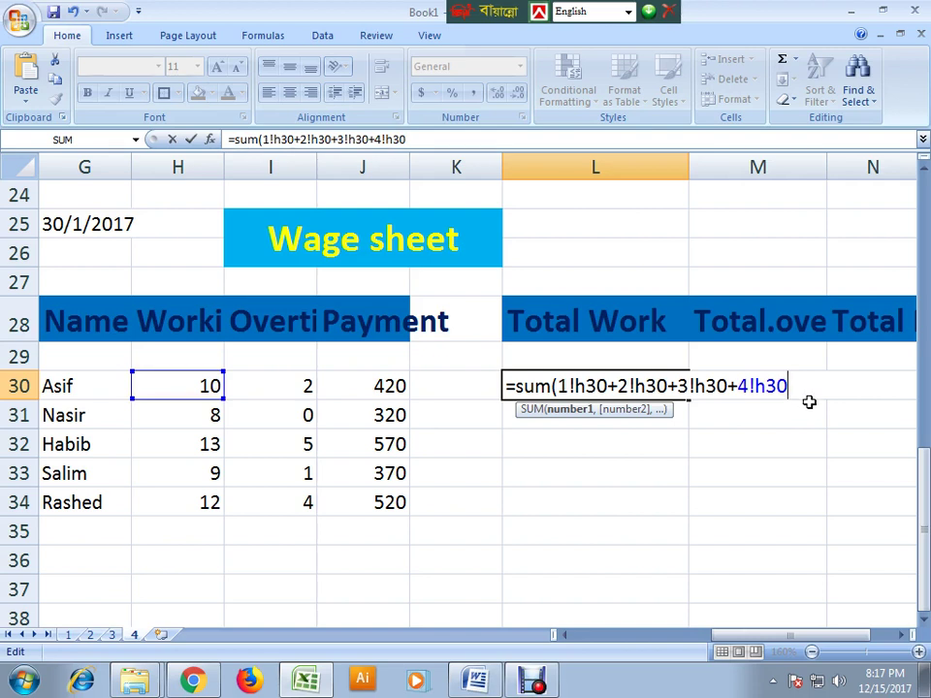
pyautogui.click(719, 385)
pyautogui.click(797, 385)
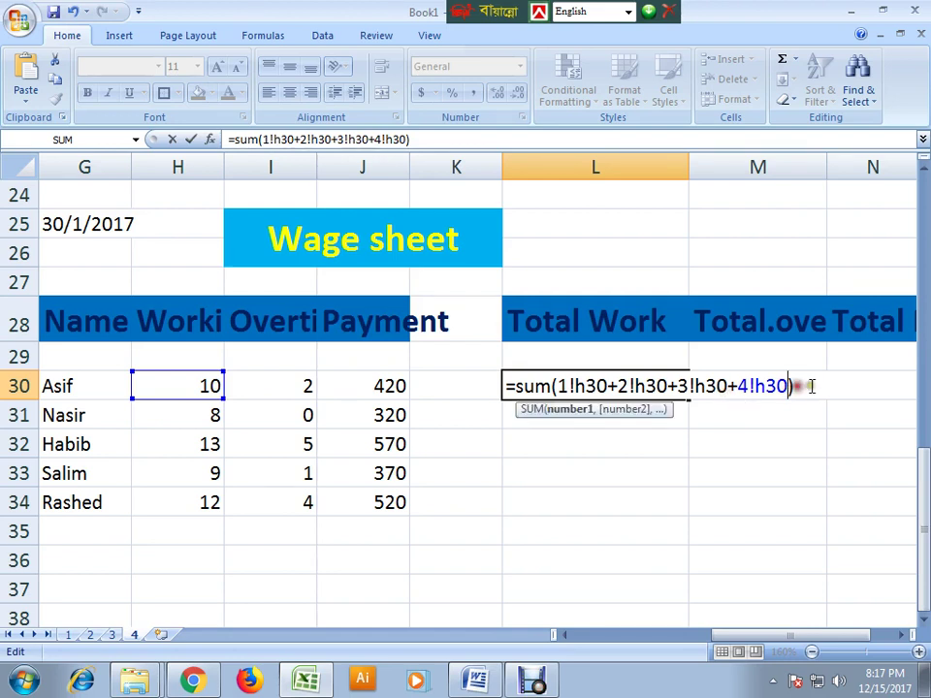
pyautogui.click(780, 387)
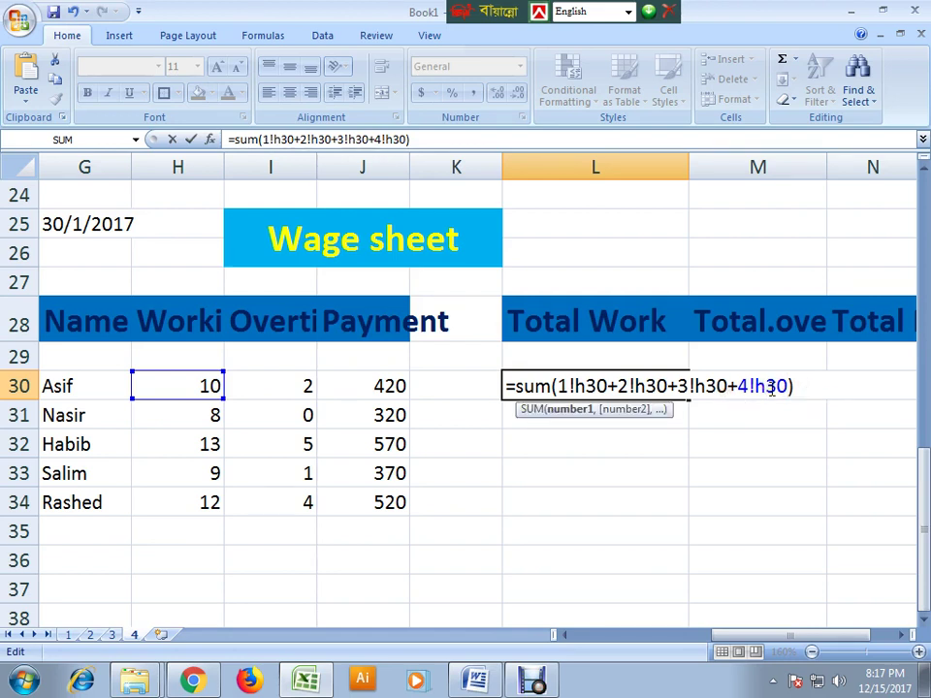
pyautogui.press('Return')
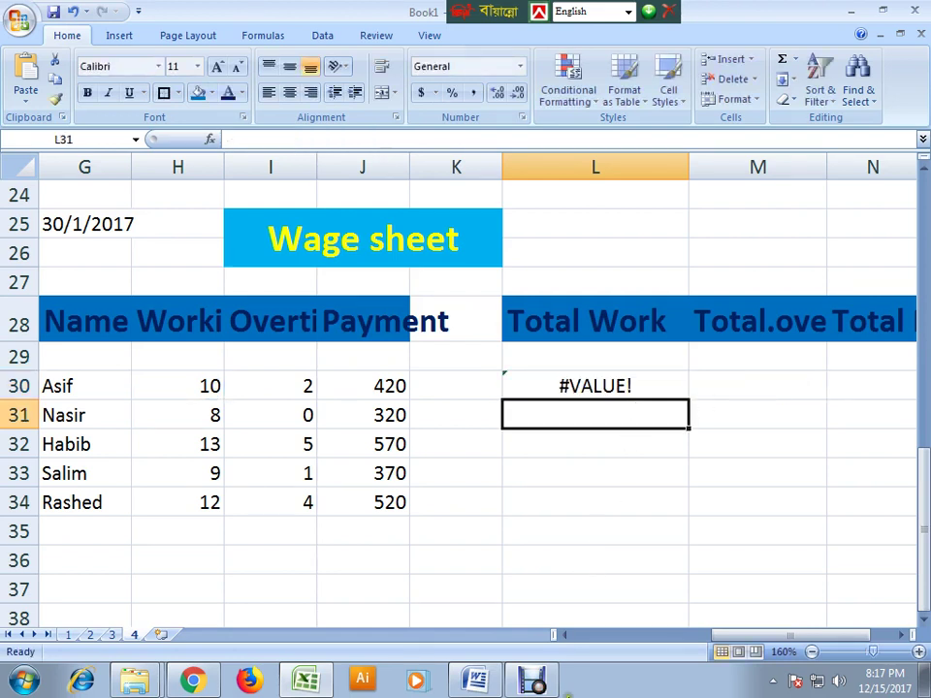
# - Compare sheets 1 and 2, selecting sheet 2's 2/1/2017 table, then go back to sheet 1
pyautogui.click(535, 678)
pyautogui.click(312, 620)
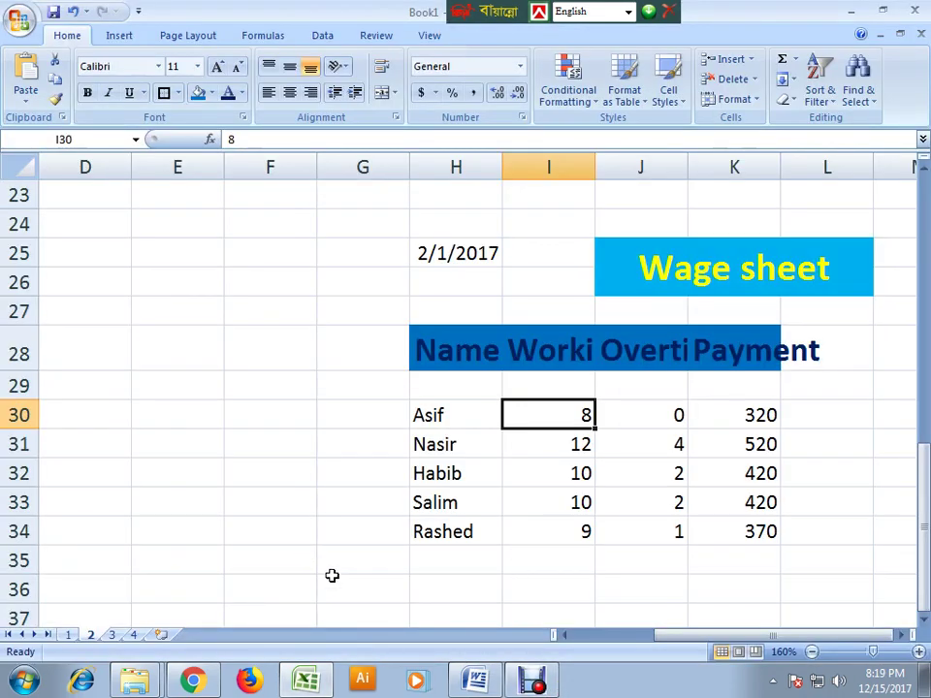
pyautogui.click(68, 635)
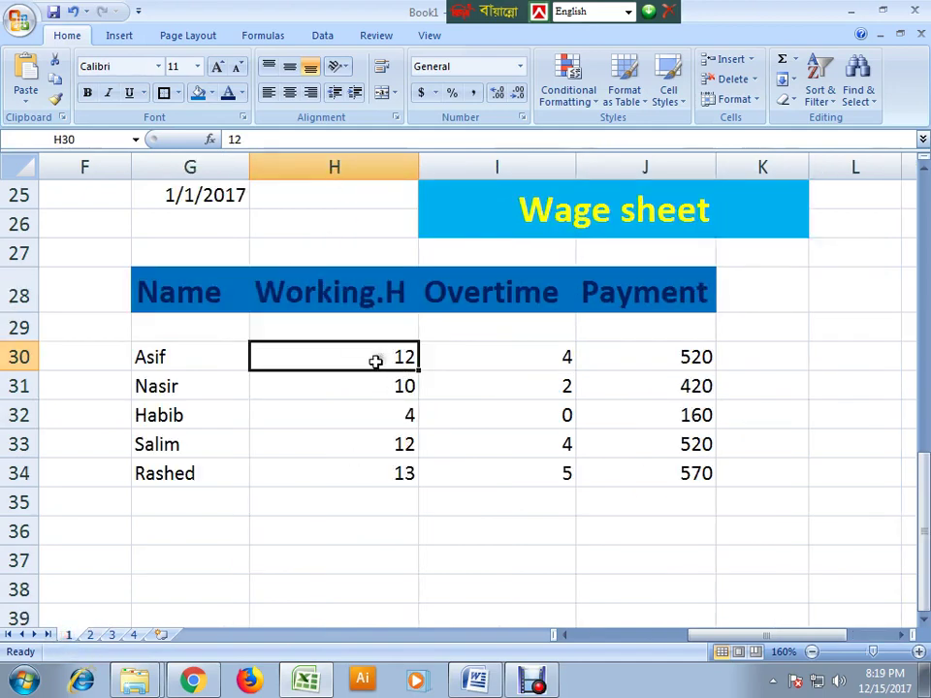
pyautogui.click(90, 636)
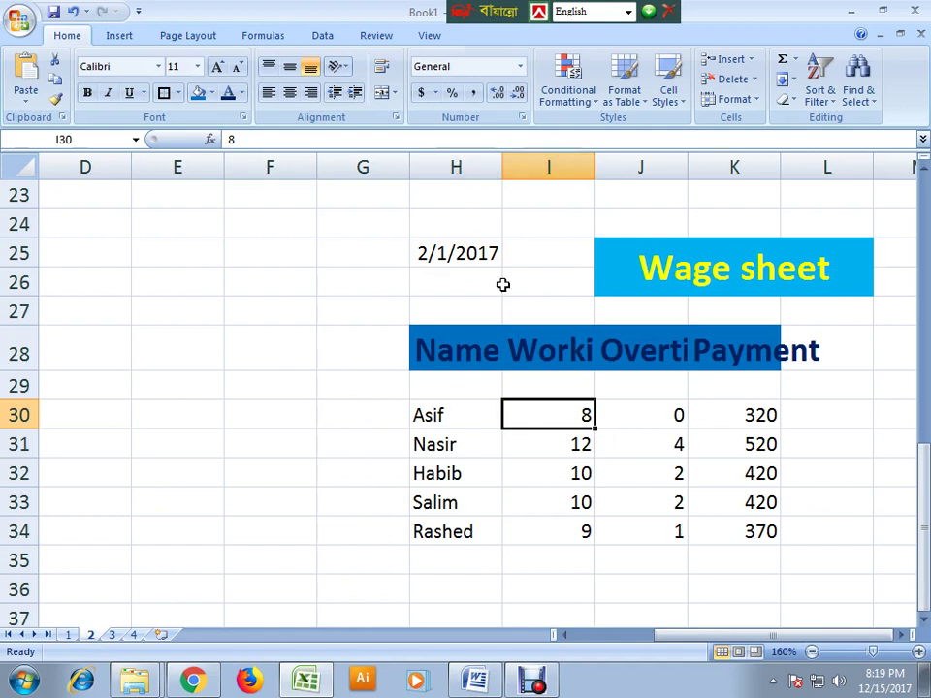
pyautogui.moveTo(420, 252); pyautogui.dragTo(772, 524)
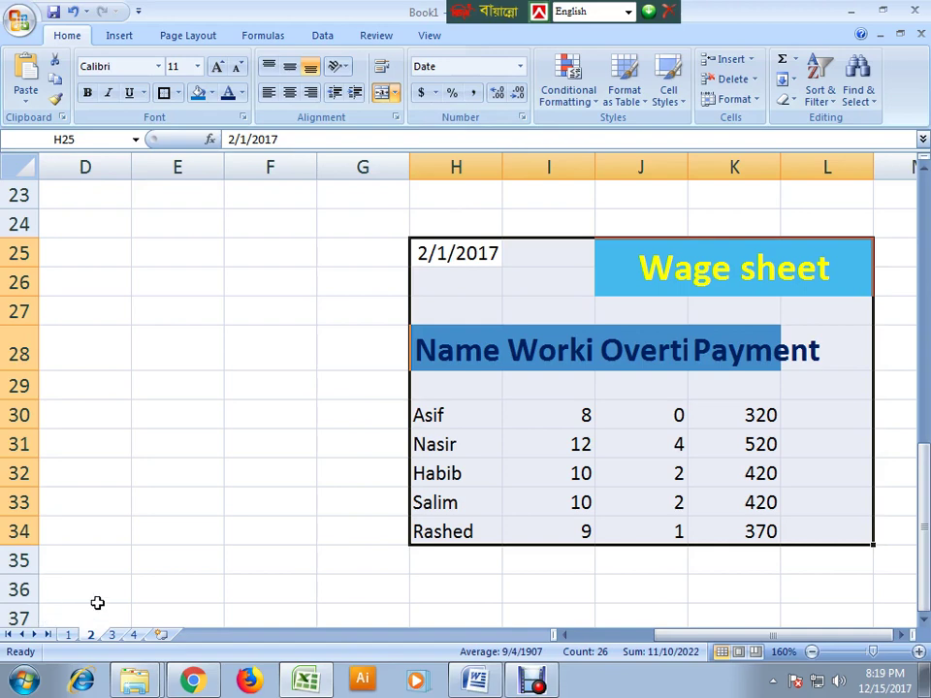
pyautogui.click(70, 634)
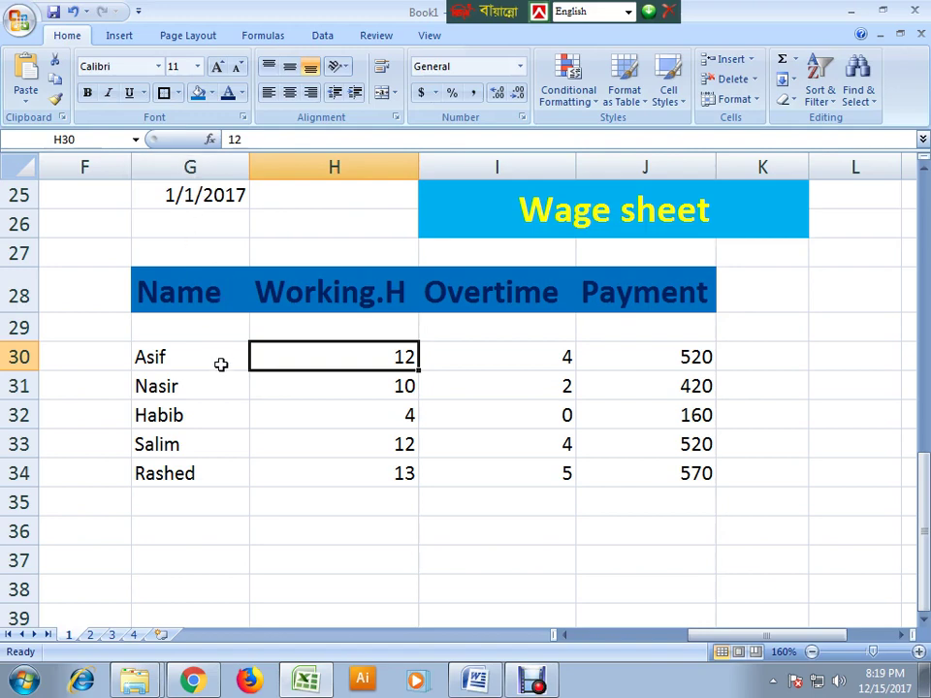
pyautogui.scroll(1, 258, 332)
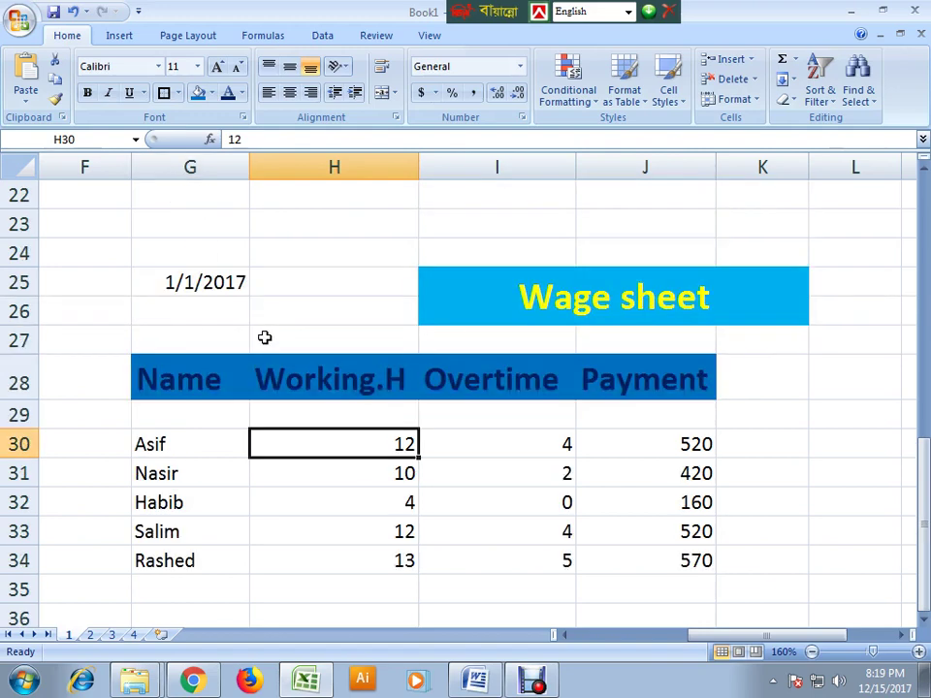
# - Move sheet 1's 1/1/2017 wage table to start at H25, accepting the unmerge warning
pyautogui.moveTo(193, 282); pyautogui.dragTo(531, 571)
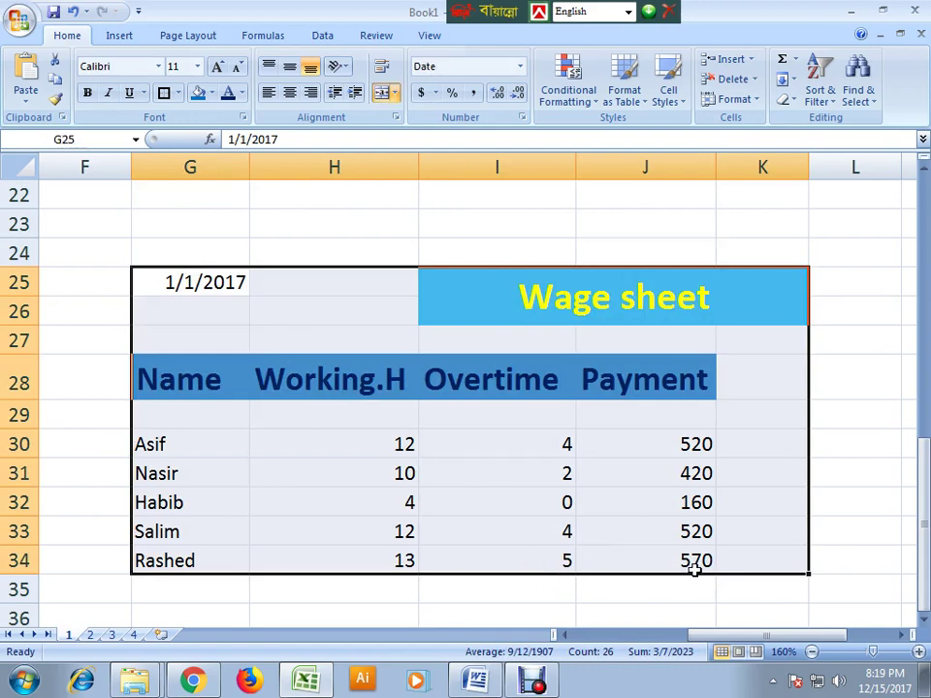
pyautogui.hotkey('ctrl', 'c')
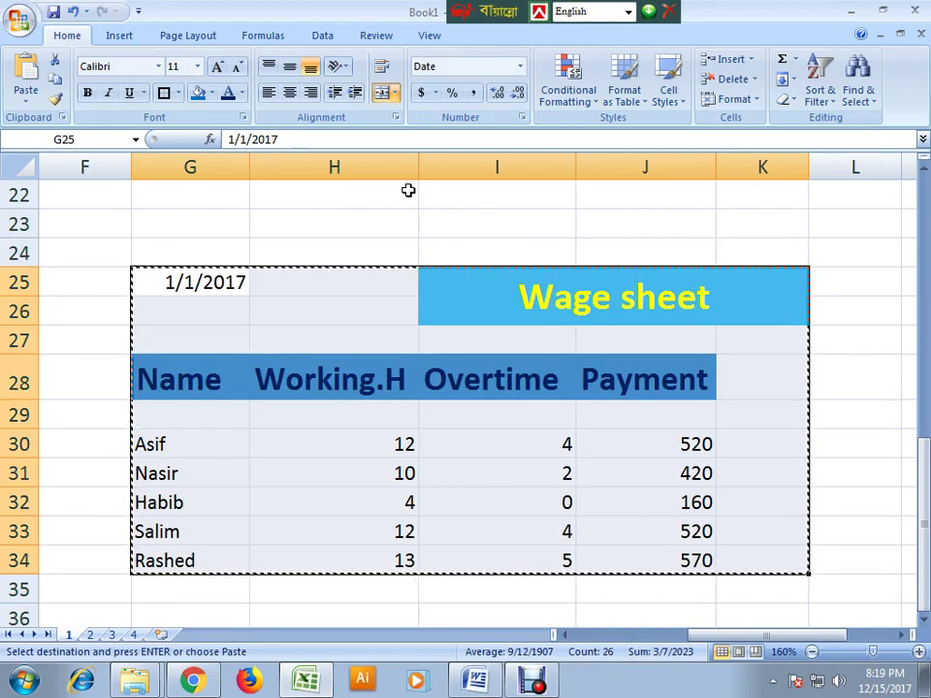
pyautogui.click(333, 281)
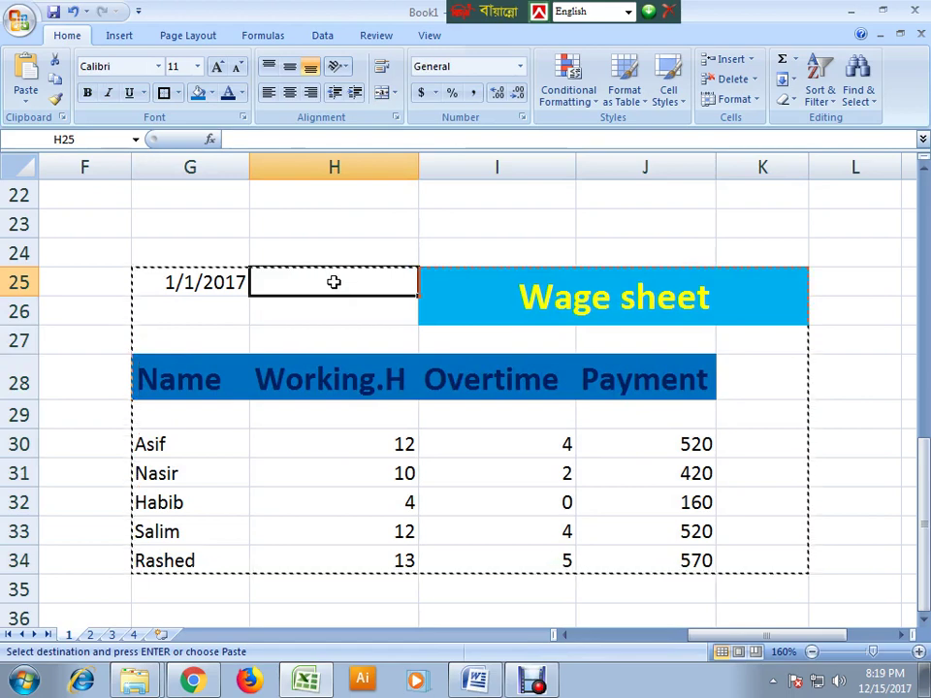
pyautogui.hotkey('ctrl', 'v')
pyautogui.click(427, 385)
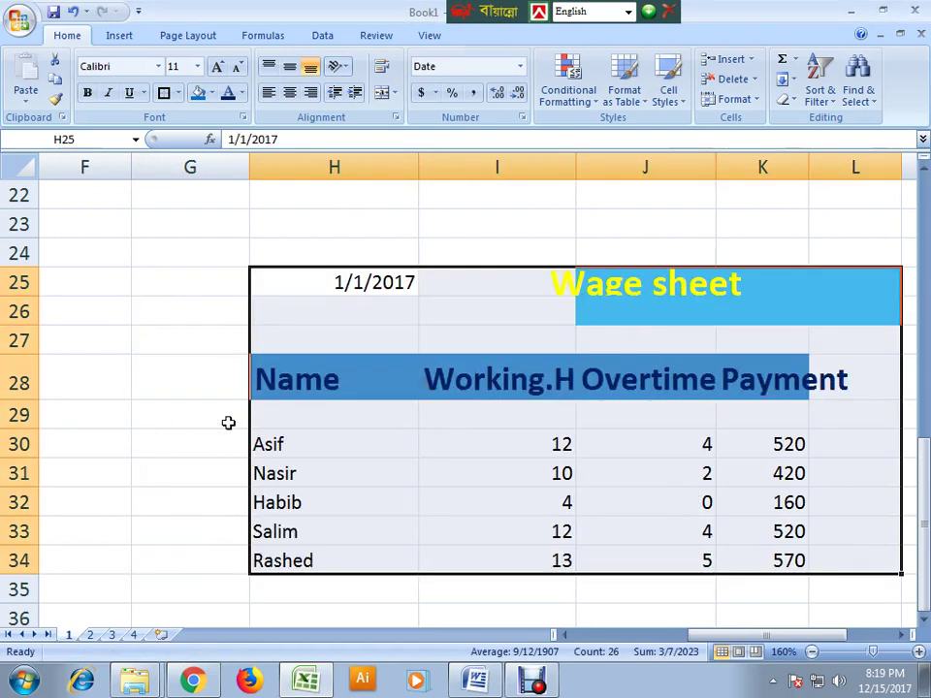
pyautogui.click(183, 408)
pyautogui.click(398, 315)
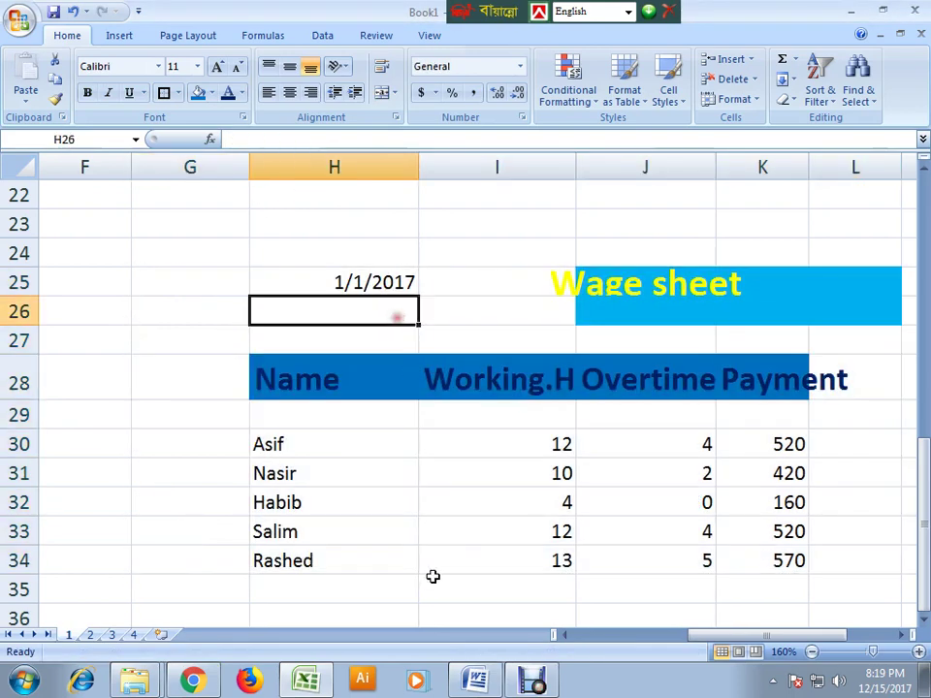
# - Look over sheets 2 and 3, then go to sheet 4's Total Work column
pyautogui.click(91, 635)
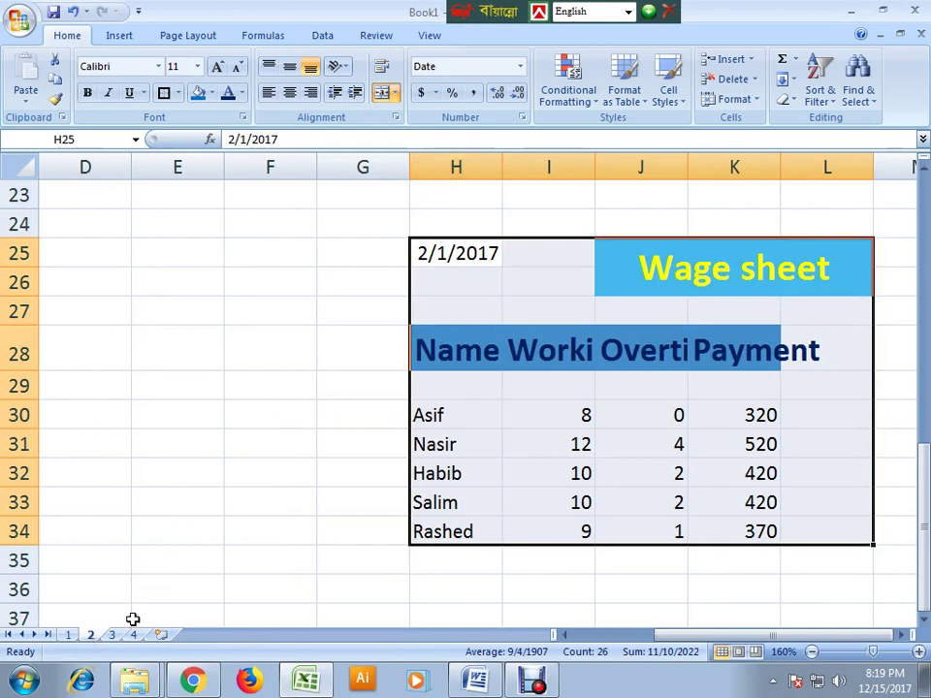
pyautogui.click(111, 634)
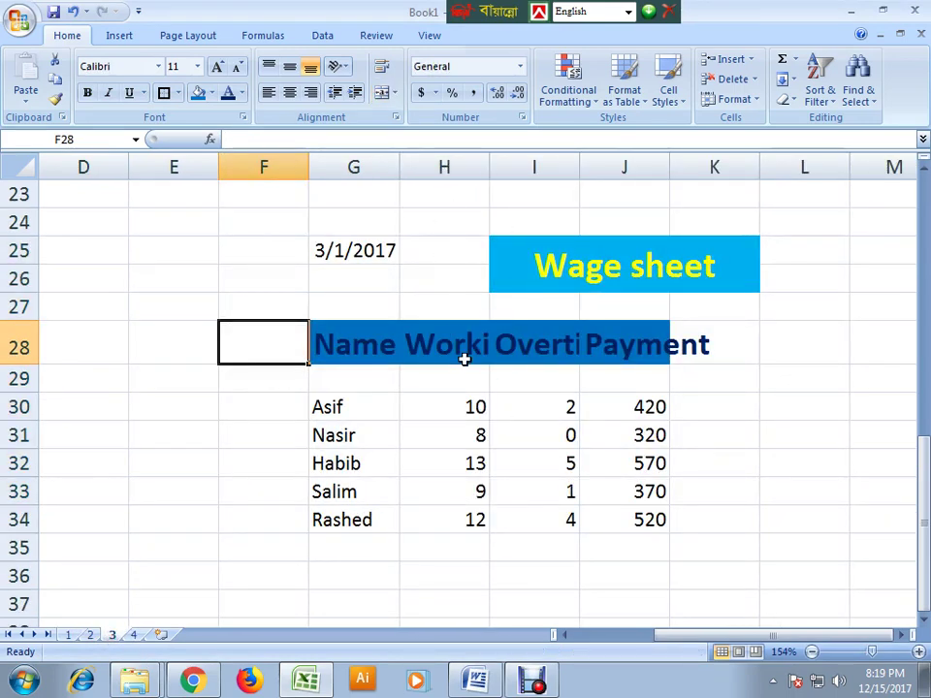
pyautogui.click(476, 406)
pyautogui.click(136, 634)
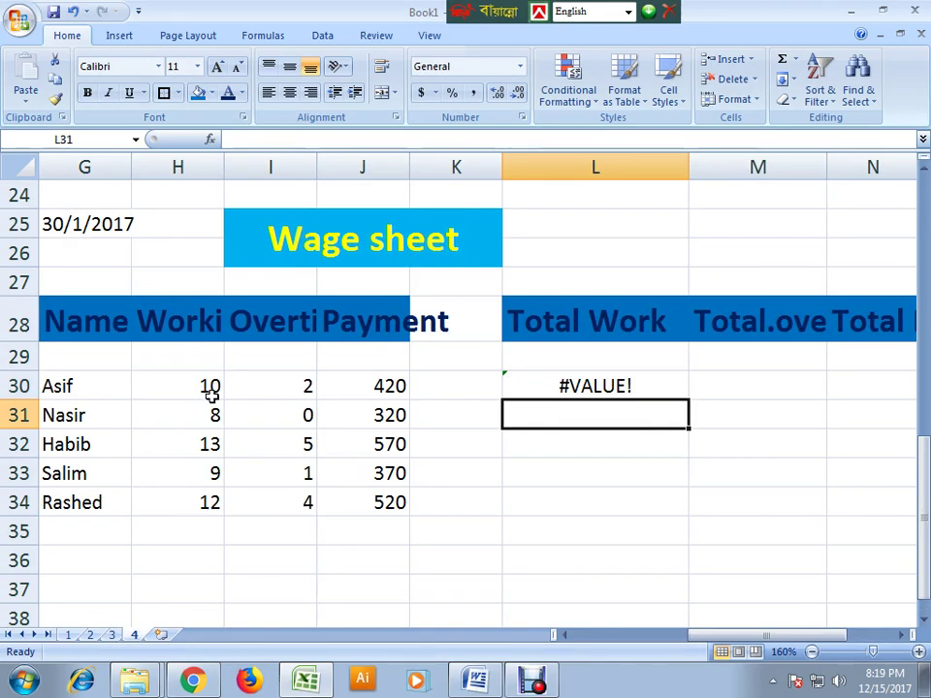
# - Replace L30's formula with =sum(1!h30+2!h30+3!h30+4!h30), which still returns #VALUE!
pyautogui.doubleClick(569, 384)
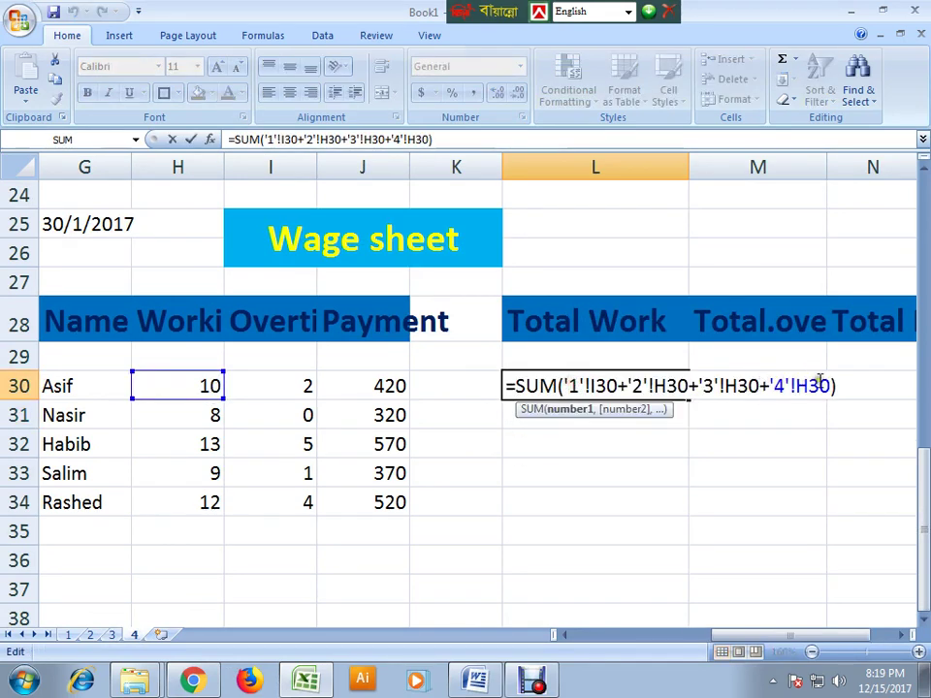
pyautogui.moveTo(832, 384); pyautogui.dragTo(475, 308)
pyautogui.press('Delete')
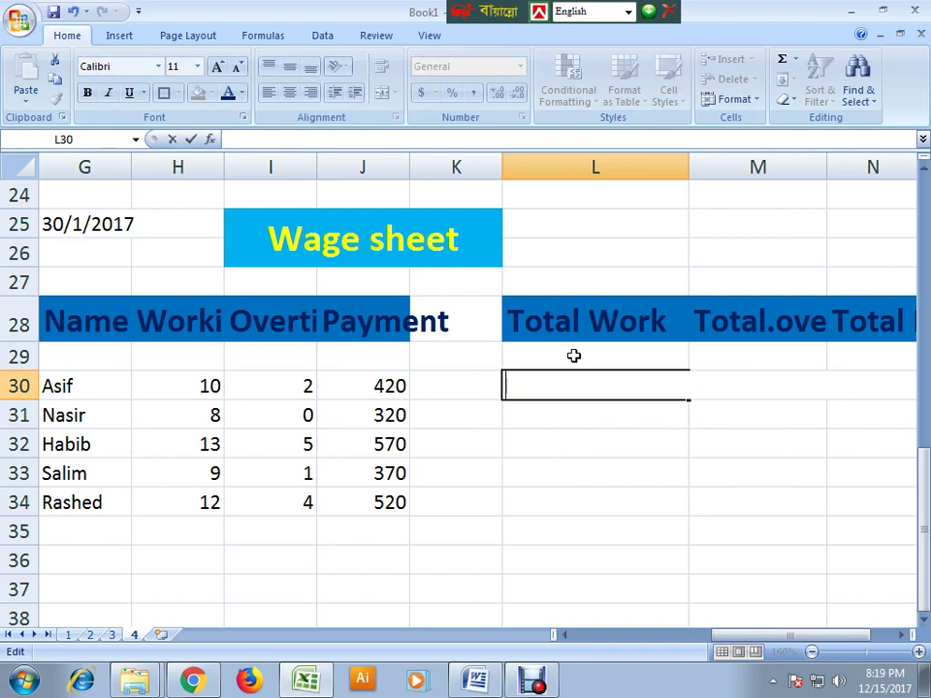
pyautogui.write('=sum')
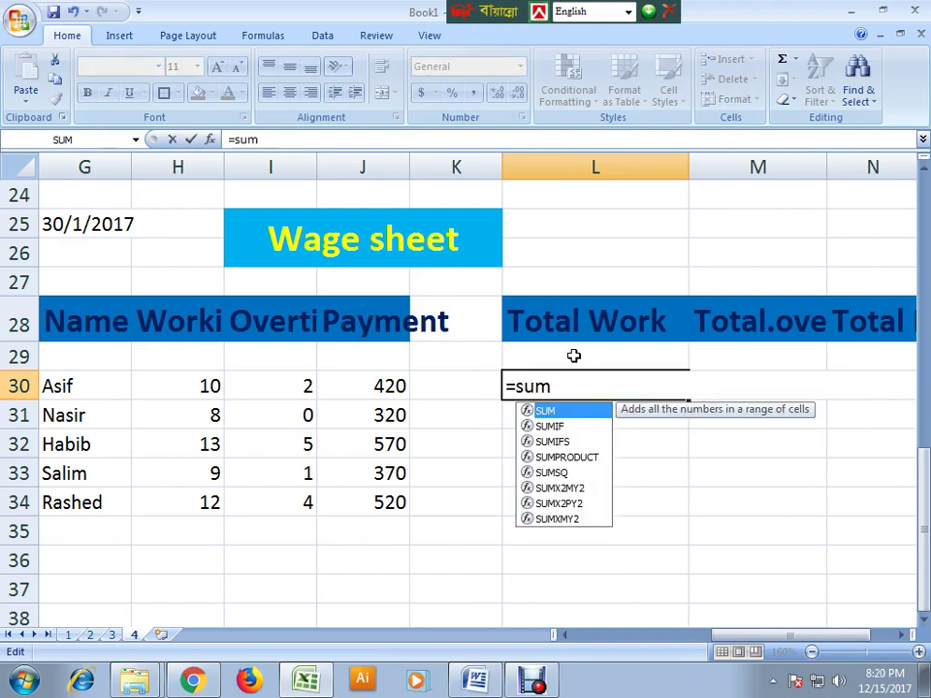
pyautogui.write('(')
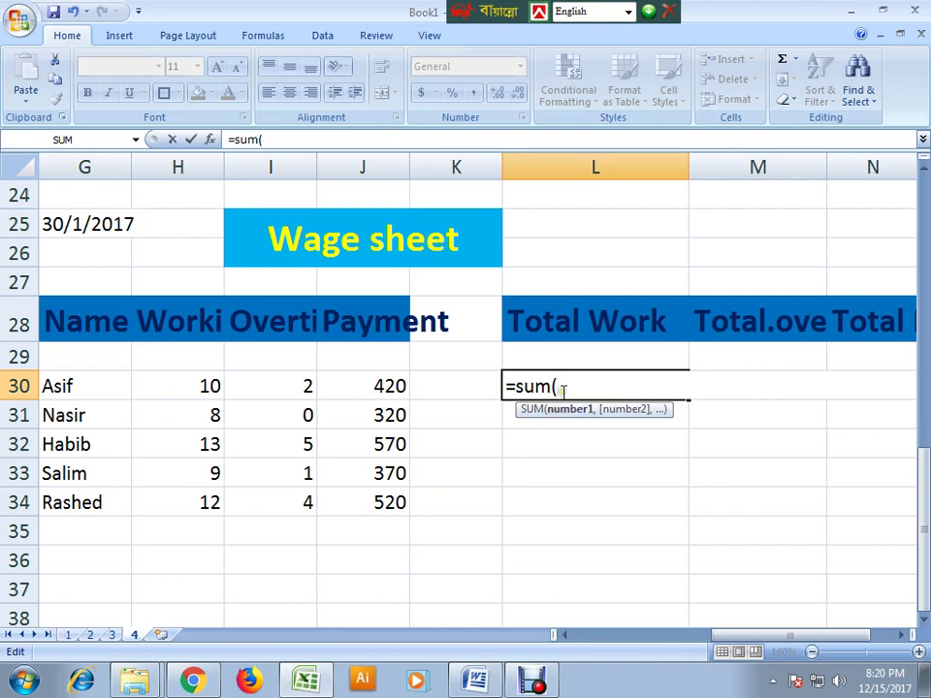
pyautogui.write('1!')
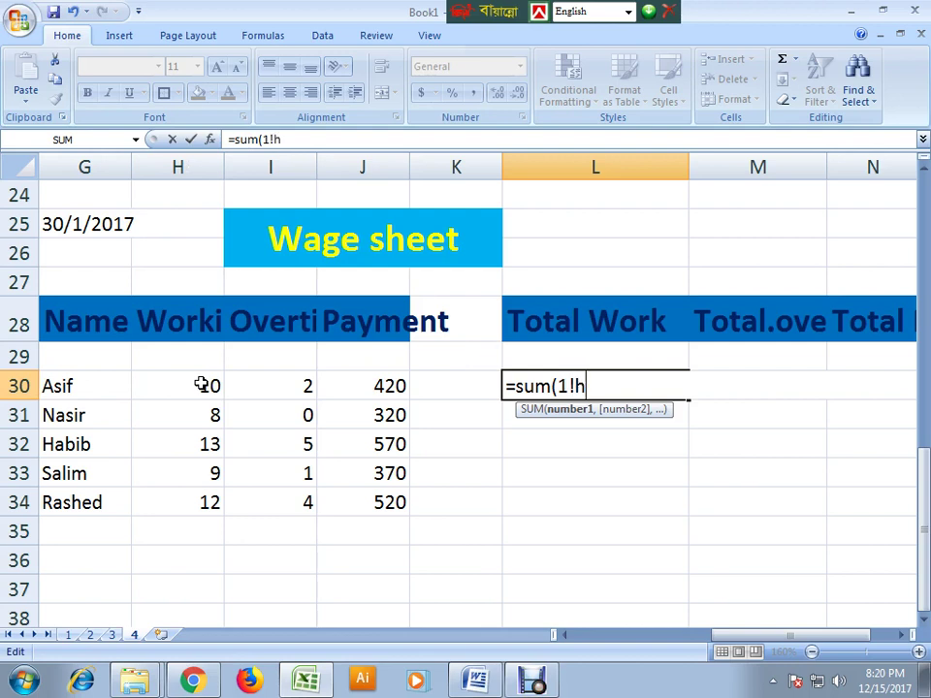
pyautogui.write('h30+2')
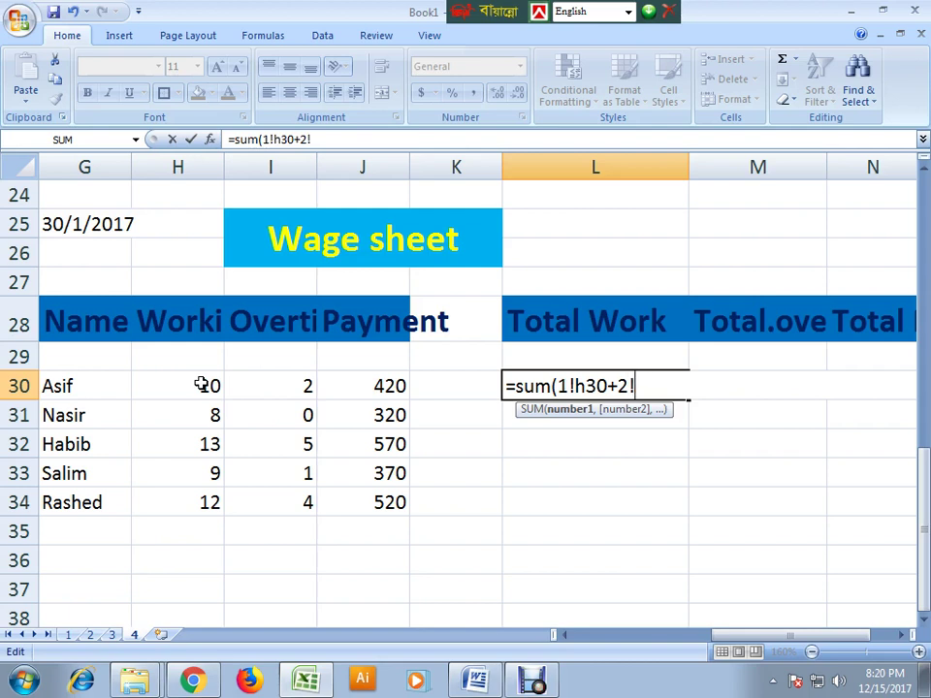
pyautogui.write('!h30+3!h')
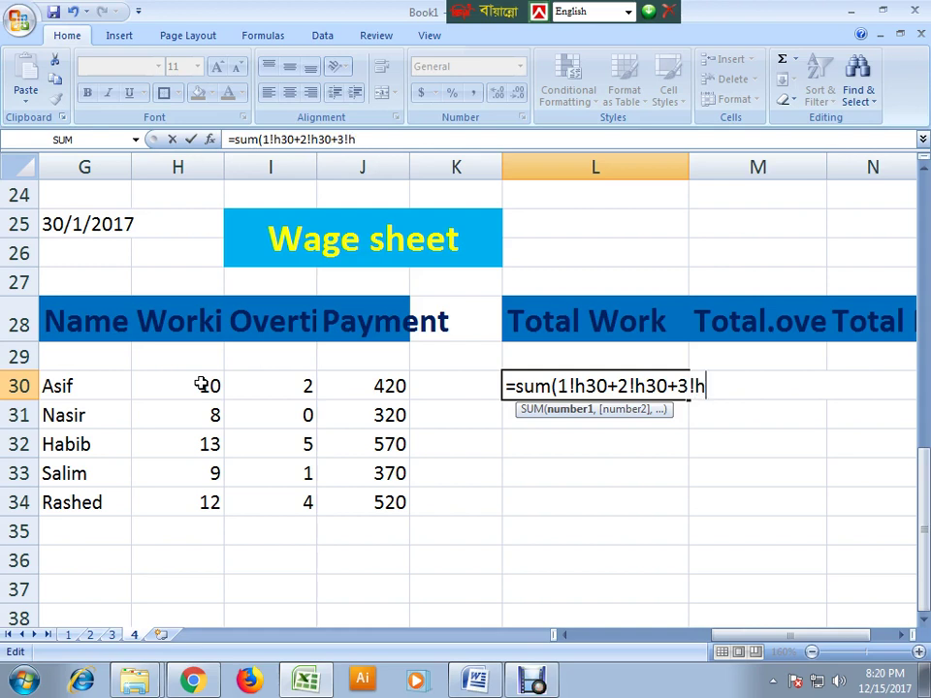
pyautogui.write('30+4')
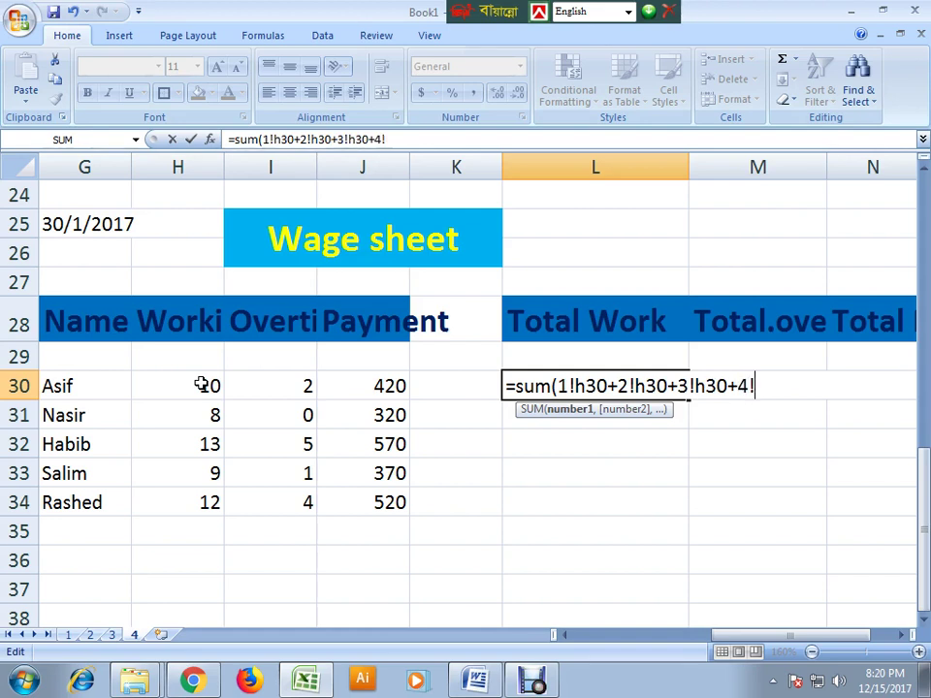
pyautogui.write('!h30')
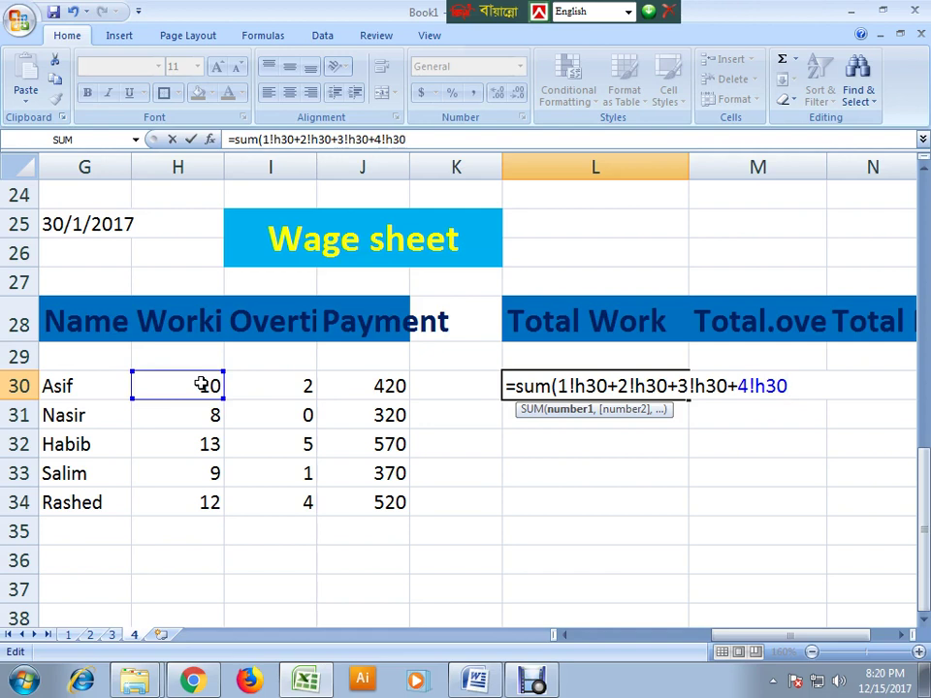
pyautogui.write(')')
pyautogui.press('Return')
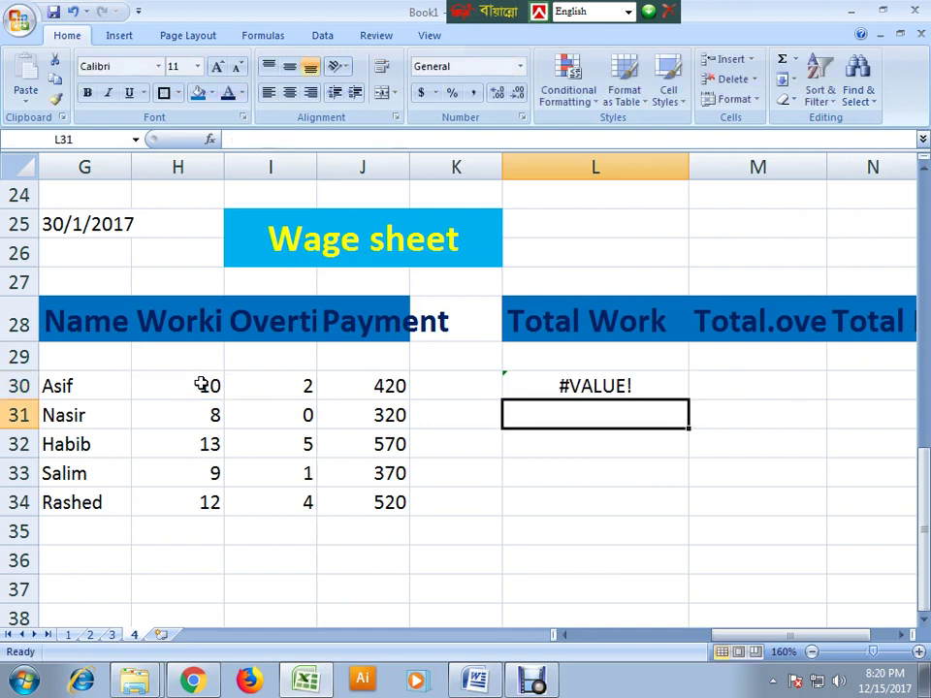
# - Reopen L30's formula and pick sheet 1 cells I30 and I33 as references
pyautogui.click(576, 388)
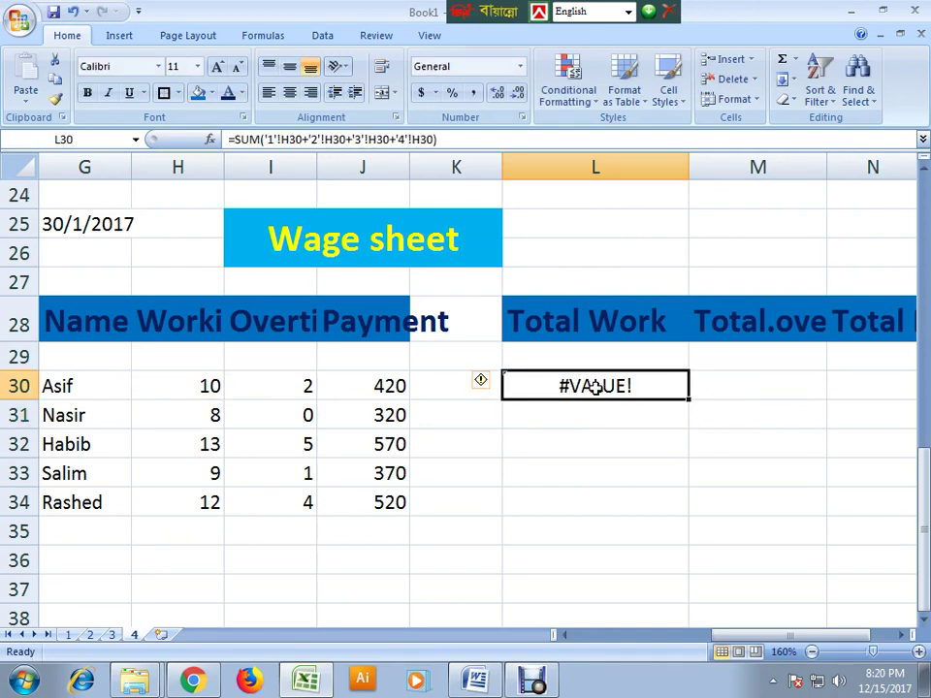
pyautogui.doubleClick(593, 386)
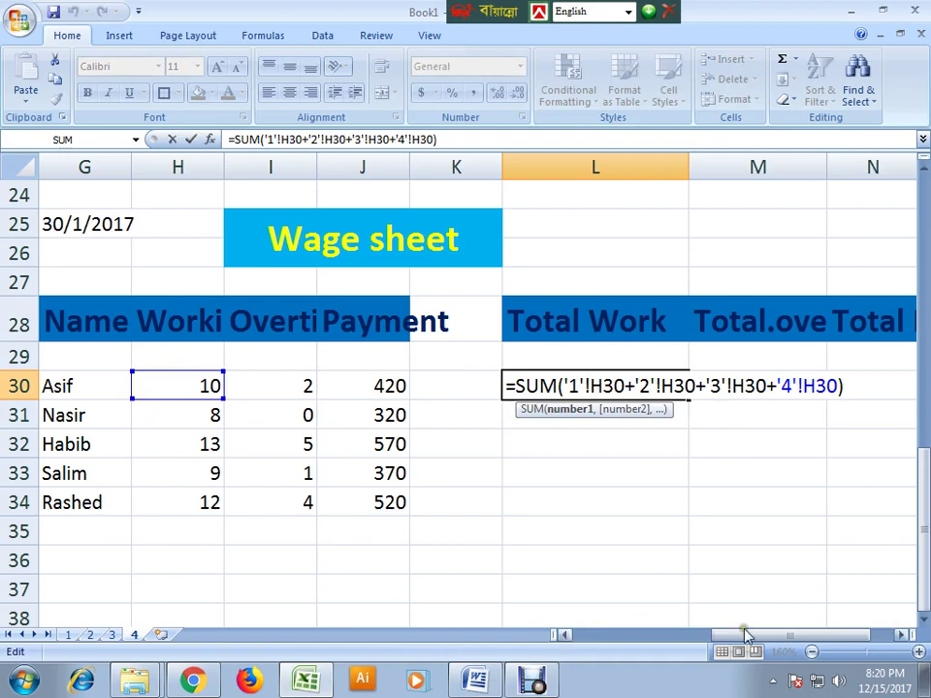
pyautogui.moveTo(722, 636); pyautogui.dragTo(562, 649)
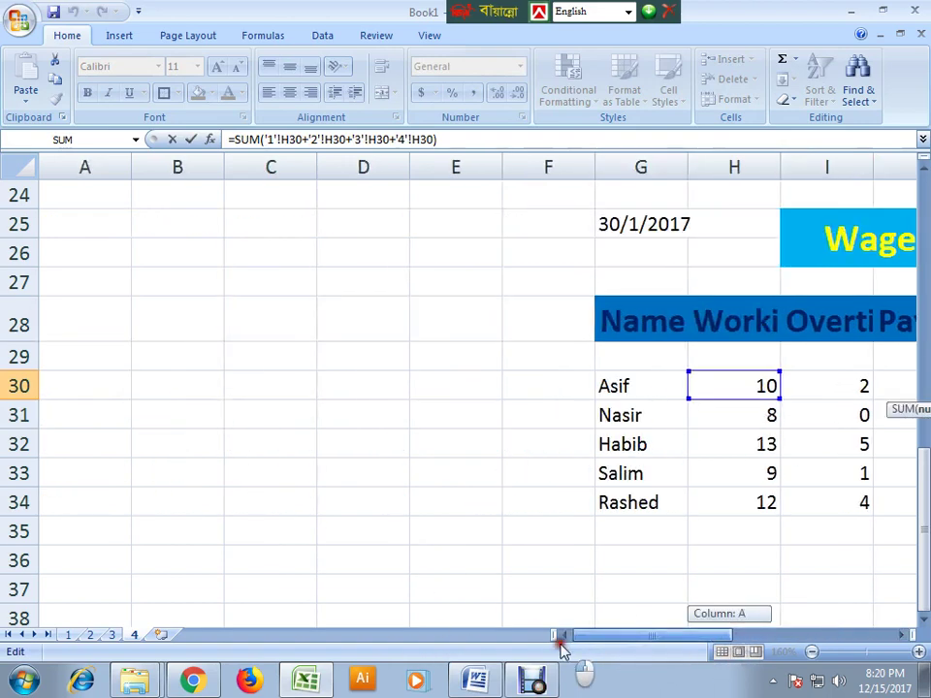
pyautogui.click(68, 635)
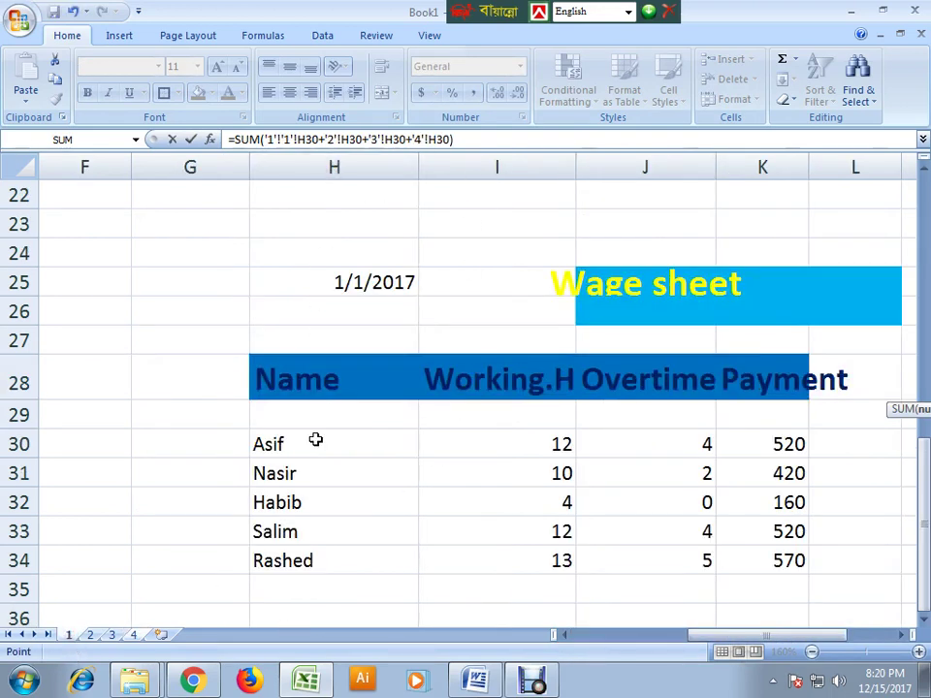
pyautogui.click(488, 474)
pyautogui.click(533, 446)
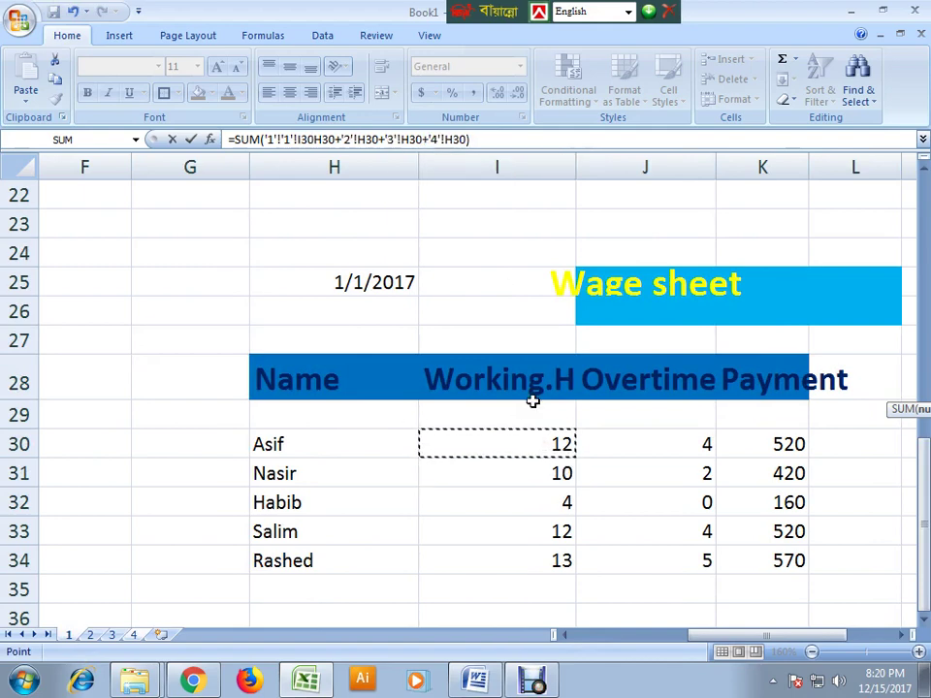
pyautogui.click(465, 526)
# - Drag the reference across sheet 1's wage table from H28, then bring up sheet 2
pyautogui.scroll(3, 505, 397)
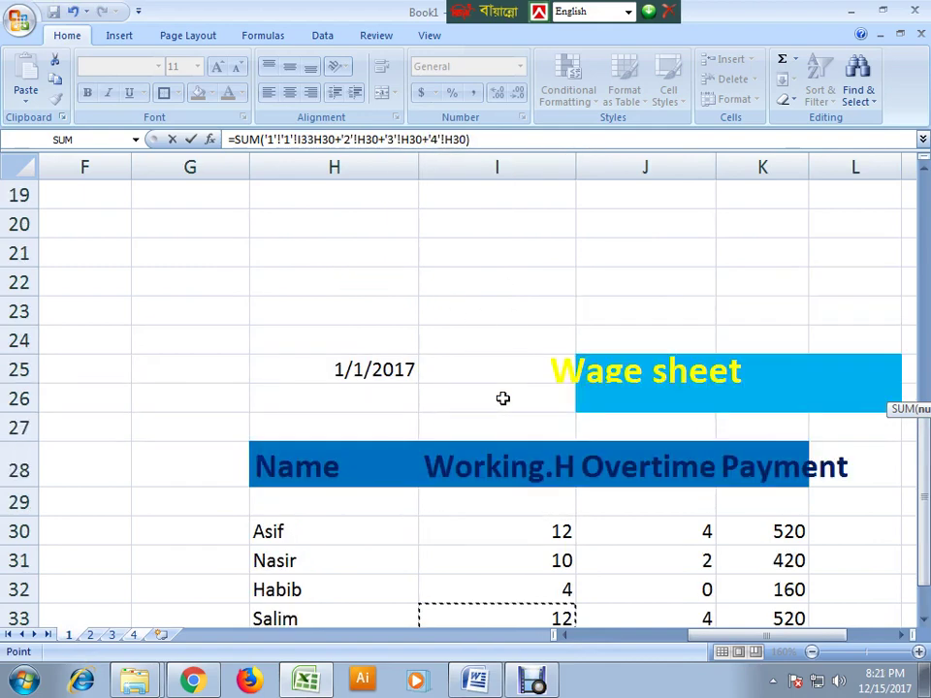
pyautogui.scroll(-3, 503, 397)
pyautogui.click(409, 383)
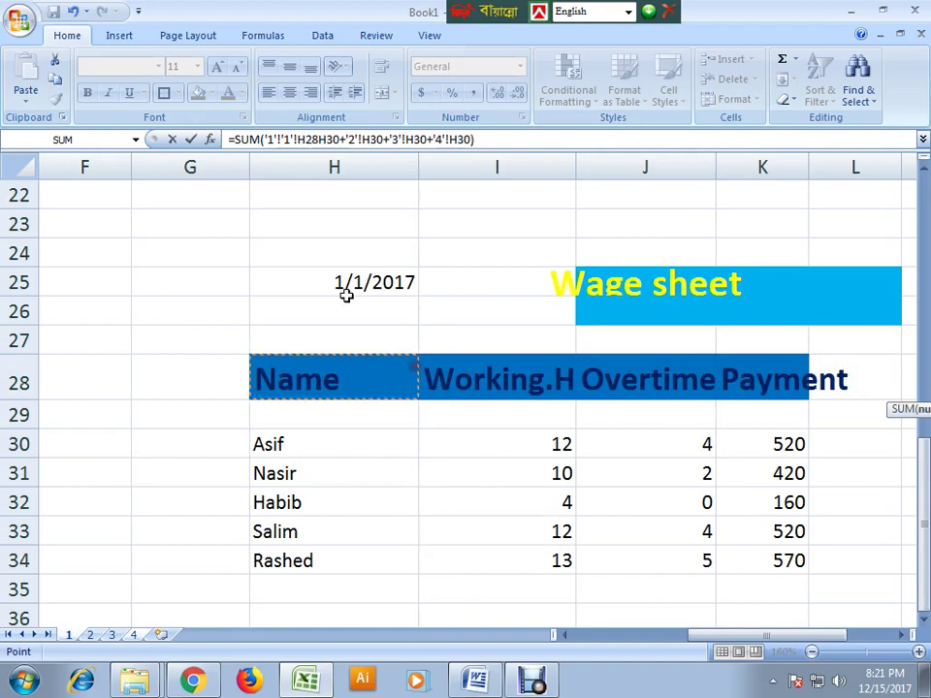
pyautogui.moveTo(337, 273); pyautogui.dragTo(624, 571)
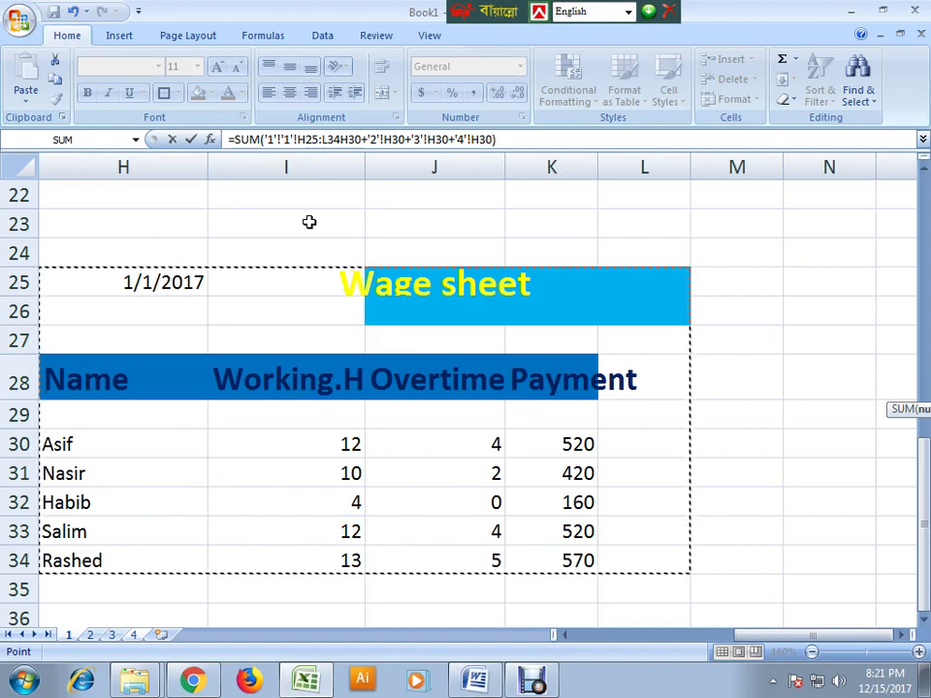
pyautogui.moveTo(754, 639); pyautogui.dragTo(722, 642)
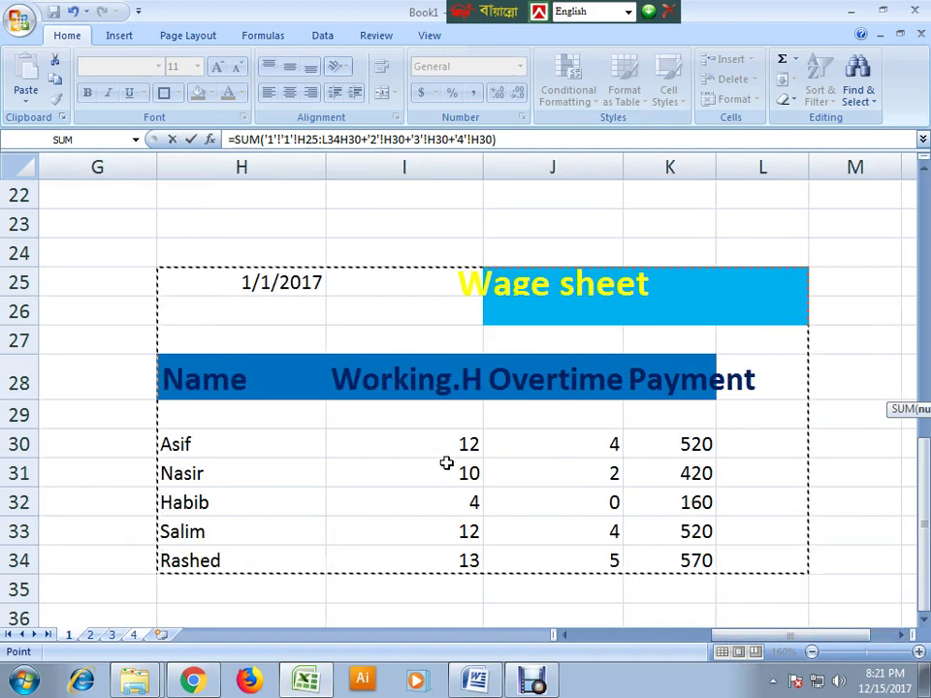
pyautogui.hotkey('shift', 'Left')
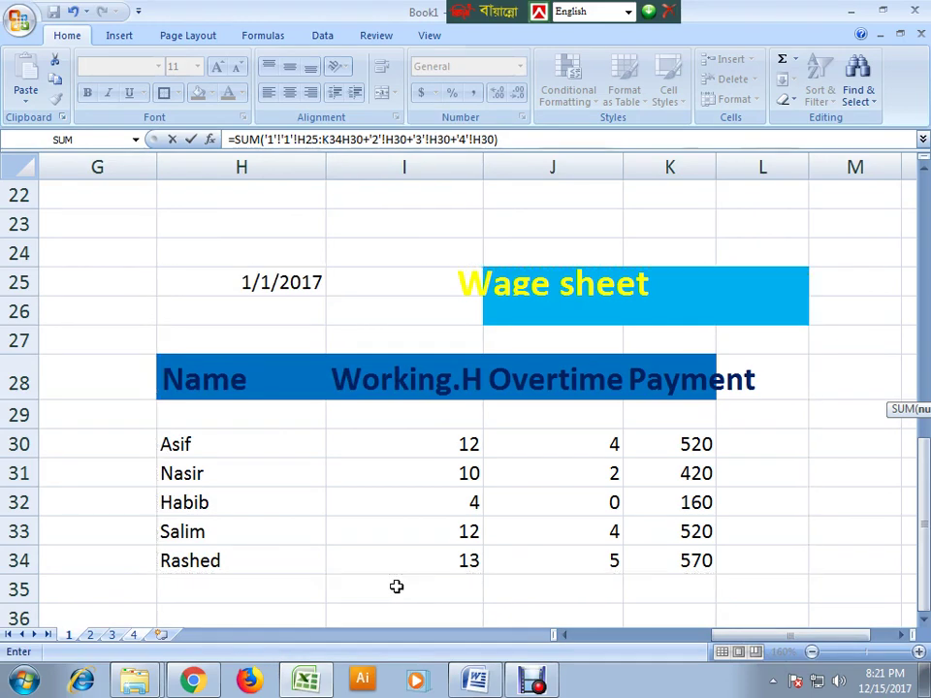
pyautogui.click(93, 635)
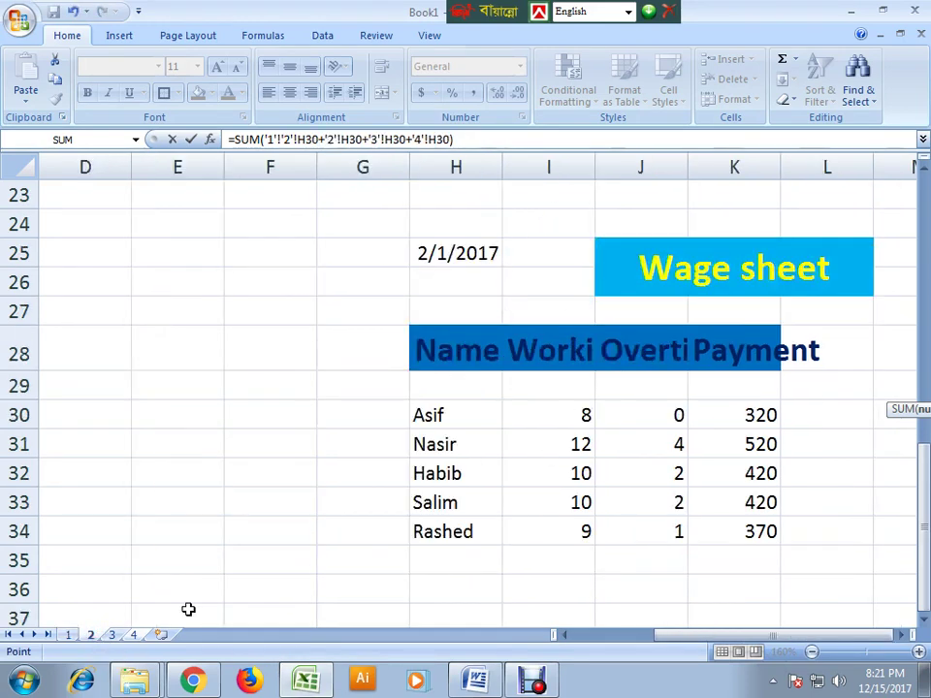
# - Point L30's formula at sheet 3's H30 and sheet 2's cells and table, dismissing the error
pyautogui.click(113, 635)
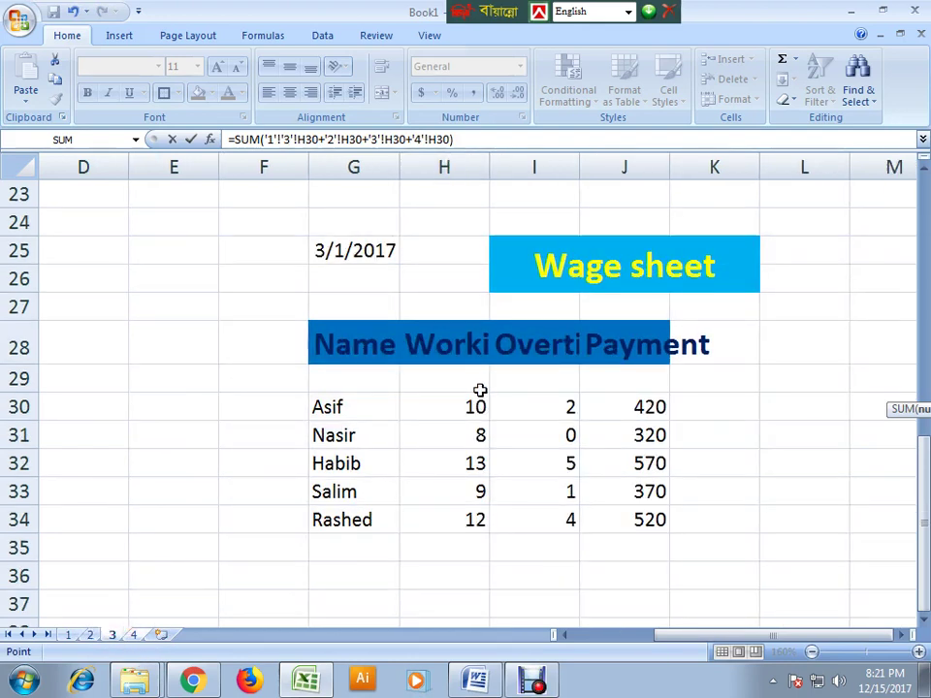
pyautogui.click(477, 407)
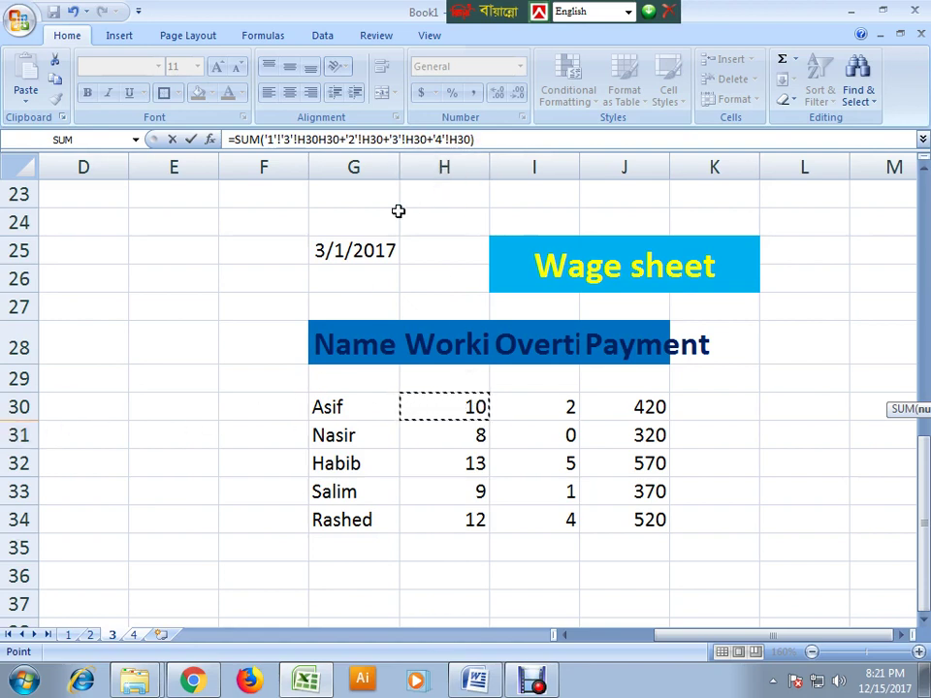
pyautogui.click(135, 635)
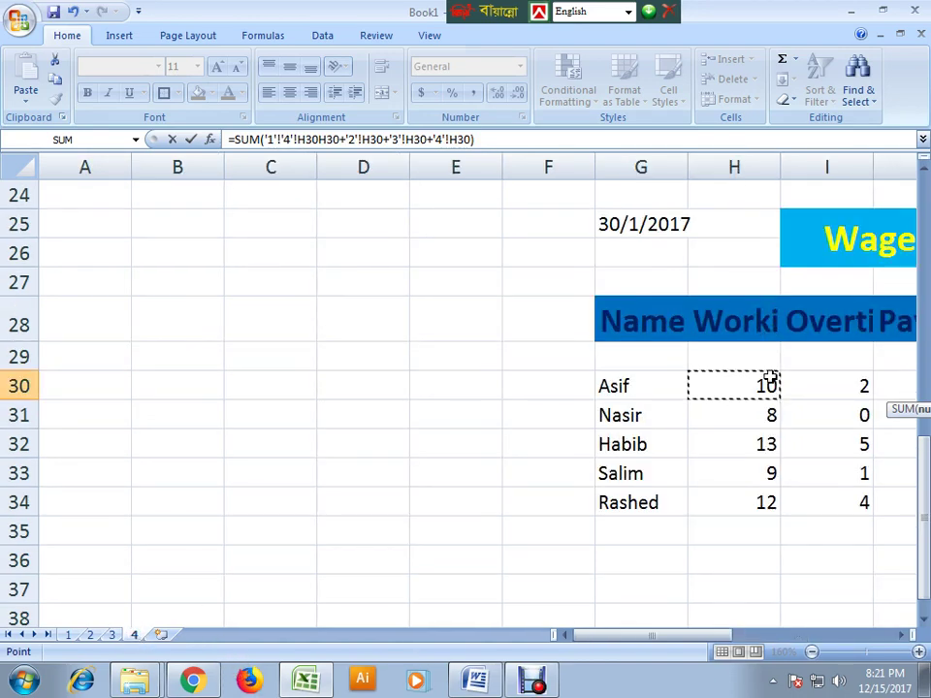
pyautogui.click(109, 636)
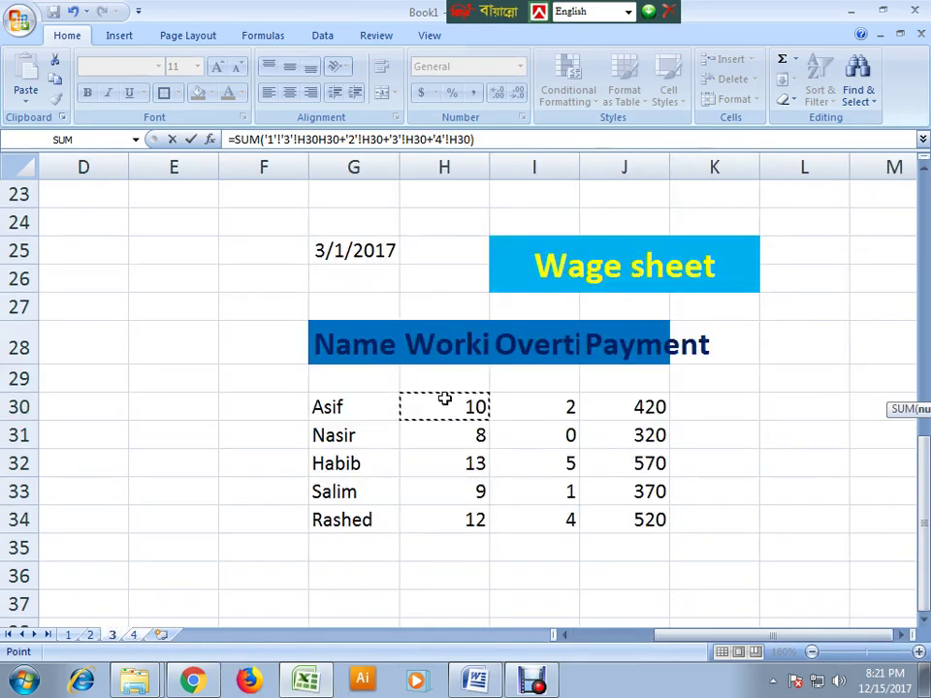
pyautogui.click(91, 635)
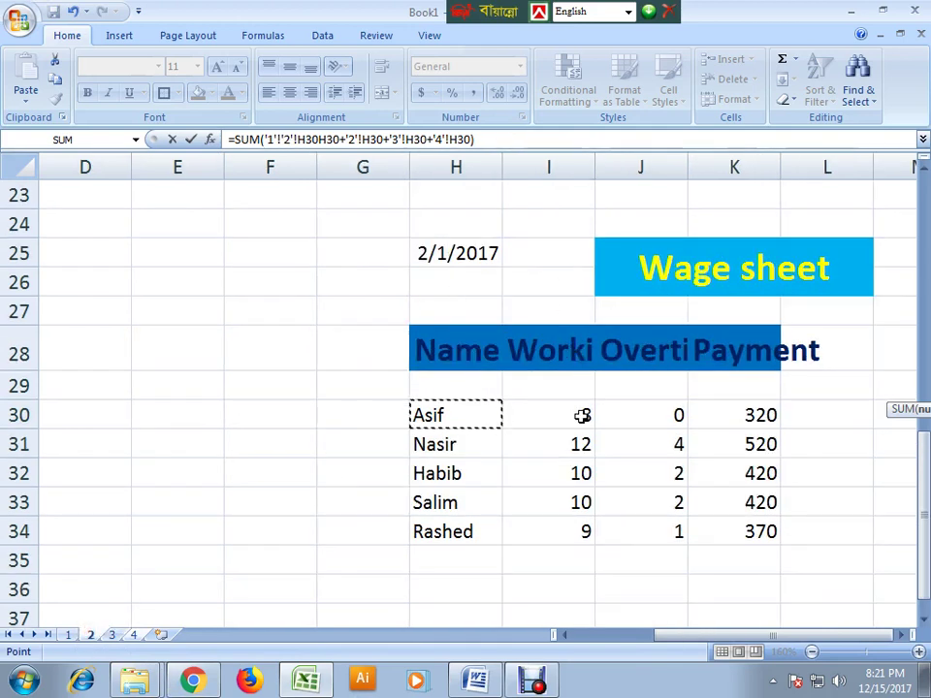
pyautogui.click(640, 535)
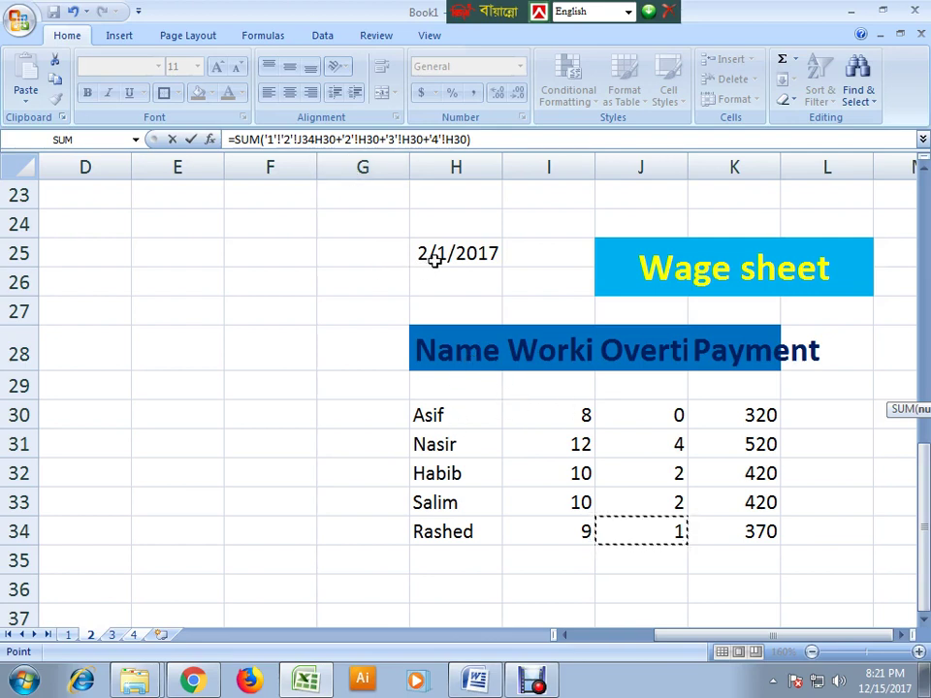
pyautogui.click(524, 434)
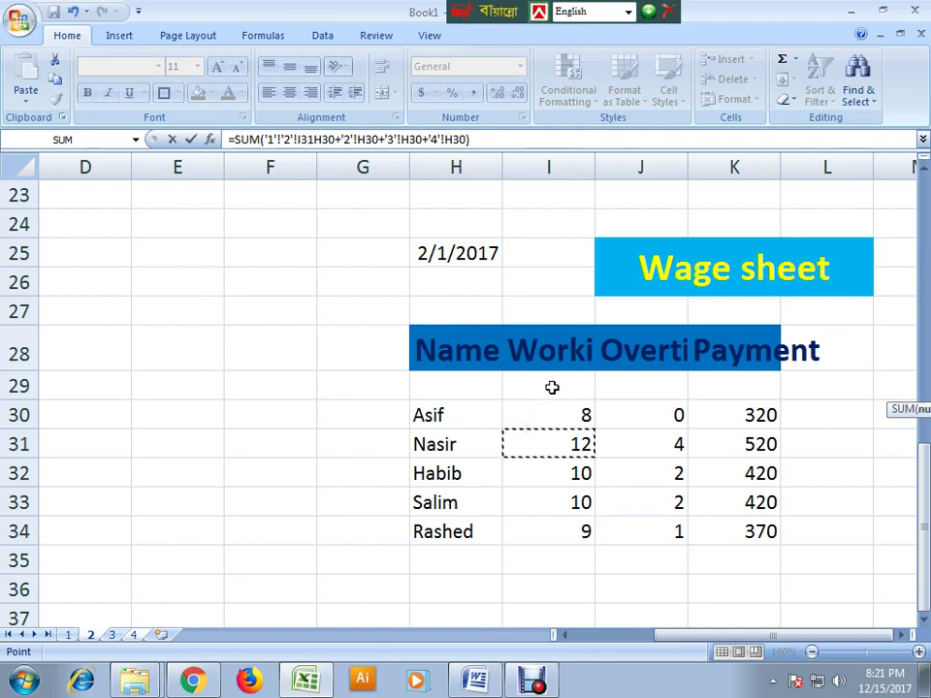
pyautogui.moveTo(425, 243); pyautogui.dragTo(608, 523)
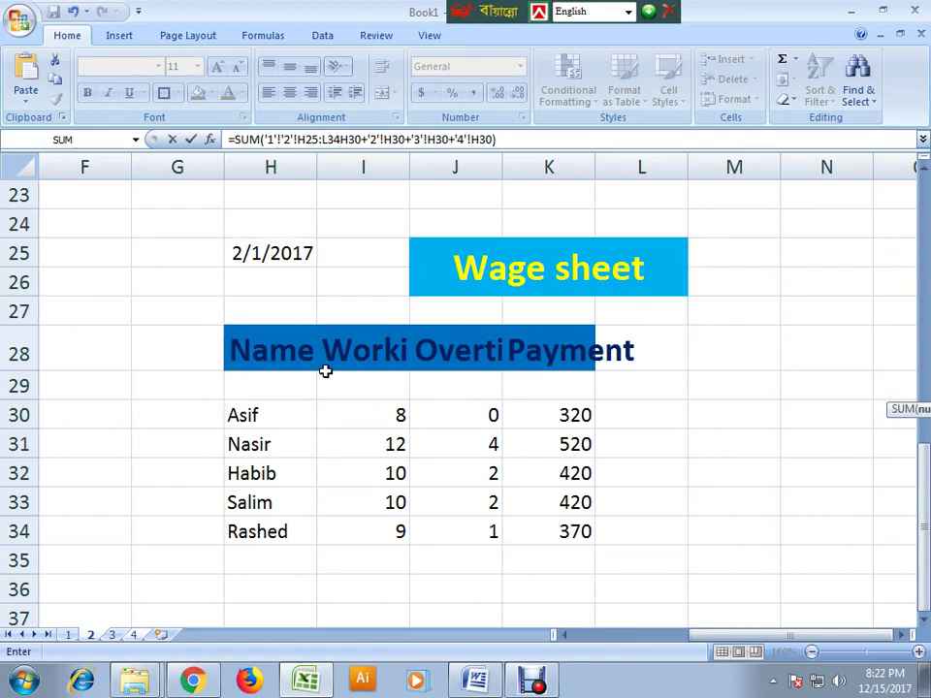
pyautogui.press('Return')
pyautogui.click(736, 283)
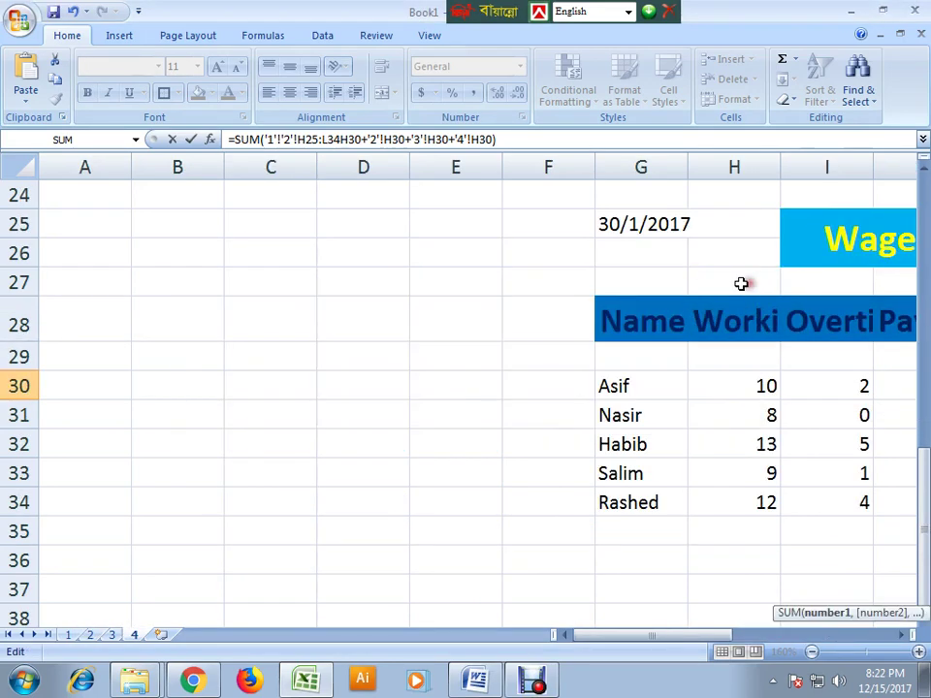
# - Backspace away the unfinished formula so L30 is left empty
pyautogui.moveTo(606, 224); pyautogui.dragTo(433, 480)
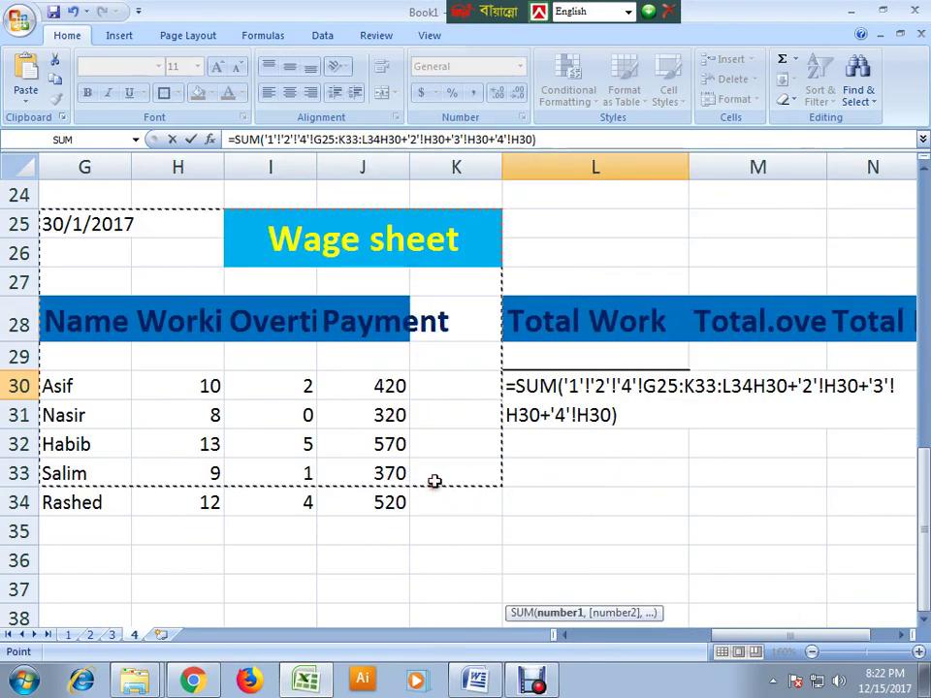
pyautogui.click(671, 279)
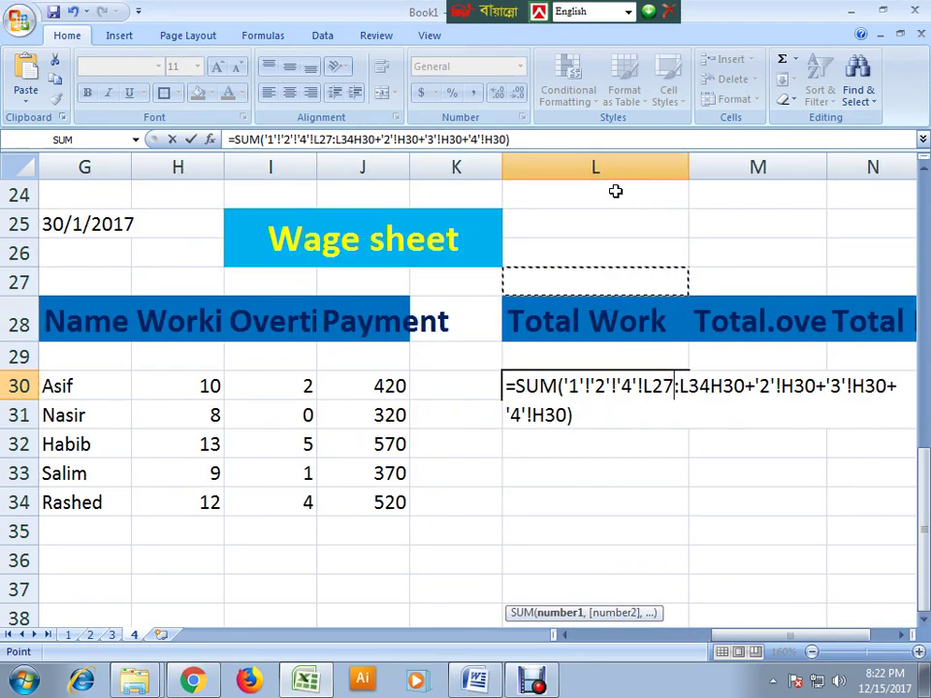
pyautogui.click(610, 404)
pyautogui.press('BackSpace')
pyautogui.press('BackSpace')
pyautogui.press('BackSpace')
pyautogui.press('BackSpace')
pyautogui.press('BackSpace')
pyautogui.press('BackSpace')
pyautogui.press('BackSpace')
pyautogui.press('BackSpace')
pyautogui.press('BackSpace')
pyautogui.press('BackSpace')
pyautogui.press('BackSpace')
pyautogui.press('BackSpace')
pyautogui.press('BackSpace')
pyautogui.press('BackSpace')
pyautogui.press('BackSpace')
pyautogui.press('BackSpace')
pyautogui.press('BackSpace')
pyautogui.press('BackSpace')
pyautogui.press('BackSpace')
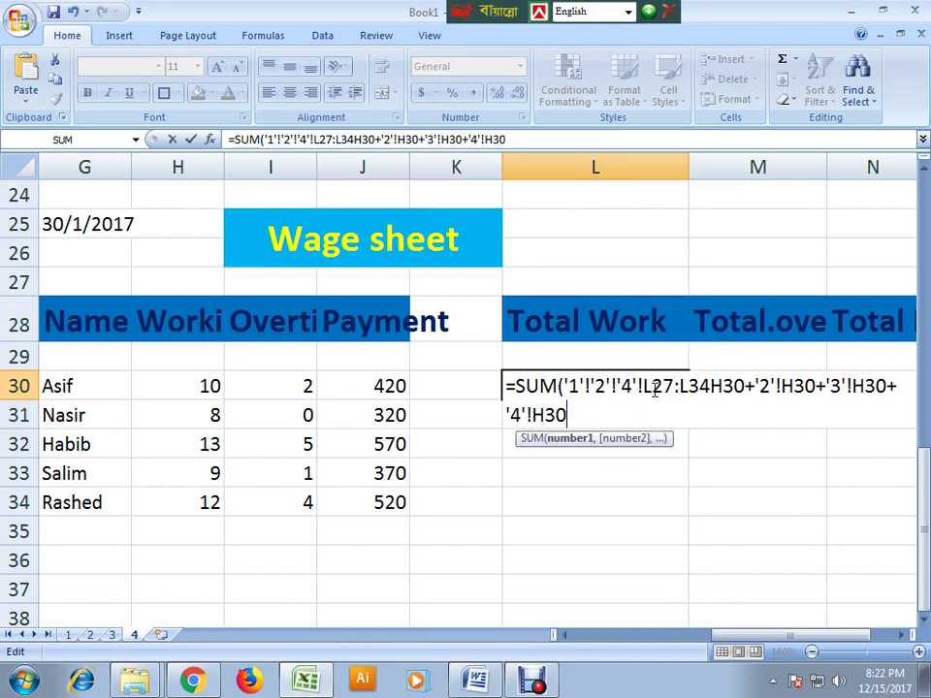
pyautogui.press('BackSpace')
pyautogui.press('BackSpace')
pyautogui.press('BackSpace')
pyautogui.press('BackSpace')
pyautogui.press('BackSpace')
pyautogui.press('BackSpace')
pyautogui.press('BackSpace')
pyautogui.press('BackSpace')
pyautogui.press('BackSpace')
pyautogui.press('BackSpace')
pyautogui.press('BackSpace')
pyautogui.press('BackSpace')
pyautogui.press('BackSpace')
pyautogui.press('BackSpace')
pyautogui.press('BackSpace')
pyautogui.press('BackSpace')
pyautogui.press('BackSpace')
pyautogui.press('BackSpace')
pyautogui.press('BackSpace')
pyautogui.press('BackSpace')
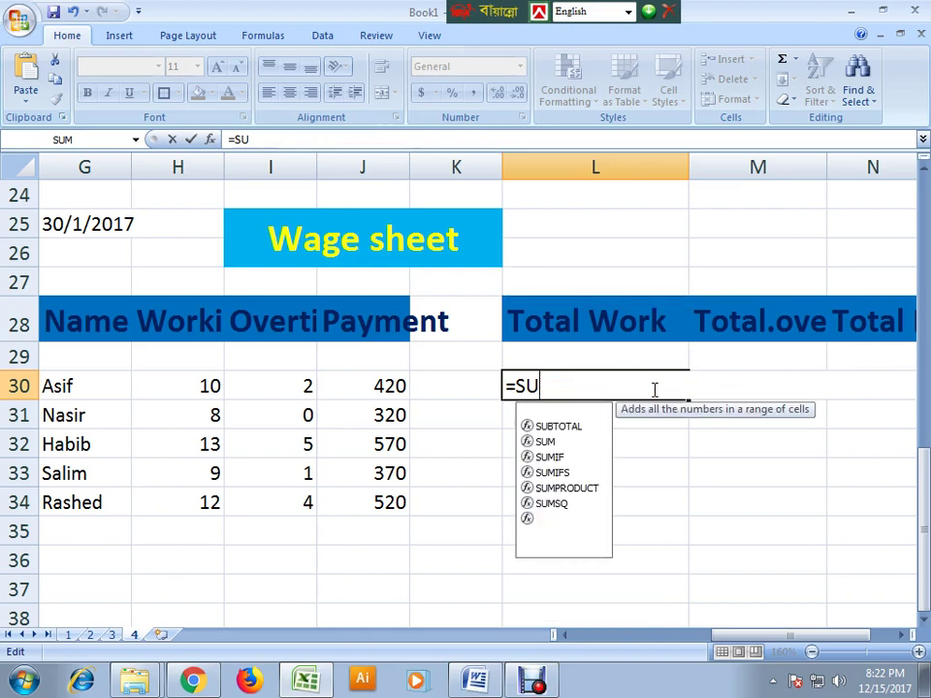
pyautogui.click(528, 469)
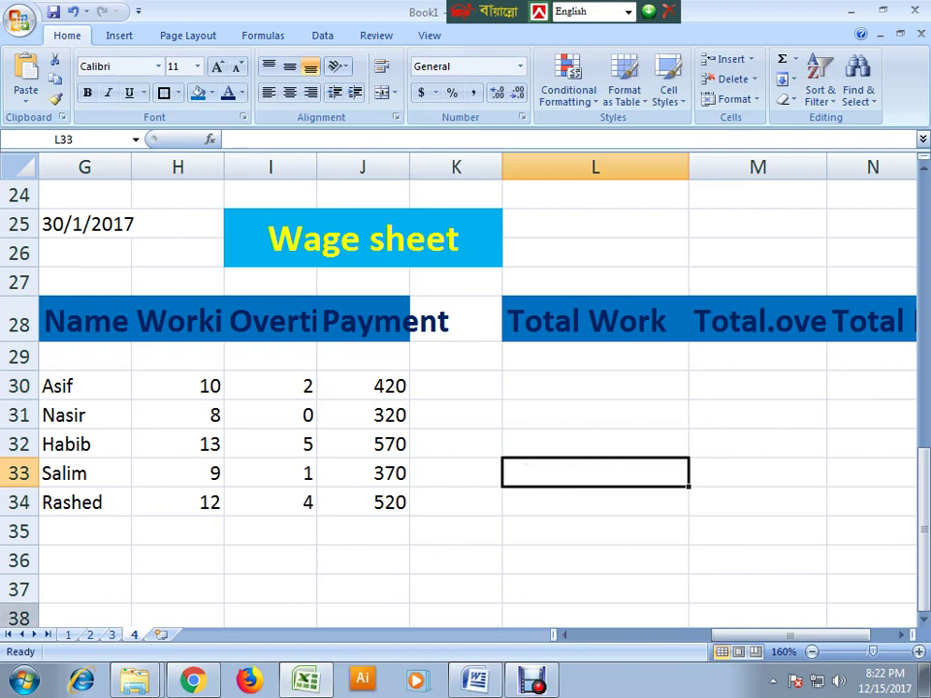
# - Select and copy sheet 1's wage table starting at H25
pyautogui.click(68, 636)
pyautogui.click(294, 472)
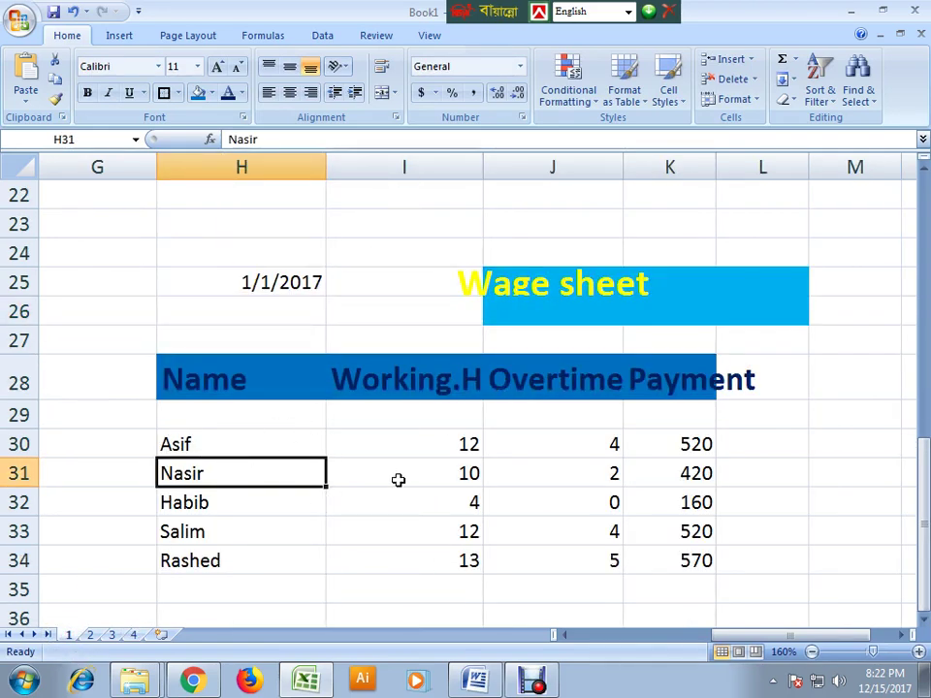
pyautogui.scroll(1, 302, 358)
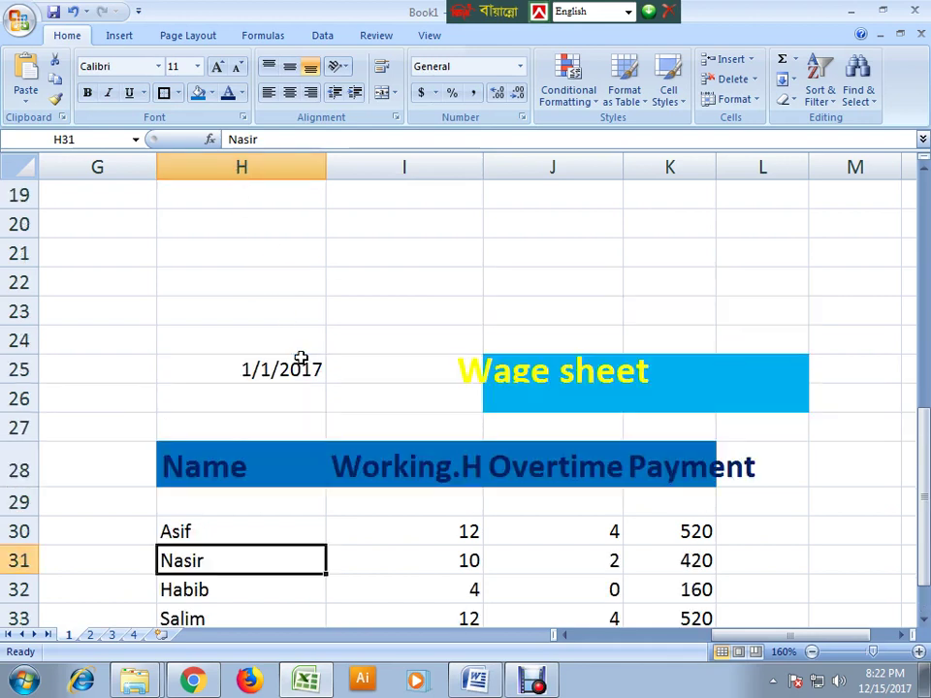
pyautogui.click(272, 373)
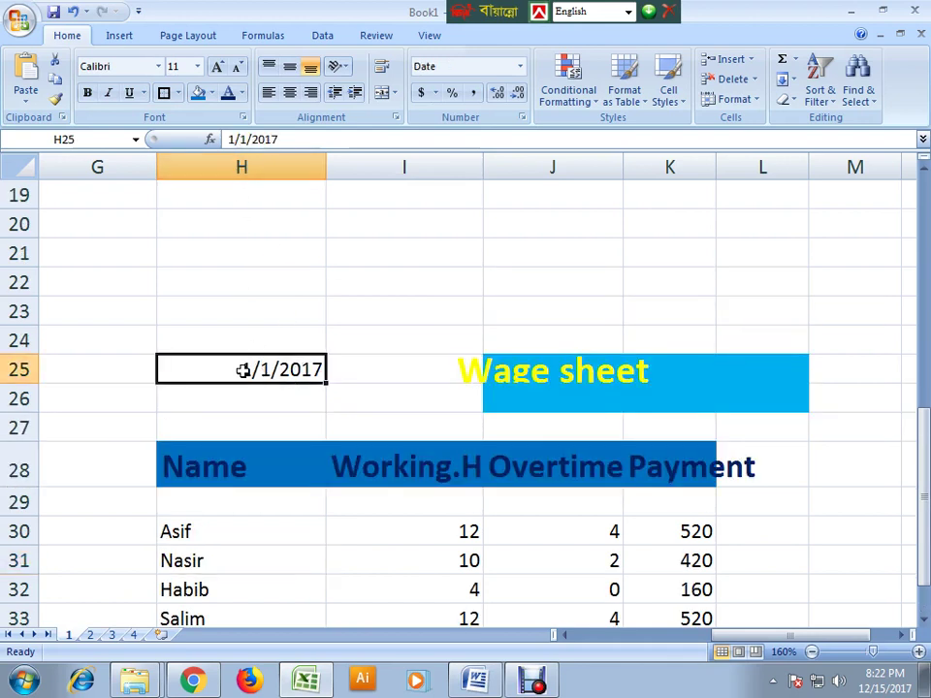
pyautogui.moveTo(251, 376); pyautogui.dragTo(660, 454)
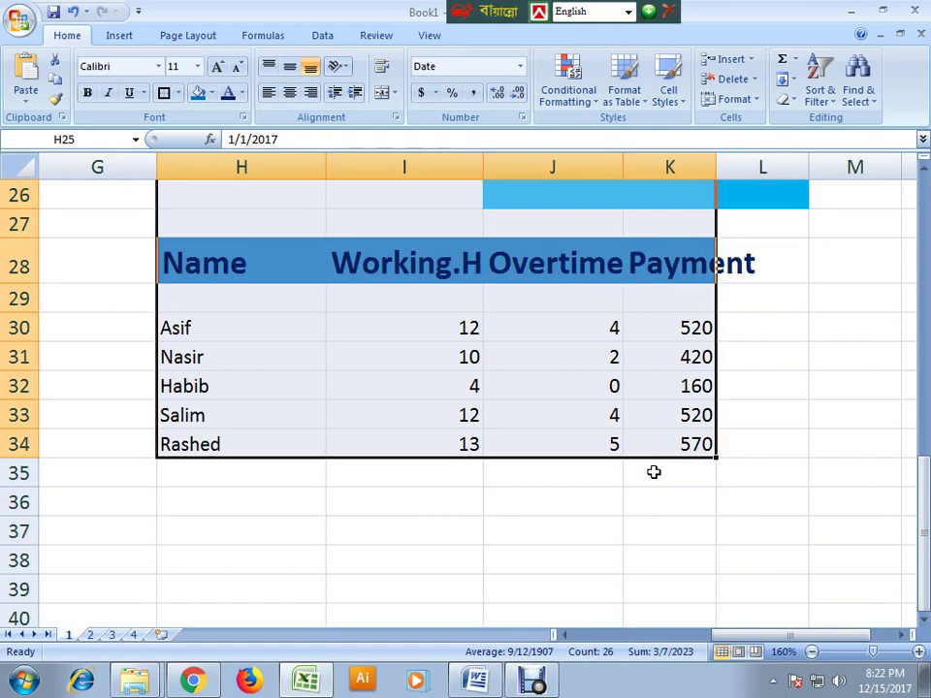
pyautogui.hotkey('ctrl', 'c')
# - Clear the old wage table contents in G25:K34 on sheet 3, keeping the fills
pyautogui.click(88, 634)
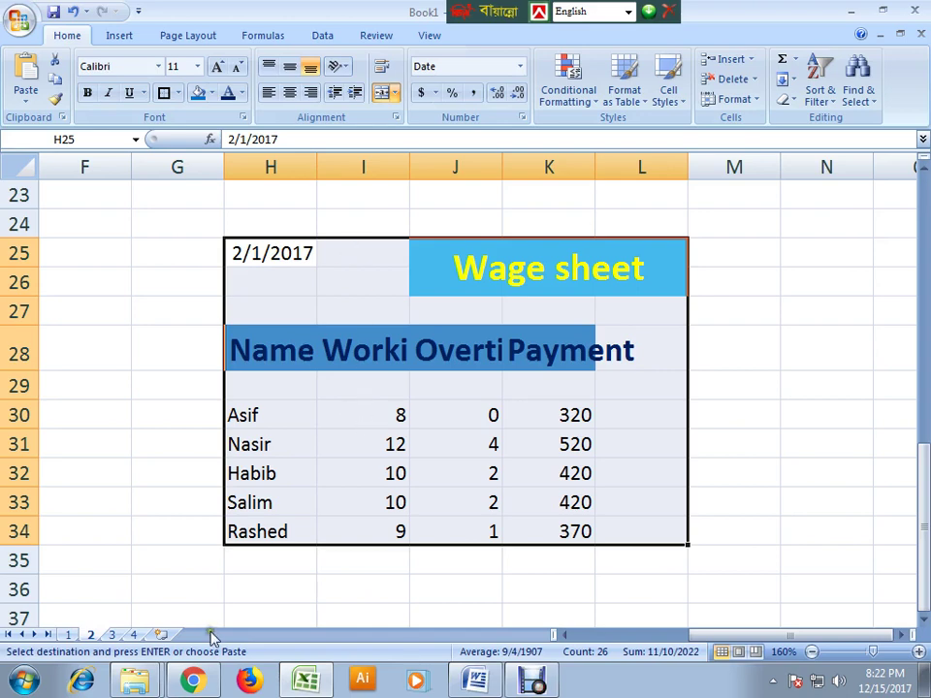
pyautogui.click(69, 634)
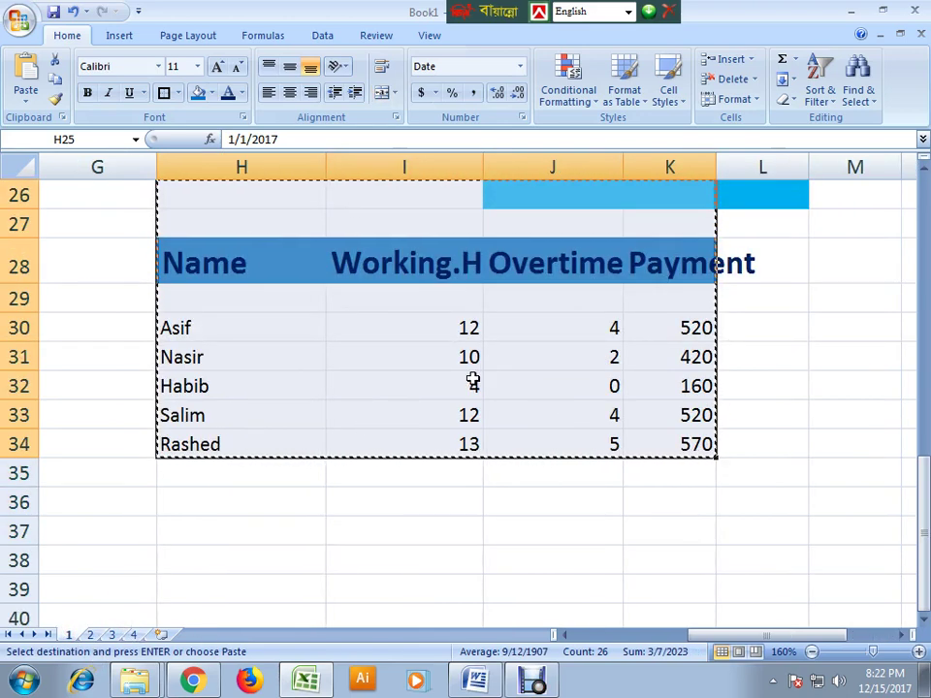
pyautogui.click(113, 634)
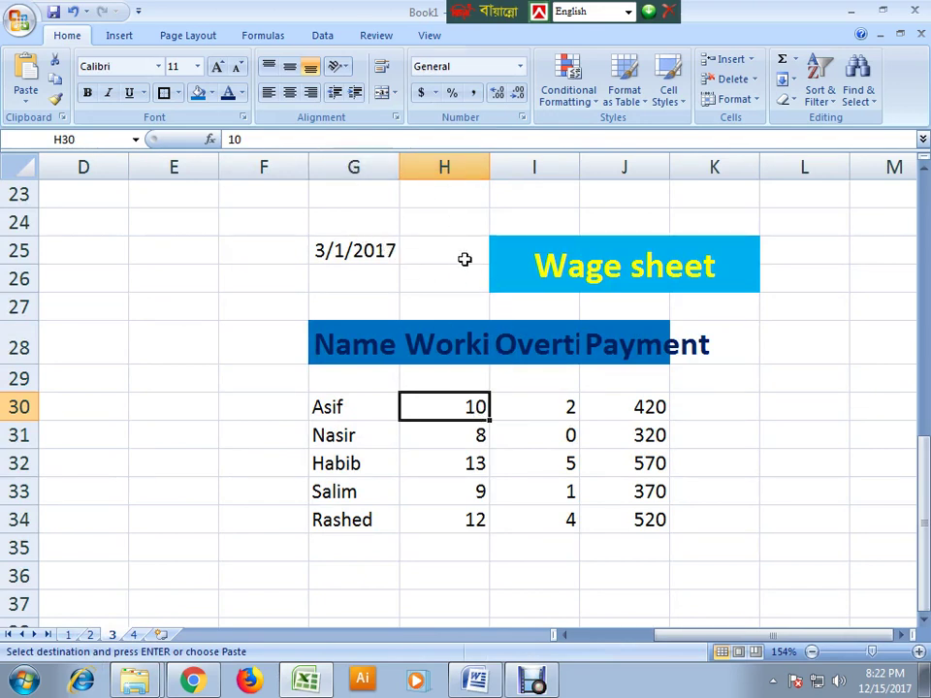
pyautogui.moveTo(441, 239); pyautogui.dragTo(608, 509)
pyautogui.click(450, 261)
pyautogui.click(493, 477)
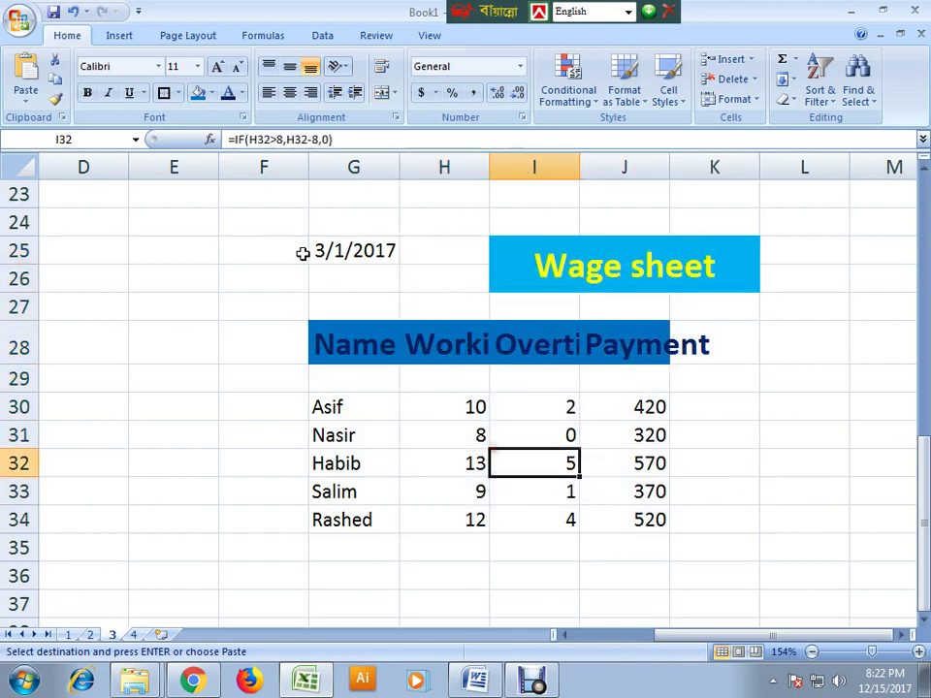
pyautogui.moveTo(304, 251); pyautogui.dragTo(680, 531)
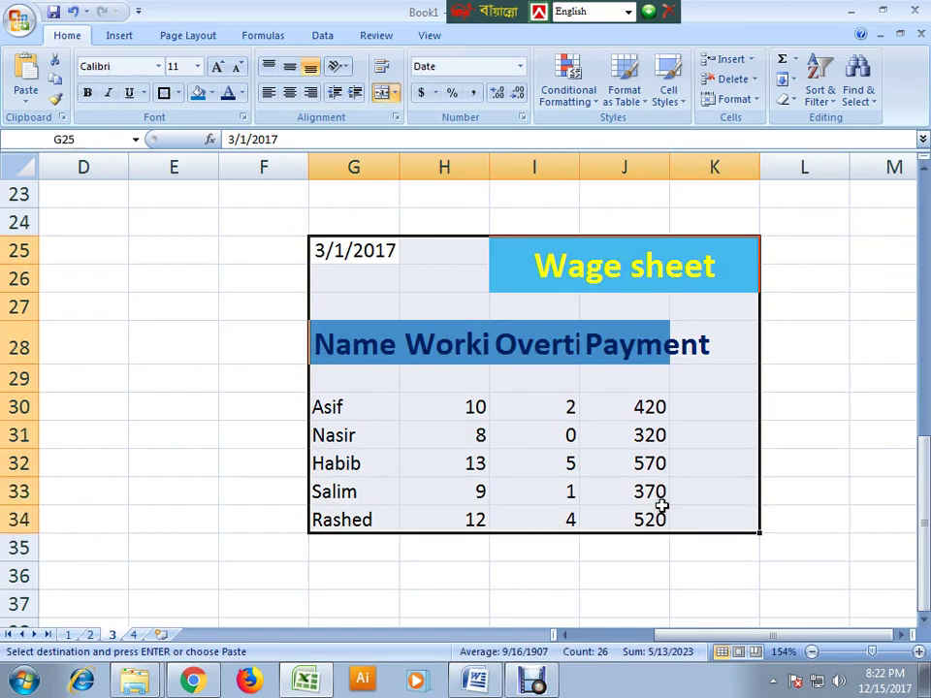
pyautogui.press('Delete')
pyautogui.click(561, 539)
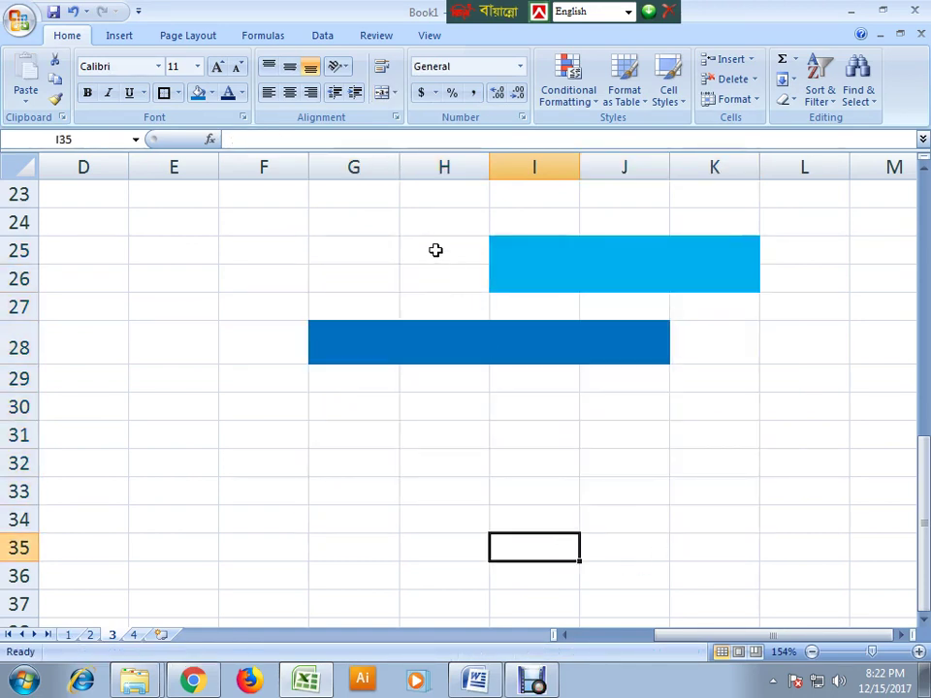
pyautogui.click(445, 278)
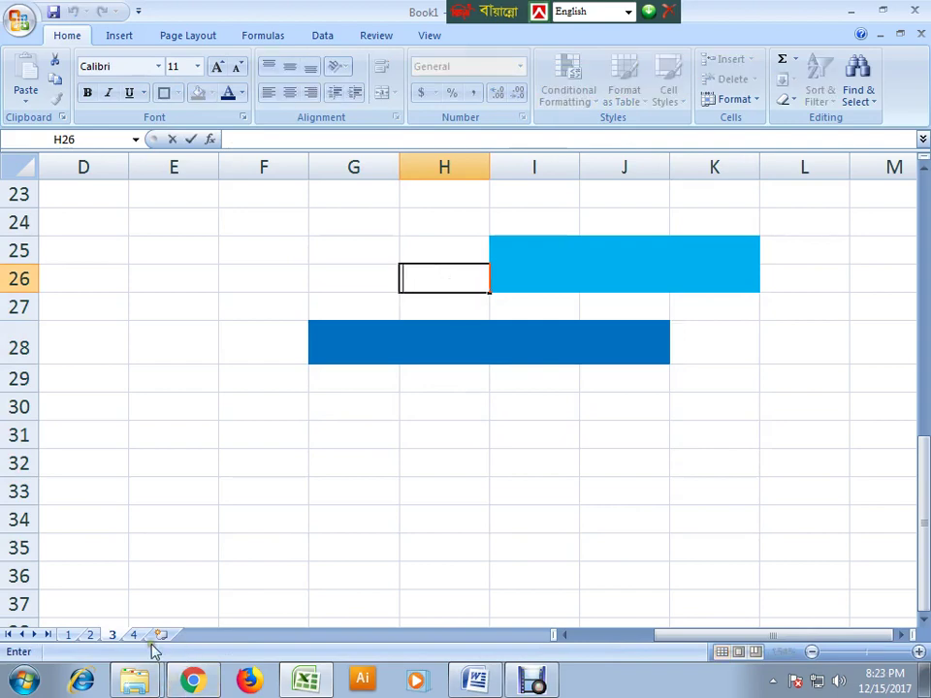
# - Copy sheet 1's 1/1/2017 table again and paste it at H25 on sheet 3
pyautogui.click(68, 634)
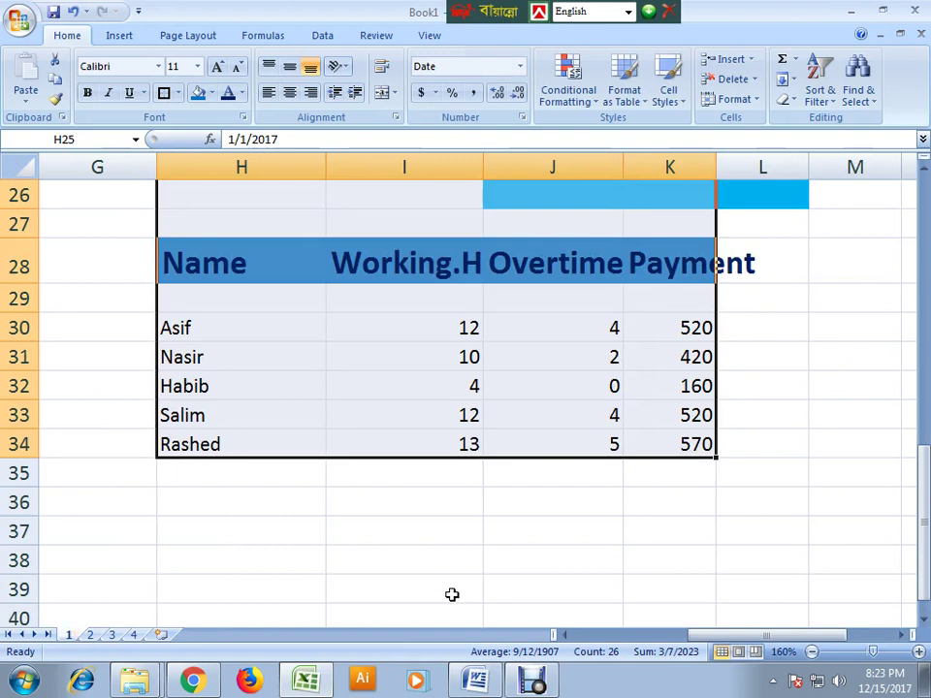
pyautogui.hotkey('ctrl', 'c')
pyautogui.scroll(3, 450, 587)
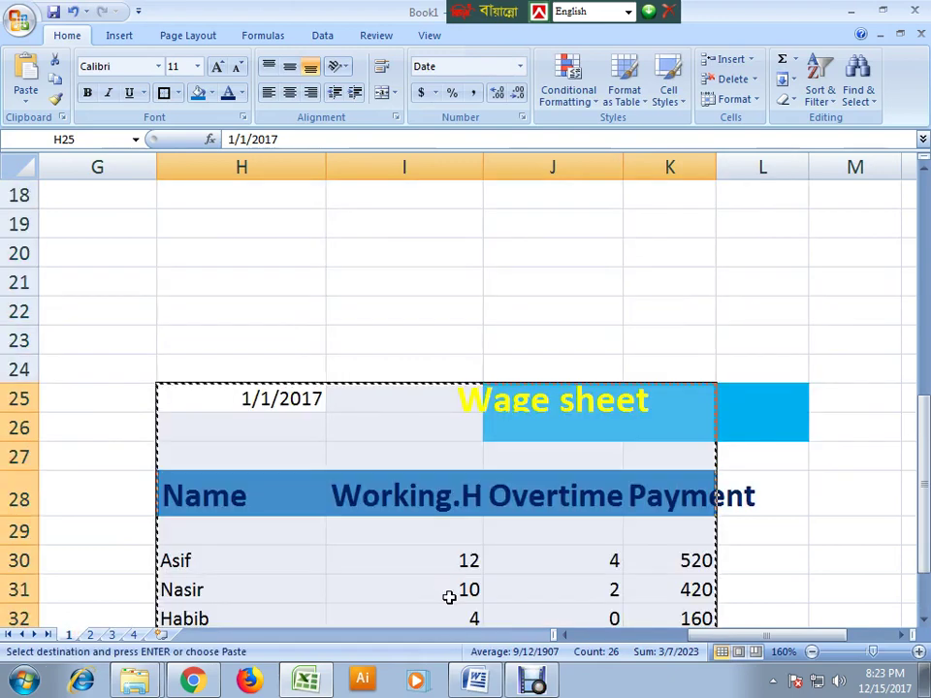
pyautogui.scroll(-3, 447, 597)
pyautogui.scroll(1, 460, 619)
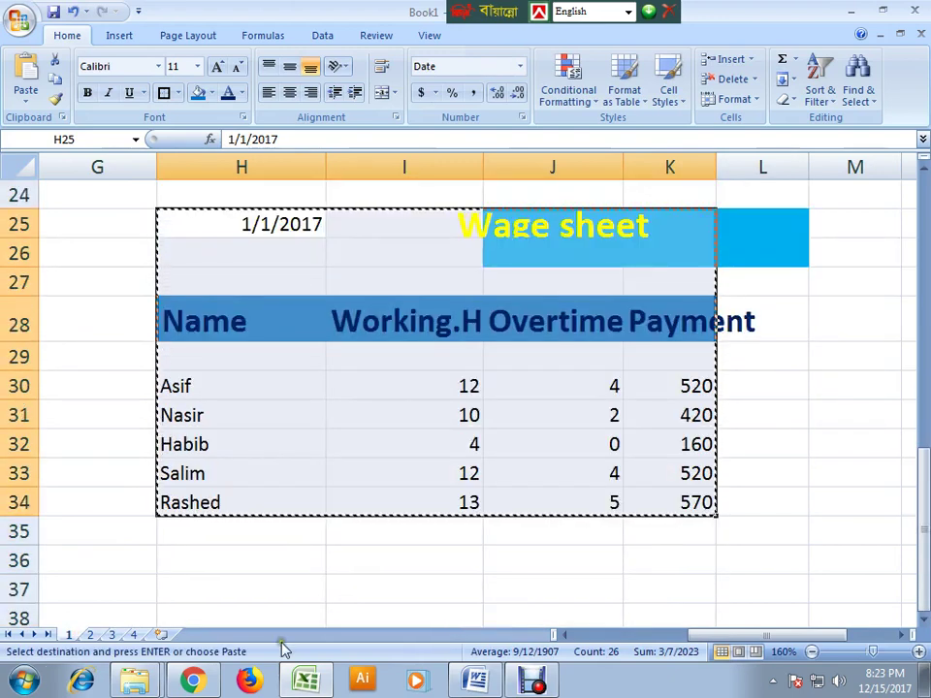
pyautogui.click(111, 634)
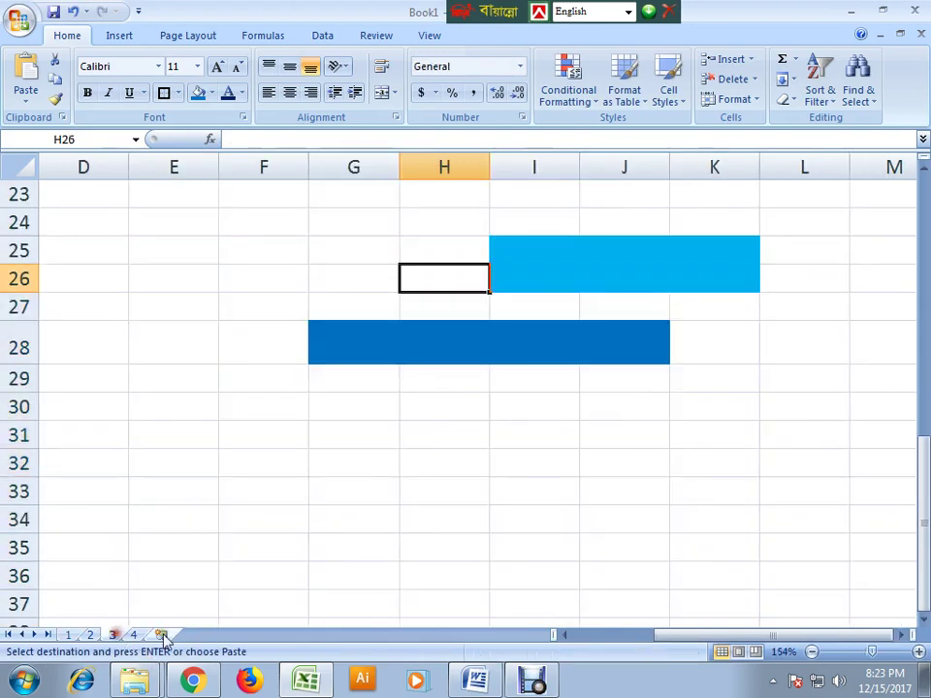
pyautogui.click(442, 248)
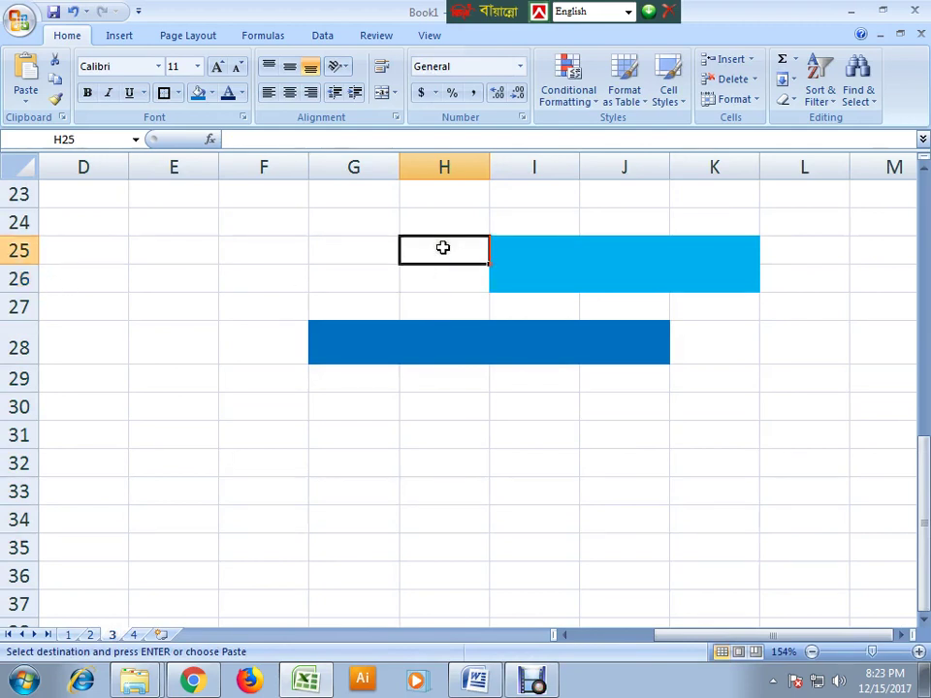
pyautogui.press('Return')
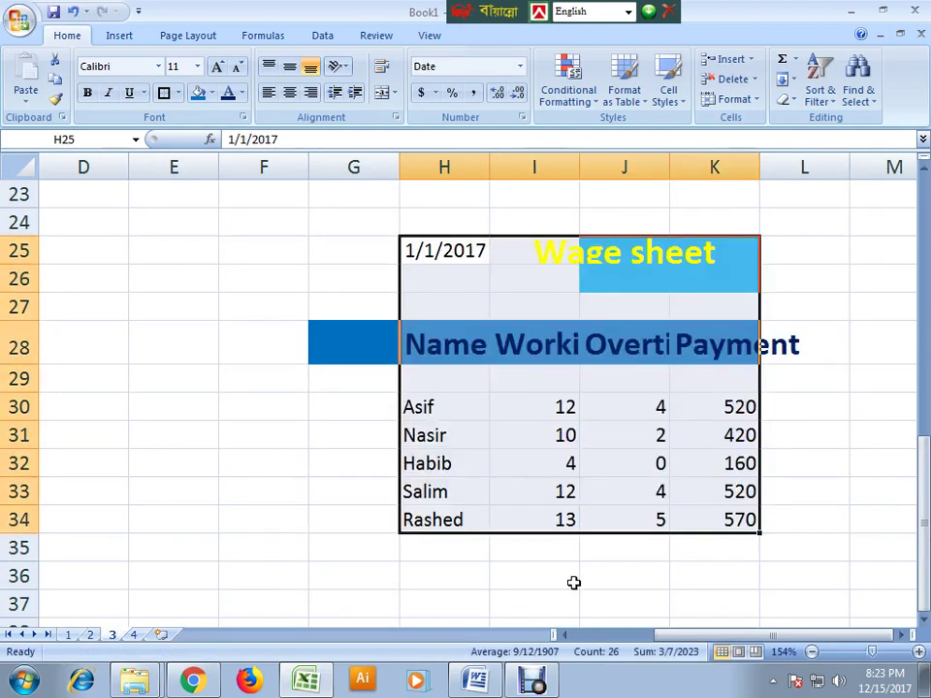
pyautogui.click(568, 576)
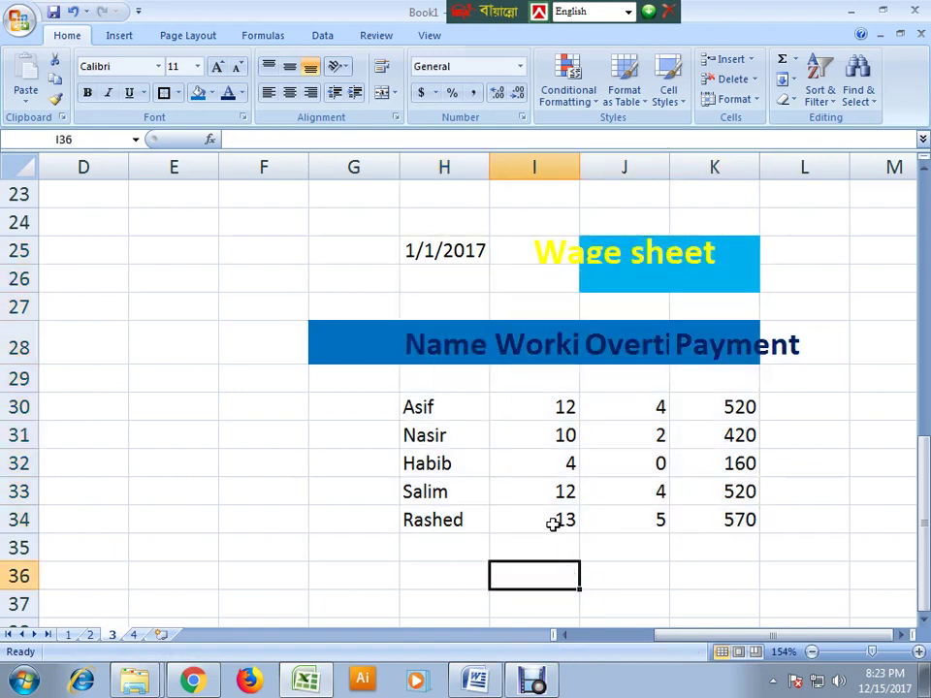
pyautogui.click(134, 634)
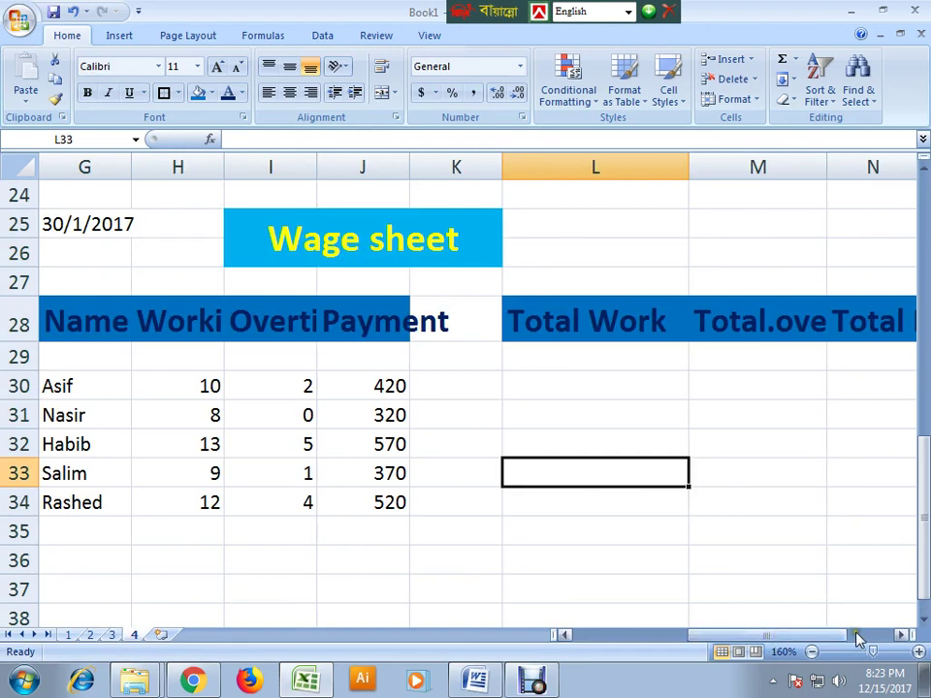
# - Select Sheet 4's wage table G25:O34 and copy it
pyautogui.moveTo(869, 652); pyautogui.dragTo(861, 654)
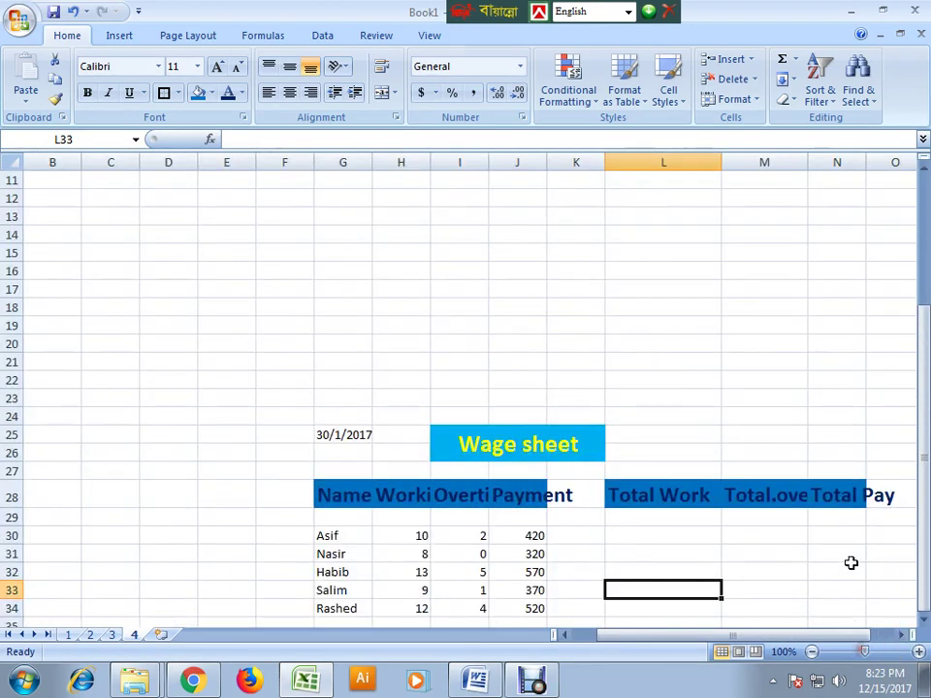
pyautogui.scroll(-2, 844, 562)
pyautogui.click(346, 325)
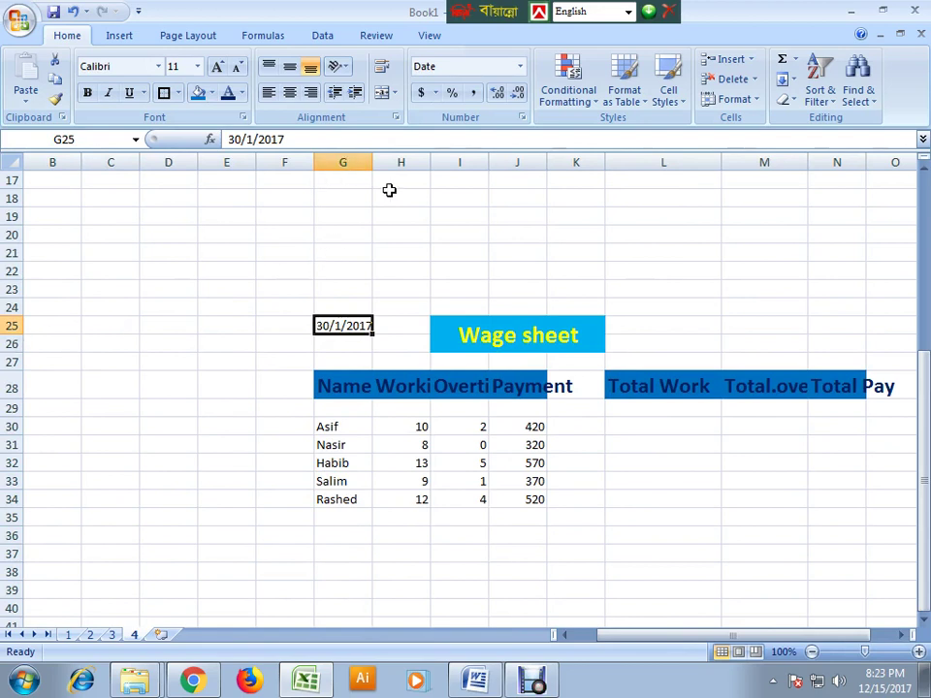
pyautogui.click(364, 344)
pyautogui.moveTo(347, 326); pyautogui.dragTo(874, 493)
pyautogui.hotkey('ctrl', 'c')
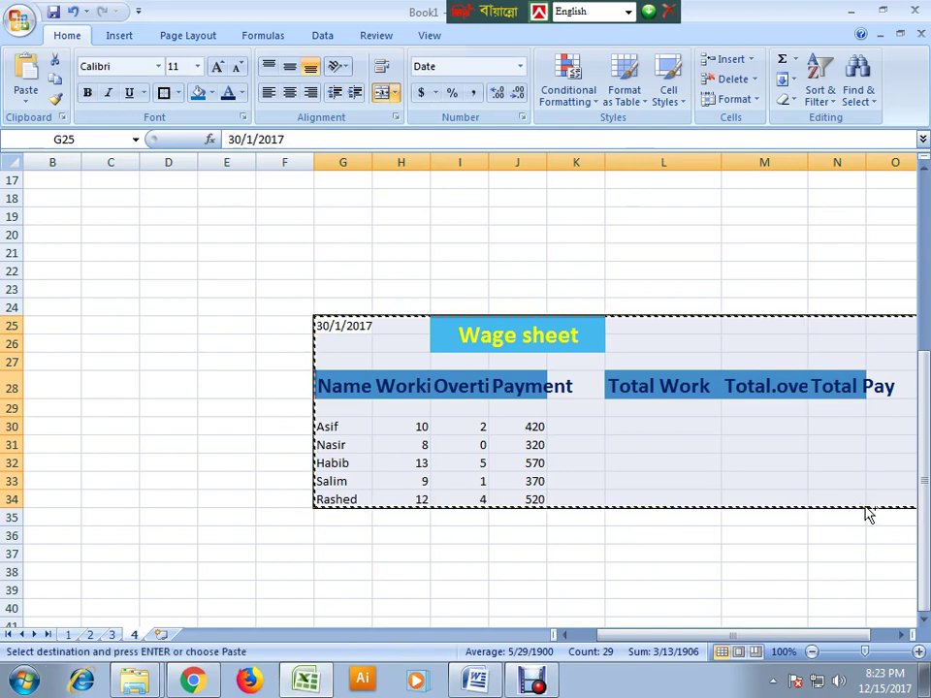
# - Paste the table at H25, accepting the unmerge warning, and check Asif's hours in I30
pyautogui.click(528, 571)
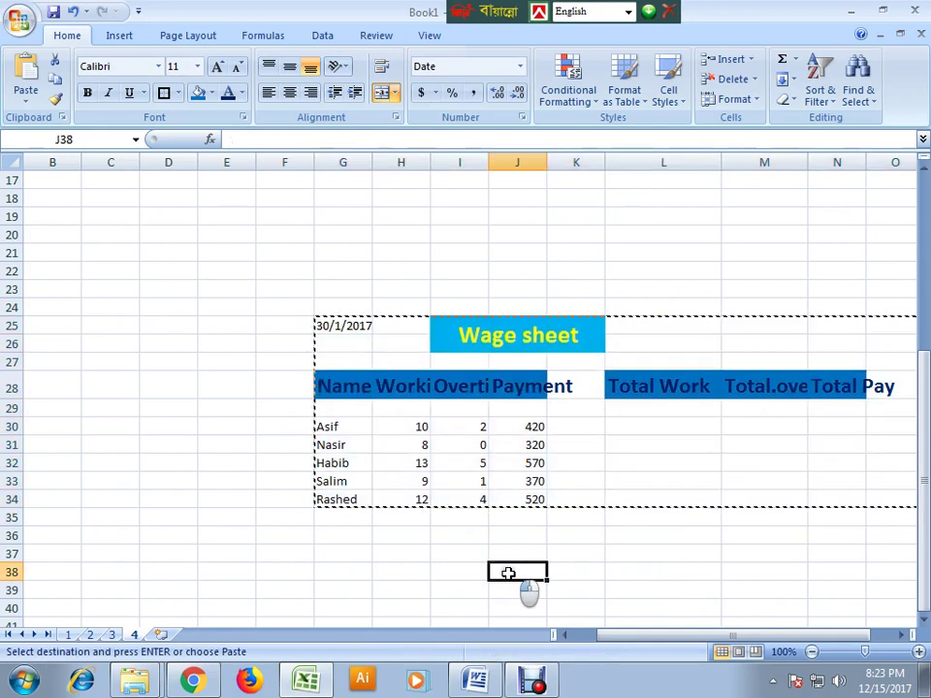
pyautogui.click(407, 325)
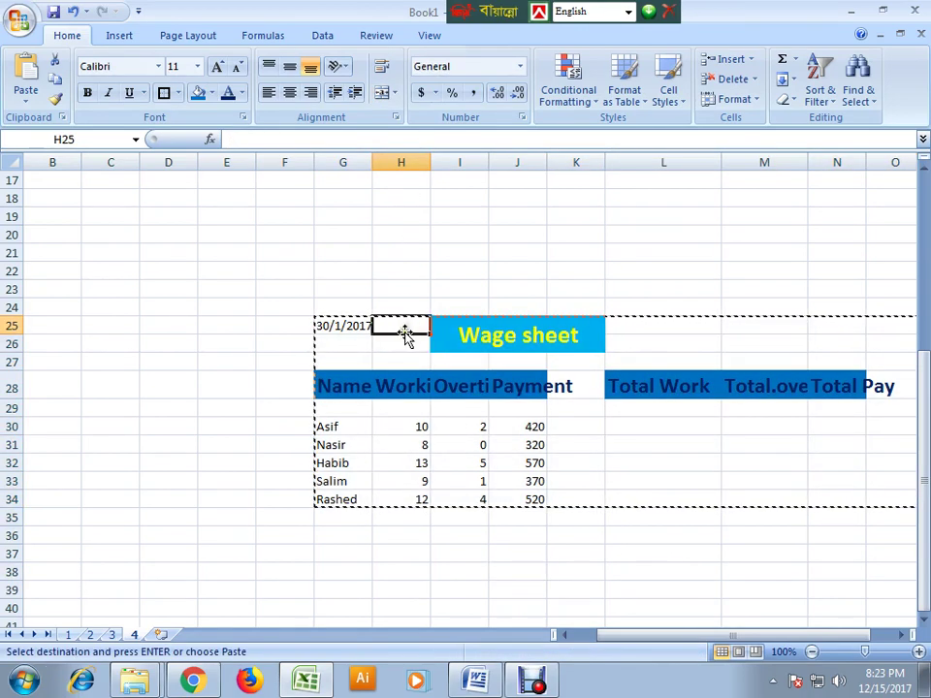
pyautogui.hotkey('ctrl', 'v')
pyautogui.click(430, 385)
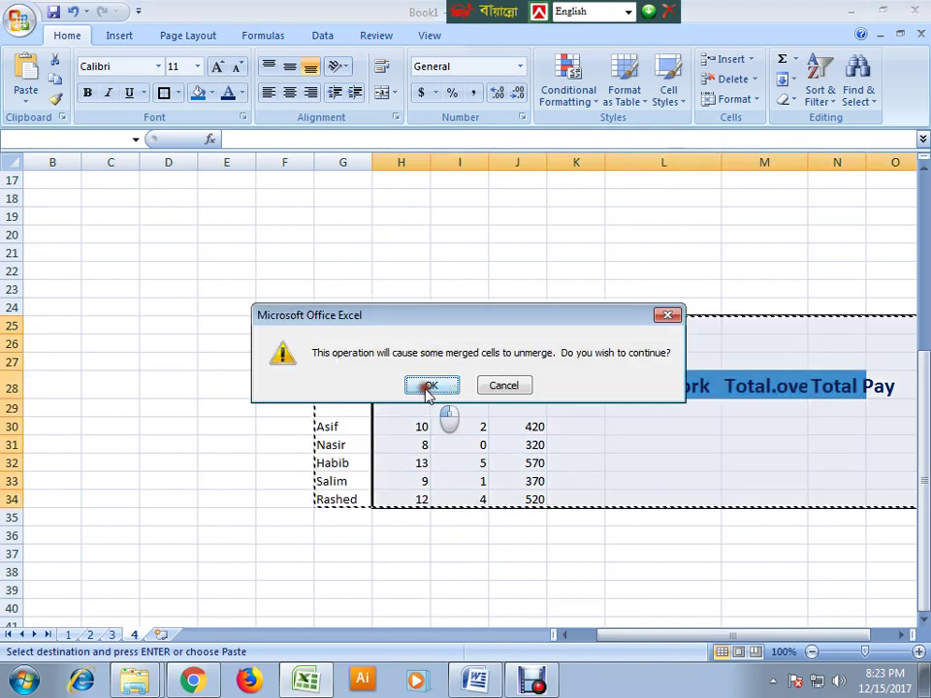
pyautogui.click(471, 551)
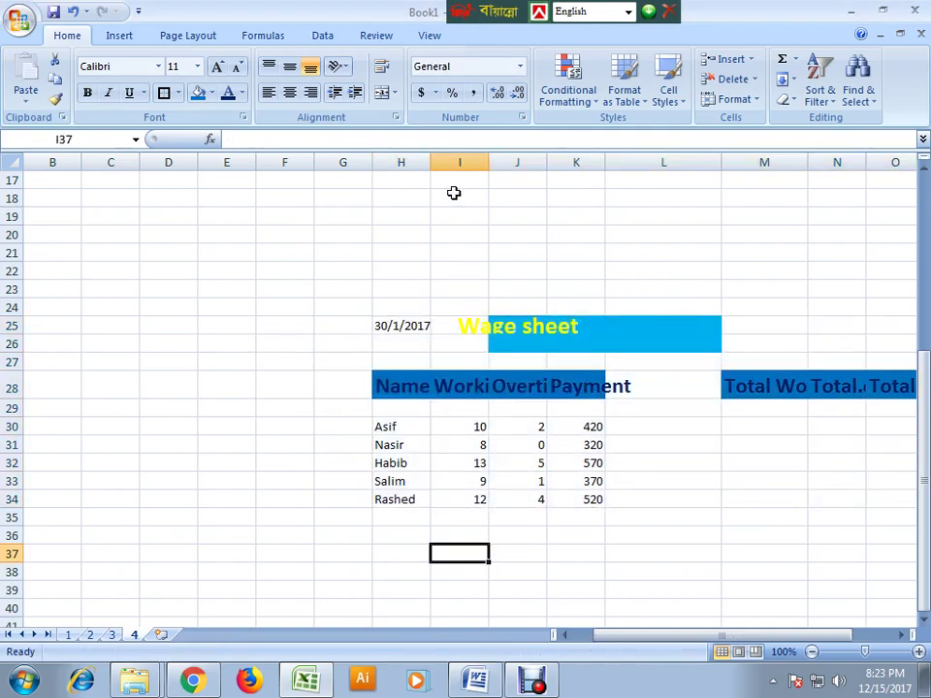
pyautogui.click(477, 427)
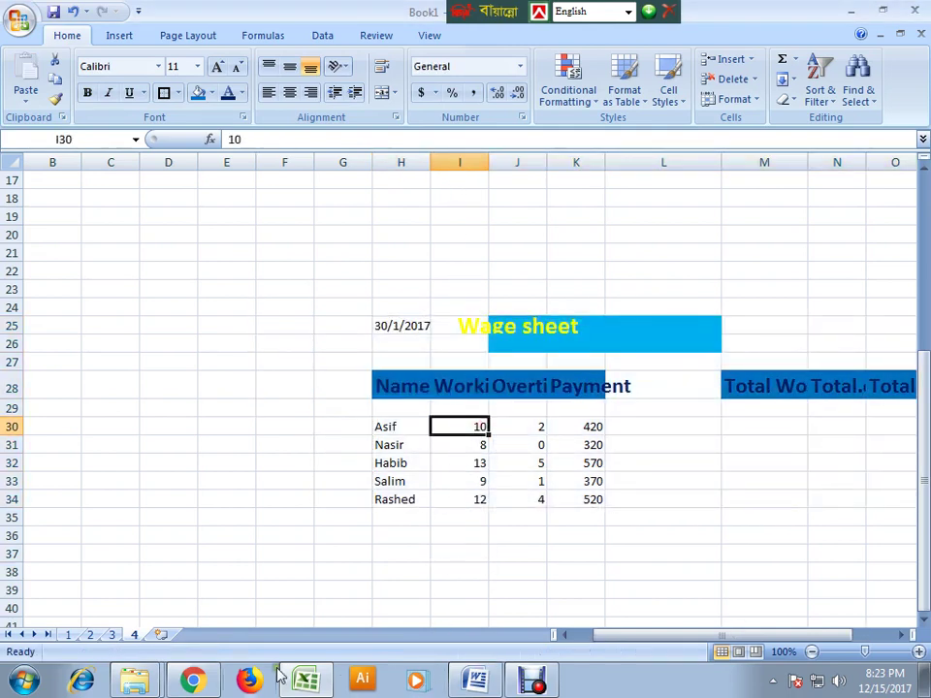
# - On the empty Sheet 1, select H25 as the paste destination
pyautogui.click(68, 634)
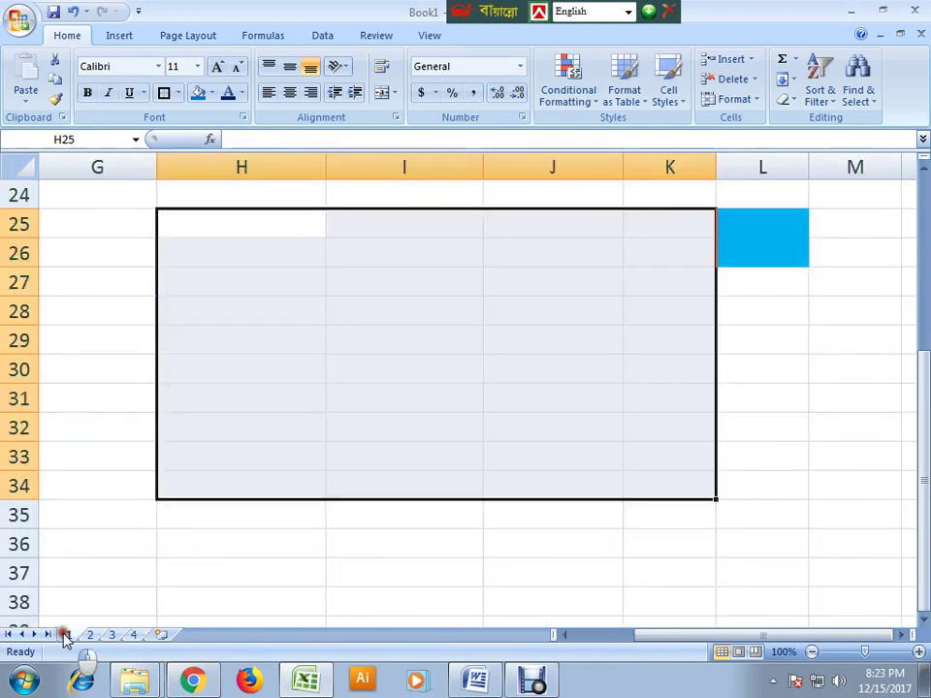
pyautogui.click(585, 565)
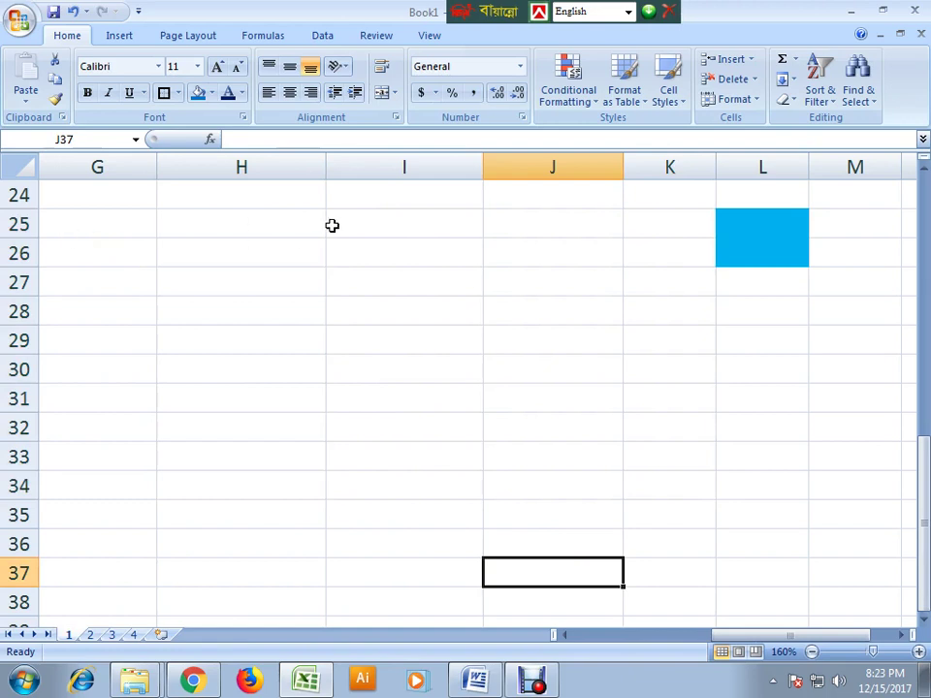
pyautogui.click(377, 225)
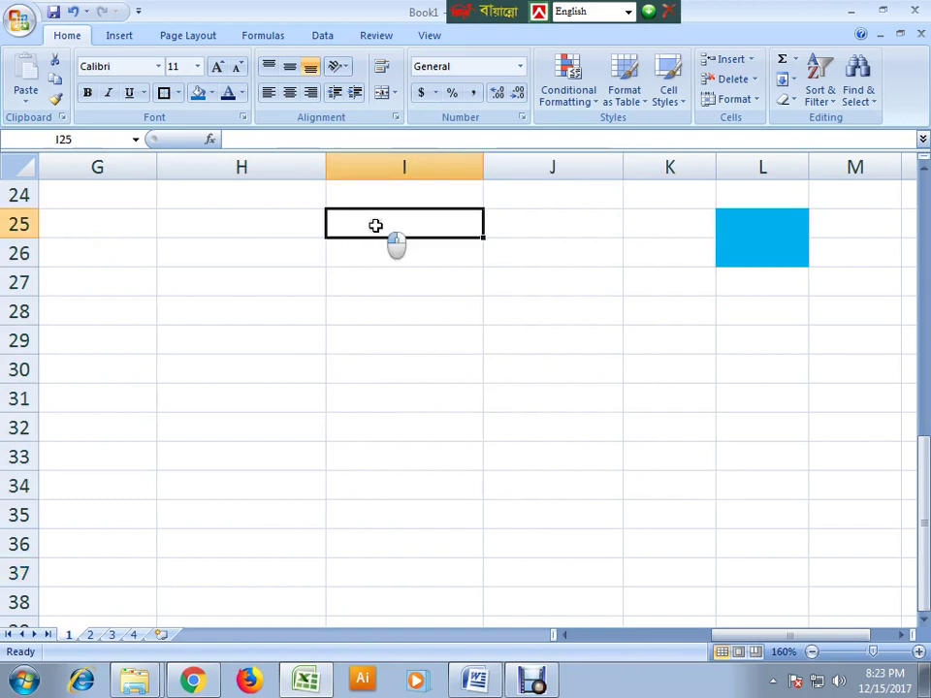
pyautogui.click(298, 226)
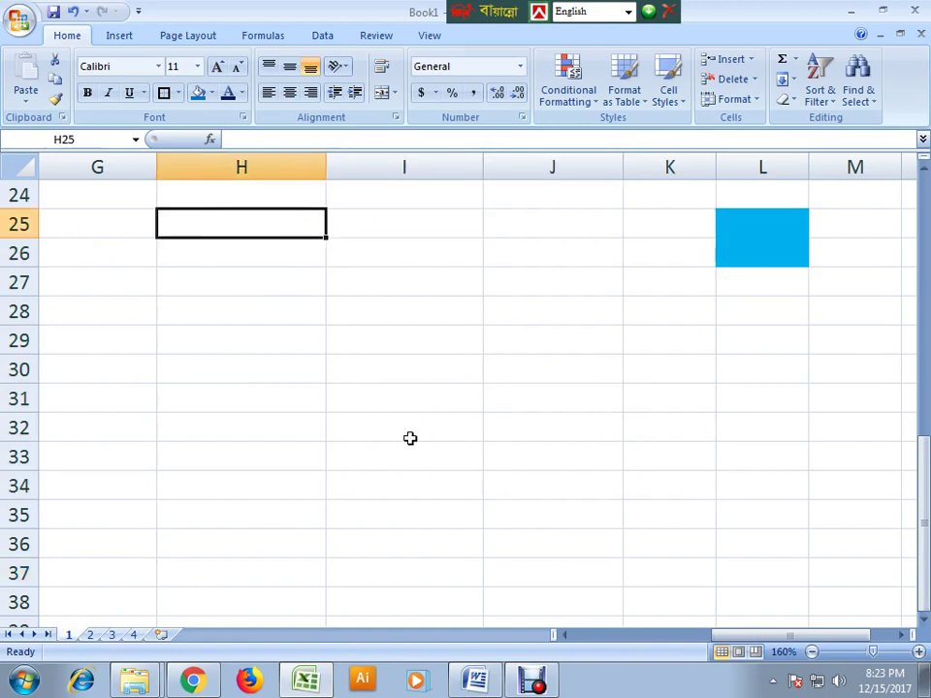
# - Copy Sheet 2's wage table to Sheet 1 at H25, then display Sheet 3
pyautogui.click(90, 634)
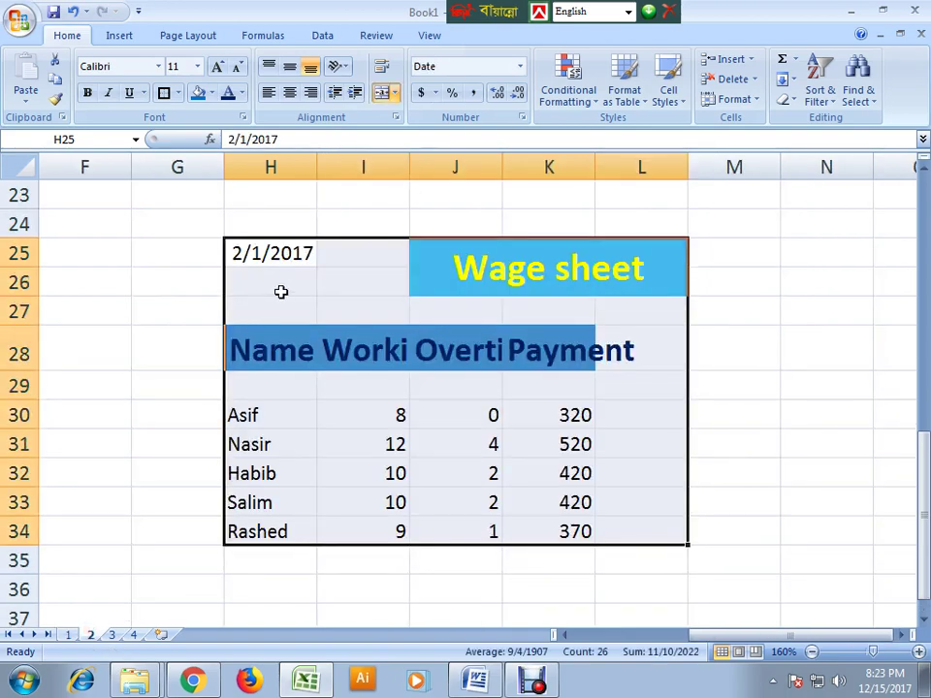
pyautogui.hotkey('ctrl', 'c')
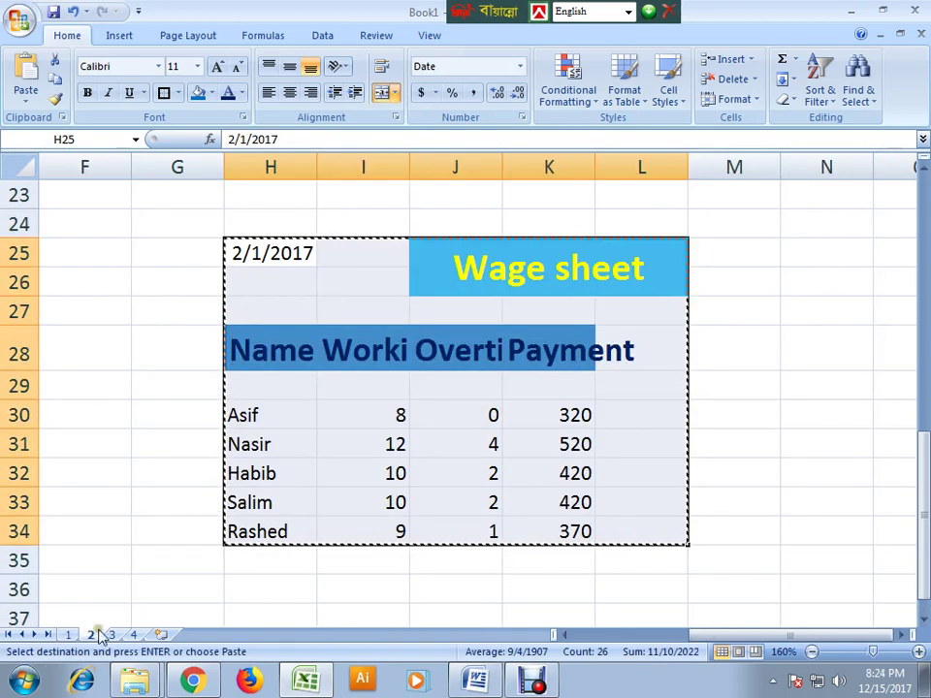
pyautogui.click(66, 634)
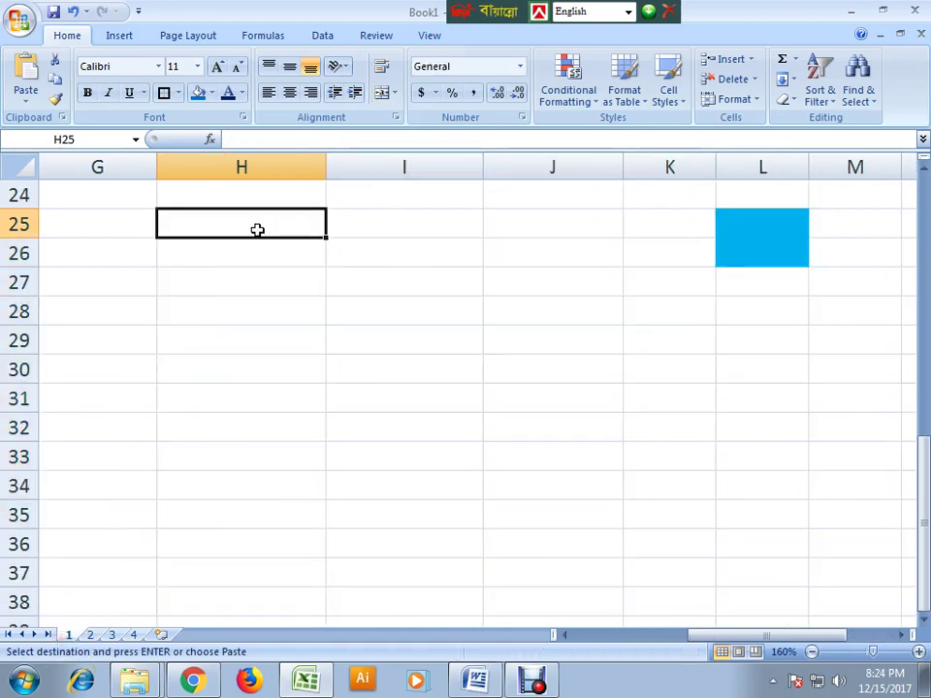
pyautogui.hotkey('ctrl', 'v')
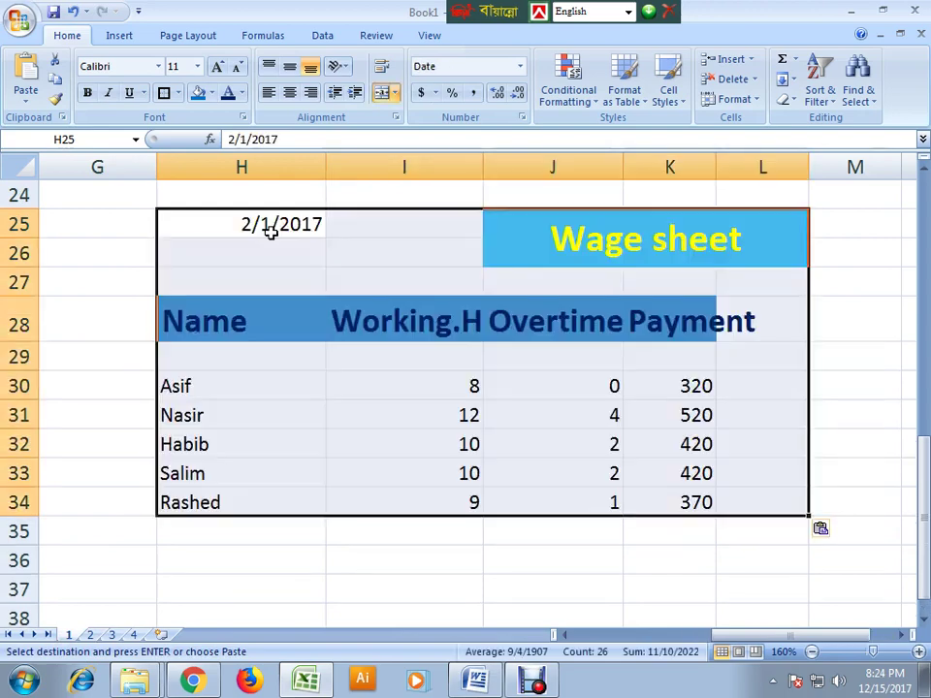
pyautogui.click(344, 413)
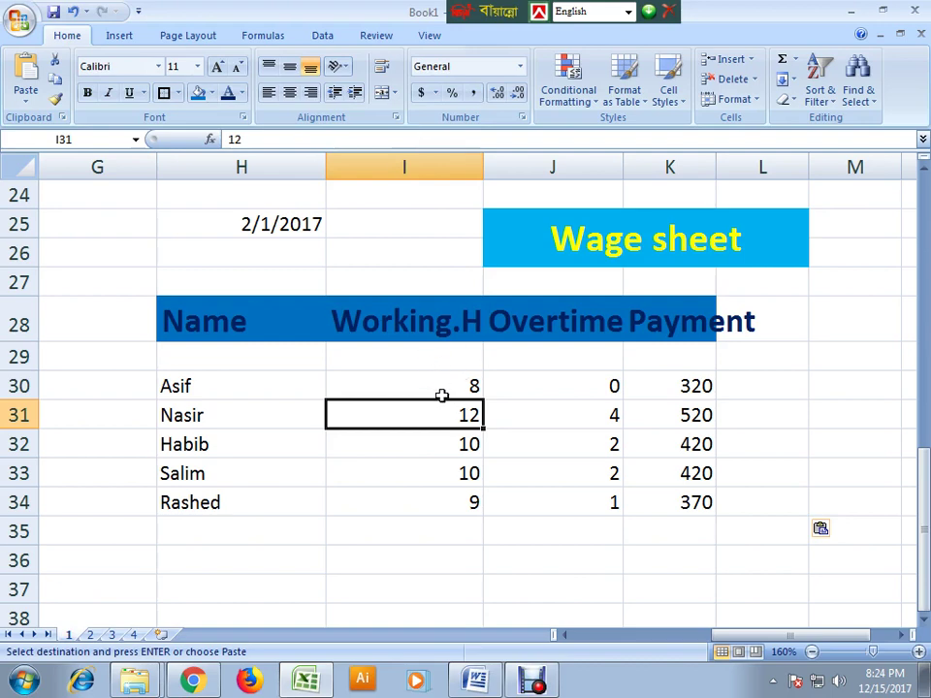
pyautogui.click(90, 634)
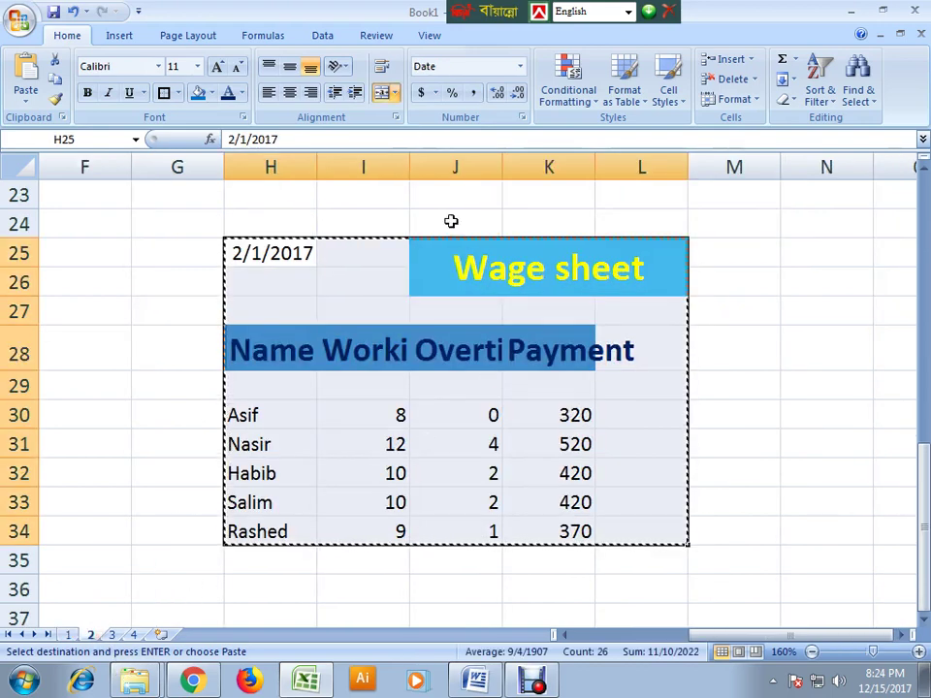
pyautogui.click(111, 634)
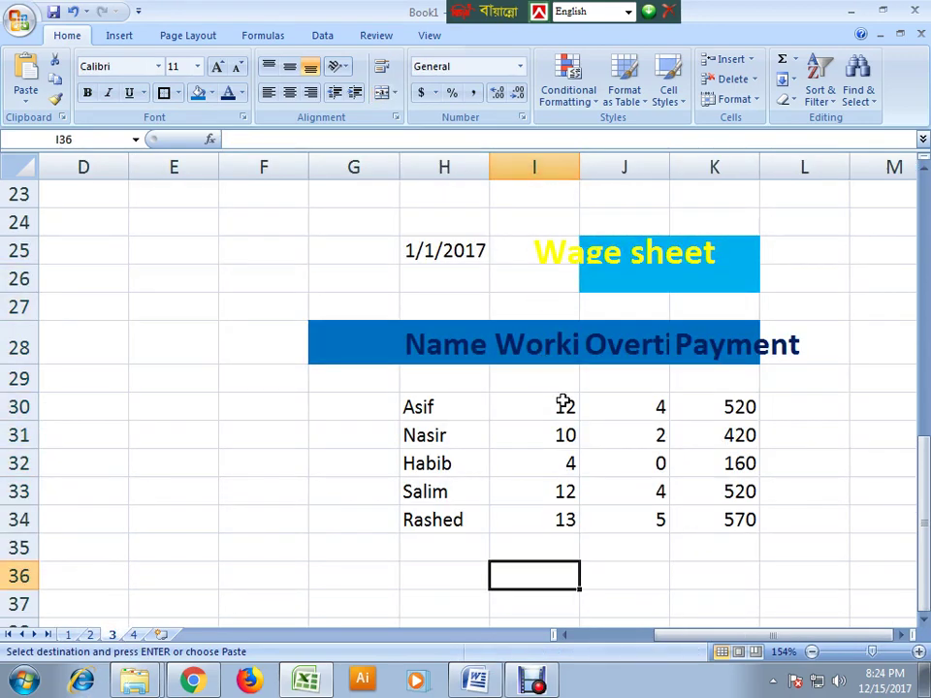
# - On Sheet 4 at 130% zoom, start a =sum( formula in Asif's Total Work cell M30
pyautogui.click(133, 634)
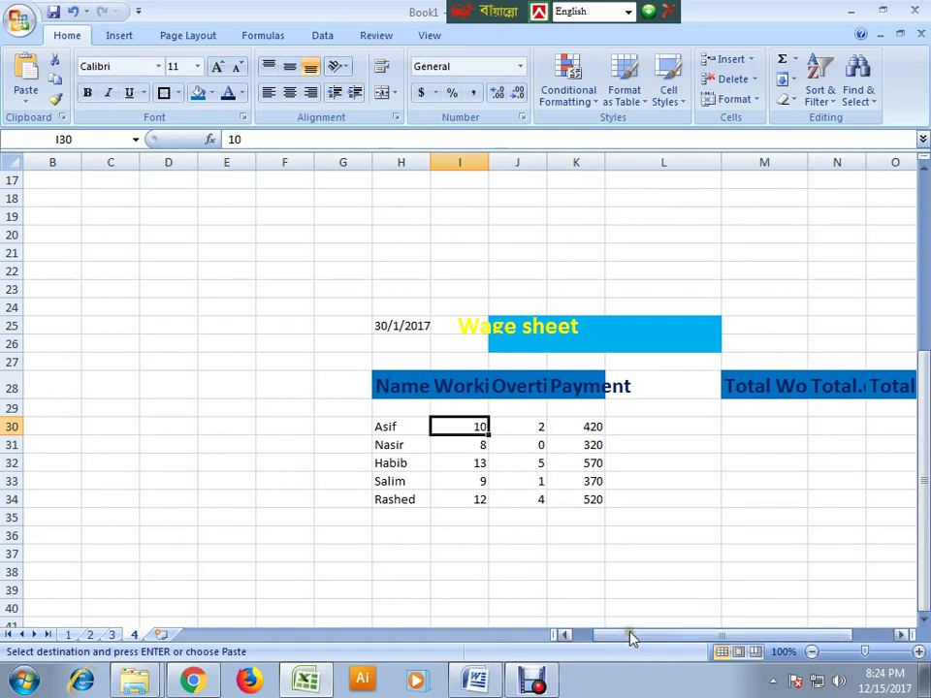
pyautogui.moveTo(630, 638); pyautogui.dragTo(702, 620)
pyautogui.click(475, 501)
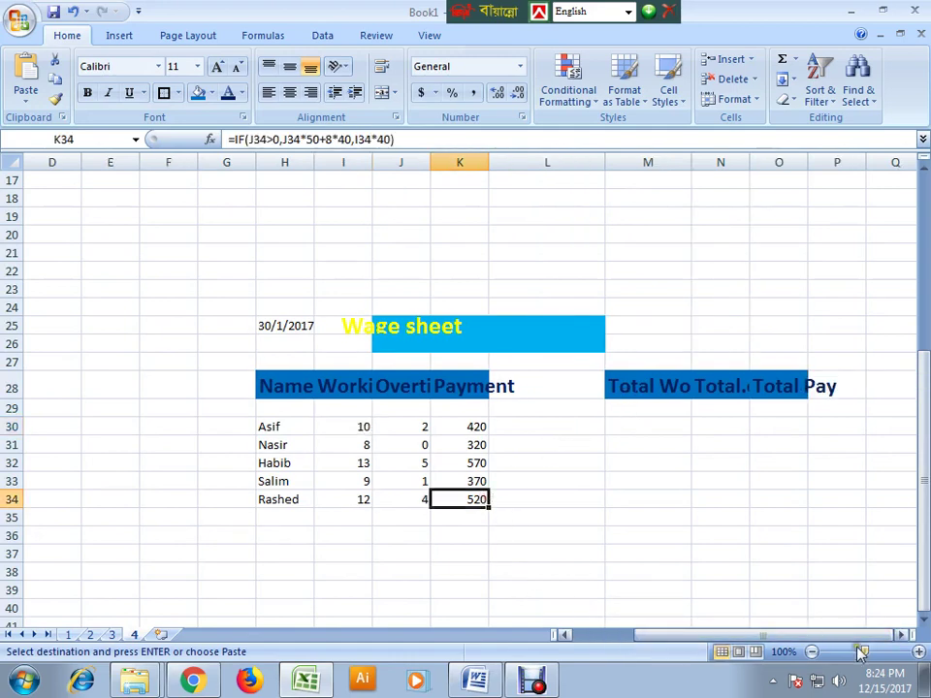
pyautogui.moveTo(860, 648); pyautogui.dragTo(863, 646)
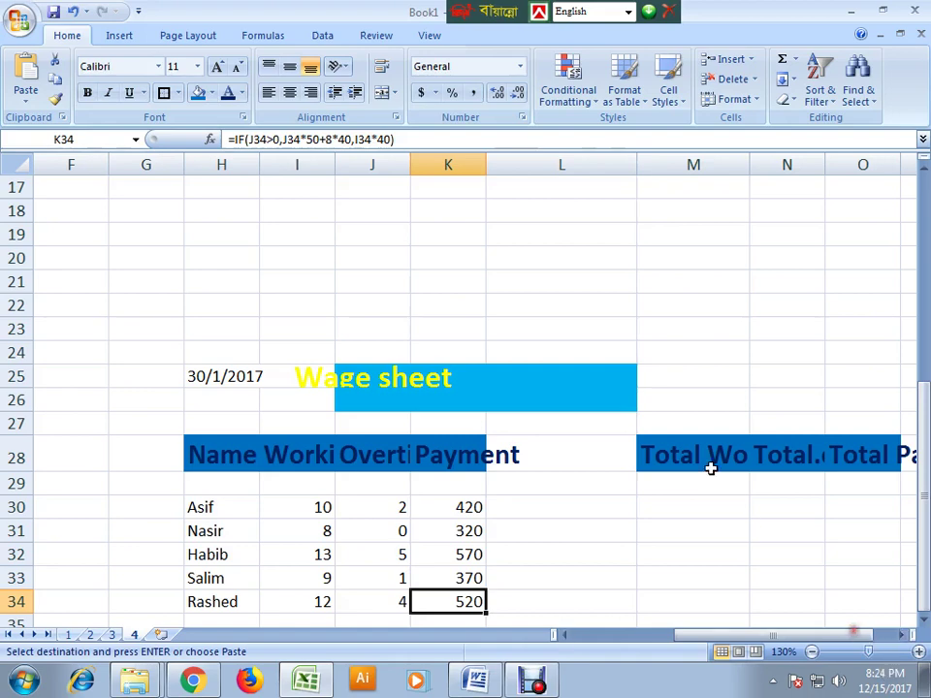
pyautogui.scroll(-2, 700, 474)
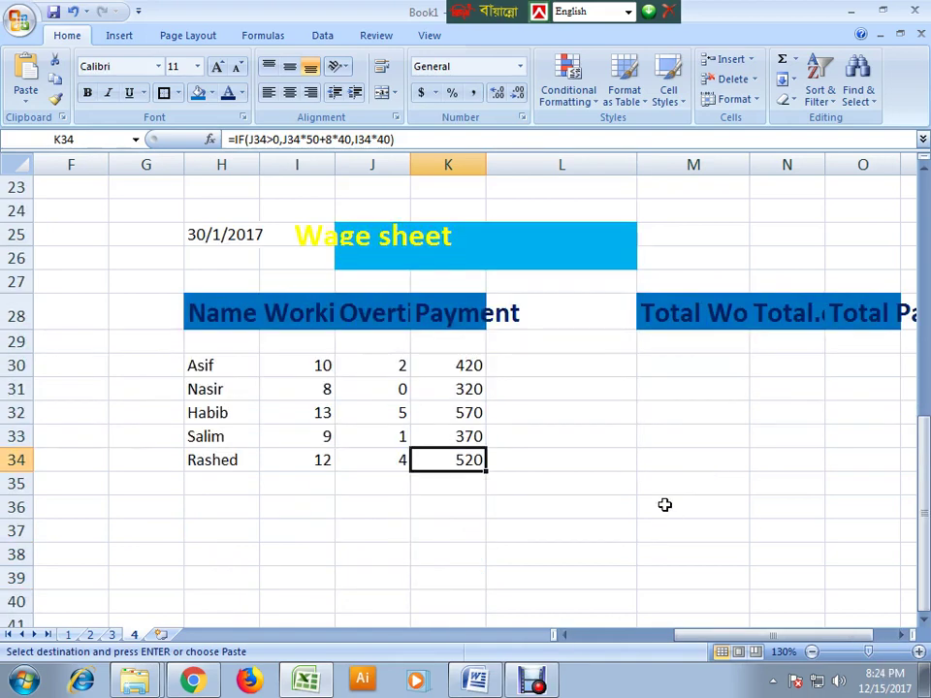
pyautogui.click(680, 360)
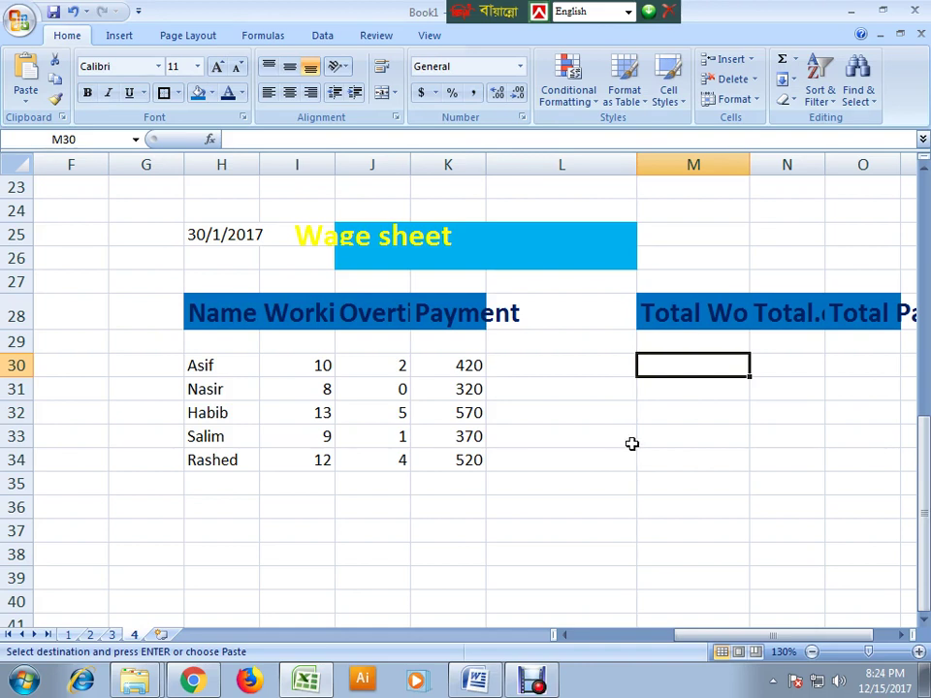
pyautogui.write('=')
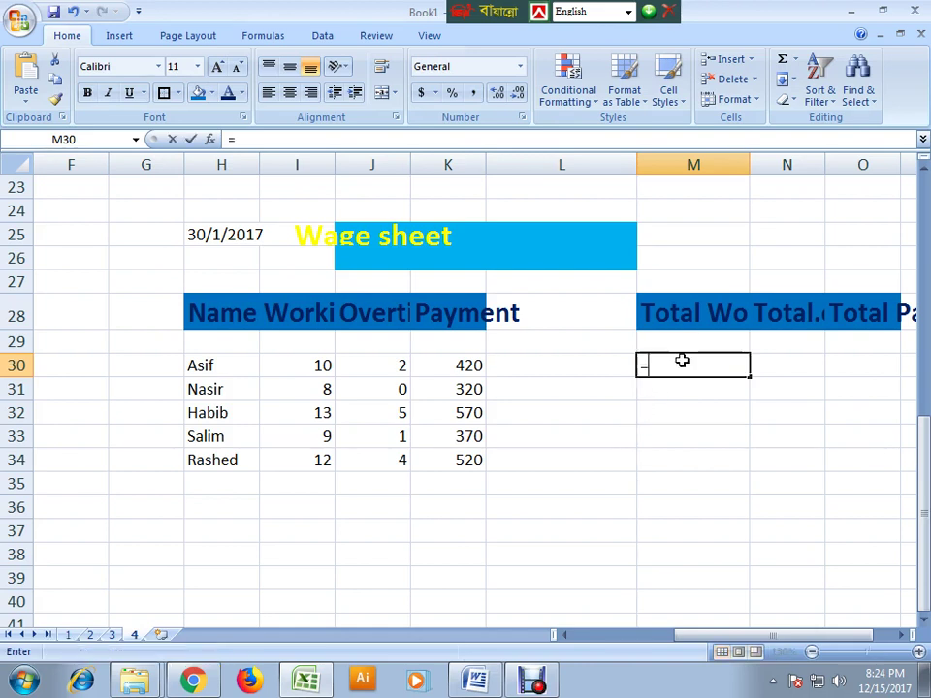
pyautogui.write('sum(1!i30+2!i30+3!i30+4!i30')
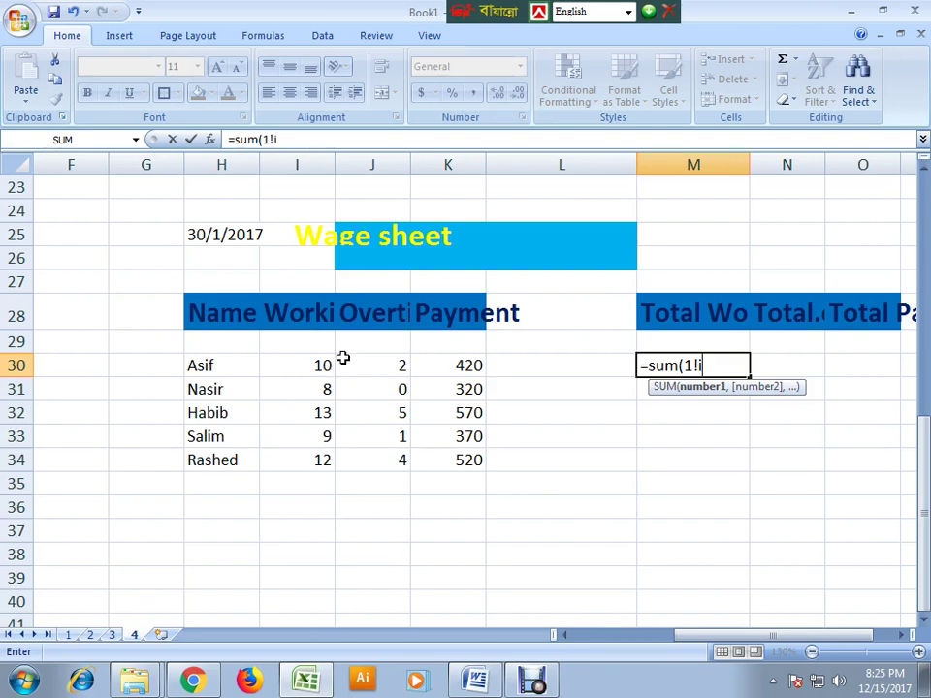
# - Enter =SUM(1!I30+2!I30+3!I30+4!I30) in M30 to total Asif's hours, giving 38
pyautogui.write('30+2!i')
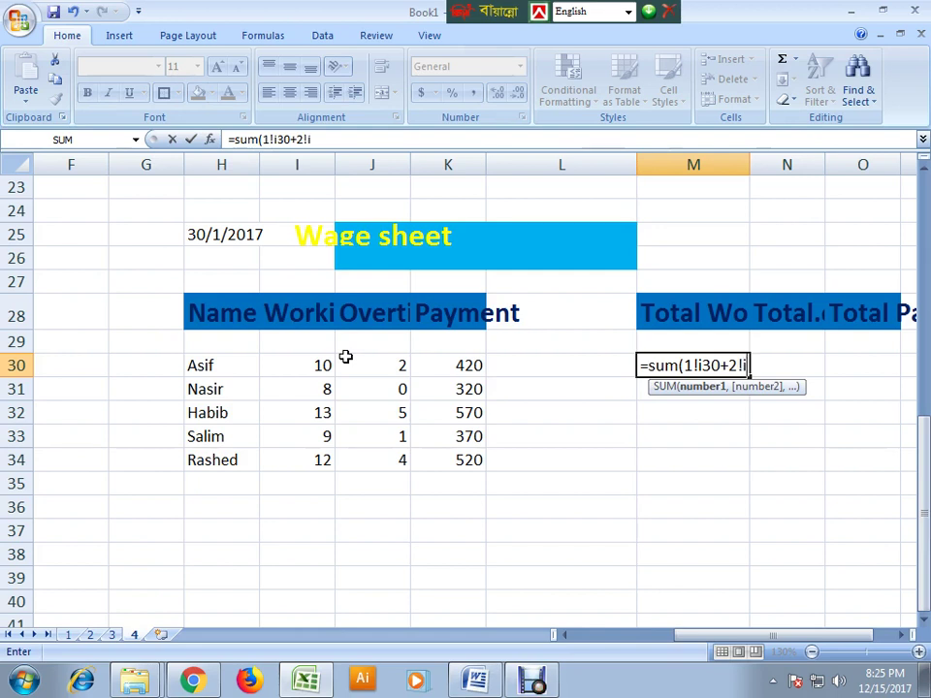
pyautogui.write('30')
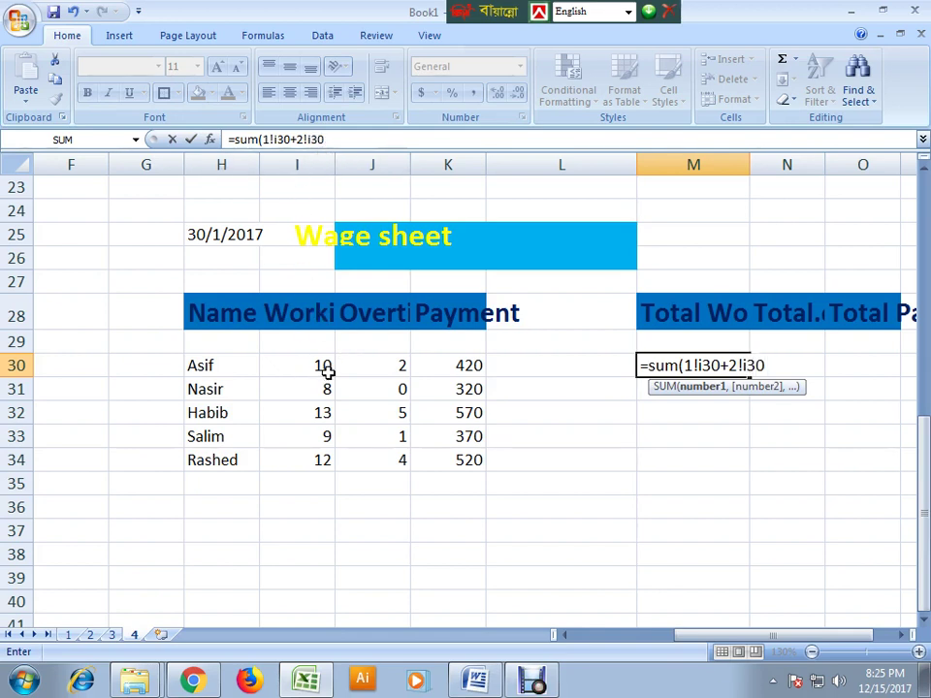
pyautogui.write('+3!i30')
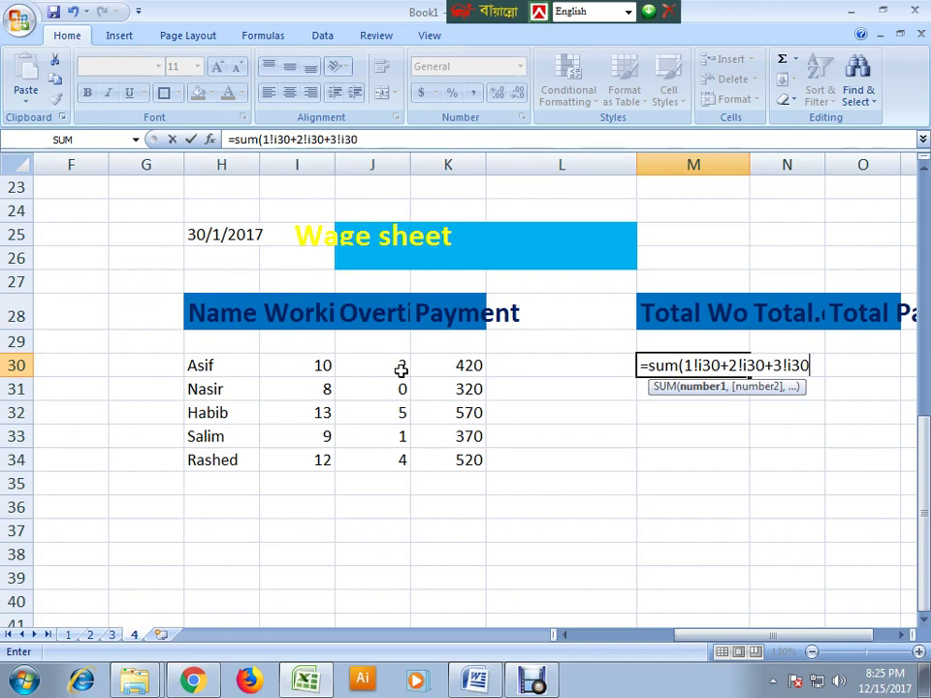
pyautogui.write('+')
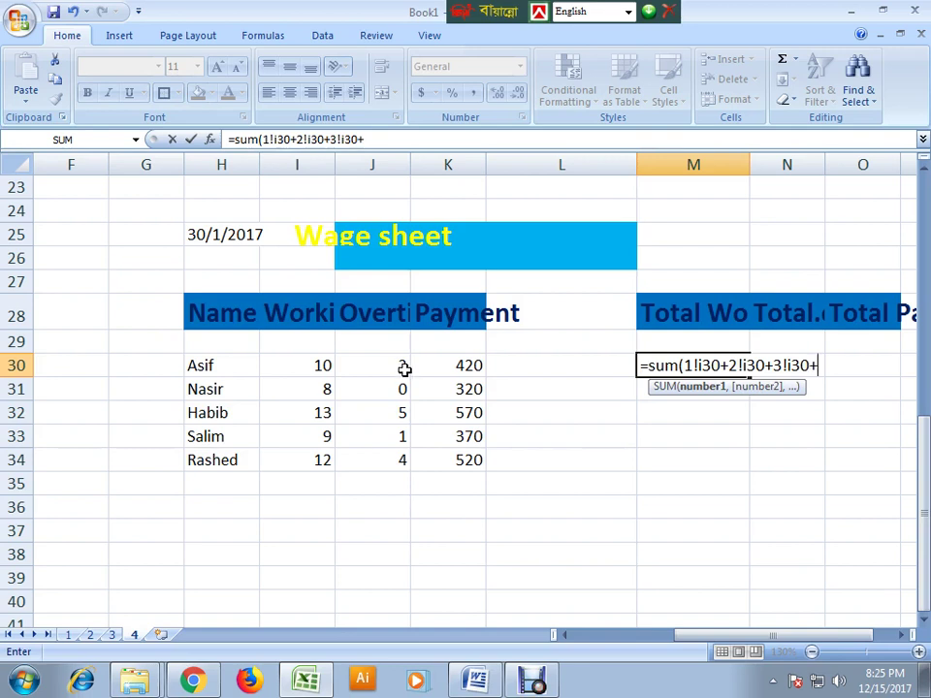
pyautogui.write('4!i')
pyautogui.write('30')
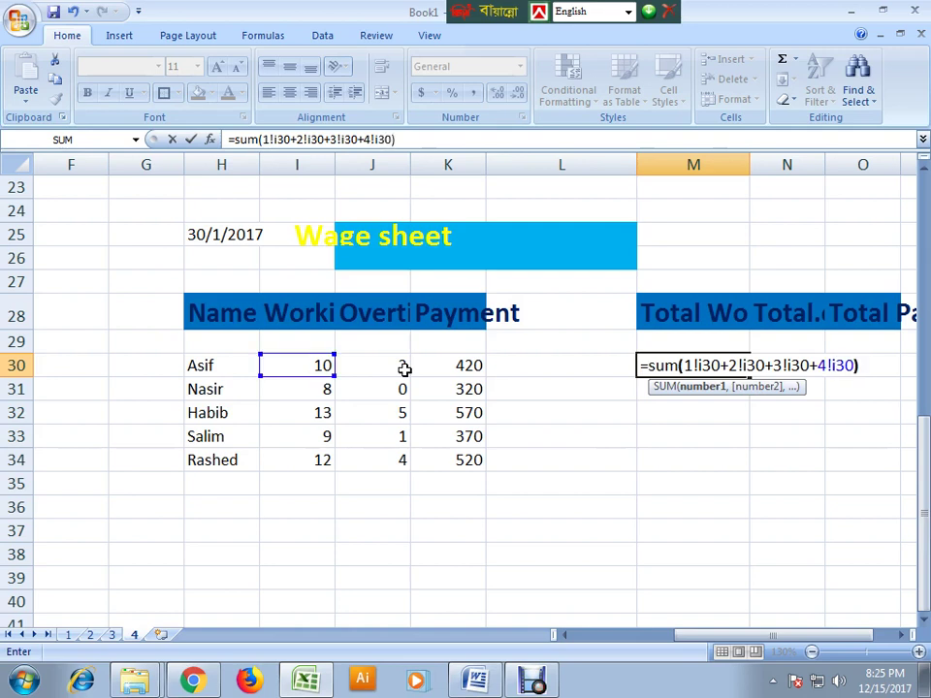
pyautogui.write(')')
pyautogui.press('Return')
# - Fill M30's cross-sheet hours formula down to M34, giving 42, 37, 41 and 43
pyautogui.click(694, 366)
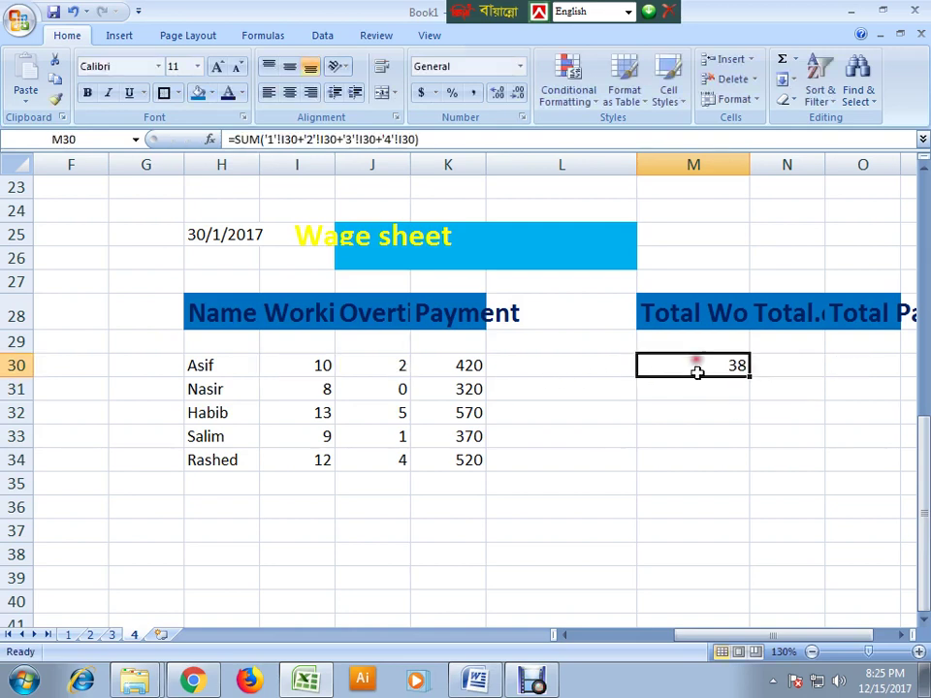
pyautogui.moveTo(749, 378); pyautogui.dragTo(743, 476)
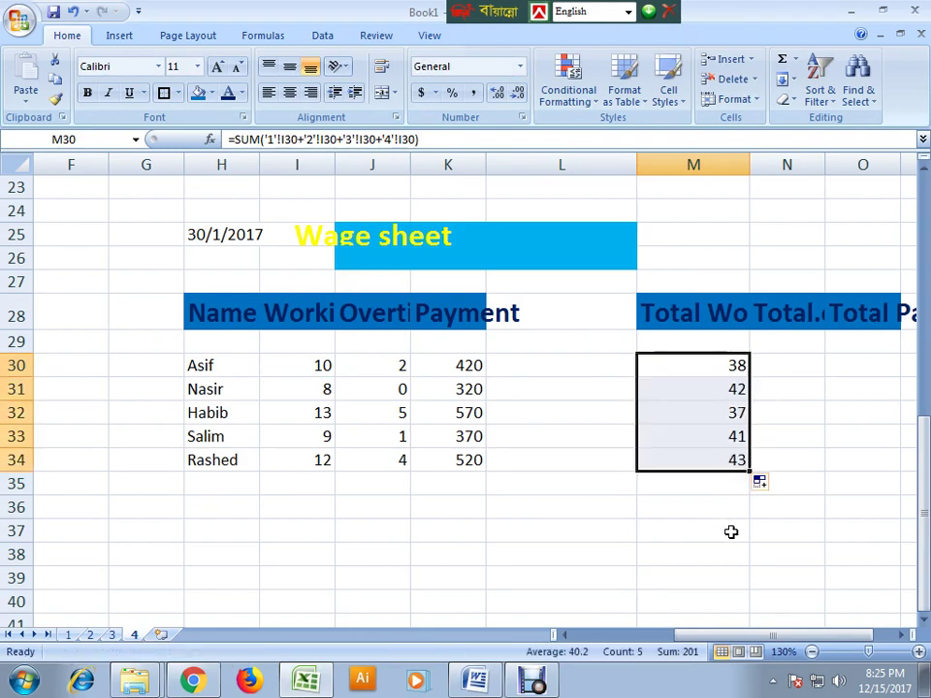
pyautogui.click(735, 365)
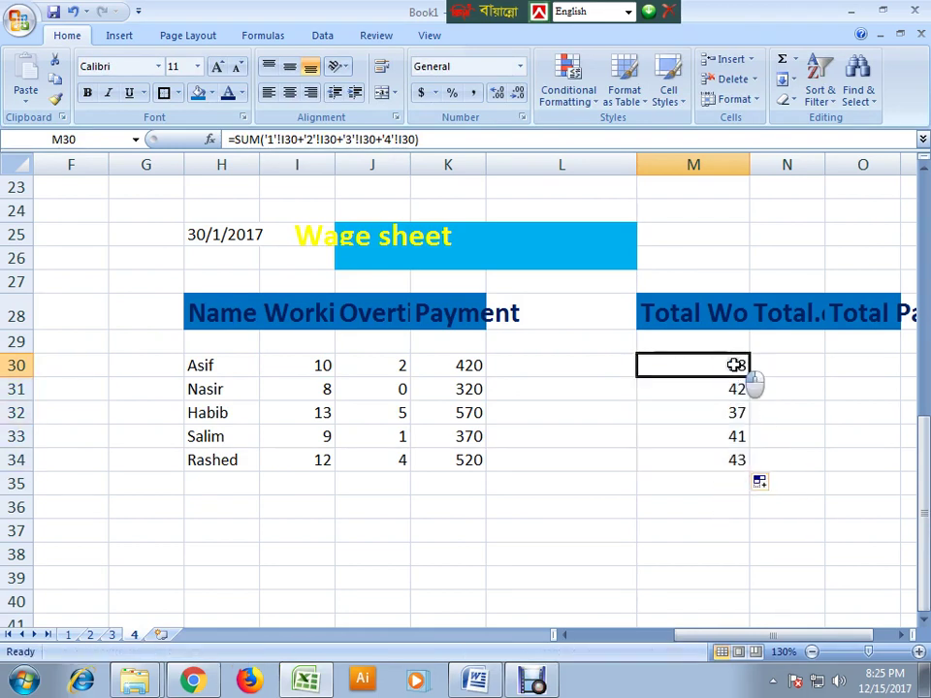
# - Check Asif's working hours on sheets 1, 2 and 3, then return to sheet 4
pyautogui.click(69, 635)
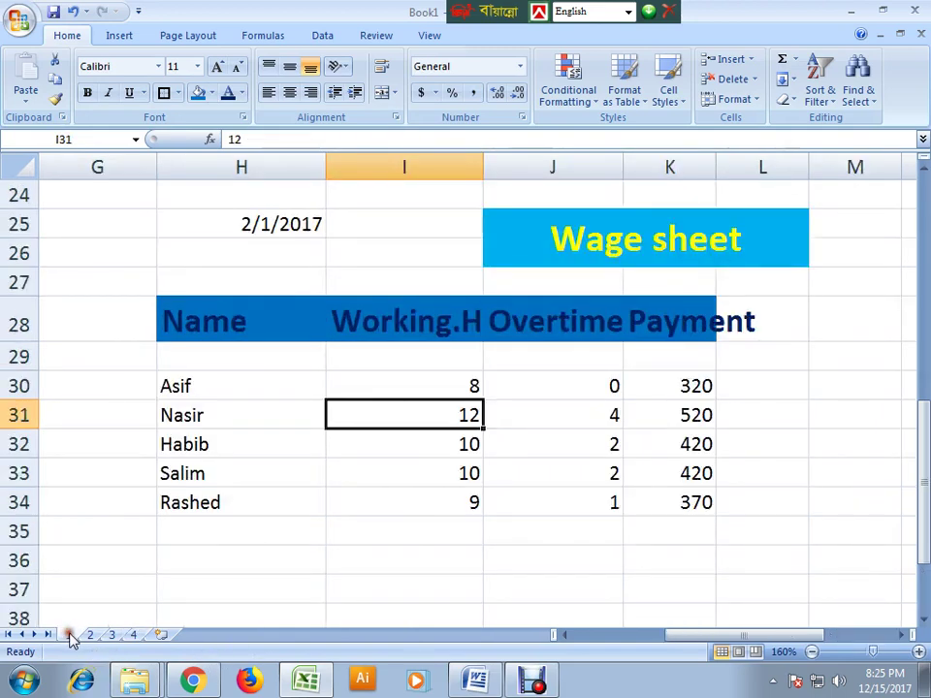
pyautogui.click(473, 389)
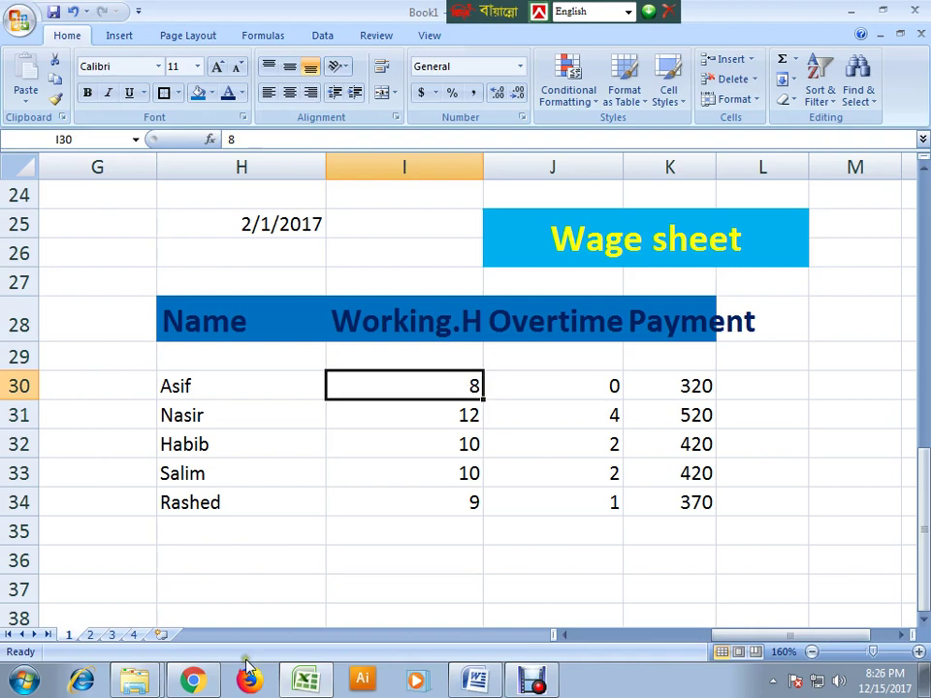
pyautogui.click(90, 635)
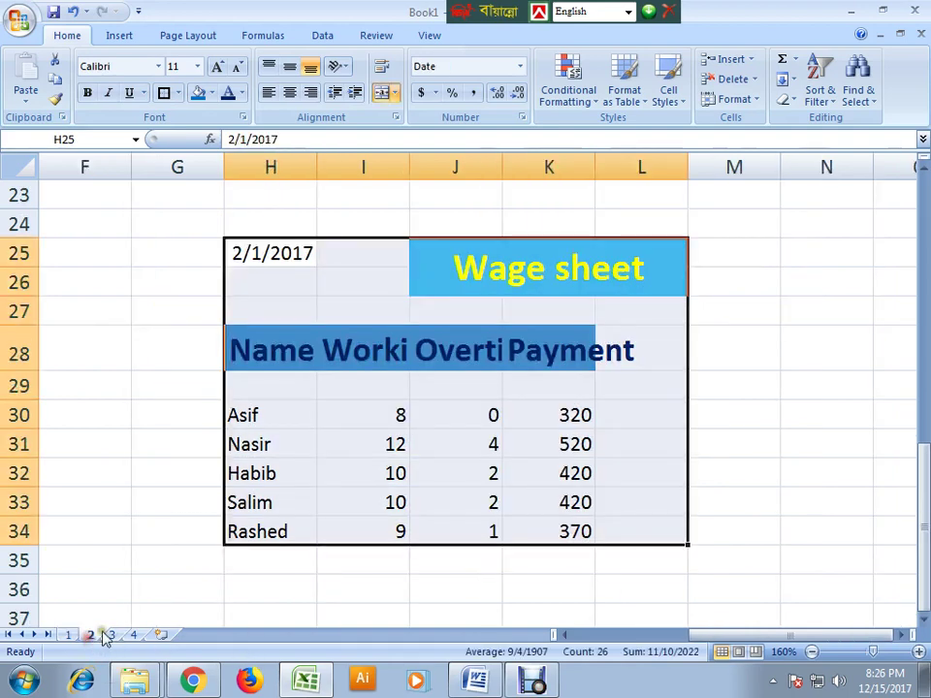
pyautogui.click(400, 415)
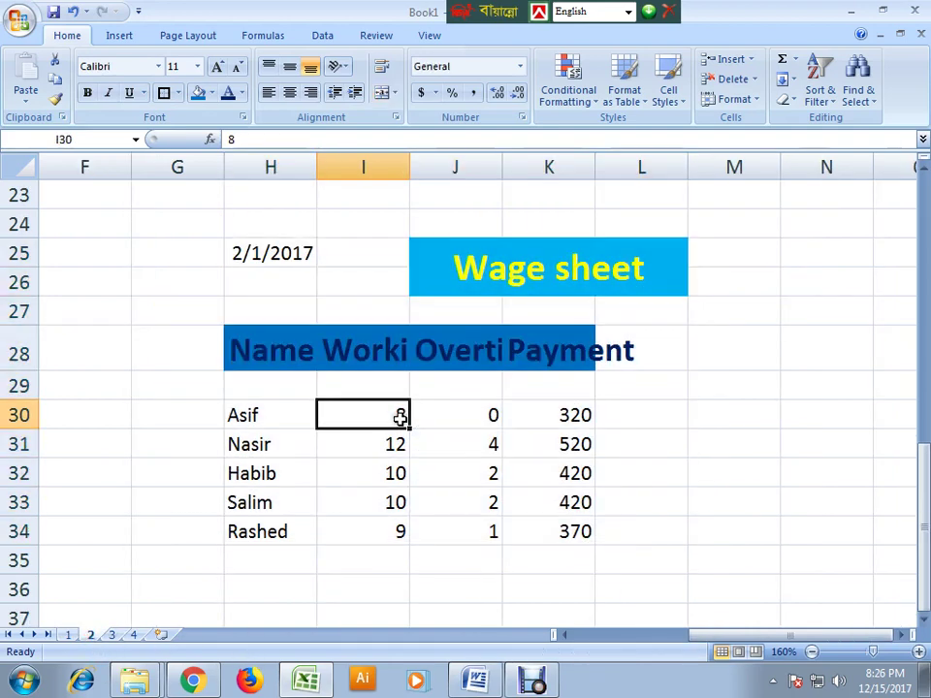
pyautogui.click(112, 636)
pyautogui.click(565, 412)
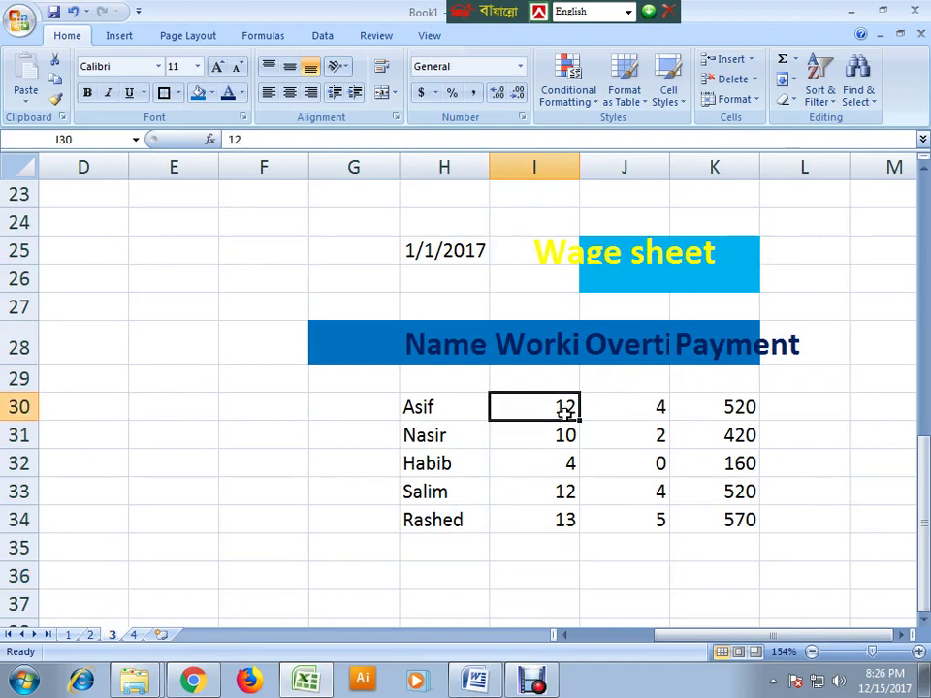
pyautogui.click(132, 636)
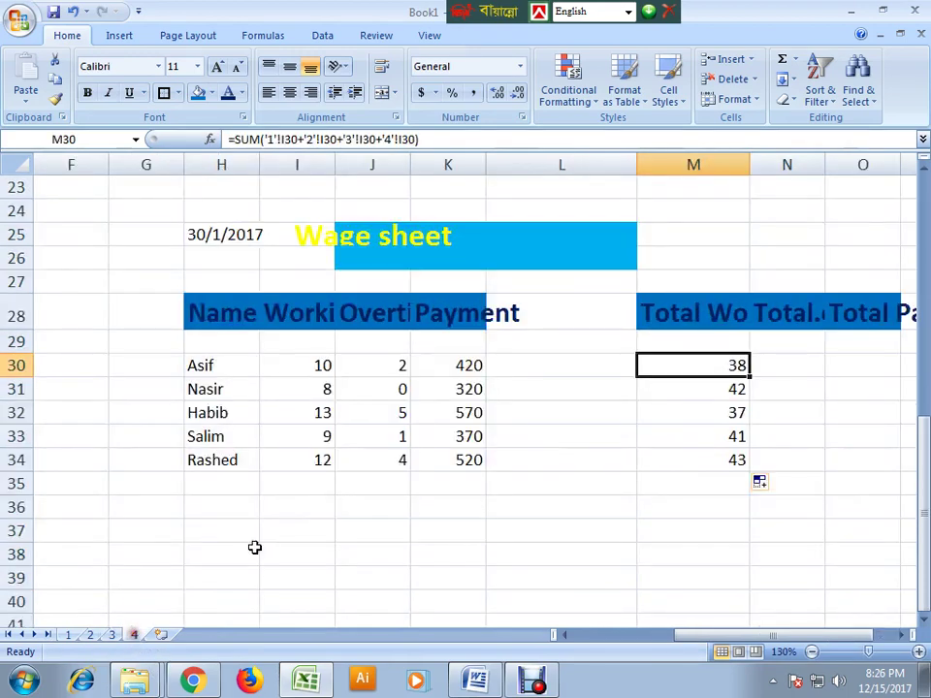
# - Copy the SUM formula text from M30 and start an entry in N30 for overtime
pyautogui.click(320, 371)
pyautogui.click(714, 365)
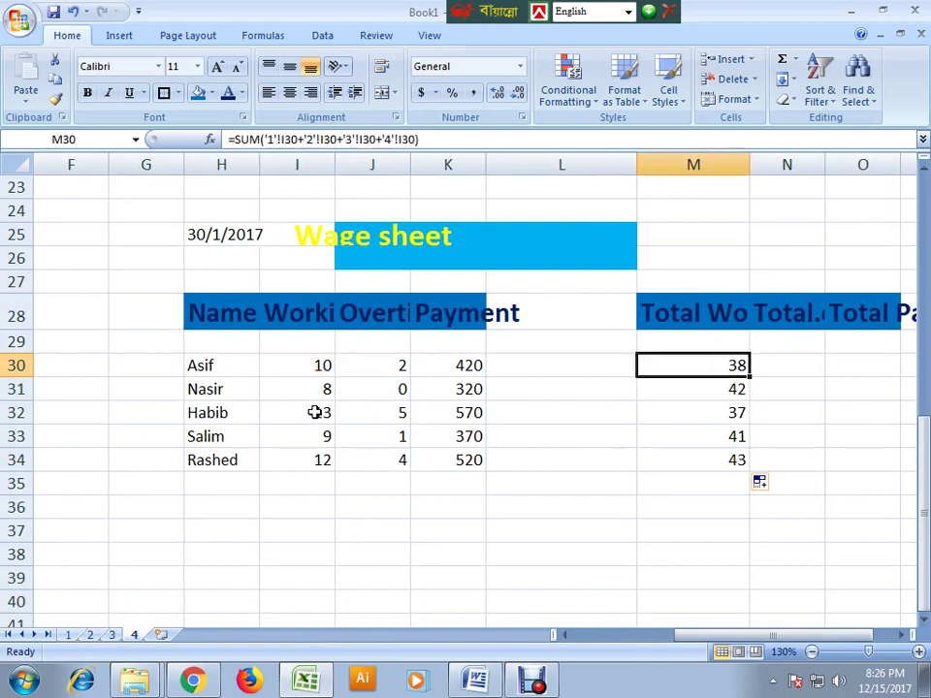
pyautogui.click(640, 562)
pyautogui.click(717, 370)
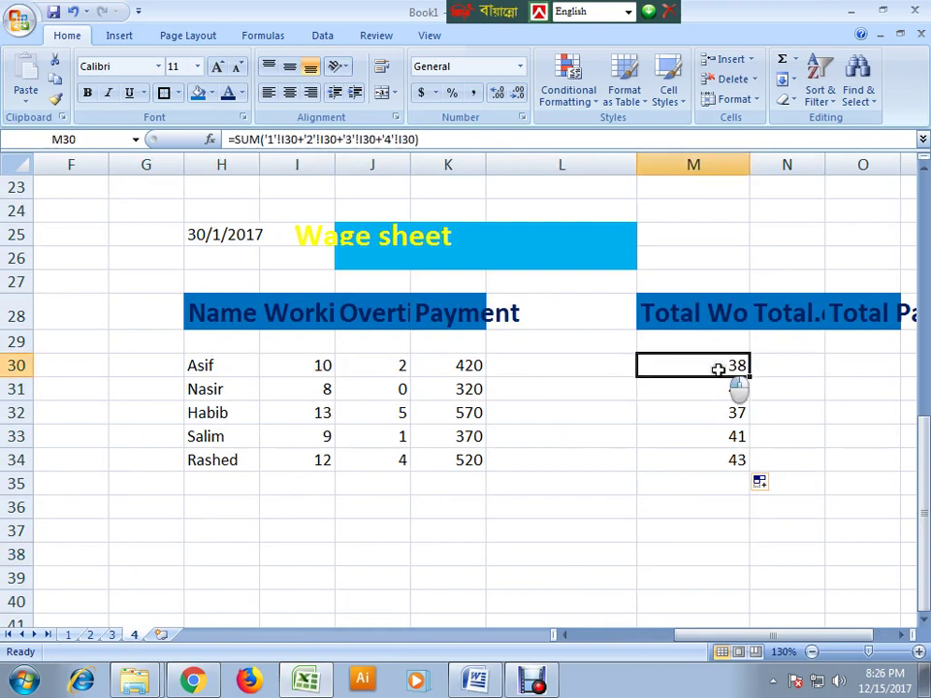
pyautogui.doubleClick(716, 366)
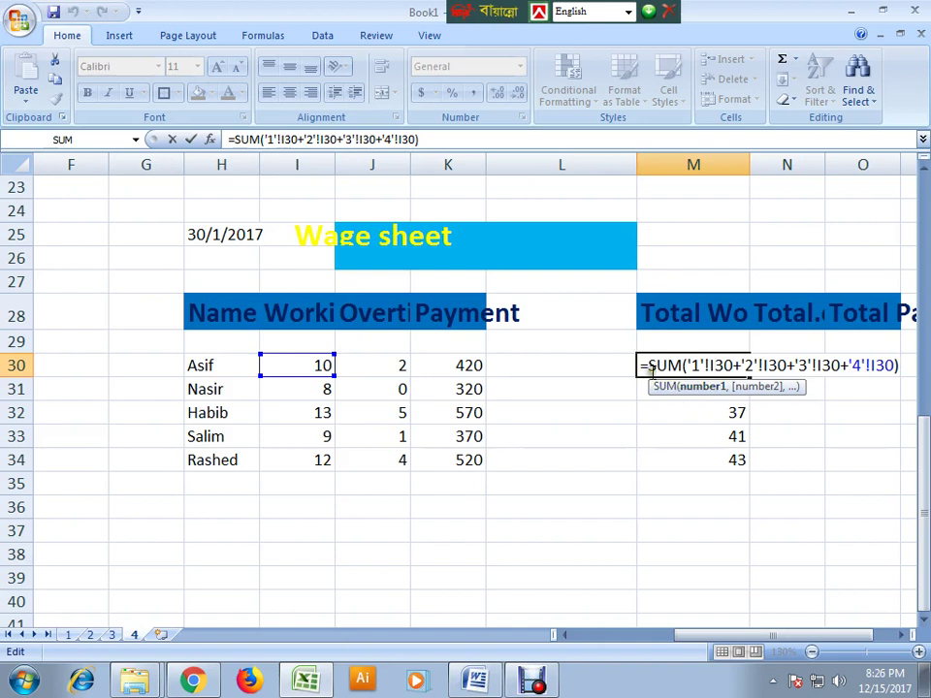
pyautogui.moveTo(639, 366); pyautogui.dragTo(898, 367)
pyautogui.hotkey('ctrl', 'c')
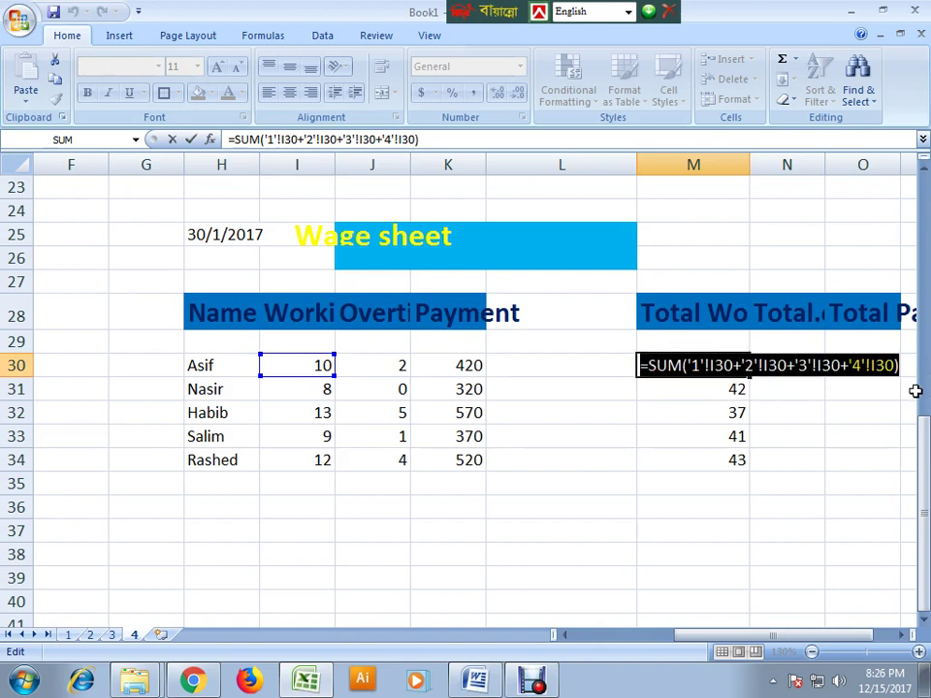
pyautogui.press('Return')
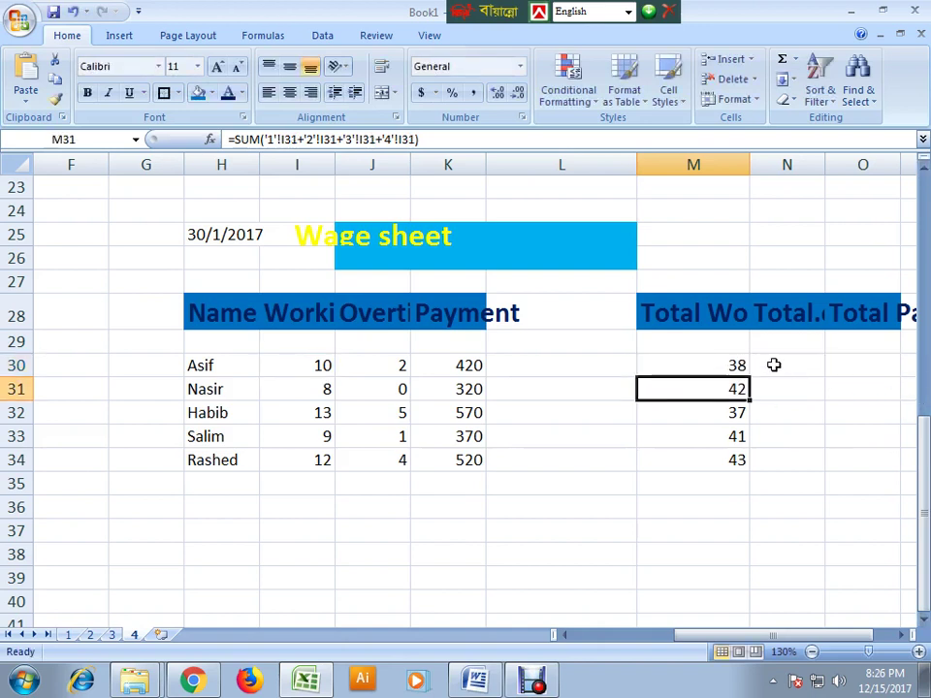
pyautogui.click(775, 362)
pyautogui.doubleClick(775, 362)
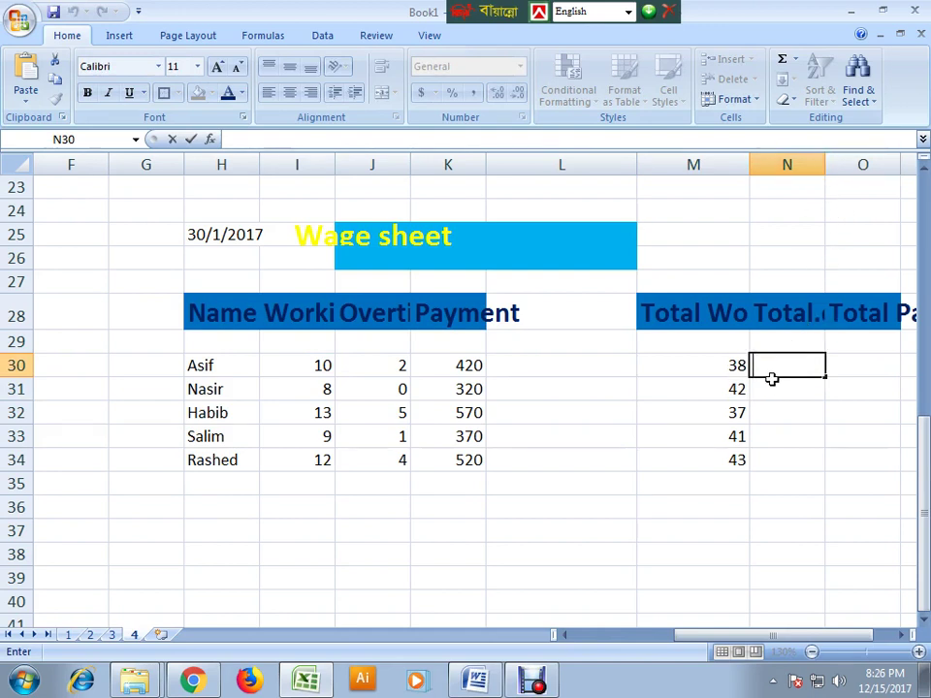
# - Paste the copied SUM formula into N30 and widen column N to fit its header
pyautogui.hotkey('ctrl', 'v')
pyautogui.press('Return')
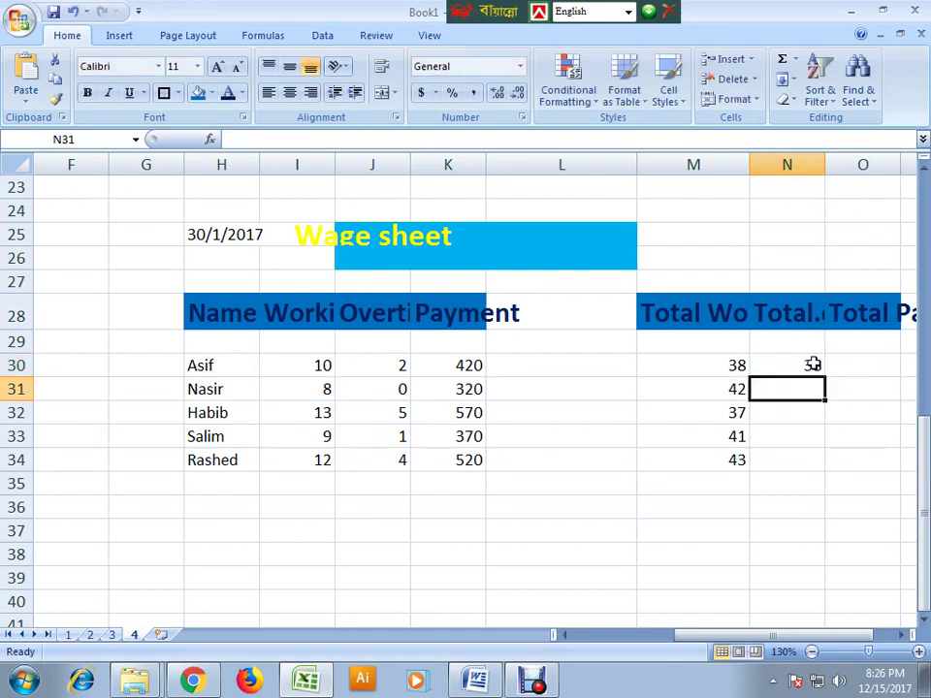
pyautogui.click(813, 364)
pyautogui.moveTo(825, 157); pyautogui.dragTo(852, 157)
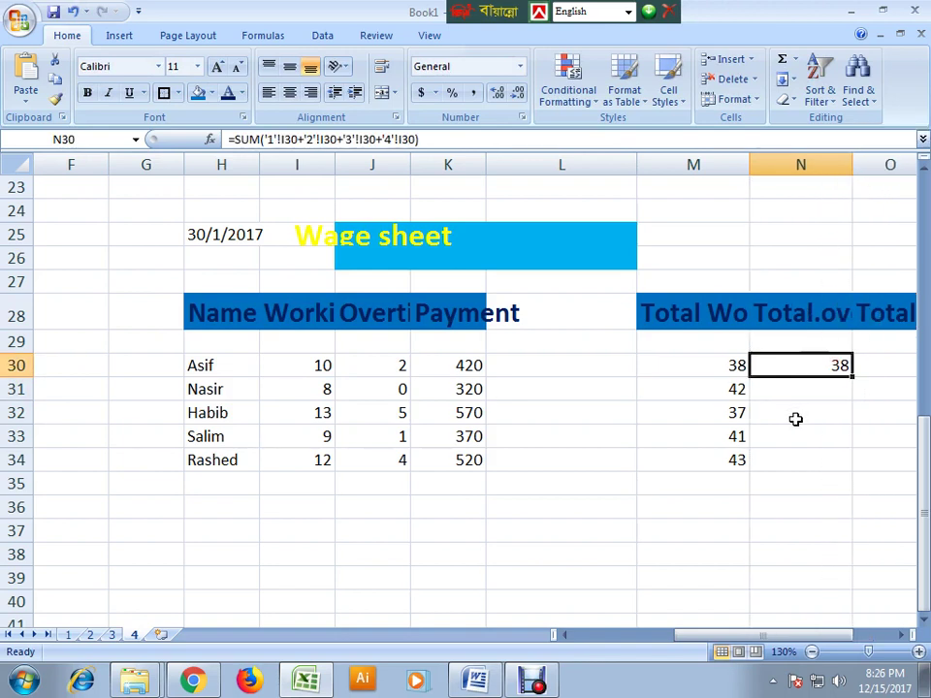
# - Inspect the J30 overtime cells on sheets 1 and 2, then return to sheet 4
pyautogui.click(67, 635)
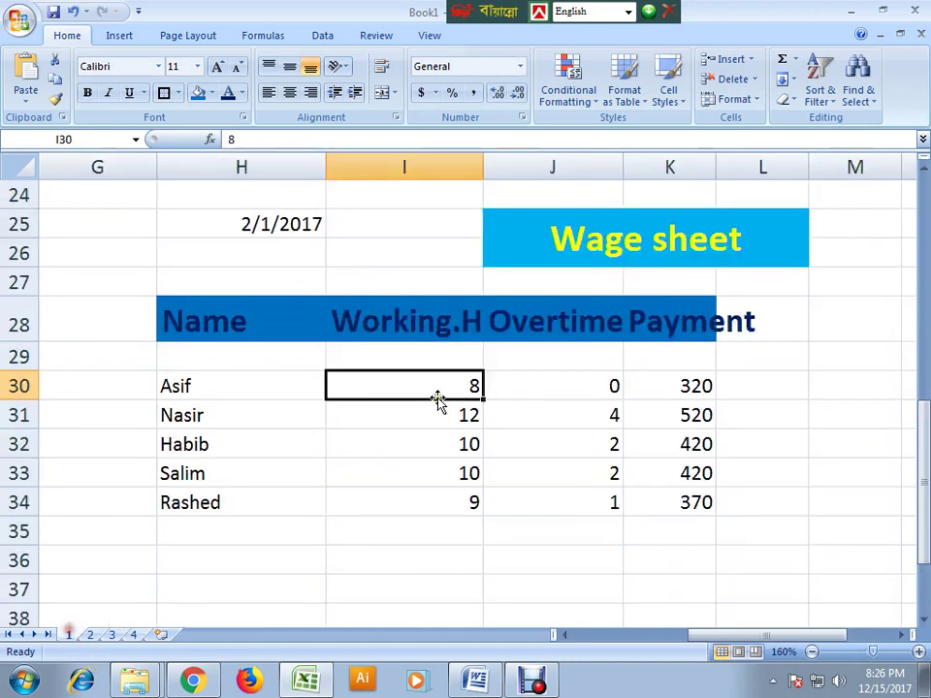
pyautogui.click(565, 385)
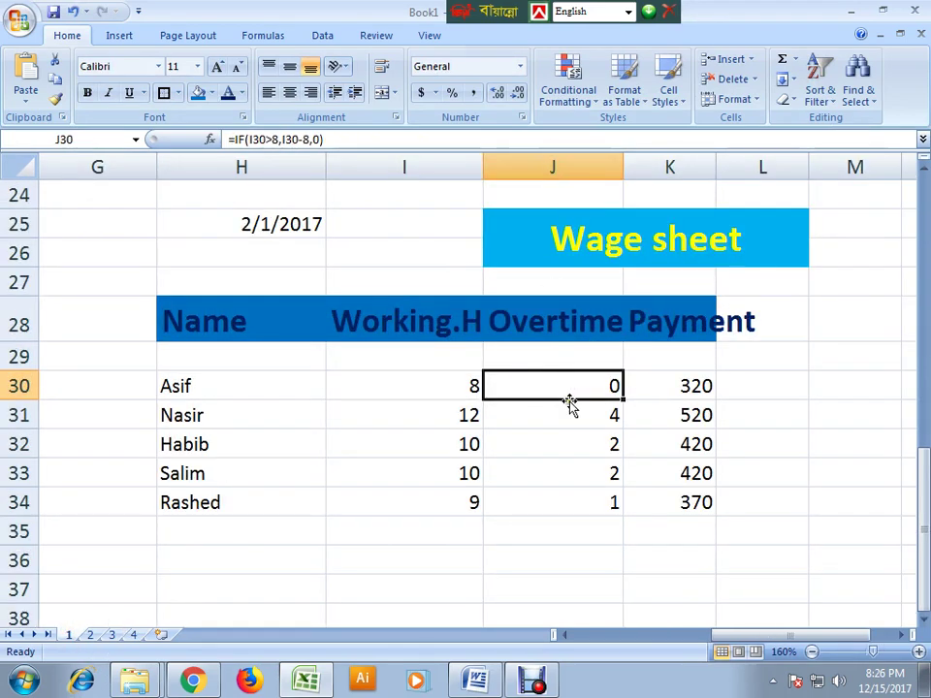
pyautogui.click(91, 634)
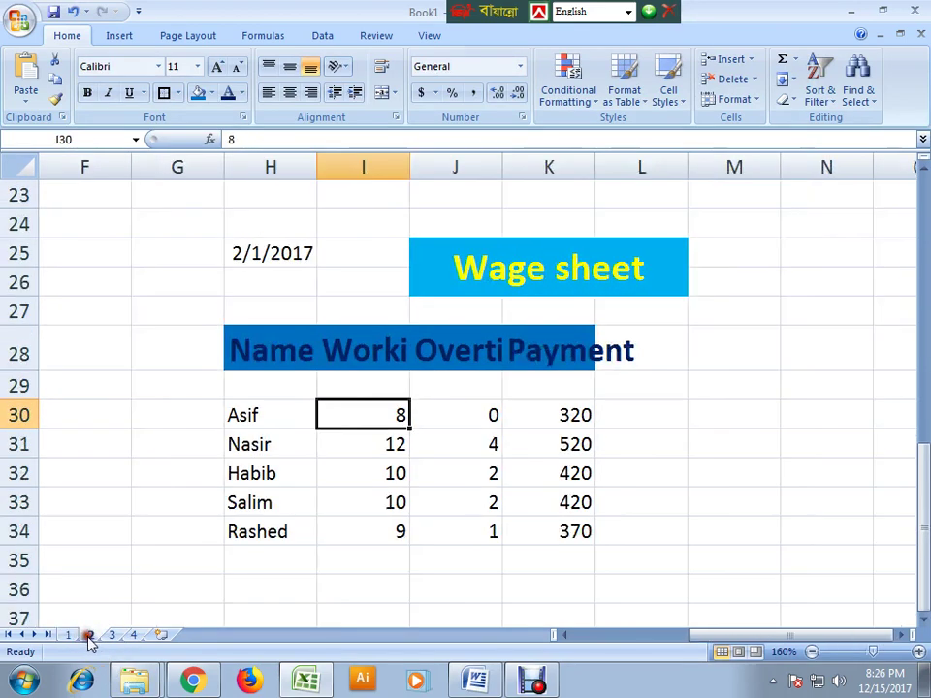
pyautogui.click(454, 414)
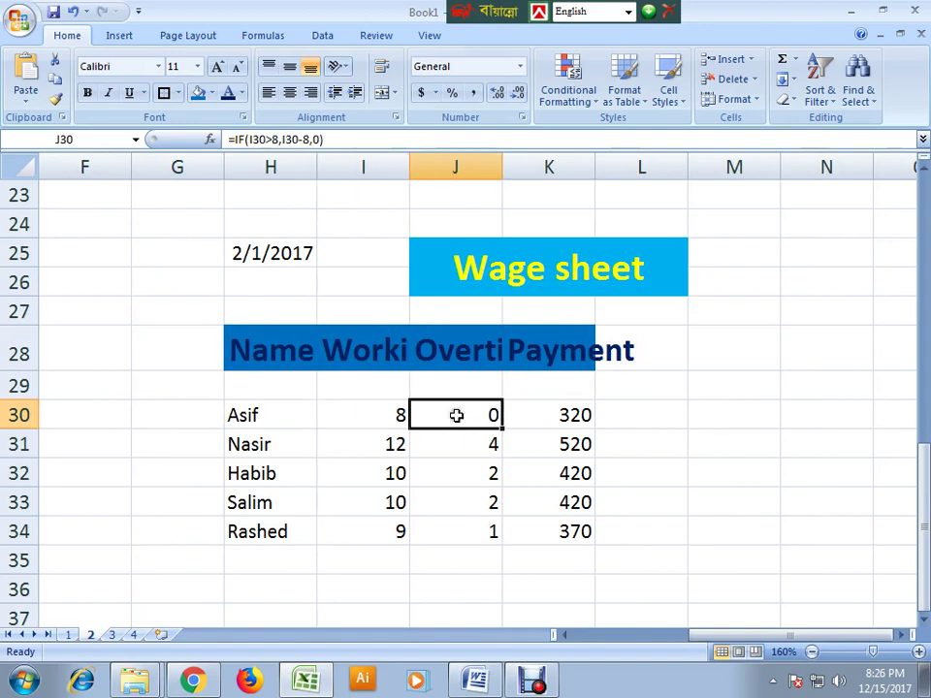
pyautogui.click(134, 634)
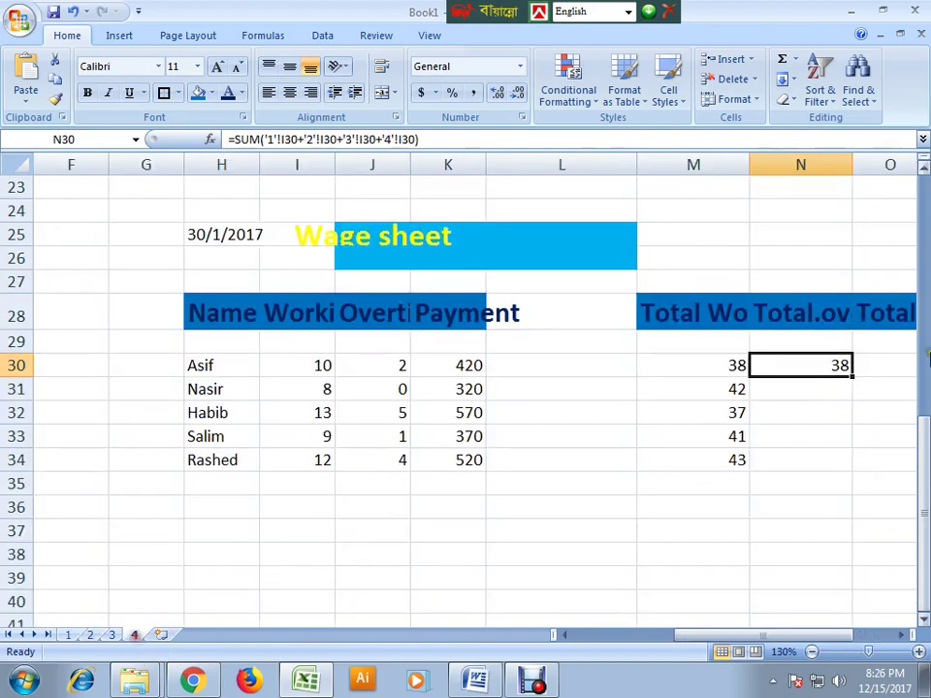
# - Change N30's four I30 references to J30 so it sums overtime across sheets 1–4
pyautogui.doubleClick(839, 366)
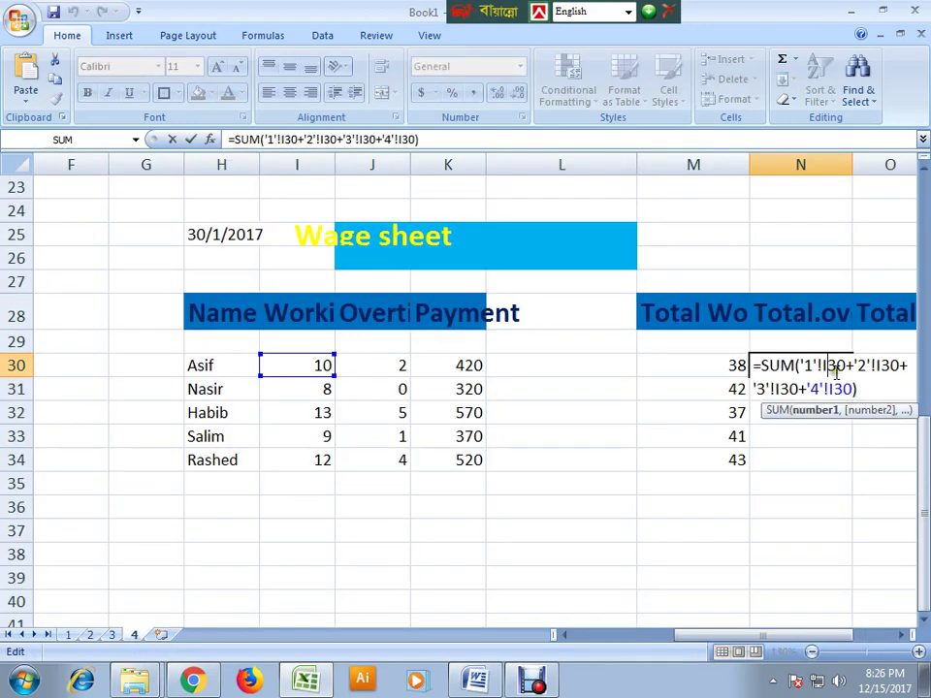
pyautogui.press('BackSpace')
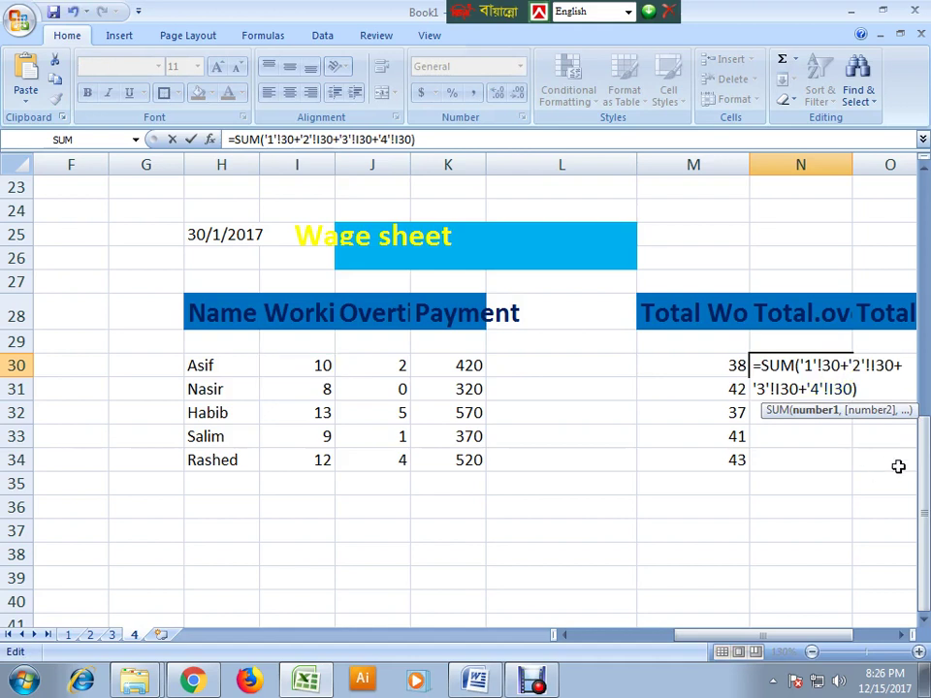
pyautogui.write('i')
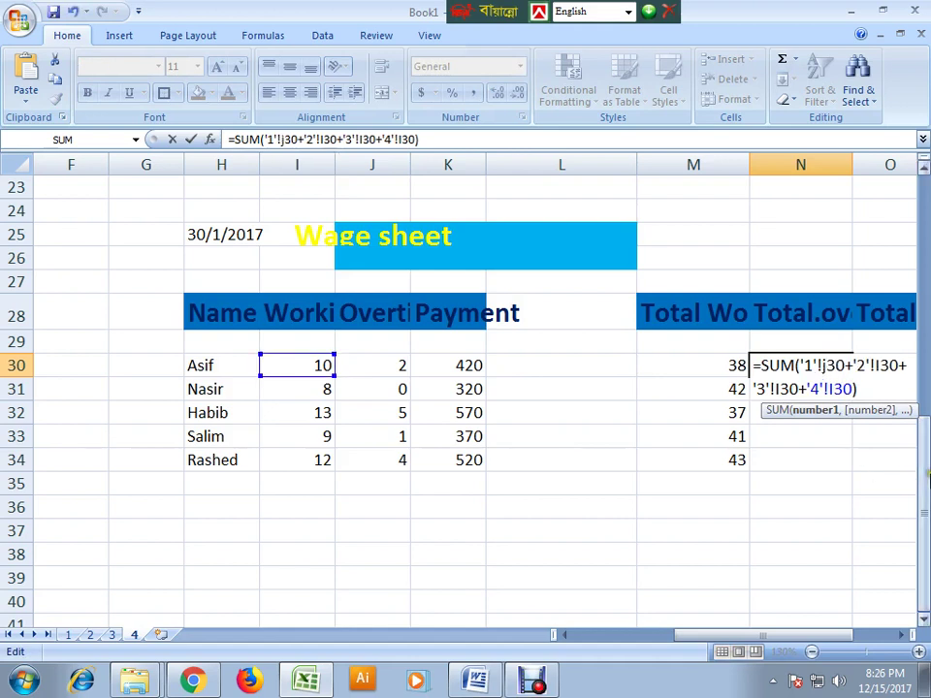
pyautogui.click(880, 365)
pyautogui.press('BackSpace')
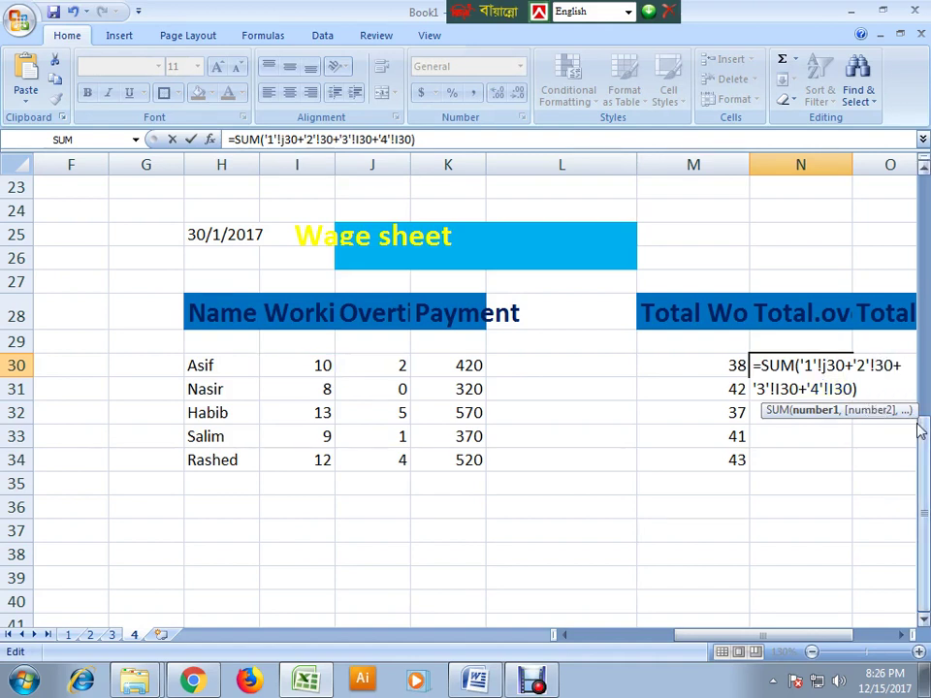
pyautogui.write('j')
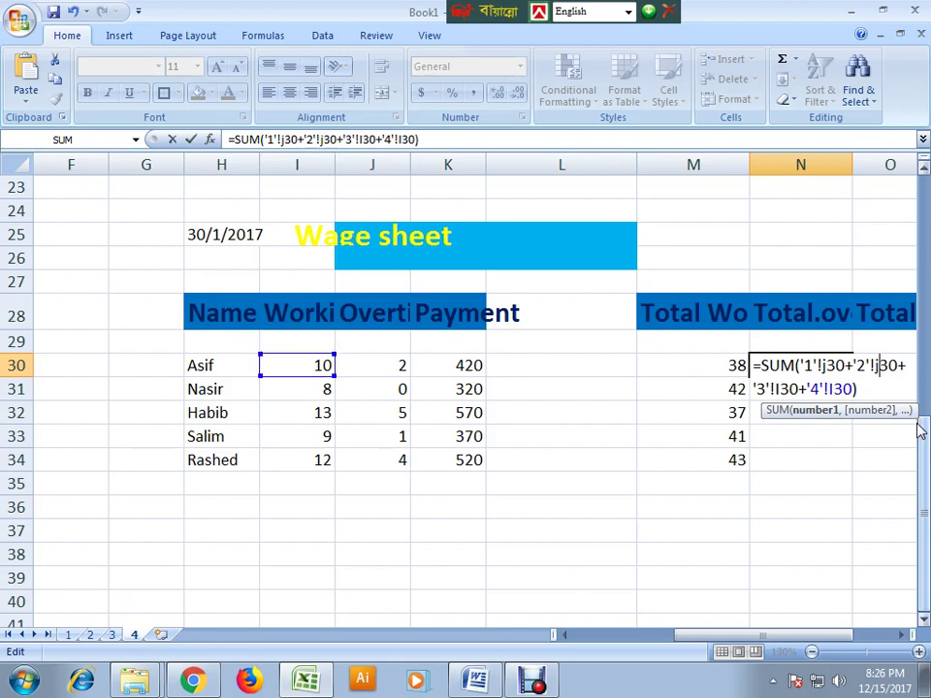
pyautogui.click(778, 389)
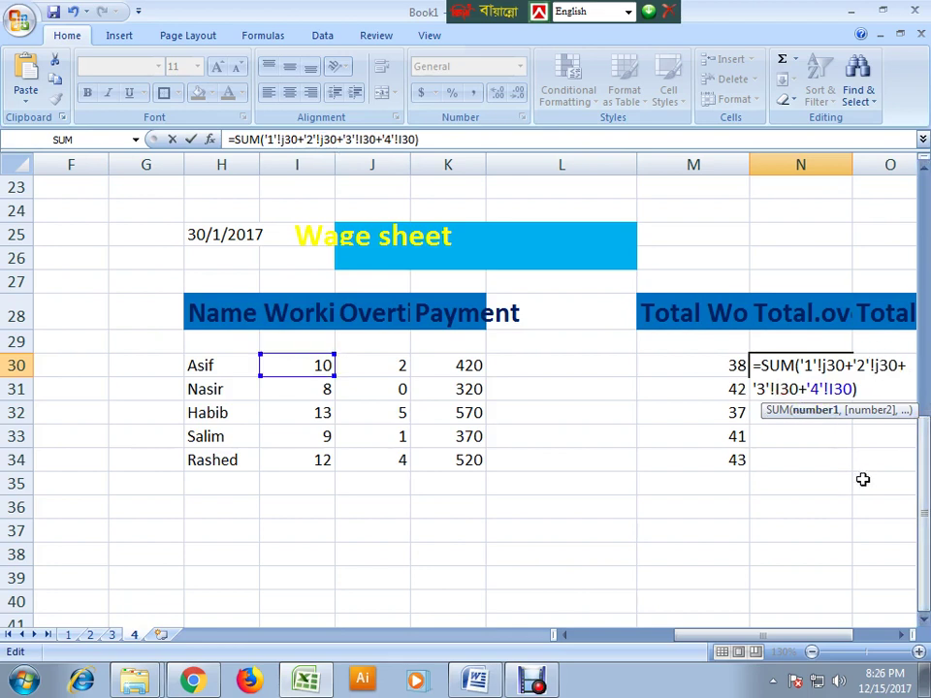
pyautogui.press('BackSpace')
pyautogui.write('j')
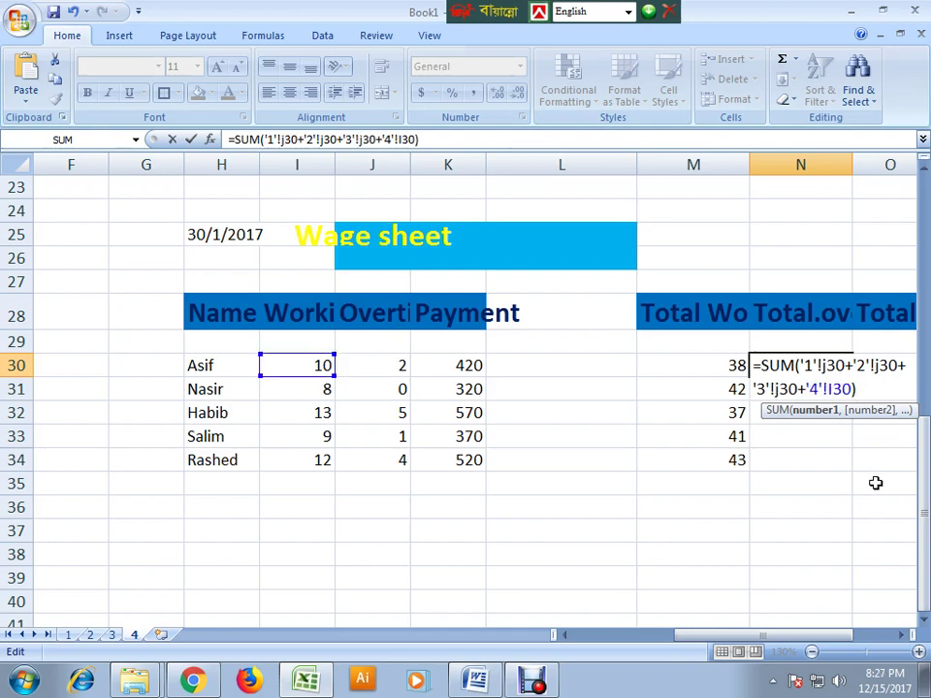
pyautogui.click(829, 388)
pyautogui.press('BackSpace')
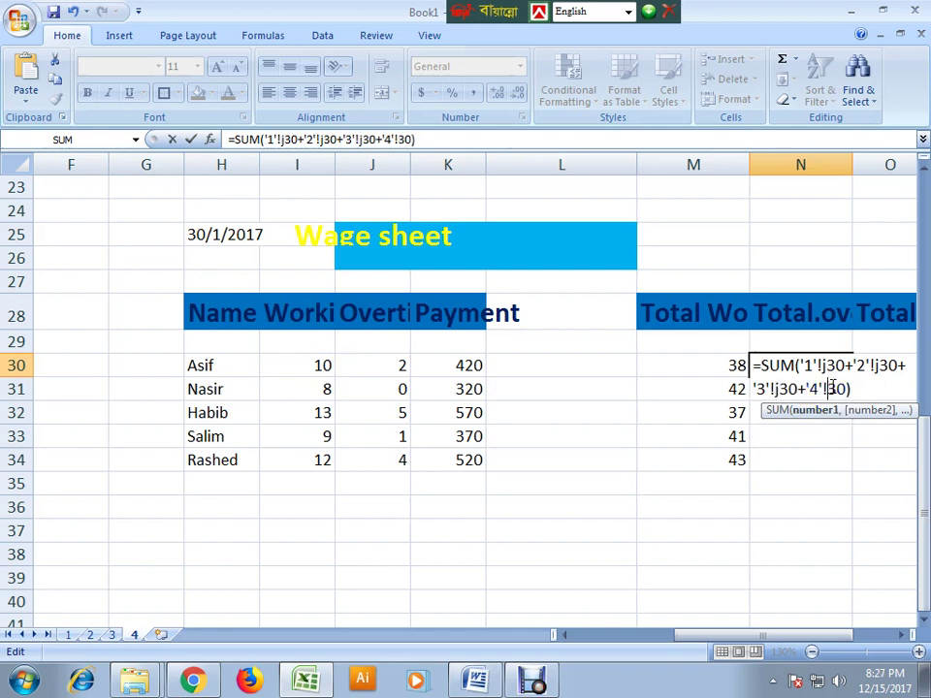
pyautogui.write('j')
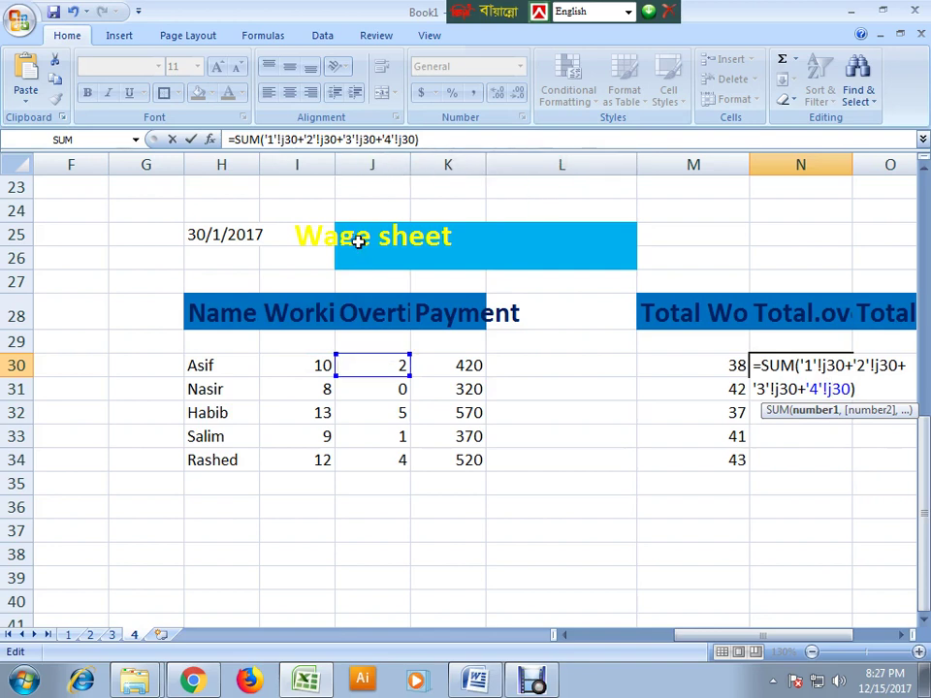
# - Commit N30's overtime formula and fill it down to N34, giving 6, 10, 9, 9, 11
pyautogui.press('Return')
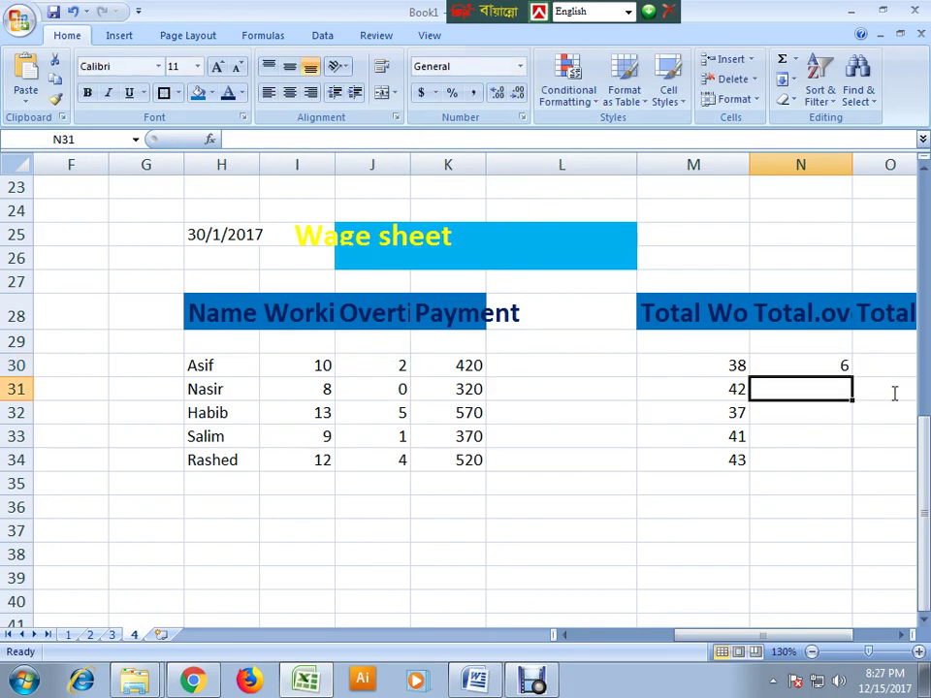
pyautogui.click(816, 365)
pyautogui.moveTo(853, 379); pyautogui.dragTo(829, 467)
pyautogui.click(827, 370)
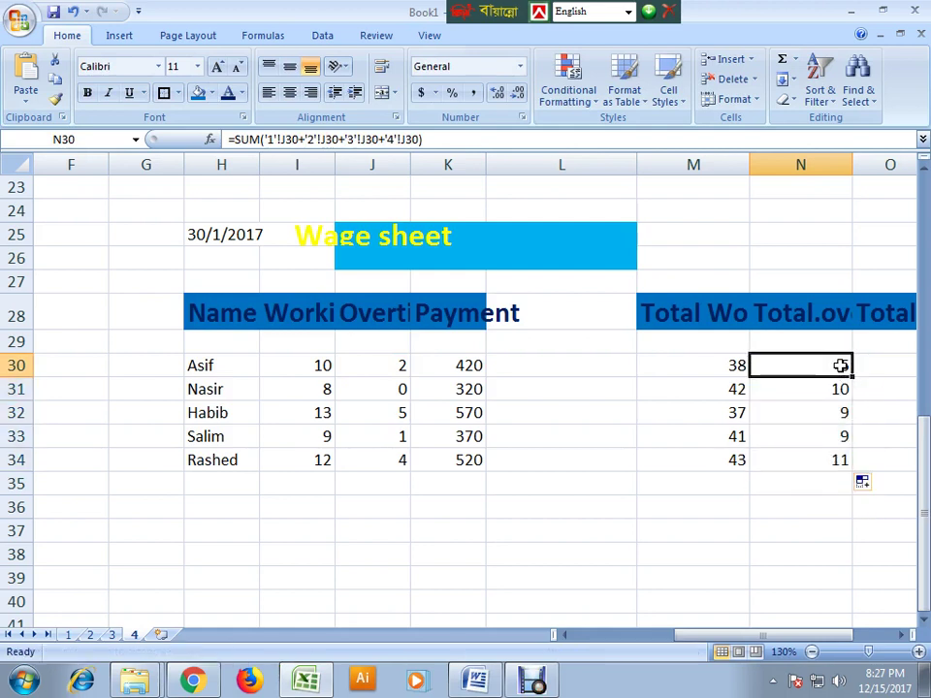
# - Check overtime on sheets 2 and 3, then review N30's formula on sheet 4 unchanged
pyautogui.click(68, 635)
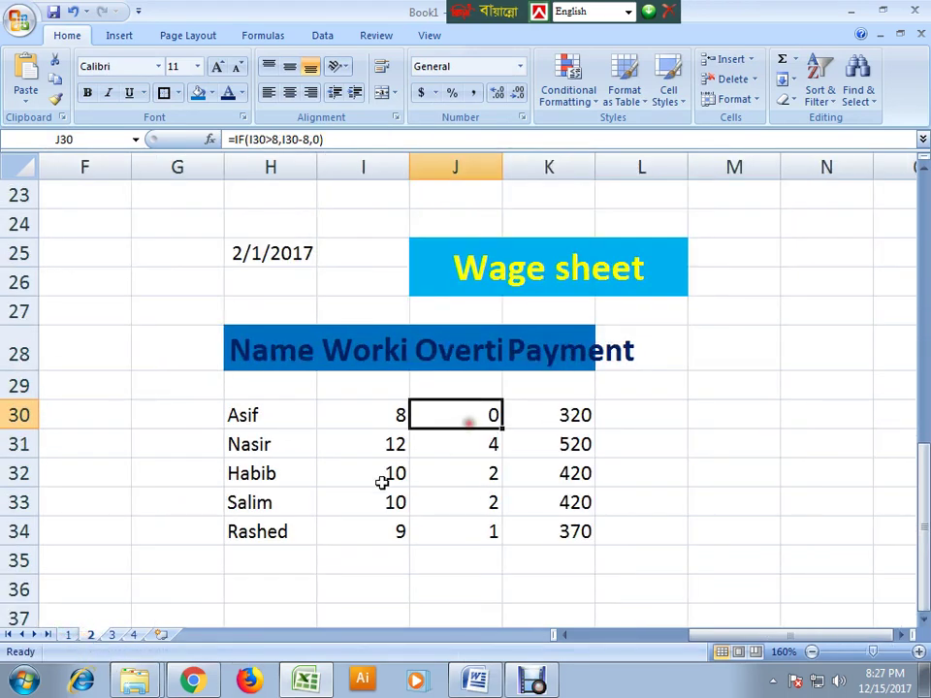
pyautogui.click(111, 635)
pyautogui.click(633, 411)
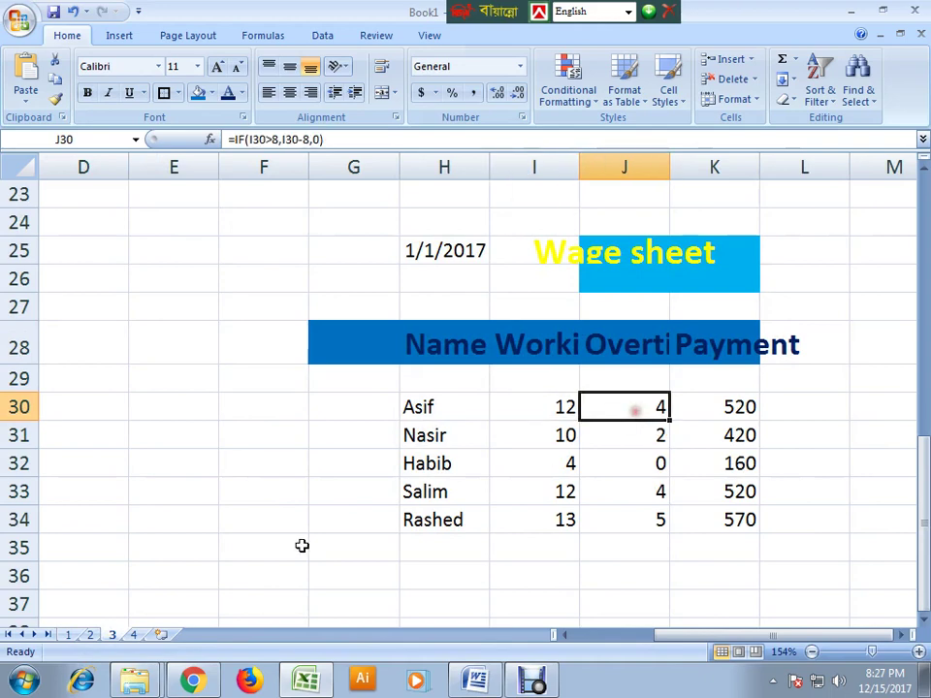
pyautogui.click(136, 635)
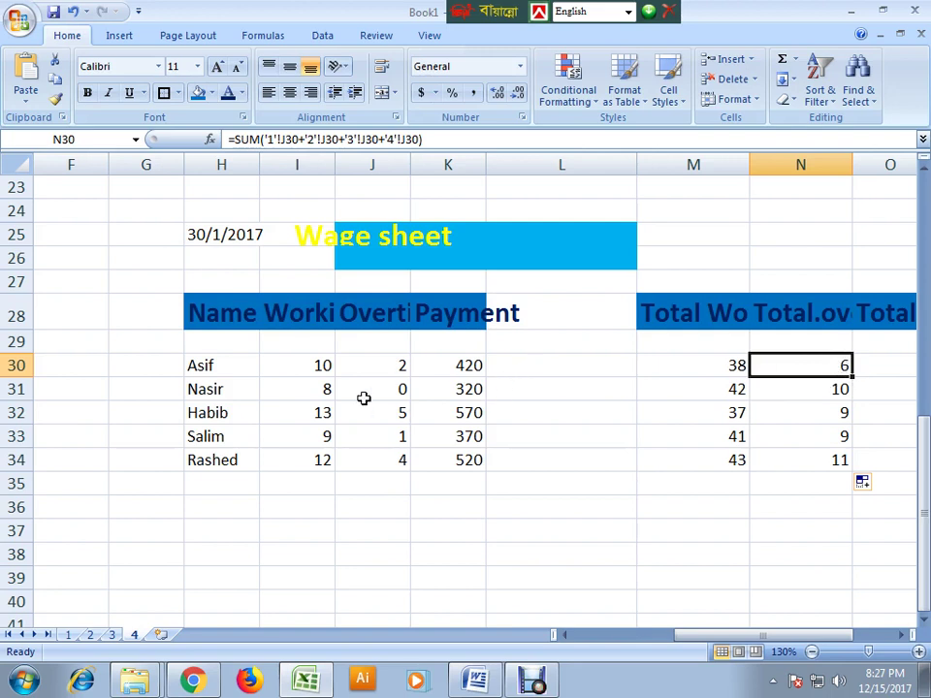
pyautogui.doubleClick(805, 375)
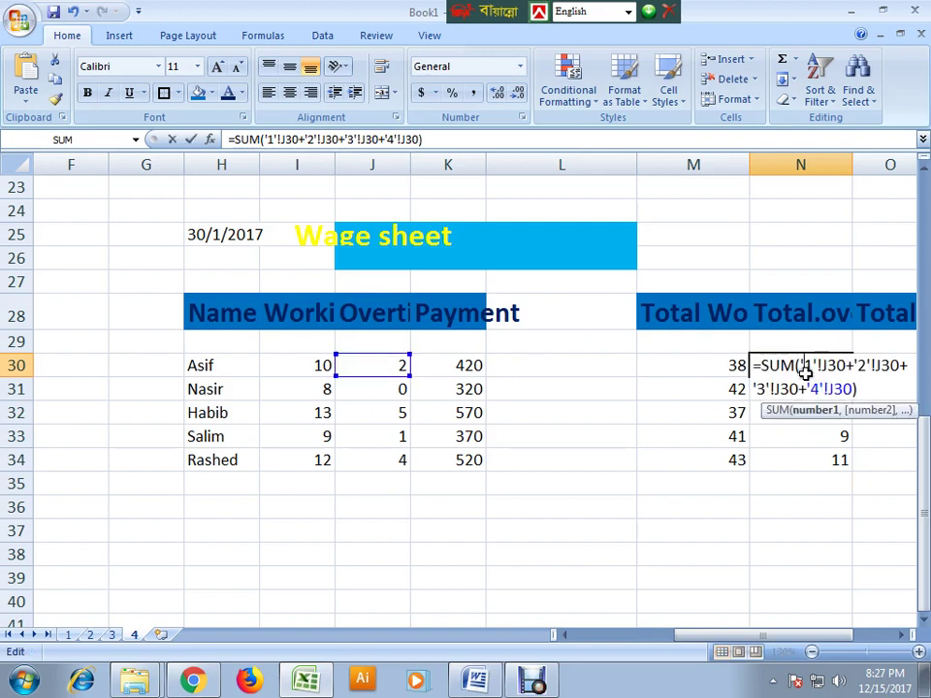
pyautogui.click(749, 368)
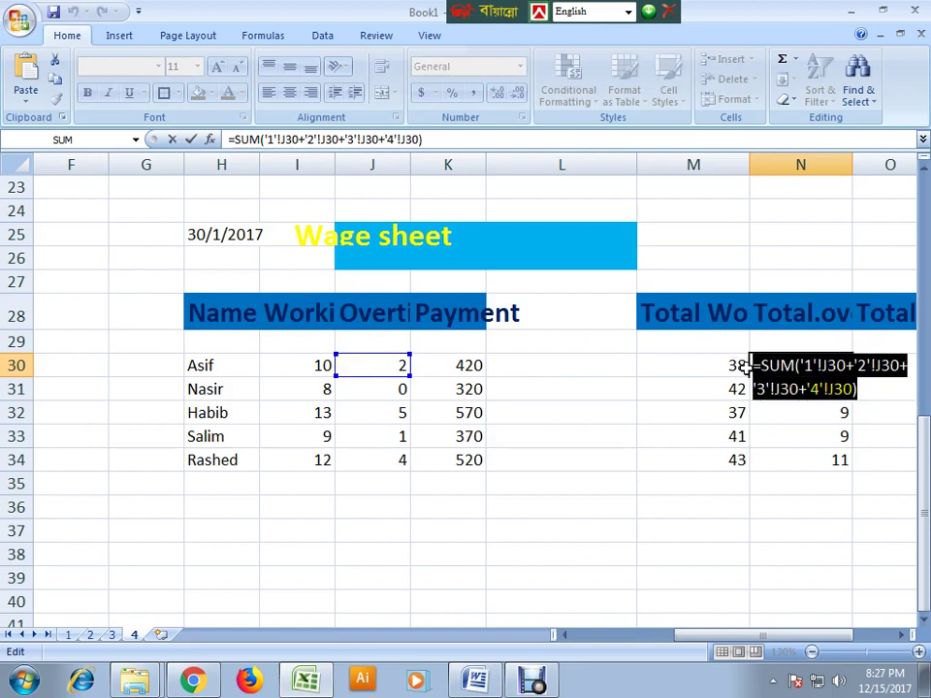
pyautogui.press('Return')
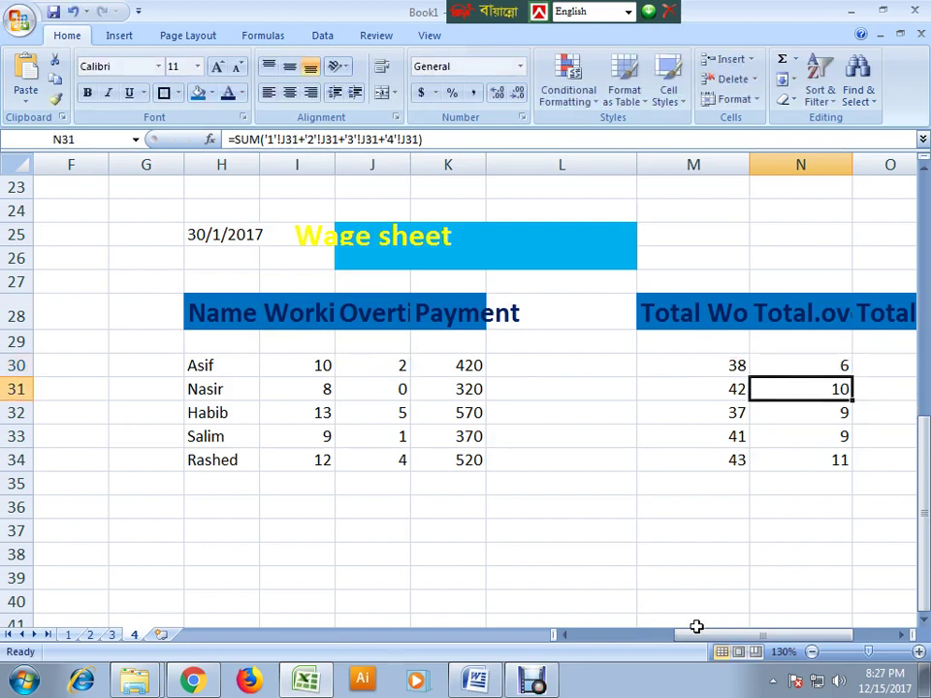
pyautogui.moveTo(702, 636); pyautogui.dragTo(770, 571)
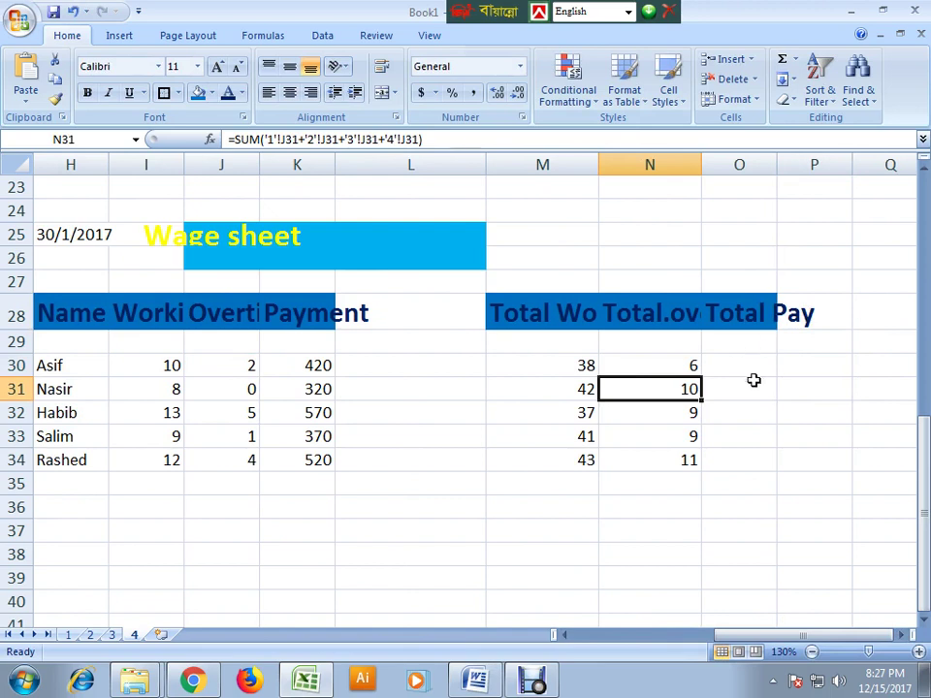
# - Paste the SUM formula into O30 and change each J30 to K30 to total pay
pyautogui.click(747, 363)
pyautogui.write("=SUM('1'!J30+'2'!J30+'3'!J30+'4'!J30)")
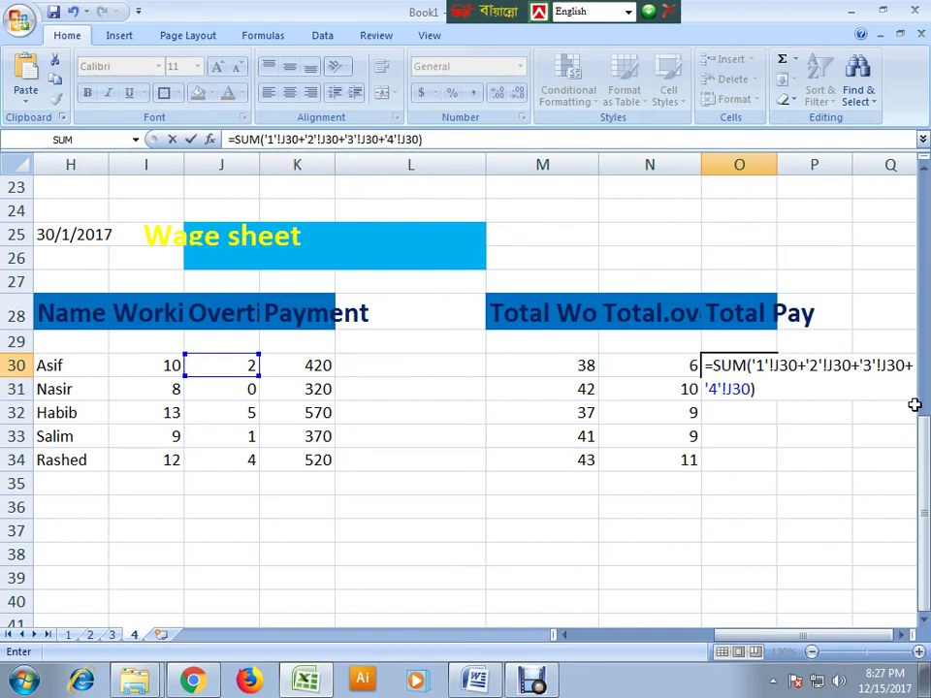
pyautogui.click(778, 365)
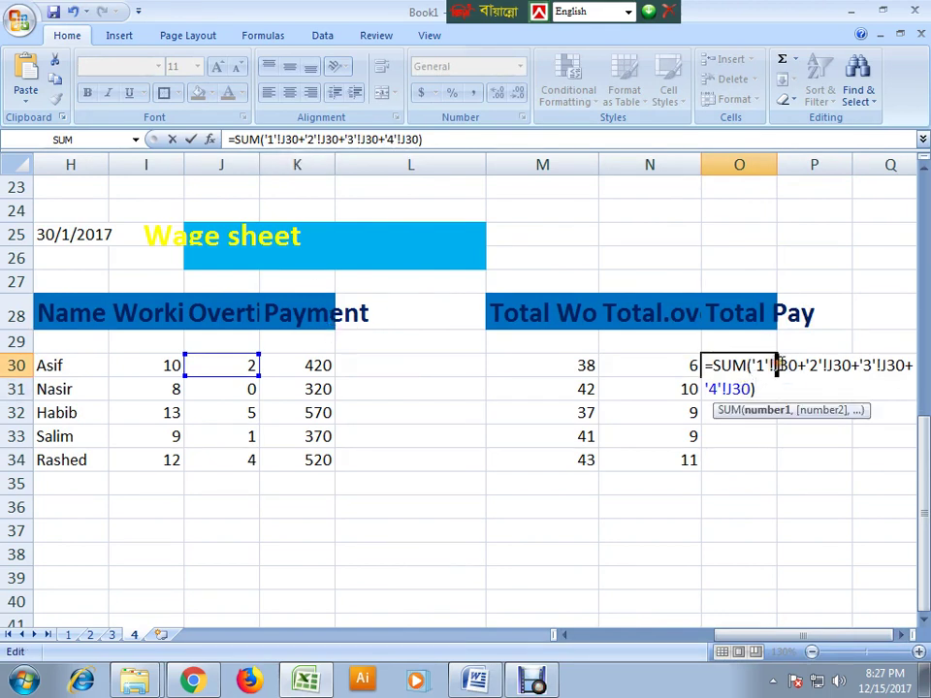
pyautogui.press('Delete')
pyautogui.write('k')
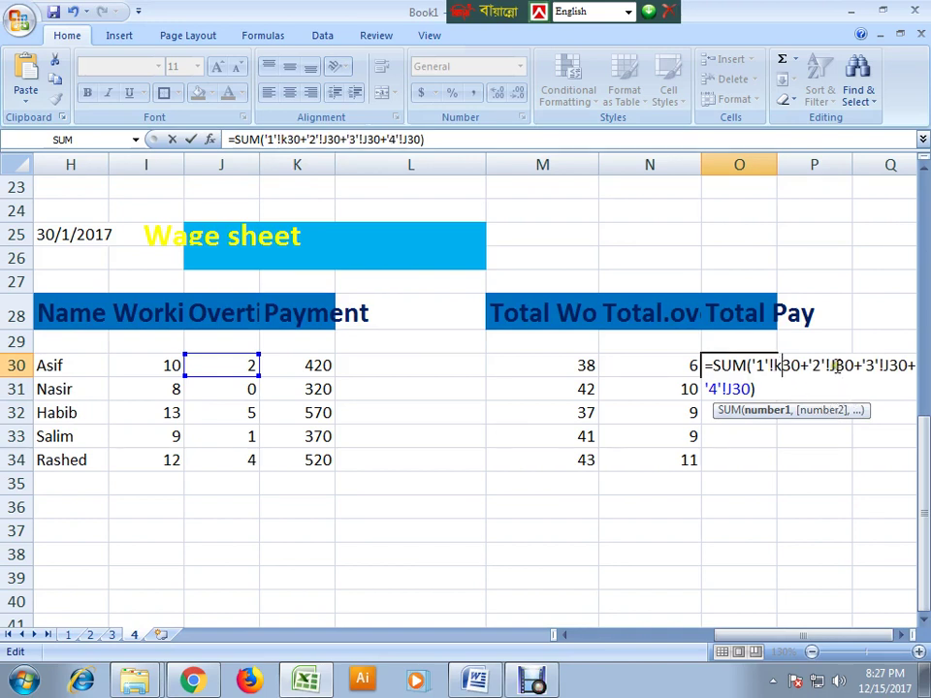
pyautogui.moveTo(829, 365); pyautogui.dragTo(836, 365)
pyautogui.write('k')
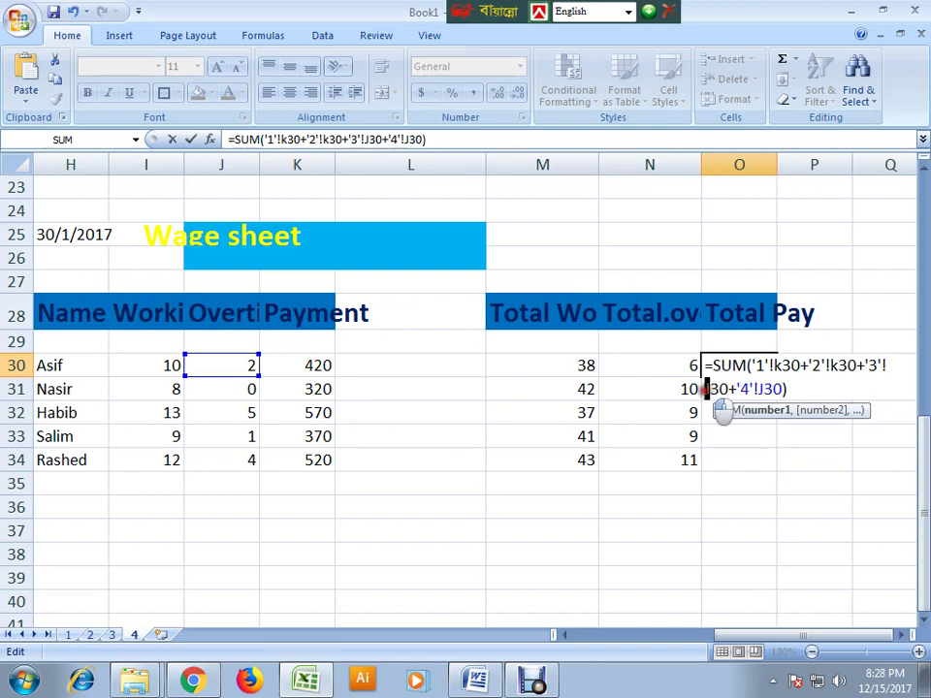
pyautogui.write('k')
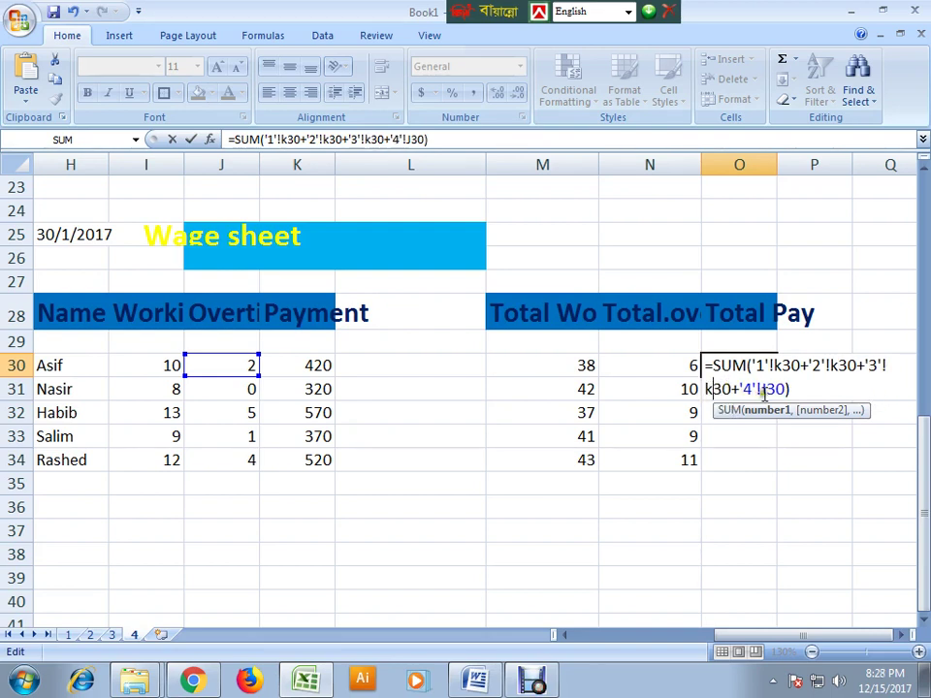
pyautogui.moveTo(766, 389); pyautogui.dragTo(761, 388)
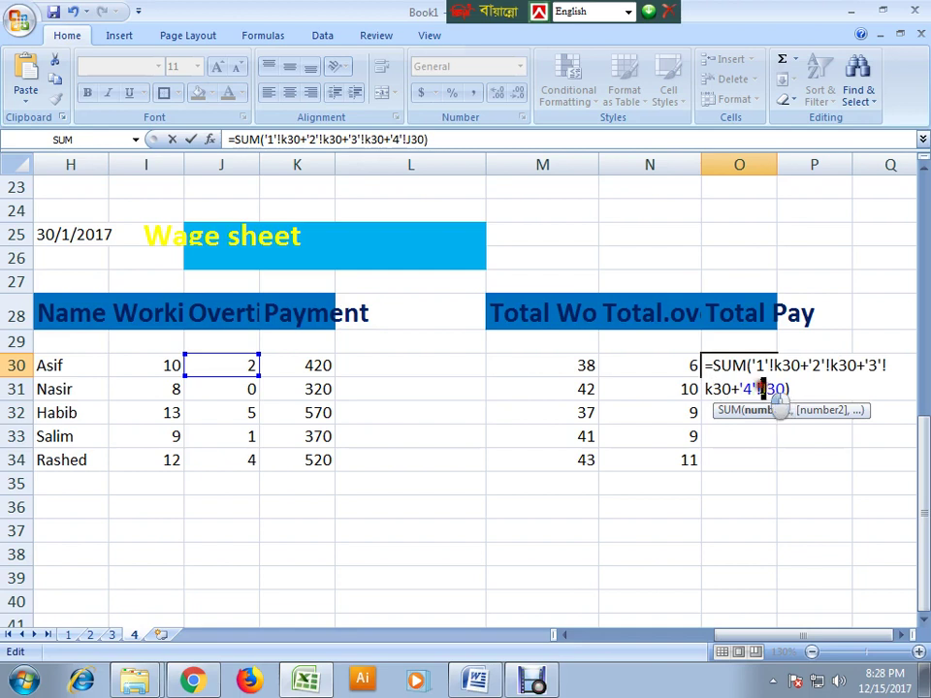
pyautogui.write('k')
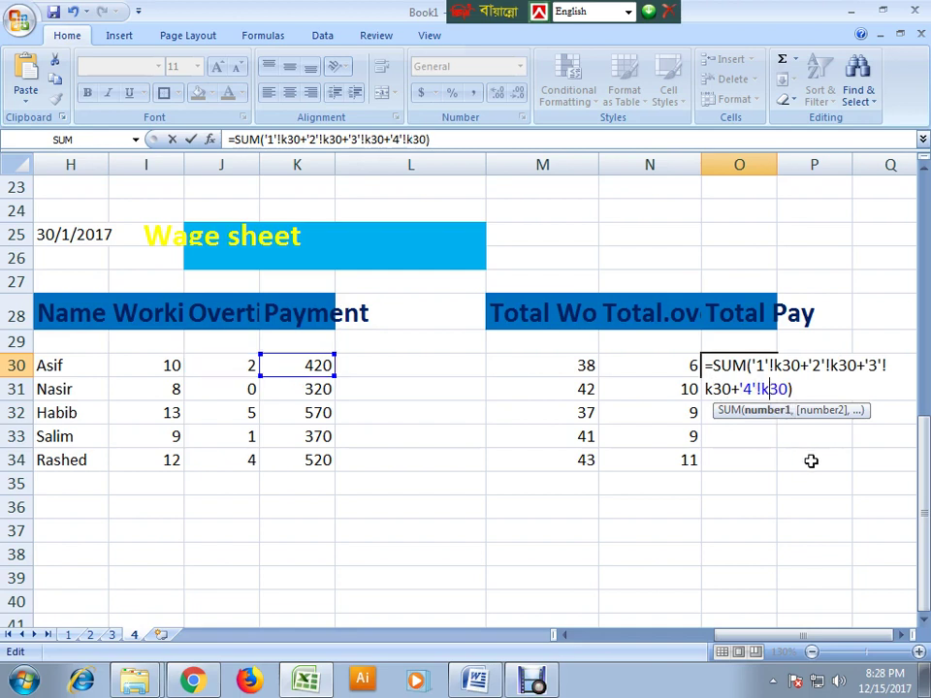
pyautogui.press('Return')
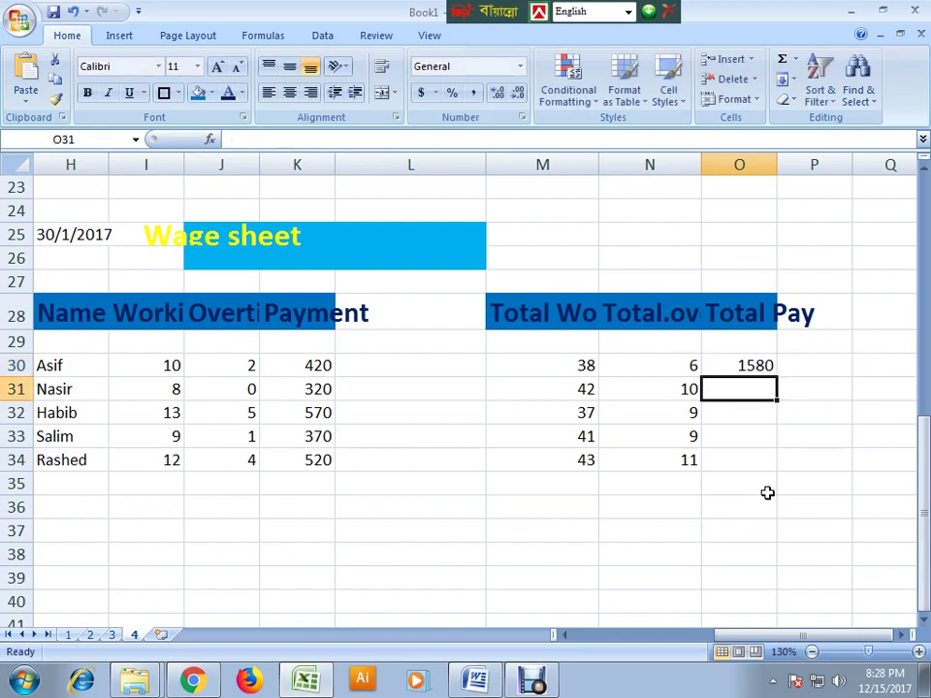
# - Fill O30's pay total down to O34, giving 1580, 1780, 1570, 1730 and 1830
pyautogui.click(762, 366)
pyautogui.moveTo(777, 379); pyautogui.dragTo(762, 470)
pyautogui.click(758, 508)
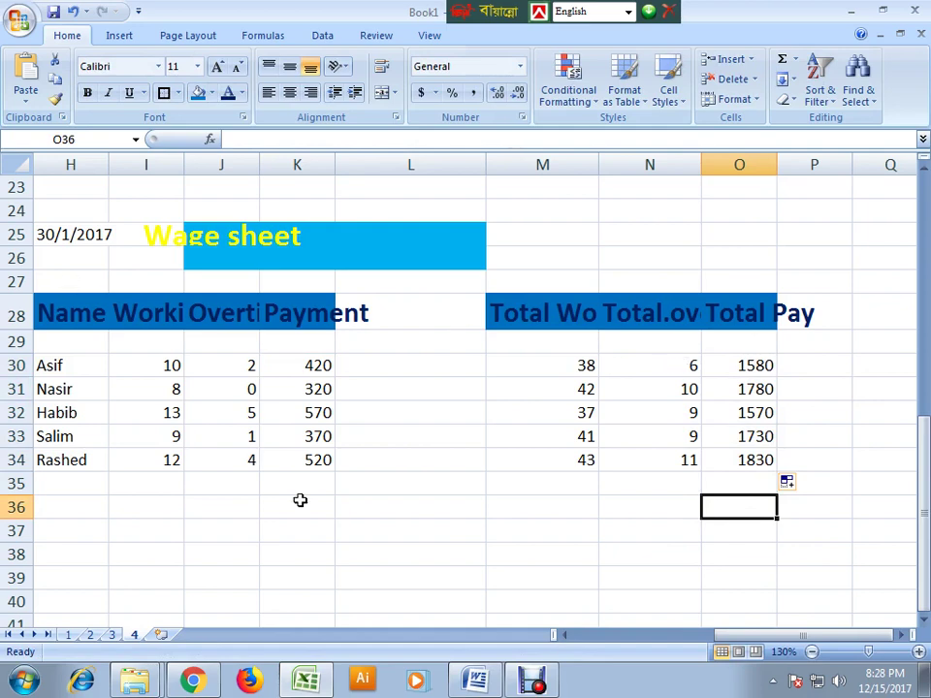
# - Scroll across the sheet to review the M30:O34 totals, then bring Debut Professional forward
pyautogui.moveTo(771, 635); pyautogui.dragTo(286, 669)
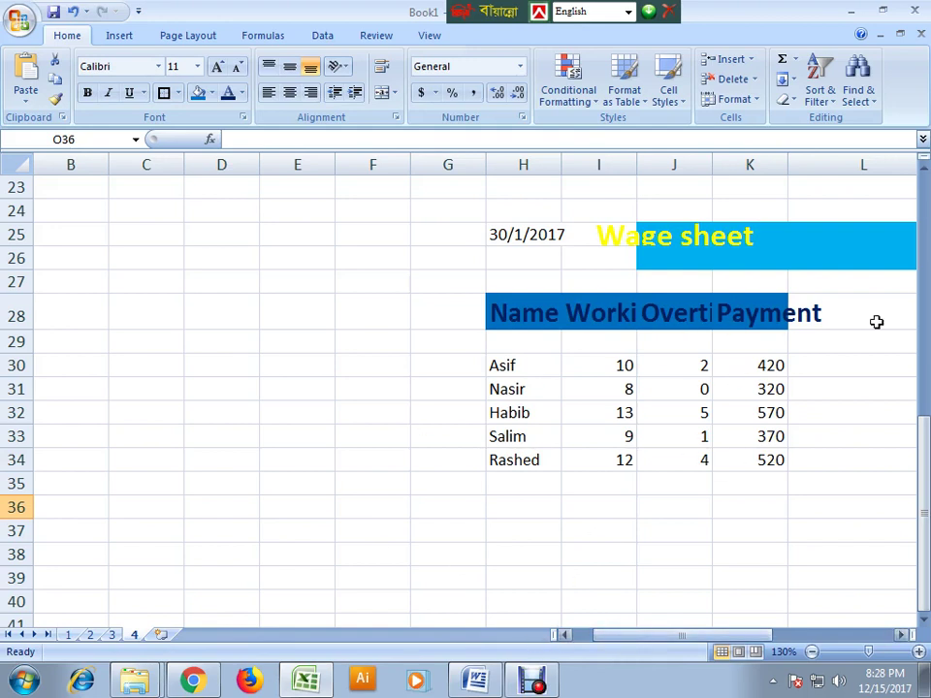
pyautogui.moveTo(742, 635); pyautogui.dragTo(824, 605)
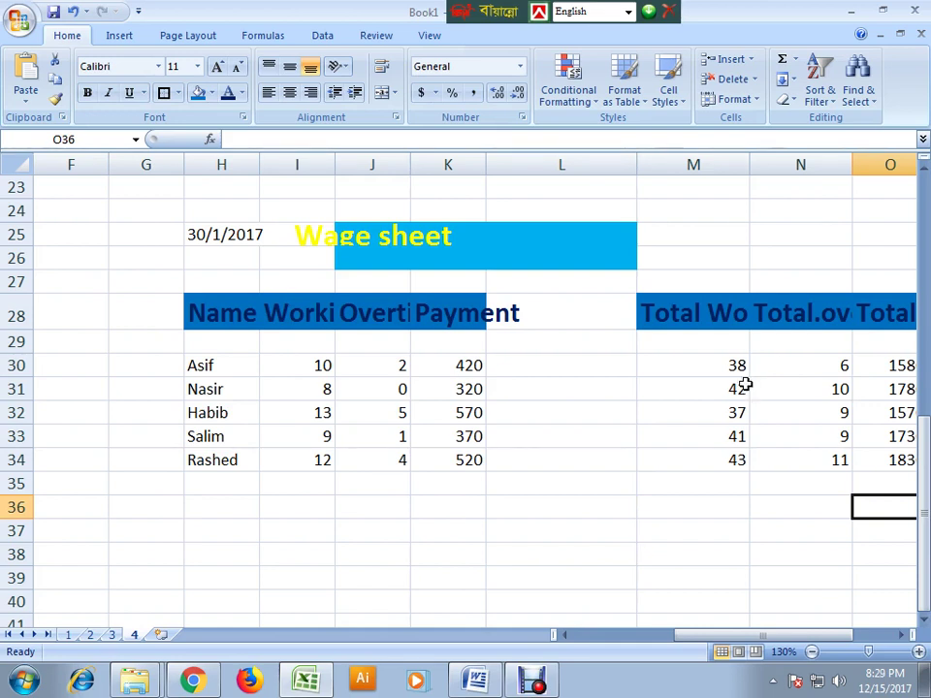
pyautogui.click(537, 684)
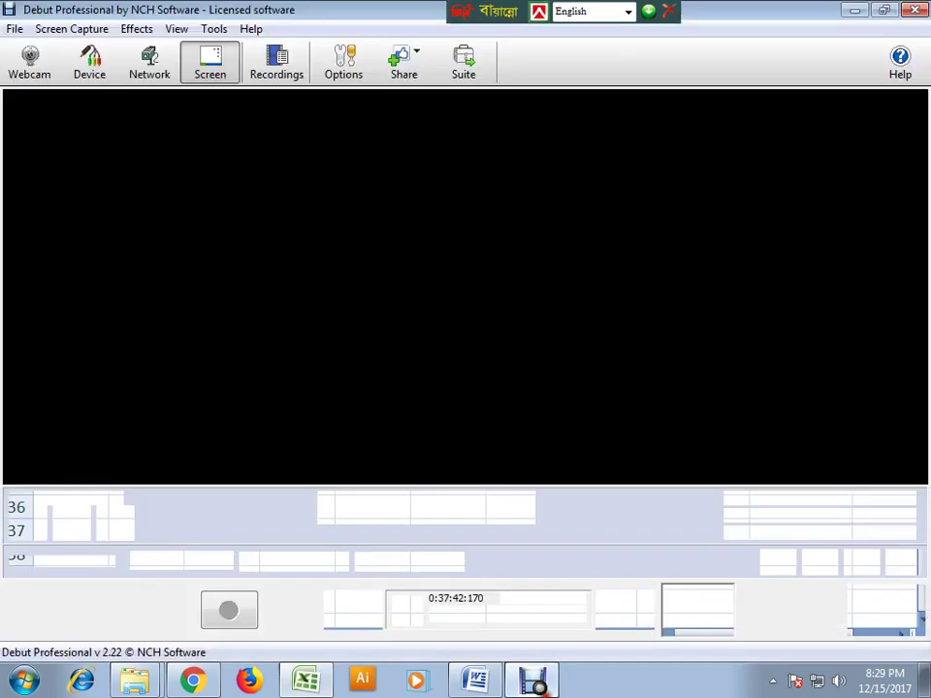